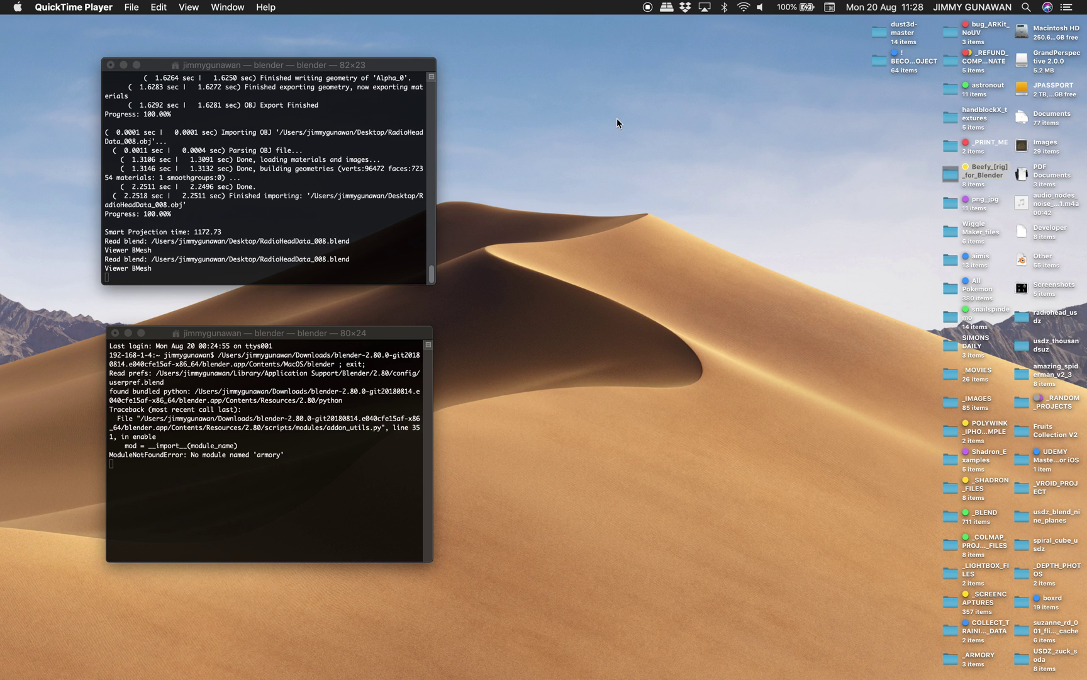
Switch to Blender and play the red point-cloud head animation, examining the head up close from different angles
{"action": "key", "text": "ctrl+Right"}
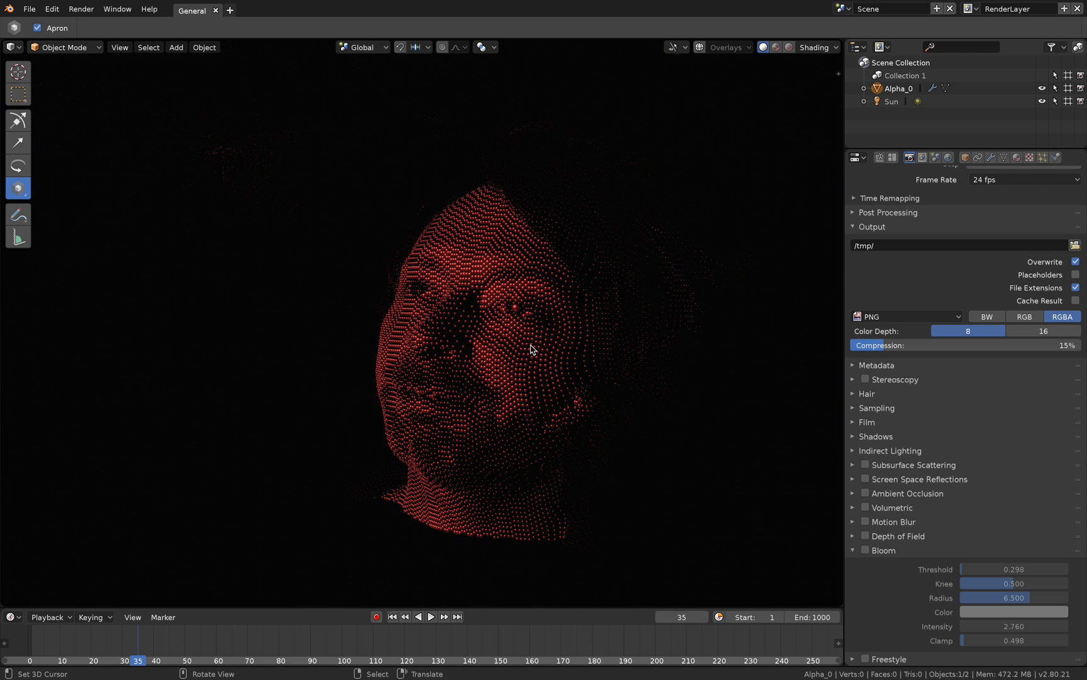
{"action": "middle_click_drag", "start_coordinate": [505, 335], "coordinate": [546, 319]}
{"action": "scroll", "coordinate": [504, 340], "scroll_direction": "up", "scroll_amount": 3}
{"action": "scroll", "coordinate": [546, 319], "scroll_direction": "down", "scroll_amount": 1}
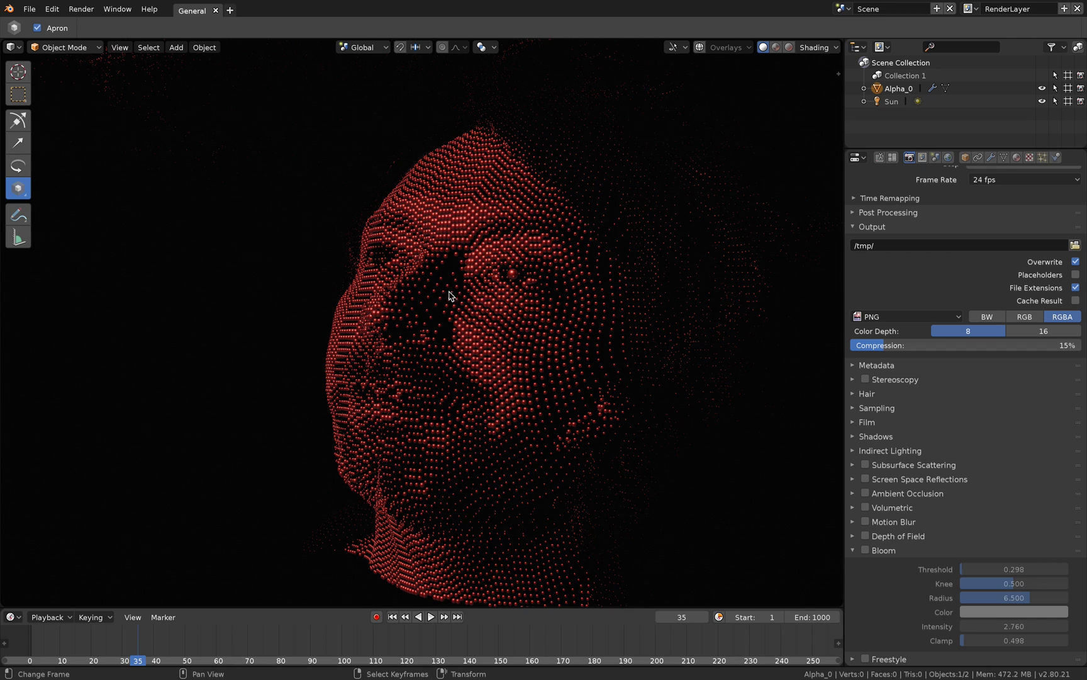
{"action": "key", "text": "space"}
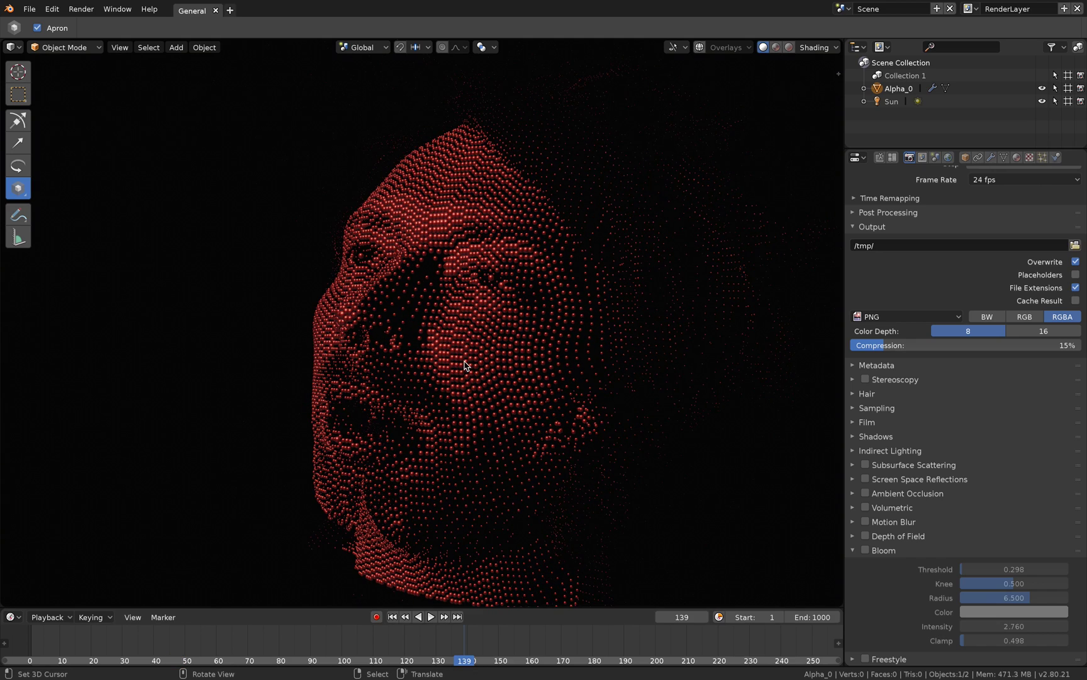
{"action": "mouse_move", "coordinate": [464, 361]}
{"action": "middle_mouse_down"}
{"action": "mouse_move", "coordinate": [428, 360]}
{"action": "mouse_move", "coordinate": [451, 361]}
{"action": "middle_mouse_up"}
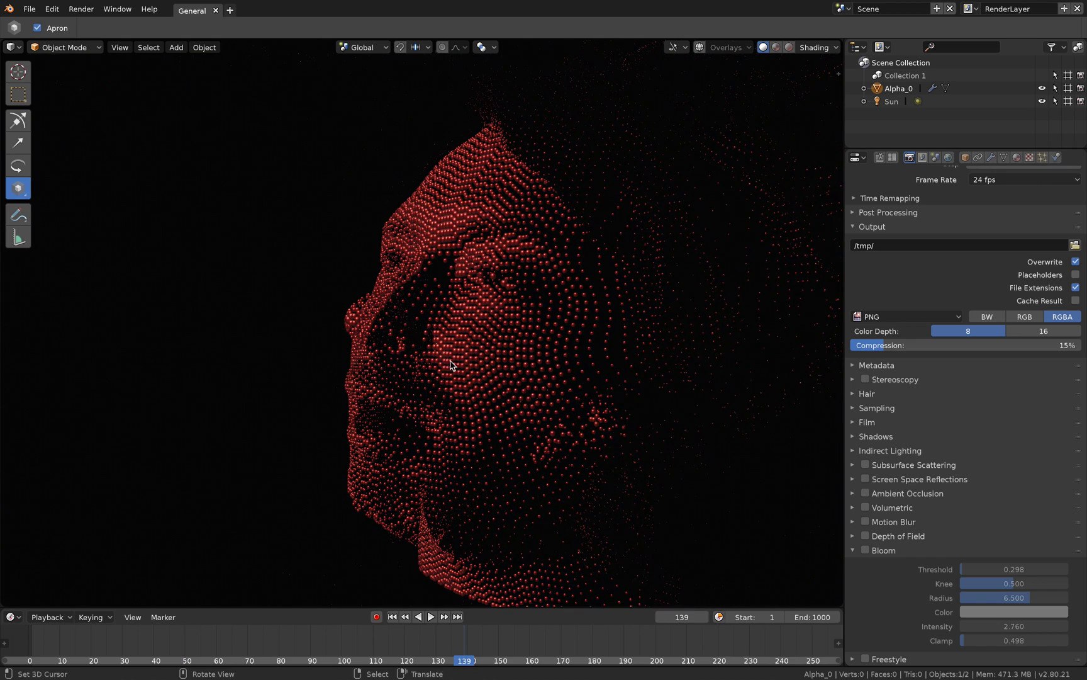
Remove the Subsurf modifier from the Alpha_0 mesh
{"action": "left_click", "coordinate": [991, 157]}
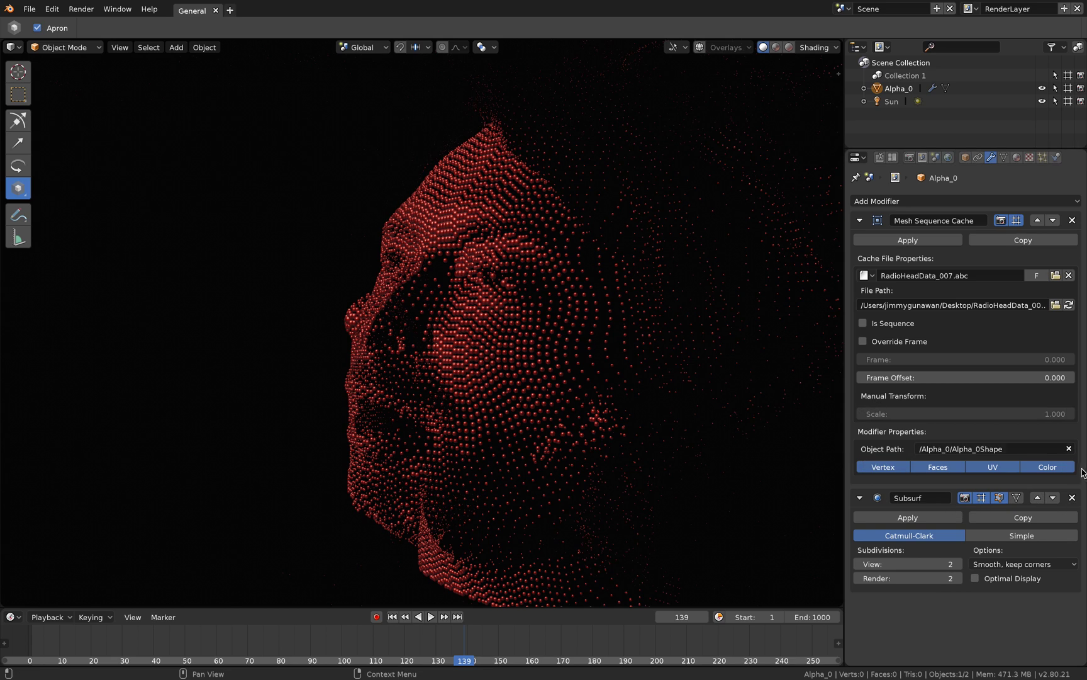
{"action": "left_click", "coordinate": [1072, 498]}
Scrub and play the Alpha_0 head animation, stop playback, and inspect the point cloud from another angle
{"action": "left_click_drag", "start_coordinate": [300, 646], "coordinate": [222, 634]}
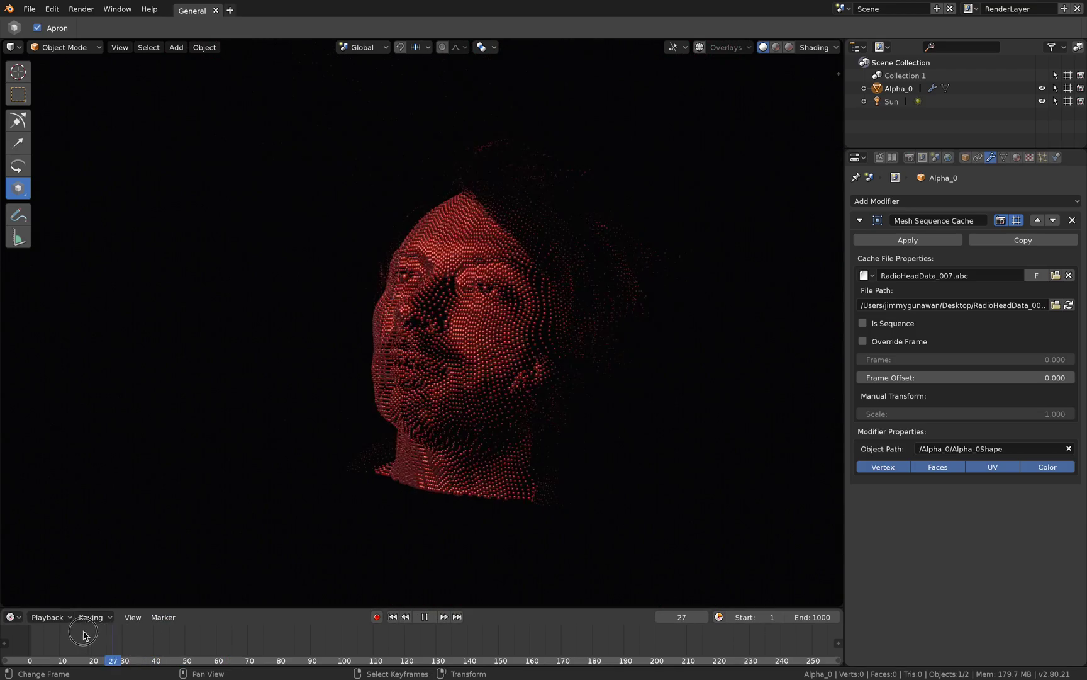
{"action": "left_click", "coordinate": [69, 661]}
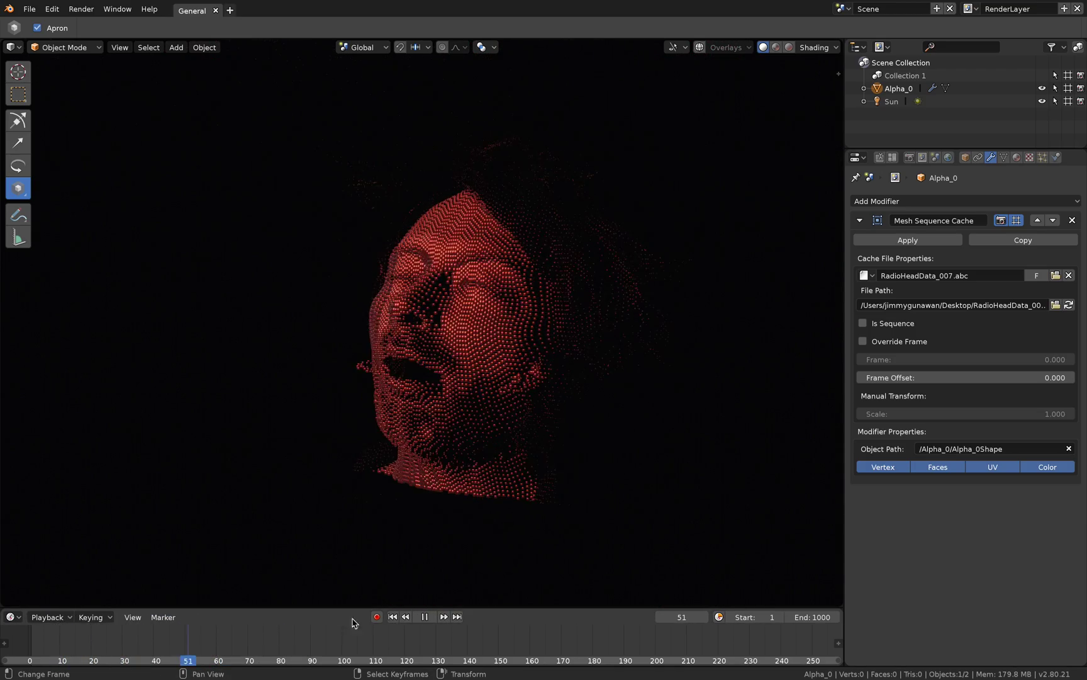
{"action": "left_click", "coordinate": [430, 618]}
{"action": "left_click", "coordinate": [431, 617]}
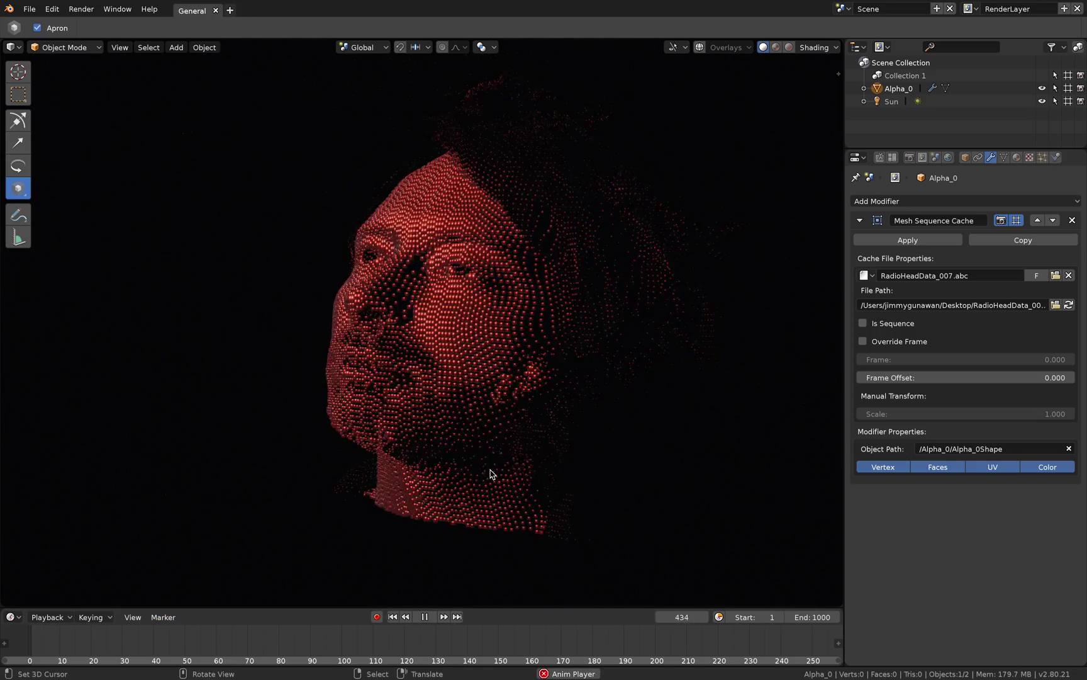
{"action": "key", "text": "space"}
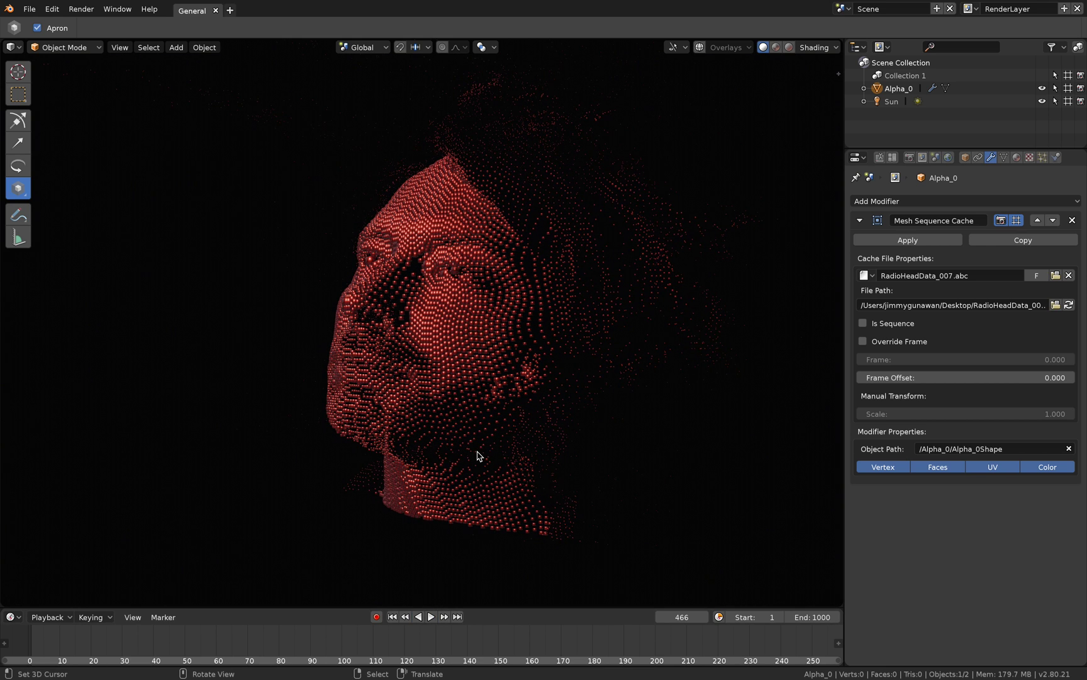
{"action": "scroll", "coordinate": [491, 445], "scroll_direction": "up", "scroll_amount": 1}
{"action": "middle_click_drag", "start_coordinate": [491, 445], "coordinate": [504, 431]}
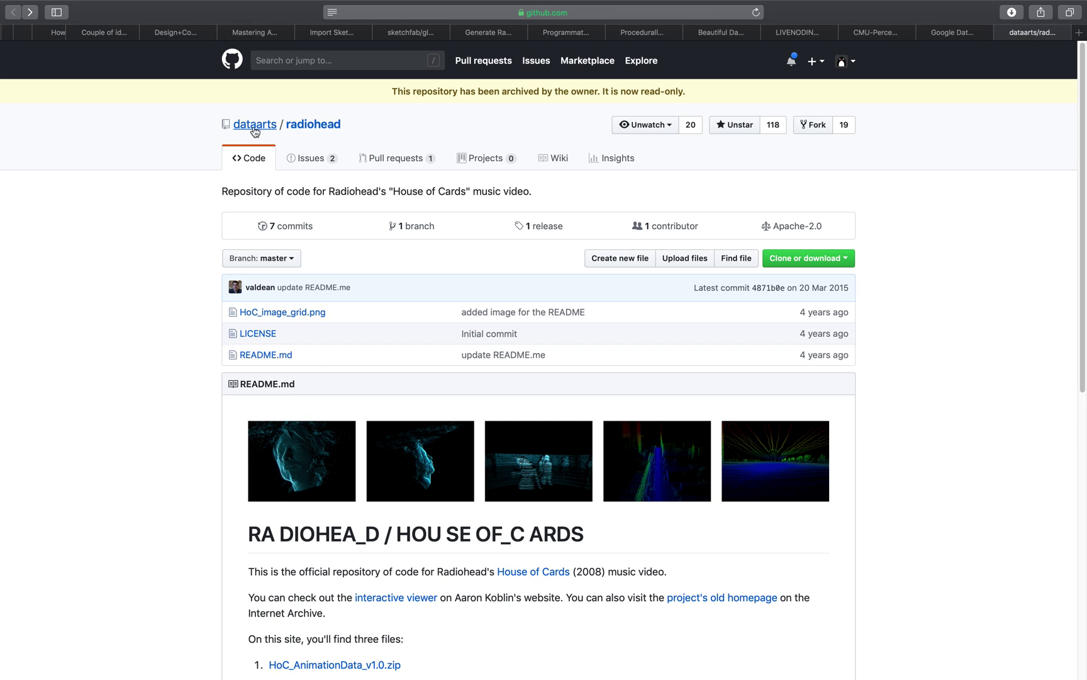
In the browser, view the Google Data Arts Team GitHub page, then examine the House of Cards README in the dataarts/radiohead repository
{"action": "left_click", "coordinate": [955, 33]}
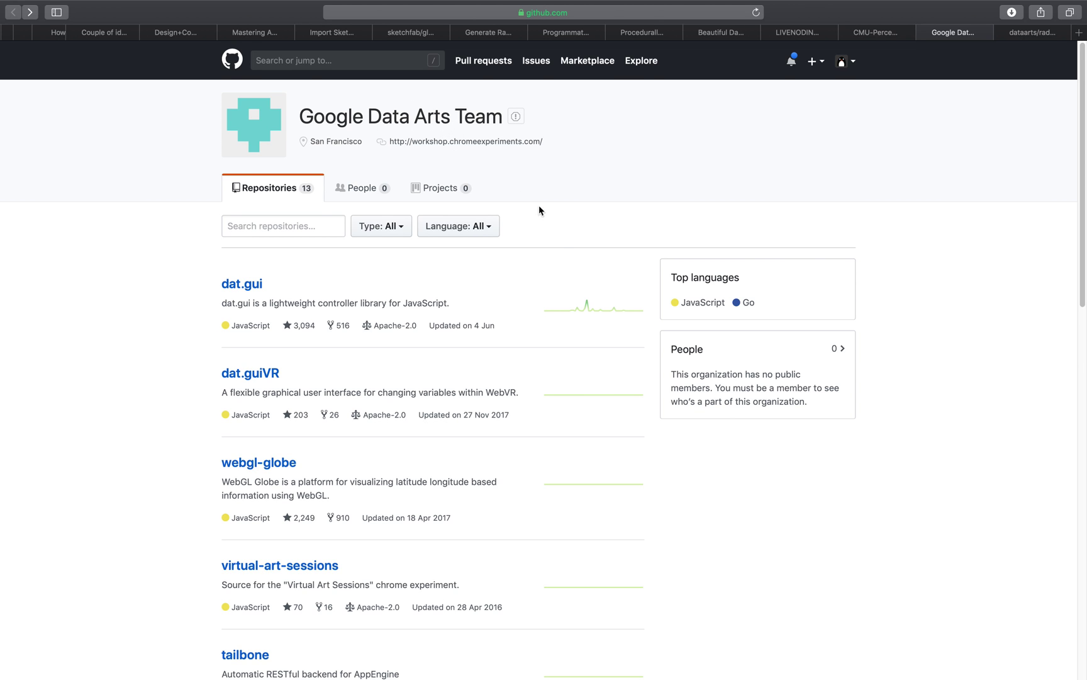
{"action": "left_click", "coordinate": [1033, 32]}
{"action": "scroll", "coordinate": [377, 330], "scroll_direction": "down", "scroll_amount": 3}
{"action": "left_click_drag", "start_coordinate": [242, 410], "coordinate": [525, 412]}
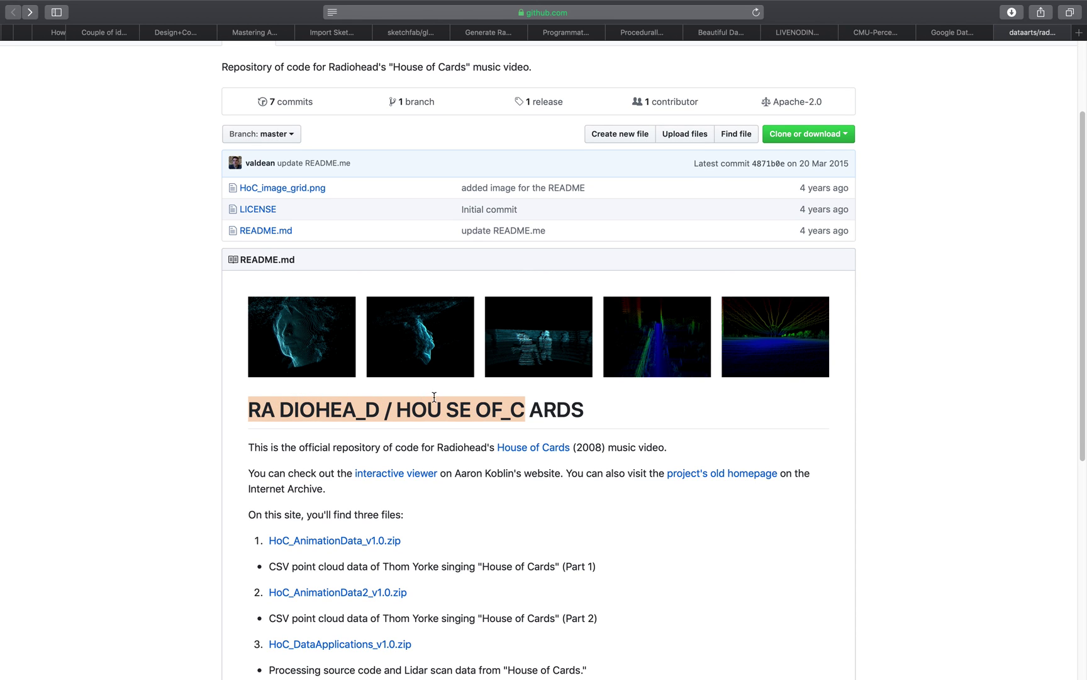
{"action": "scroll", "coordinate": [532, 402], "scroll_direction": "down", "scroll_amount": 1}
{"action": "scroll", "coordinate": [418, 413], "scroll_direction": "down", "scroll_amount": 1}
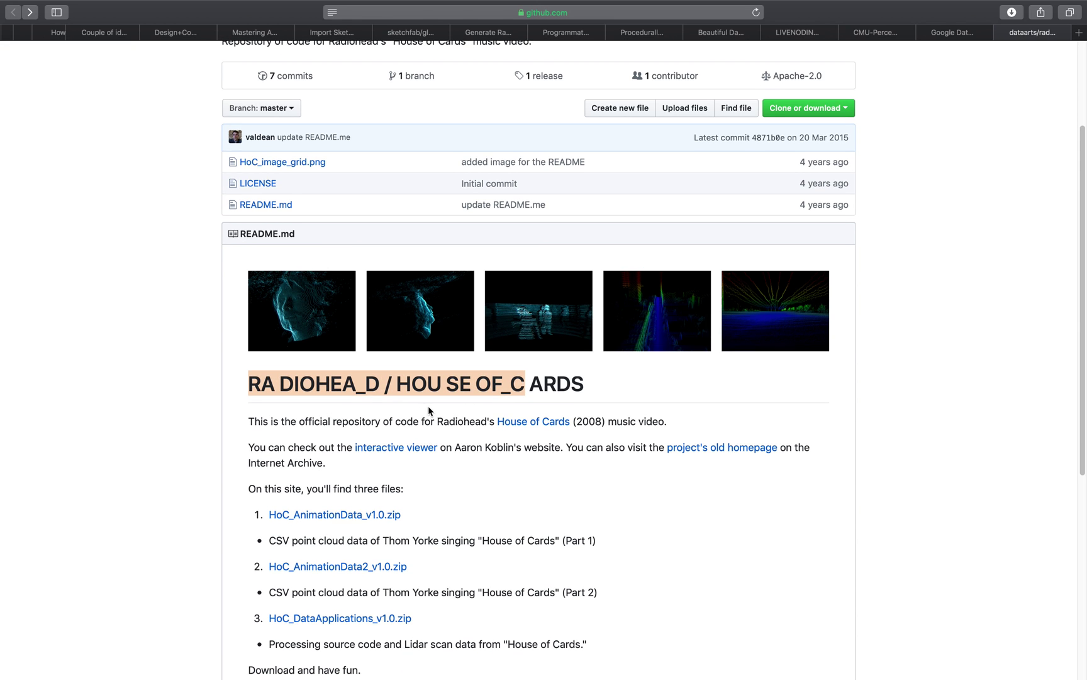
{"action": "scroll", "coordinate": [347, 419], "scroll_direction": "down", "scroll_amount": 1}
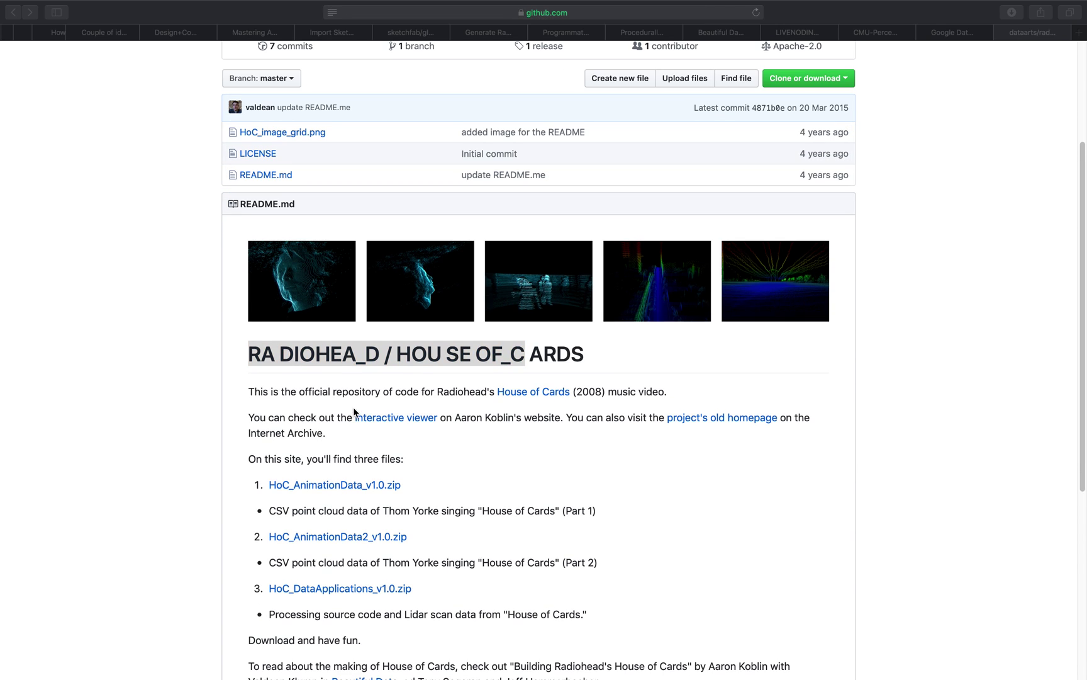
Read the radiohead README through its legal notes and examine the three downloadable House of Cards zip files
{"action": "key", "text": "ctrl+Left"}
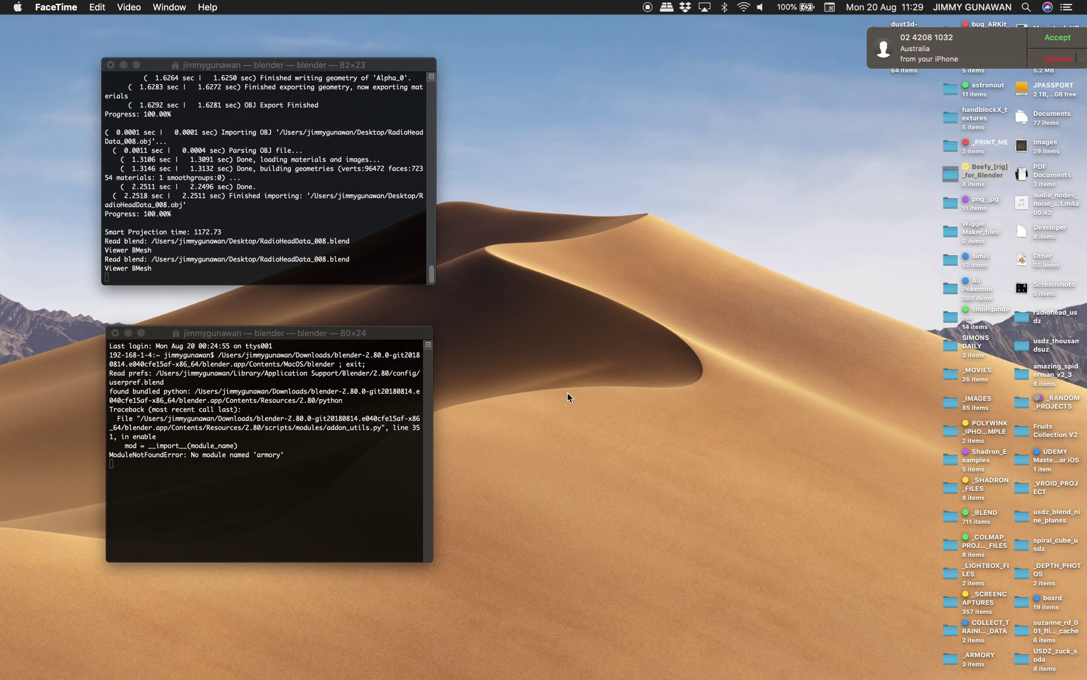
{"action": "key", "text": "ctrl+Right"}
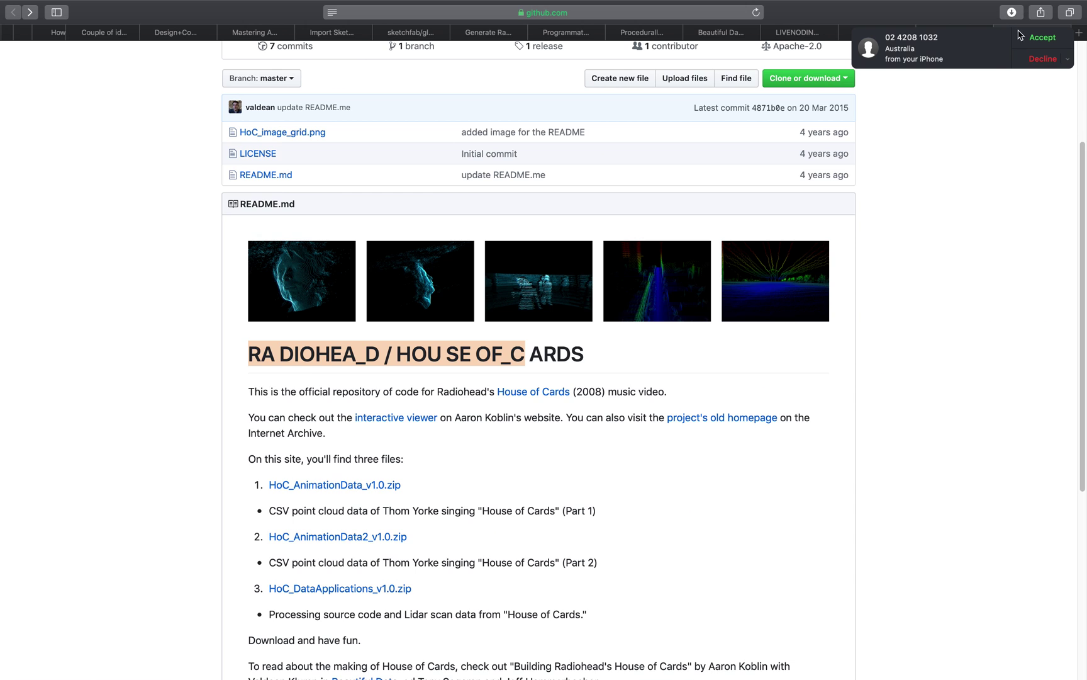
{"action": "scroll", "coordinate": [807, 330], "scroll_direction": "down", "scroll_amount": 10}
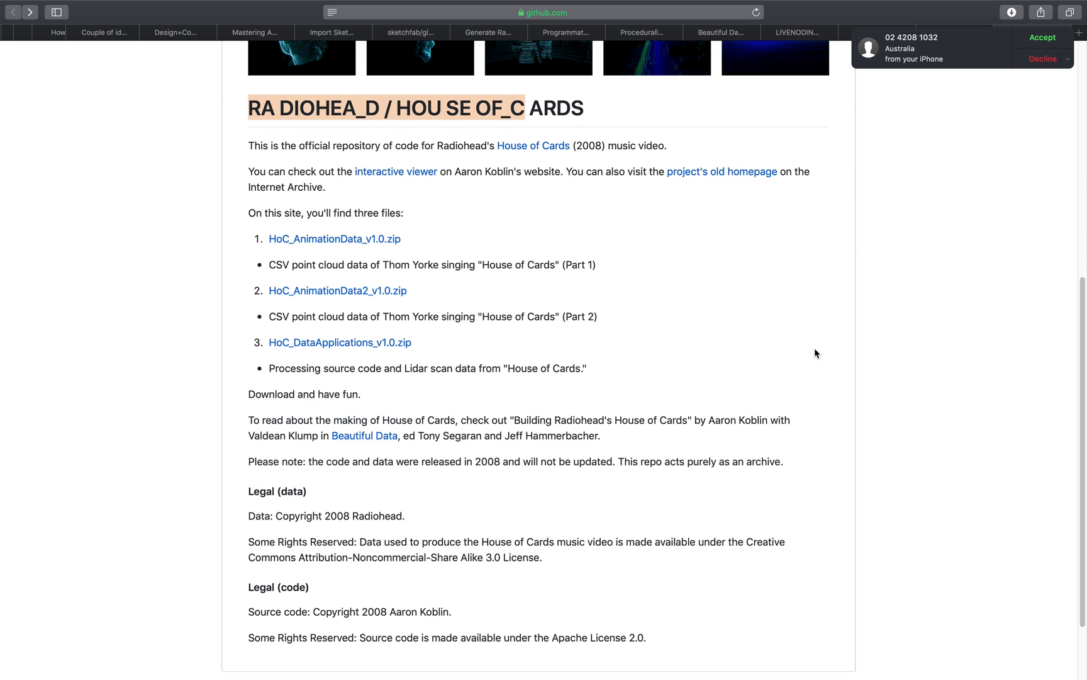
{"action": "scroll", "coordinate": [658, 307], "scroll_direction": "up", "scroll_amount": 15}
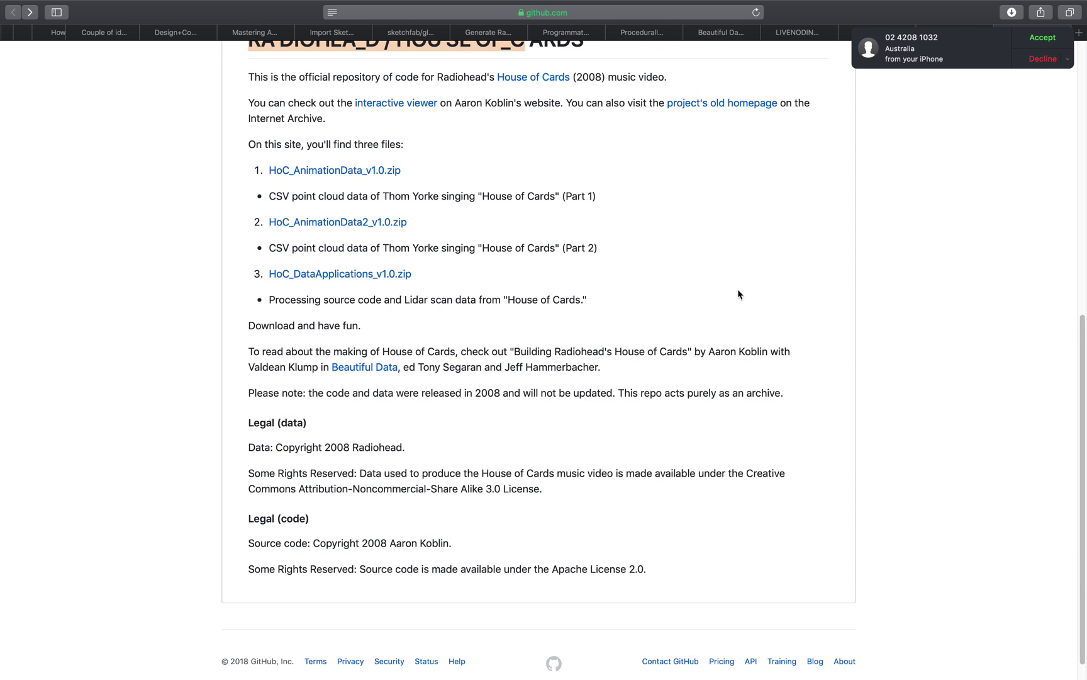
{"action": "scroll", "coordinate": [617, 291], "scroll_direction": "down", "scroll_amount": 8}
{"action": "scroll", "coordinate": [510, 287], "scroll_direction": "up", "scroll_amount": 4}
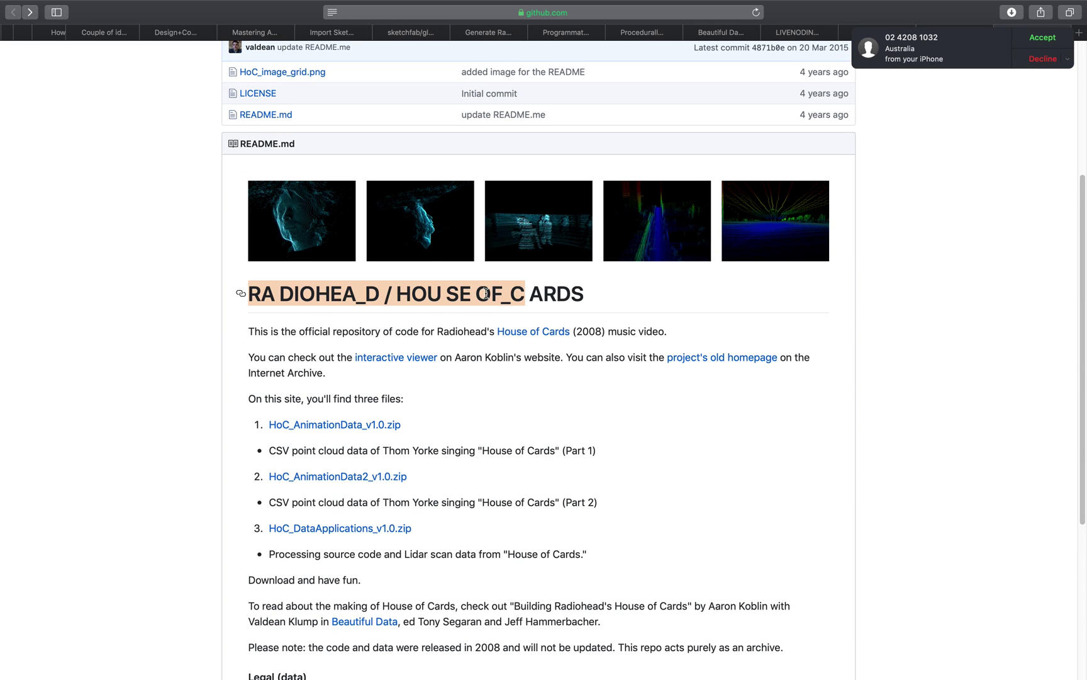
{"action": "scroll", "coordinate": [440, 302], "scroll_direction": "down", "scroll_amount": 5}
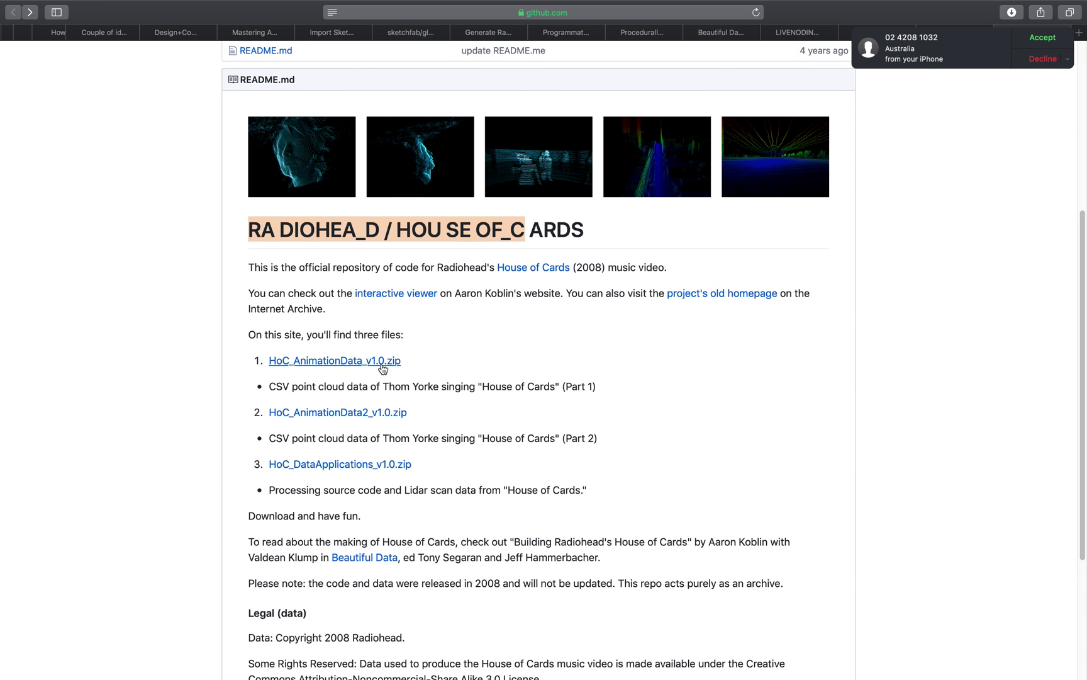
{"action": "scroll", "coordinate": [424, 396], "scroll_direction": "down", "scroll_amount": 1}
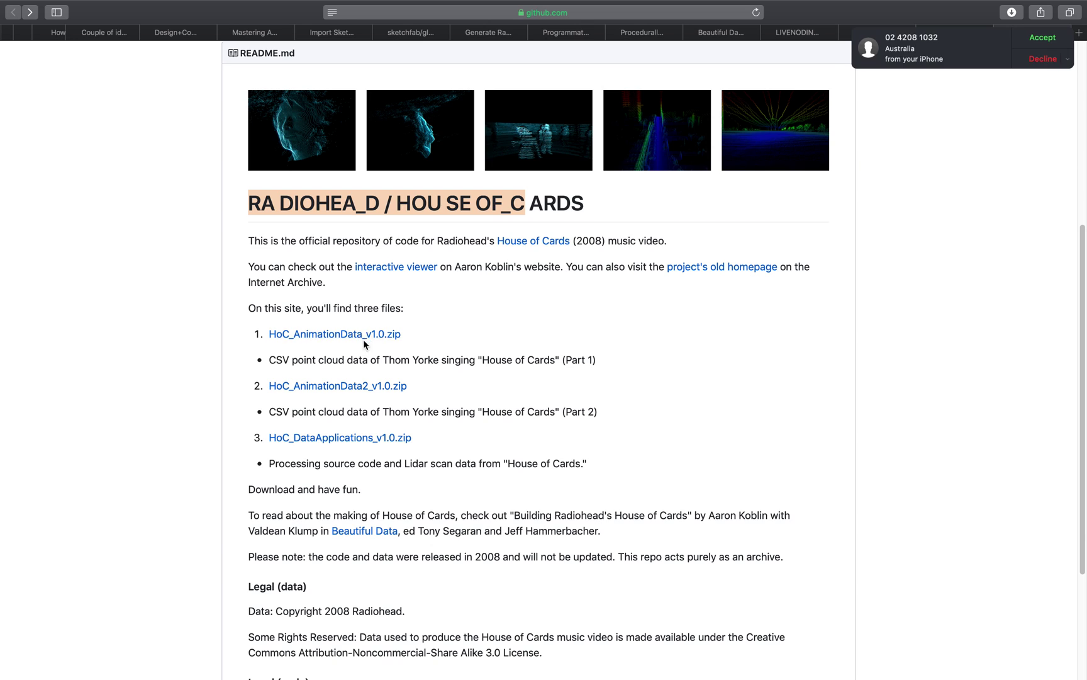
{"action": "scroll", "coordinate": [380, 406], "scroll_direction": "down", "scroll_amount": 1}
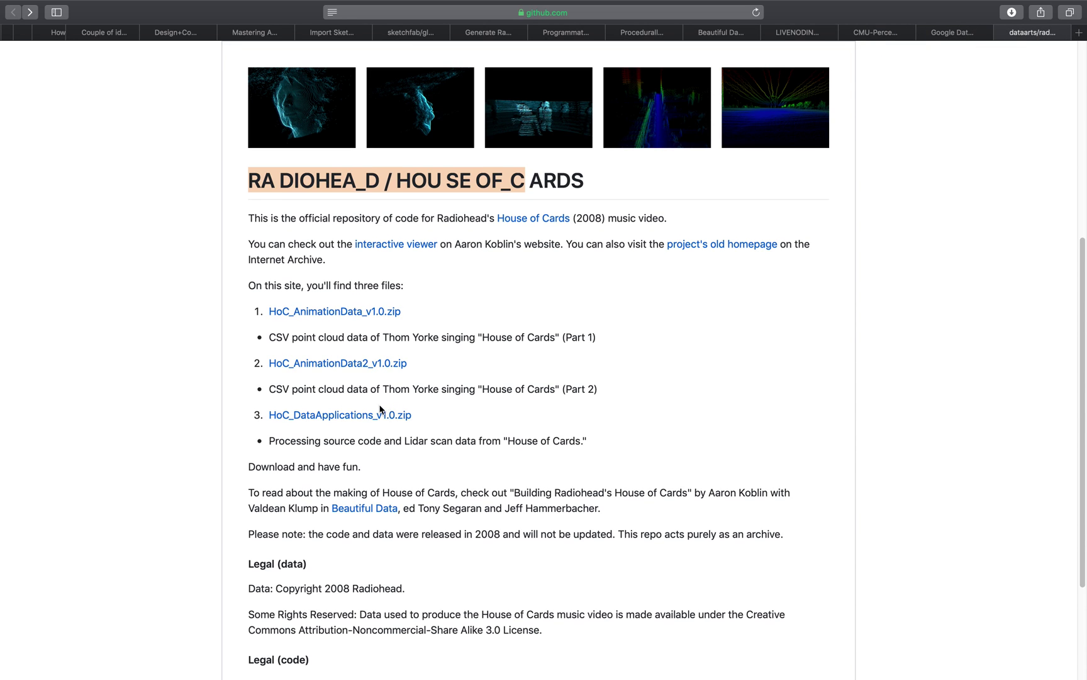
{"action": "scroll", "coordinate": [377, 413], "scroll_direction": "down", "scroll_amount": 1}
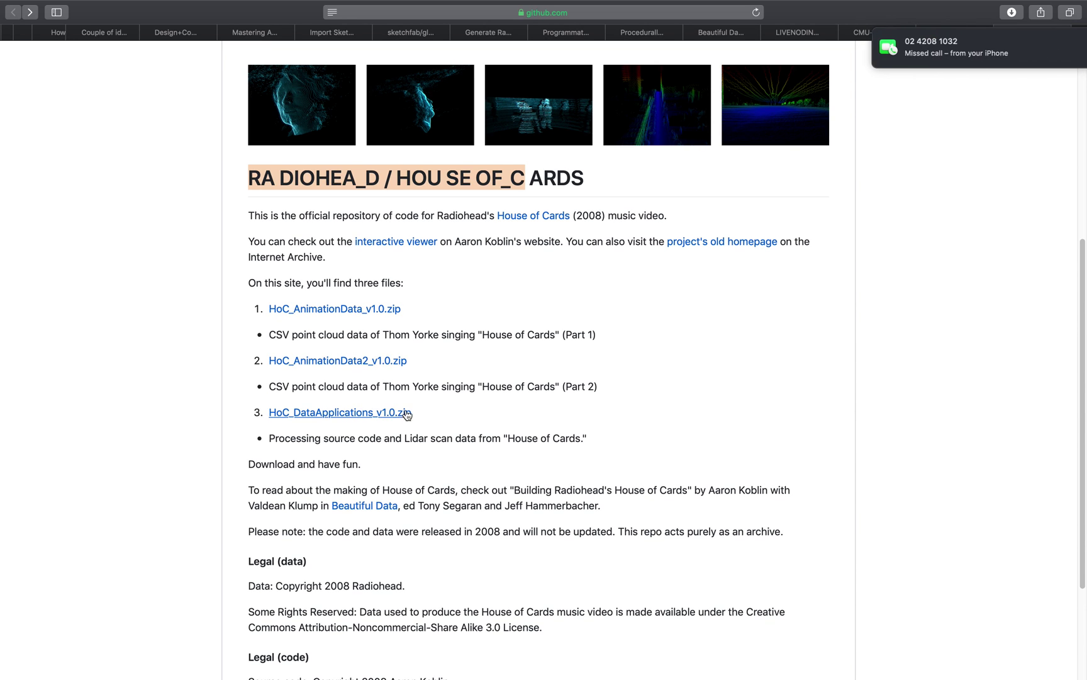
{"action": "mouse_move", "coordinate": [907, 57]}
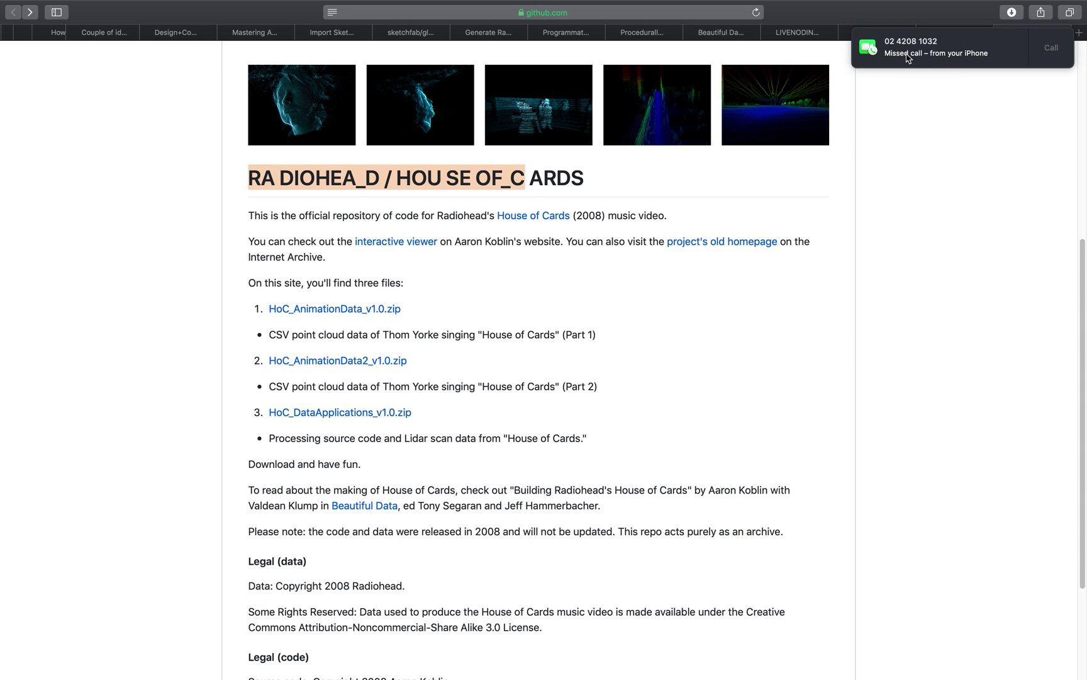
{"action": "scroll", "coordinate": [752, 370], "scroll_direction": "down", "scroll_amount": 1}
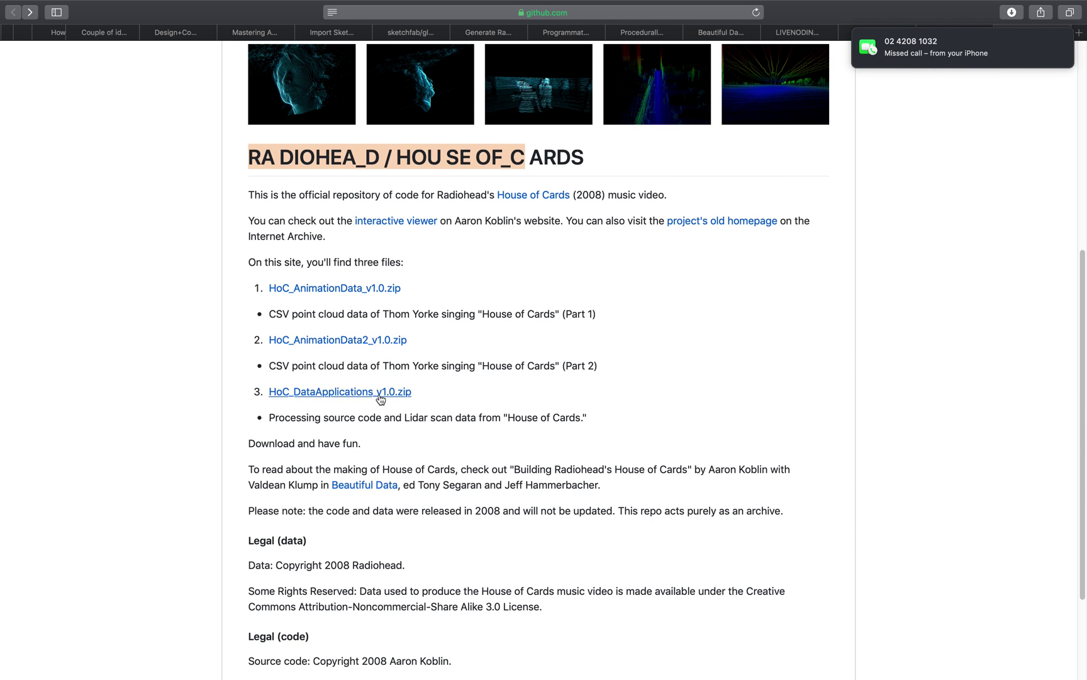
Review the radiohead repository from its header down through the preview images to the point cloud data downloads
{"action": "scroll", "coordinate": [400, 362], "scroll_direction": "up", "scroll_amount": 3}
{"action": "scroll", "coordinate": [405, 375], "scroll_direction": "up", "scroll_amount": 5}
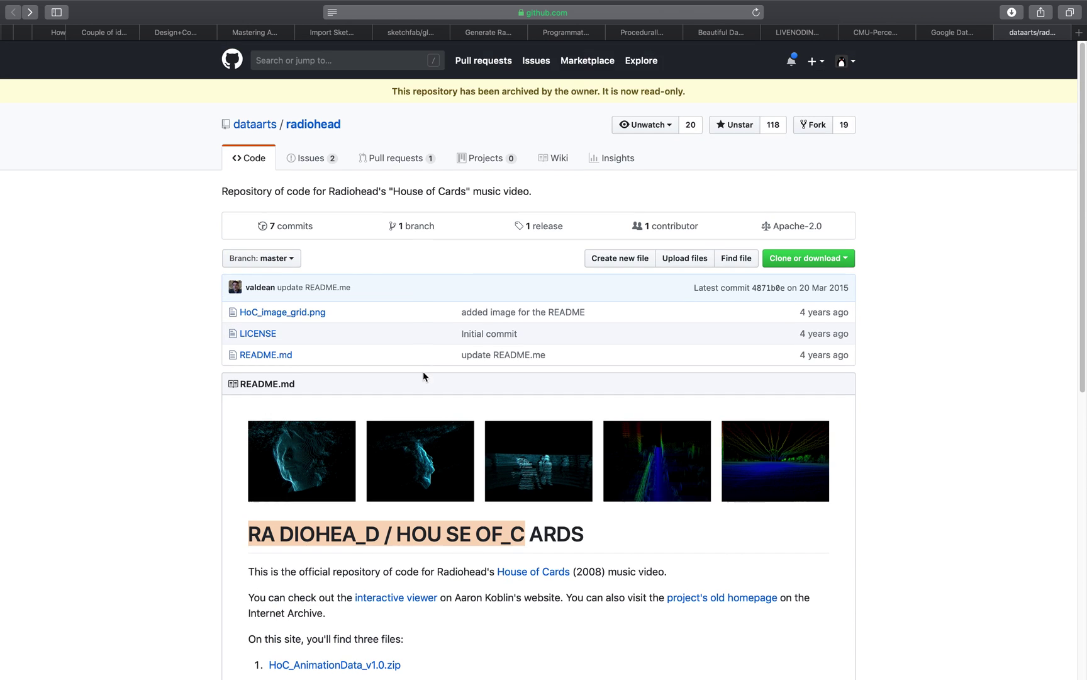
{"action": "scroll", "coordinate": [667, 344], "scroll_direction": "down", "scroll_amount": 2}
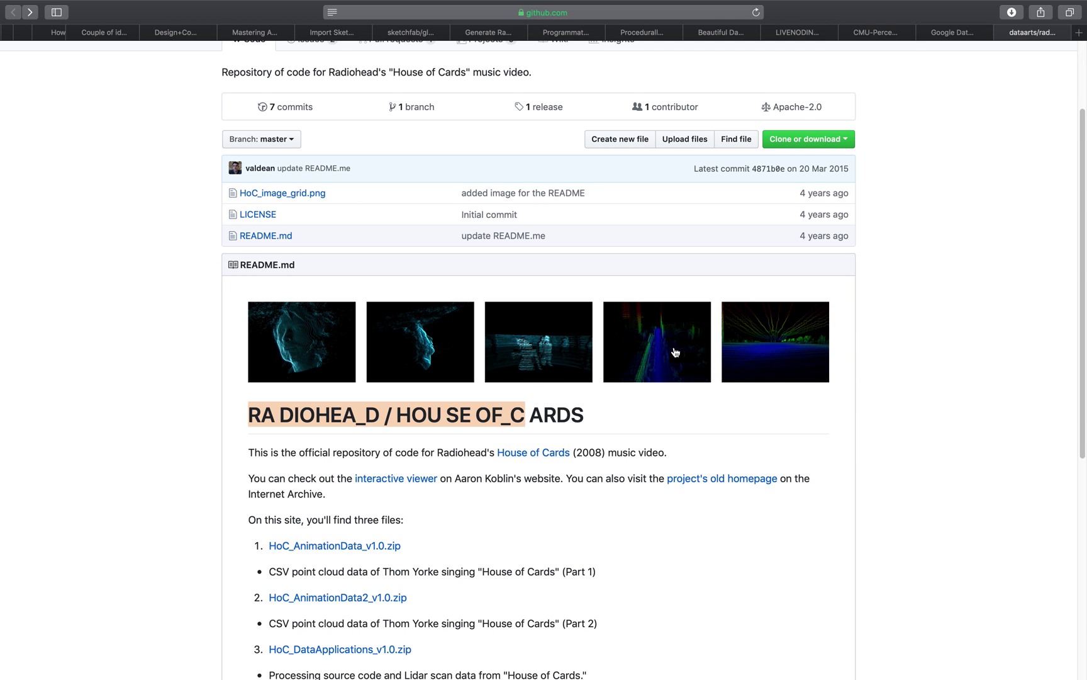
{"action": "scroll", "coordinate": [675, 352], "scroll_direction": "down", "scroll_amount": 1}
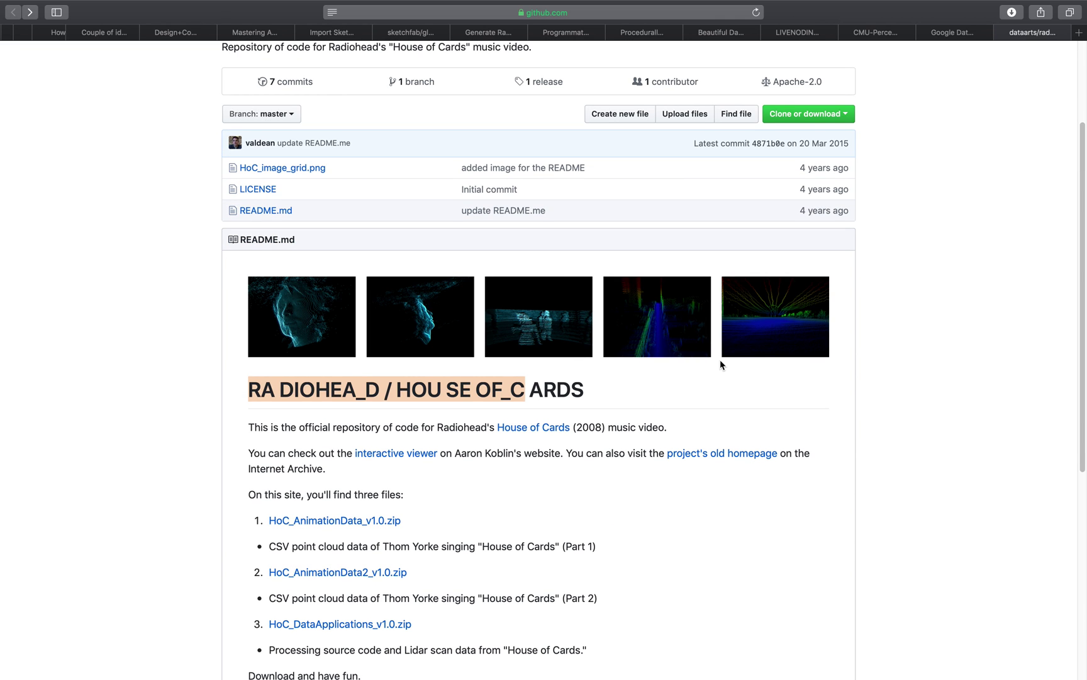
{"action": "scroll", "coordinate": [920, 334], "scroll_direction": "down", "scroll_amount": 1}
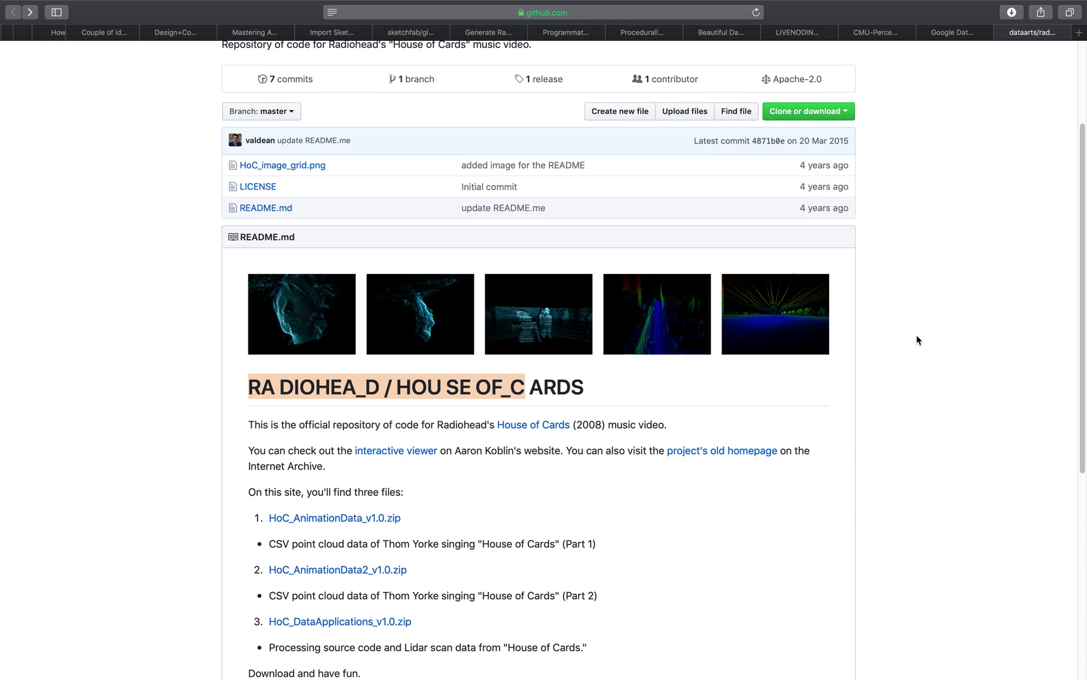
{"action": "scroll", "coordinate": [917, 340], "scroll_direction": "down", "scroll_amount": 1}
{"action": "scroll", "coordinate": [902, 369], "scroll_direction": "down", "scroll_amount": 1}
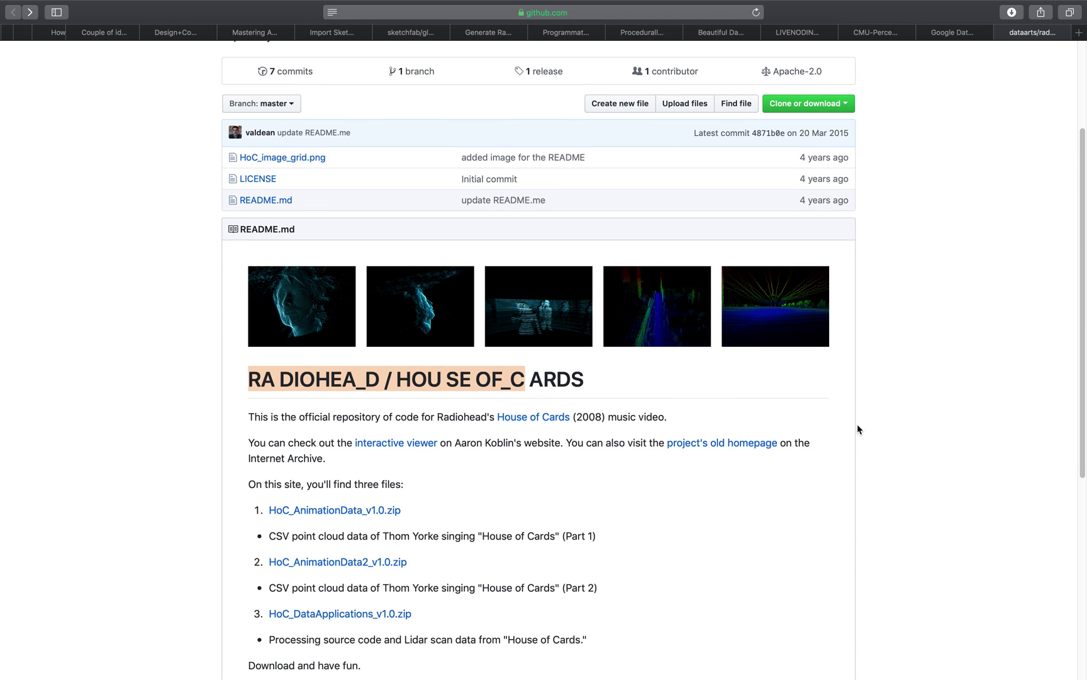
{"action": "scroll", "coordinate": [857, 428], "scroll_direction": "up", "scroll_amount": 2}
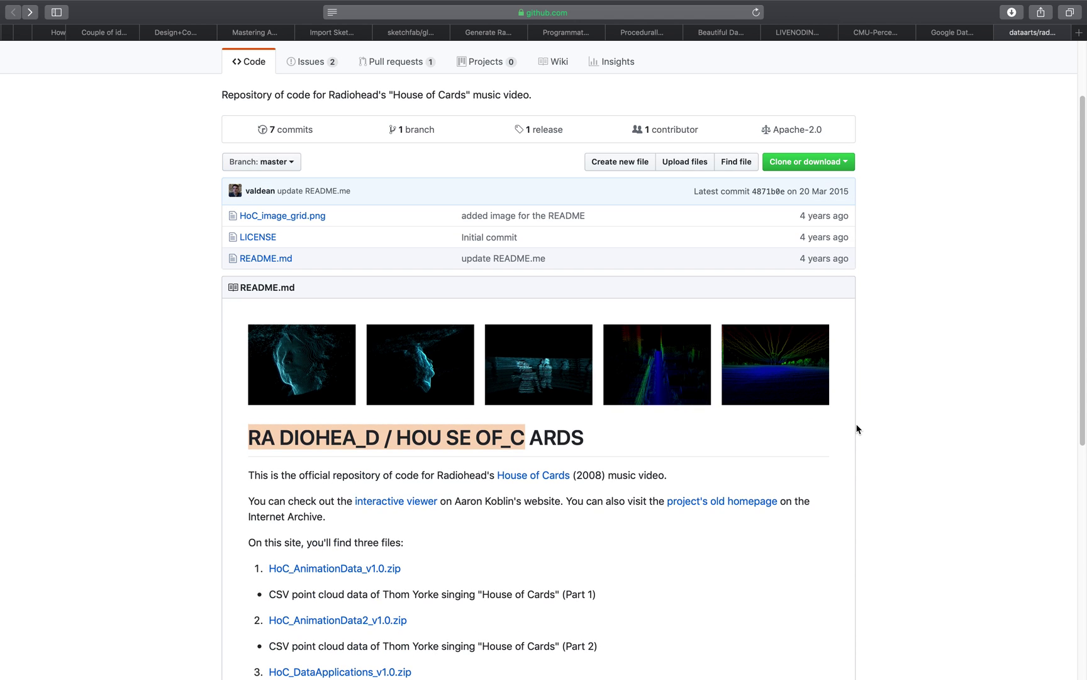
{"action": "scroll", "coordinate": [857, 429], "scroll_direction": "down", "scroll_amount": 1}
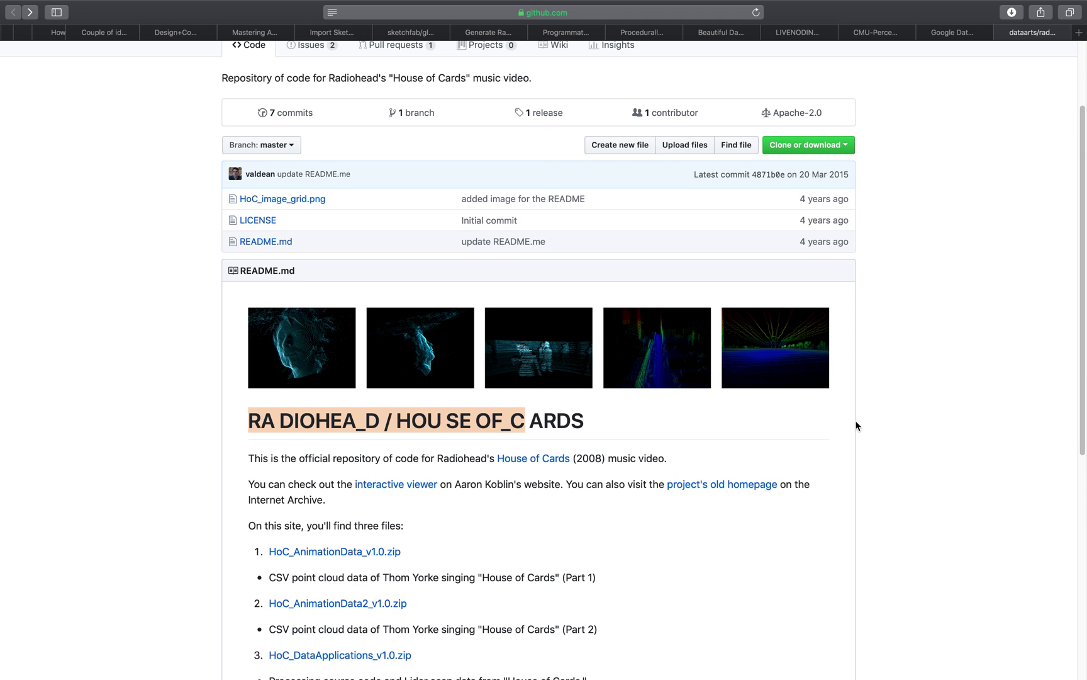
{"action": "scroll", "coordinate": [857, 423], "scroll_direction": "up", "scroll_amount": 1}
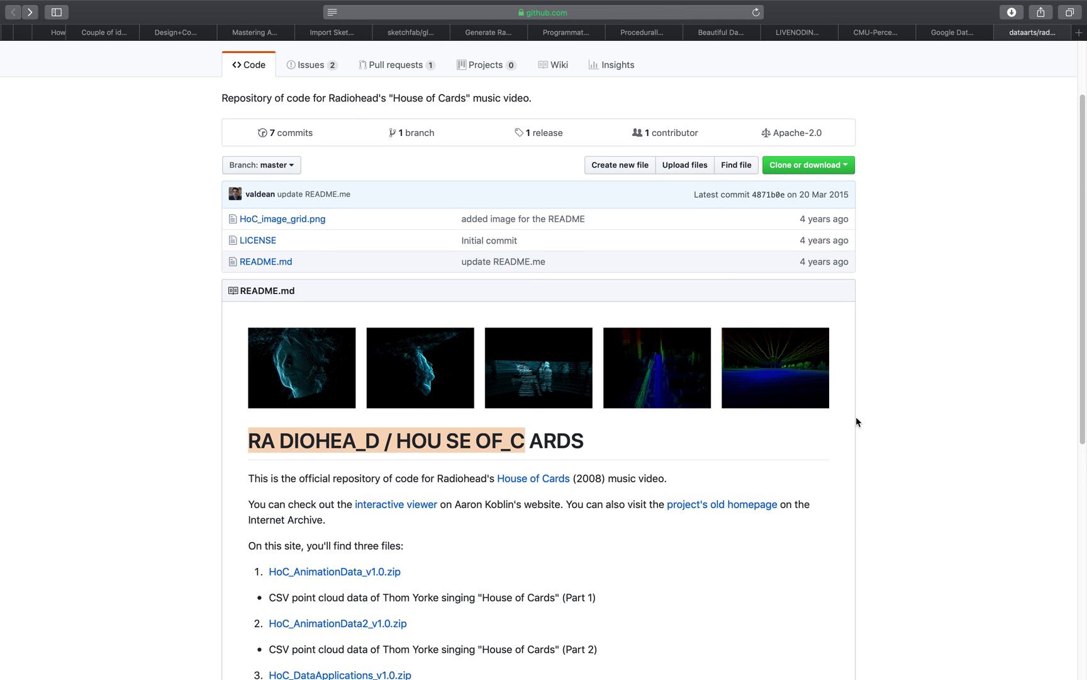
{"action": "scroll", "coordinate": [857, 422], "scroll_direction": "down", "scroll_amount": 2}
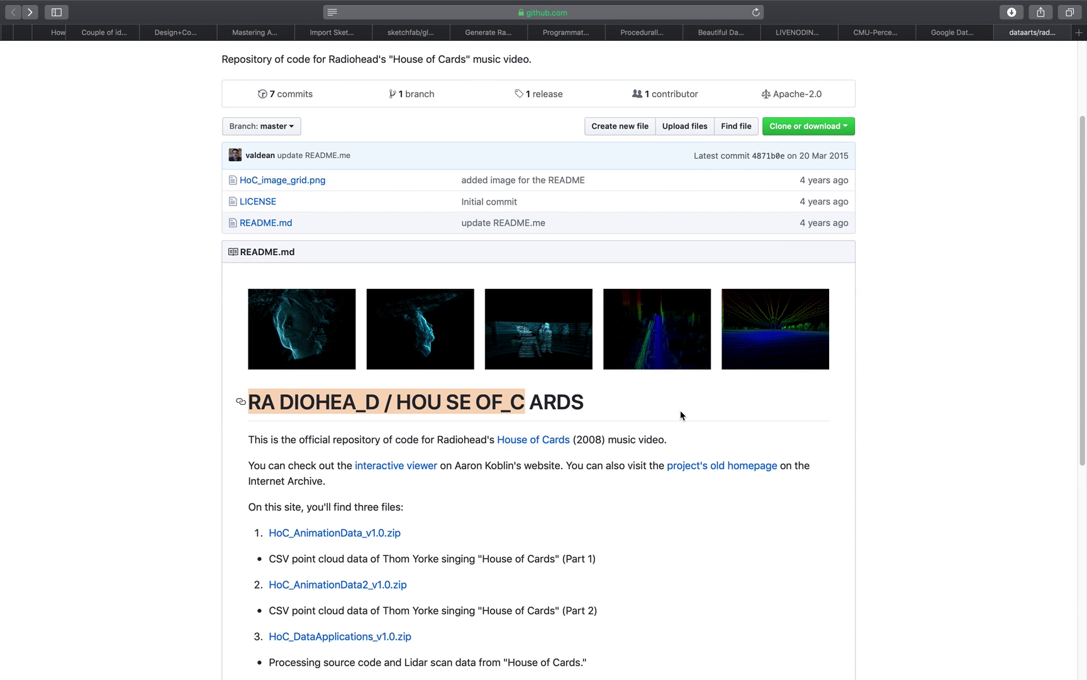
{"action": "scroll", "coordinate": [681, 416], "scroll_direction": "down", "scroll_amount": 10}
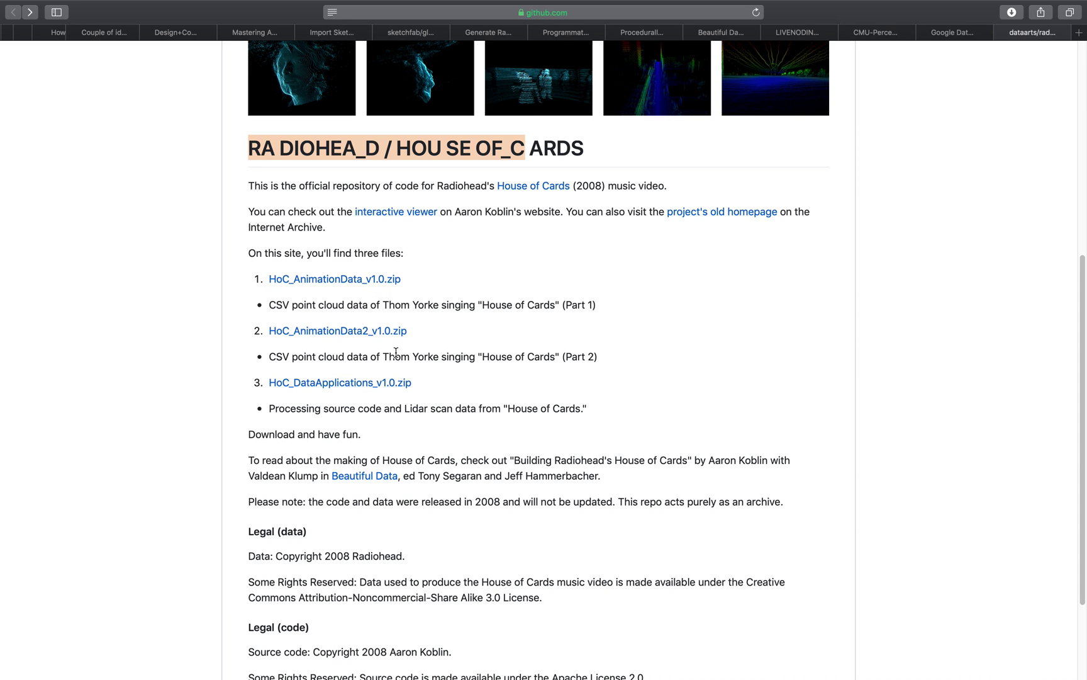
Return to the head of the radiohead repository page, switch to Finder, open the Downloads folder and enlarge its window
{"action": "scroll", "coordinate": [516, 340], "scroll_direction": "up", "scroll_amount": 15}
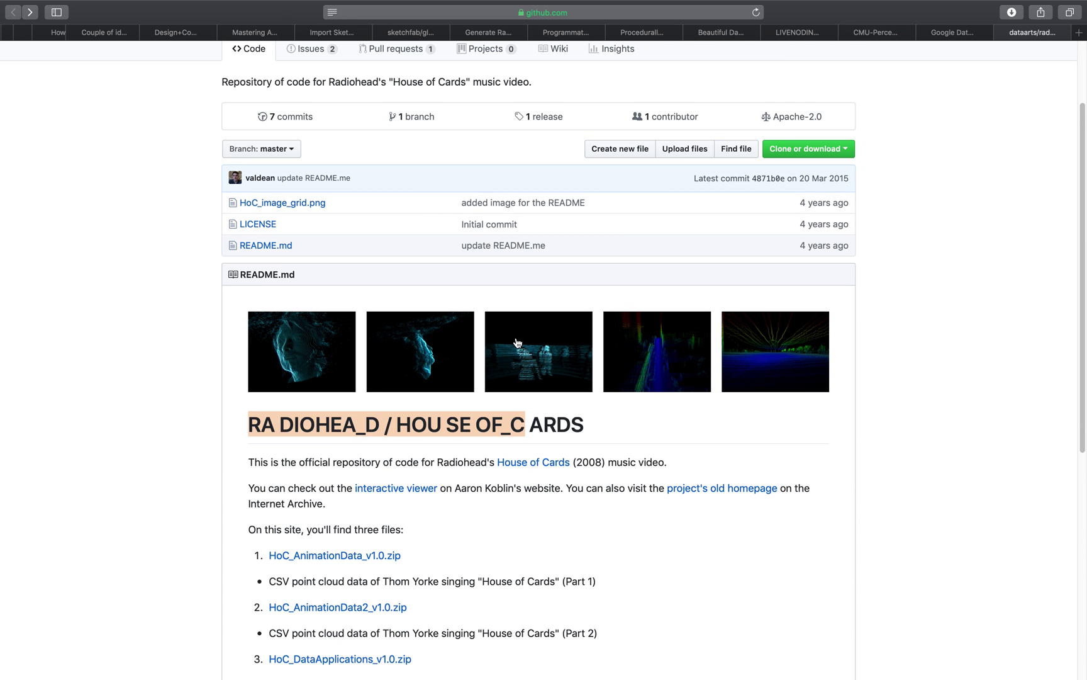
{"action": "key", "text": "ctrl+Left"}
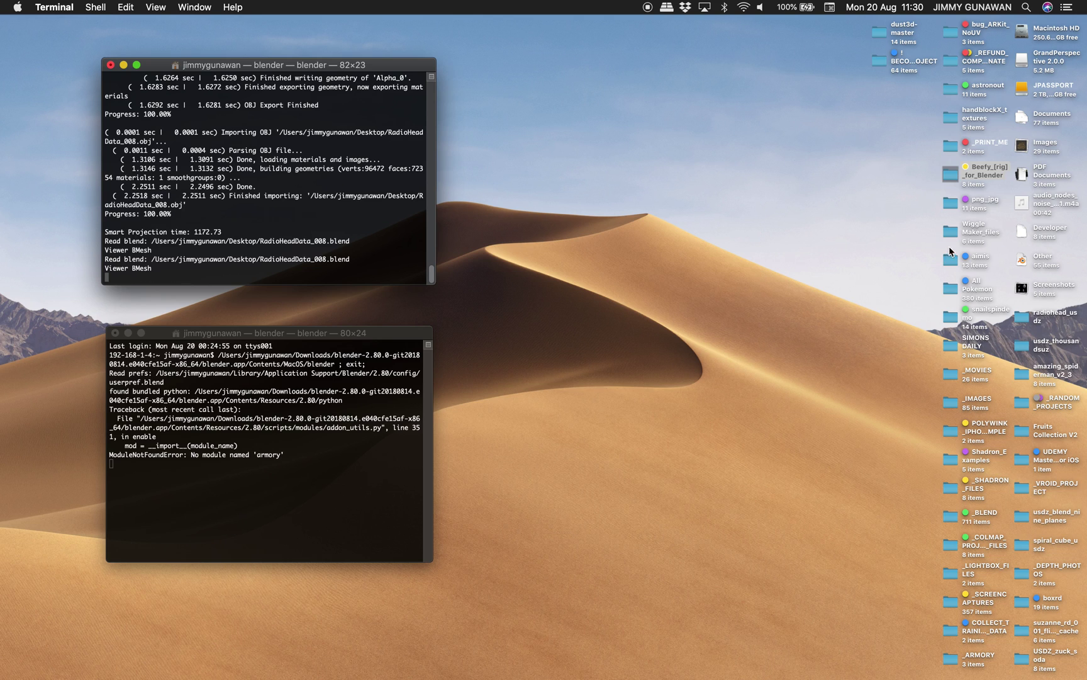
{"action": "left_click", "coordinate": [946, 238]}
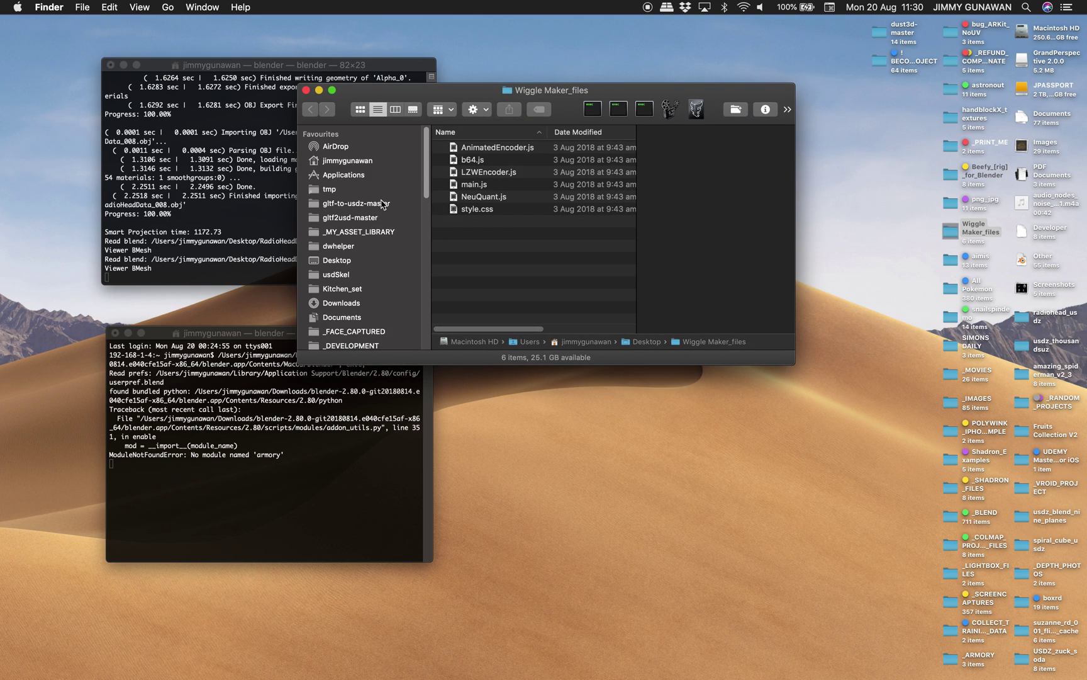
{"action": "left_click", "coordinate": [353, 303]}
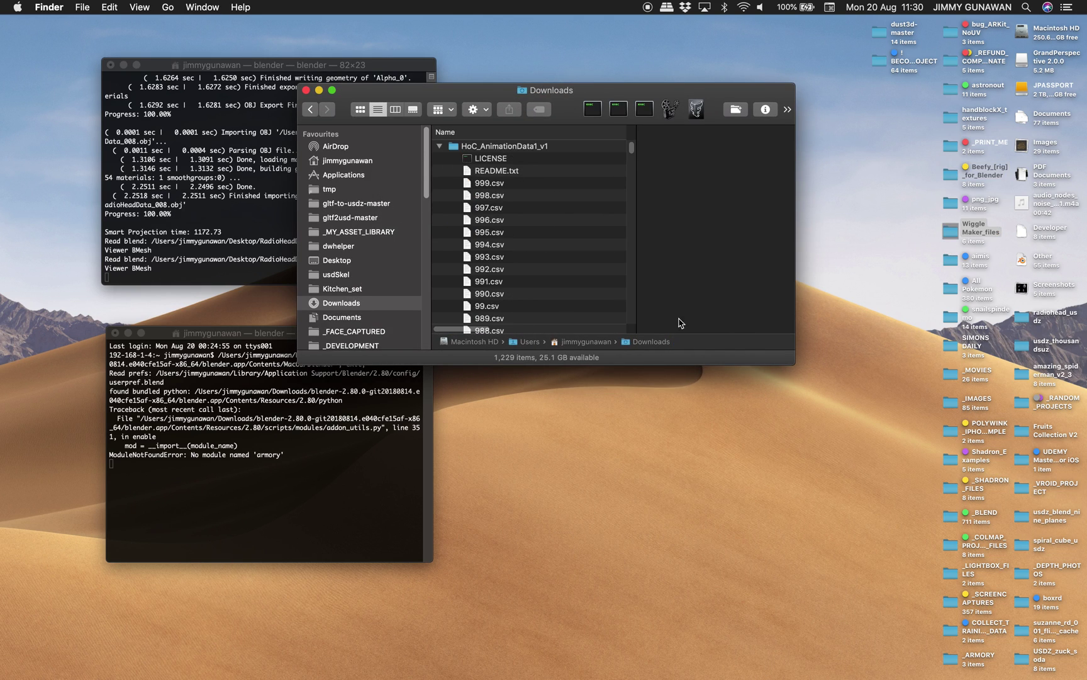
{"action": "left_click_drag", "start_coordinate": [796, 363], "coordinate": [1020, 559]}
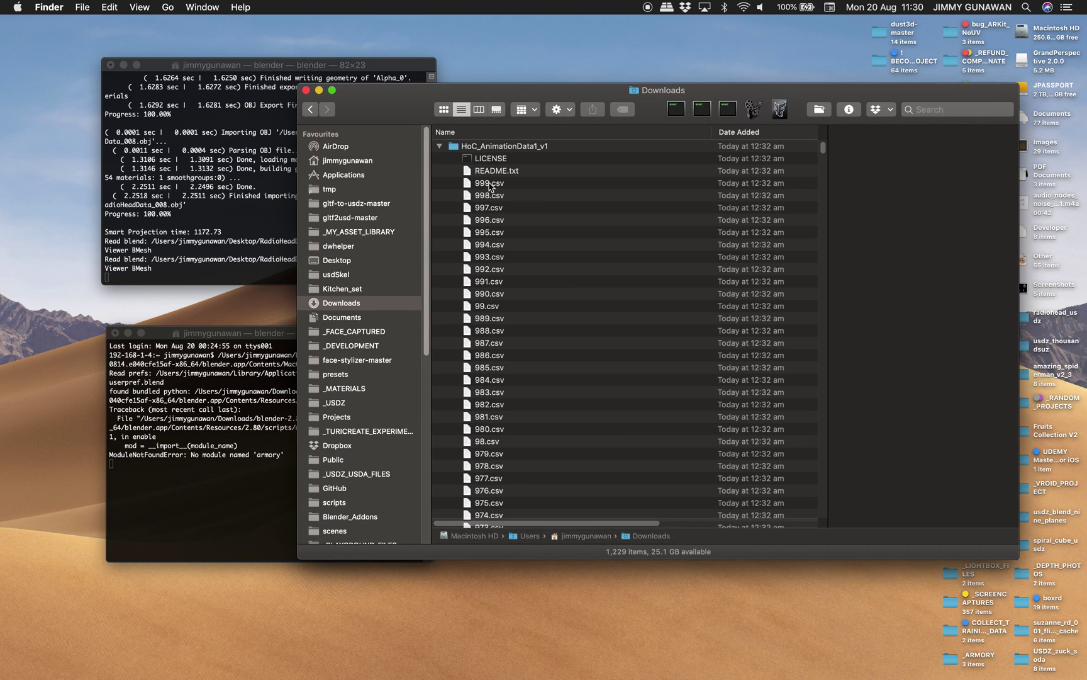
Compare the HoC_AnimationData1_v1 and HoC_AnimationData2_v1 folders, and expand HoC_AnimationData1_v1 to show its CSV files
{"action": "left_click", "coordinate": [439, 146]}
{"action": "left_click", "coordinate": [477, 146]}
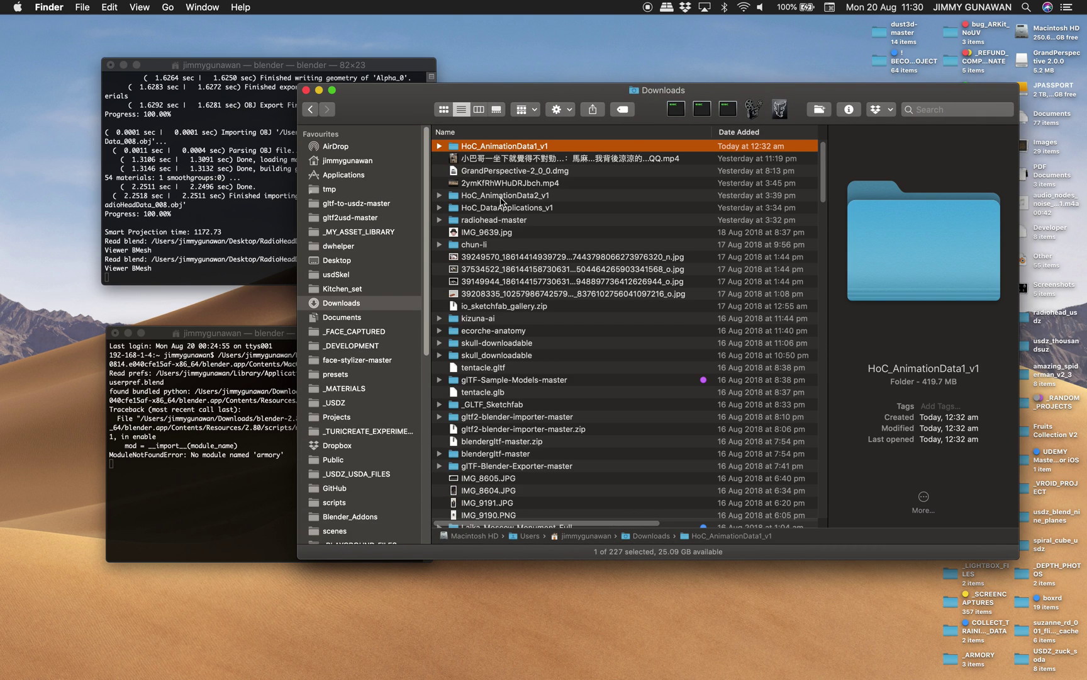
{"action": "scroll", "coordinate": [513, 201], "scroll_direction": "down", "scroll_amount": 1}
{"action": "left_click", "coordinate": [527, 195]}
{"action": "scroll", "coordinate": [445, 162], "scroll_direction": "up", "scroll_amount": 1}
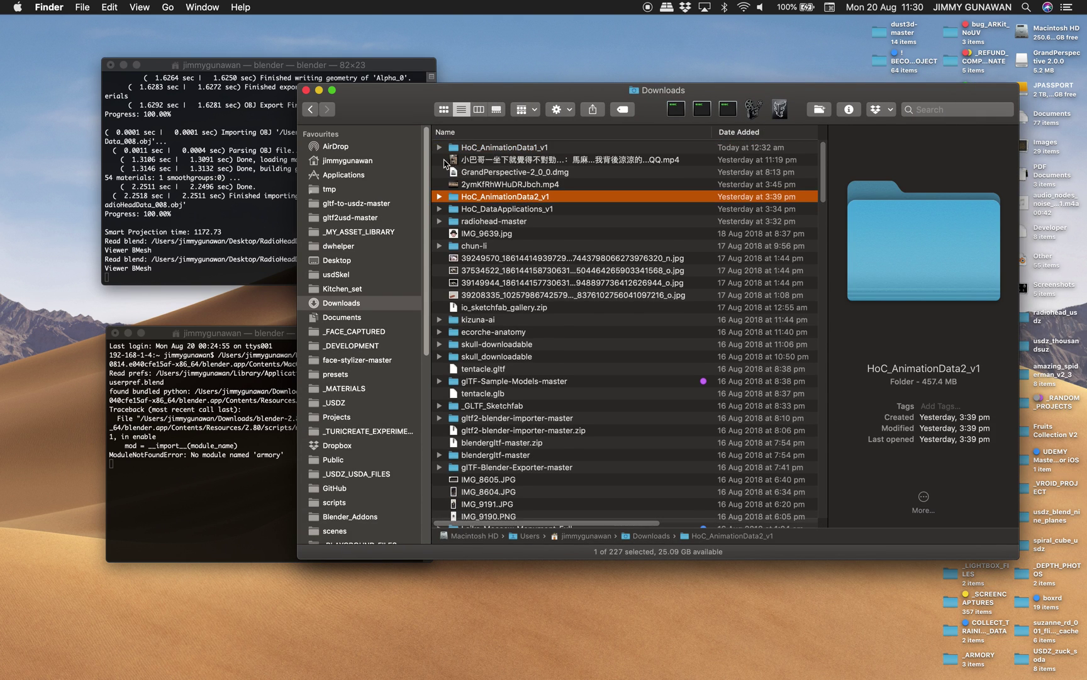
{"action": "left_click", "coordinate": [440, 147]}
{"action": "left_click", "coordinate": [499, 185]}
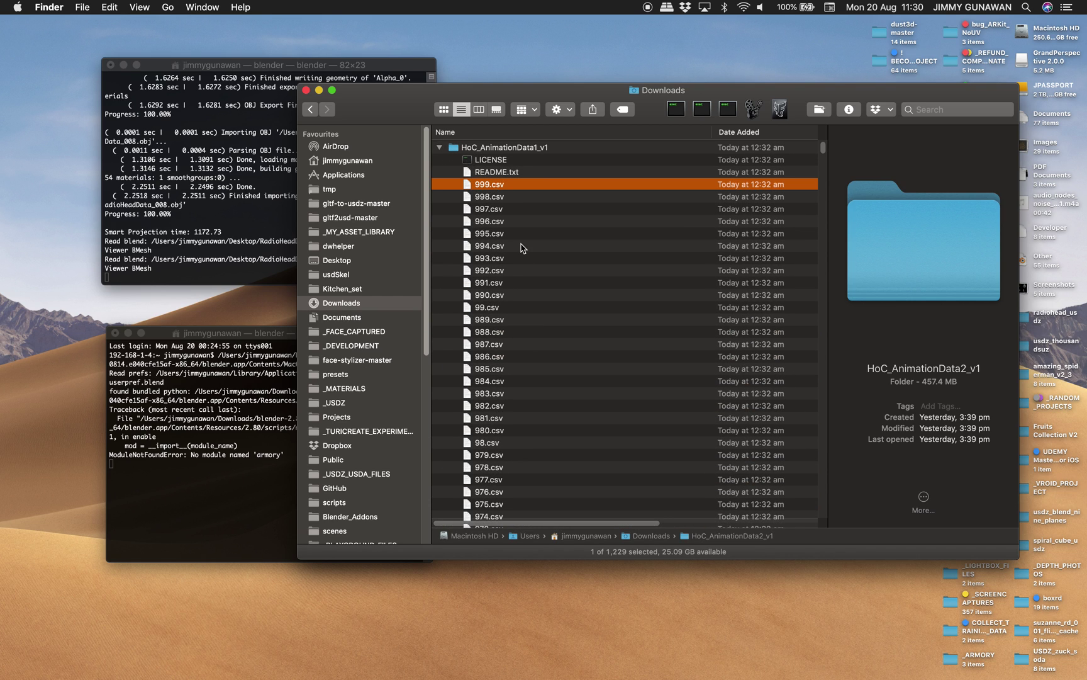
Preview 994.csv from the HoC_AnimationData1_v1 folder, widening and repositioning the preview window
{"action": "left_click", "coordinate": [522, 247]}
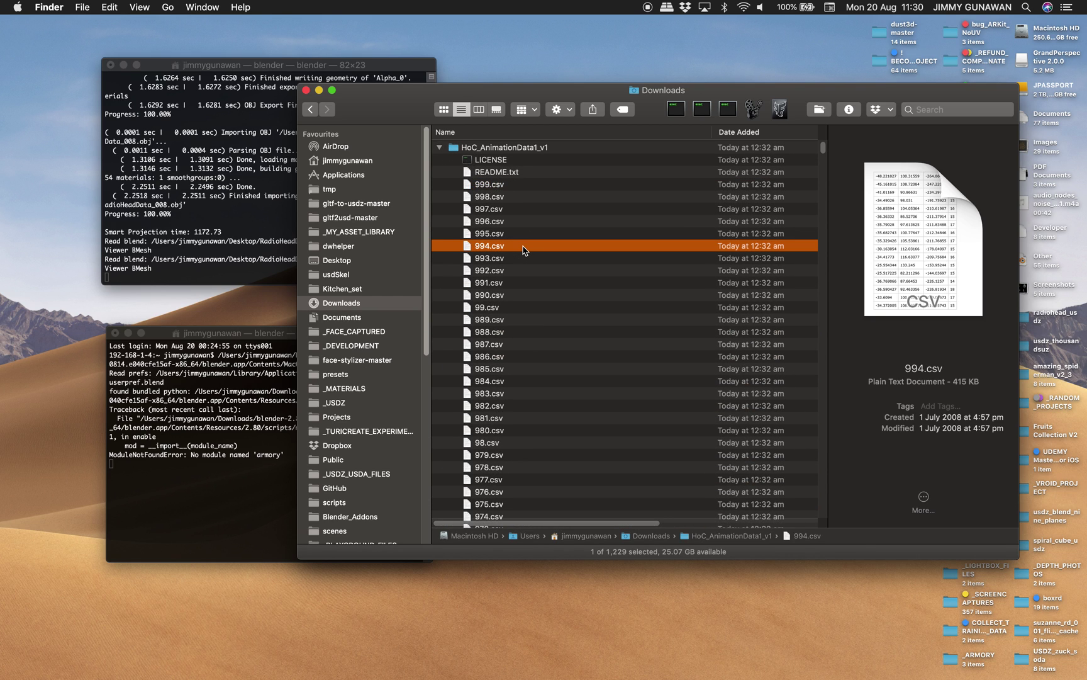
{"action": "key", "text": "space"}
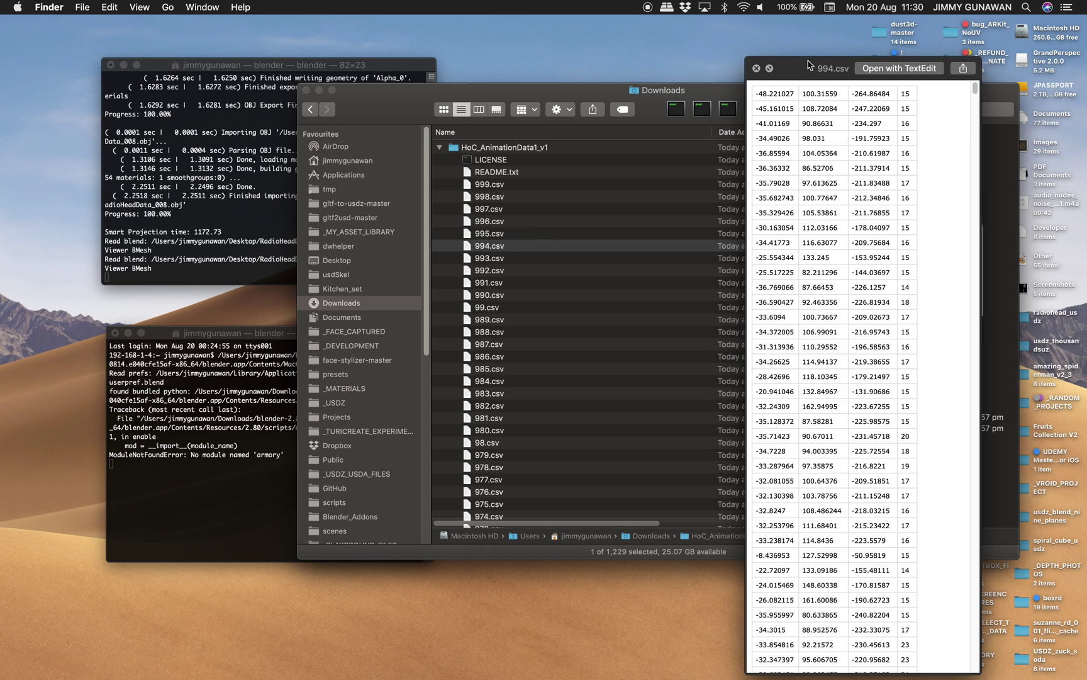
{"action": "left_click_drag", "start_coordinate": [627, 77], "coordinate": [519, 76]}
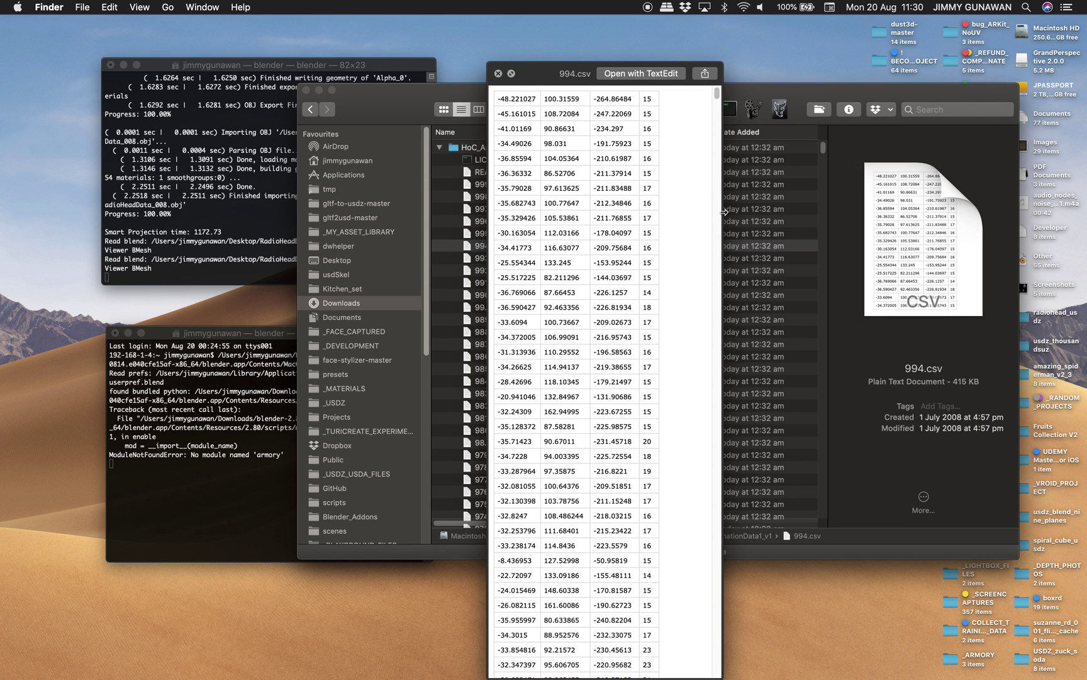
{"action": "left_click_drag", "start_coordinate": [724, 212], "coordinate": [806, 212]}
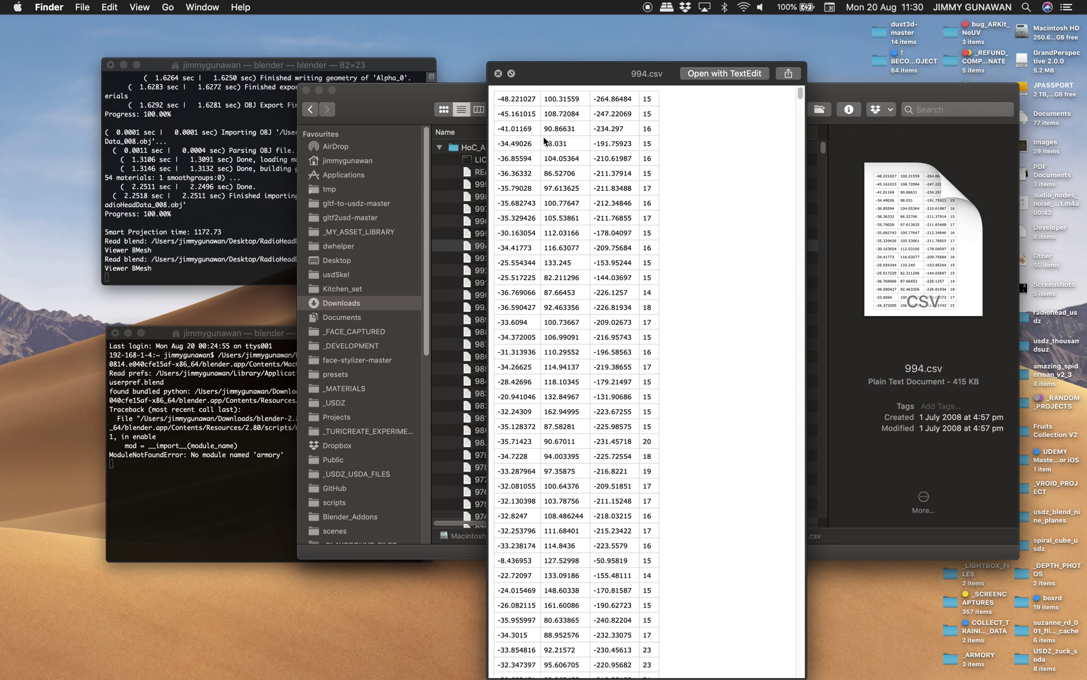
{"action": "left_click_drag", "start_coordinate": [578, 80], "coordinate": [569, 59]}
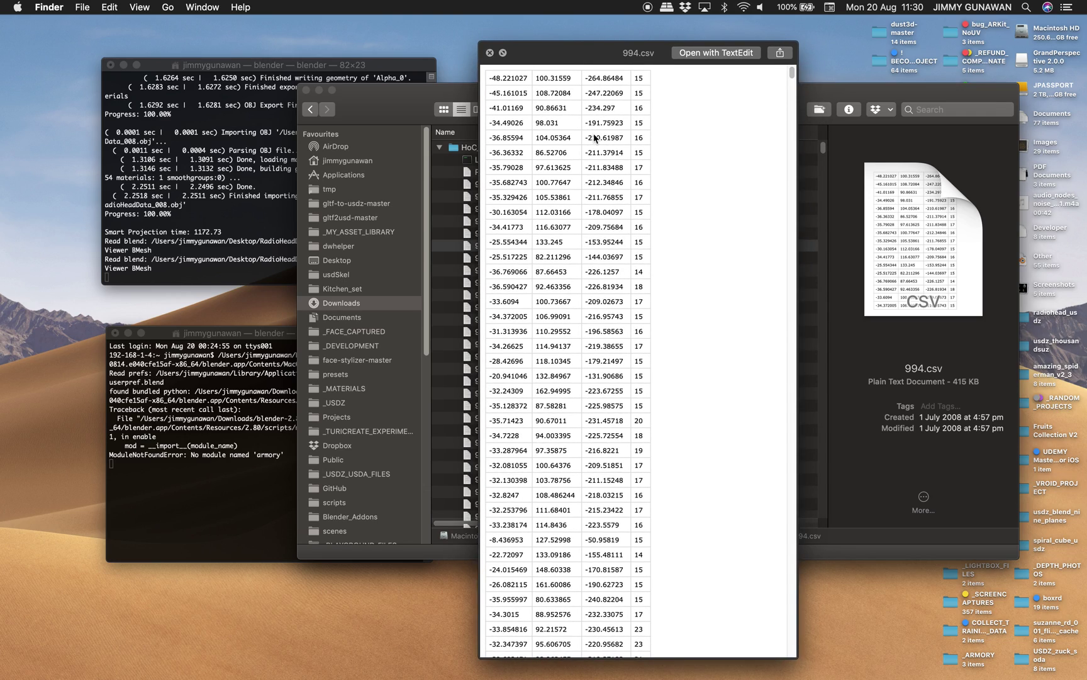
Look through the coordinate rows of 994.csv and close the preview
{"action": "key", "text": "ctrl+Right"}
{"action": "key", "text": "ctrl+Left"}
{"action": "scroll", "coordinate": [654, 271], "scroll_direction": "down", "scroll_amount": 10}
{"action": "mouse_move", "coordinate": [792, 79]}
{"action": "left_mouse_down"}
{"action": "mouse_move", "coordinate": [786, 385]}
{"action": "mouse_move", "coordinate": [760, 643]}
{"action": "mouse_move", "coordinate": [795, 68]}
{"action": "left_mouse_up"}
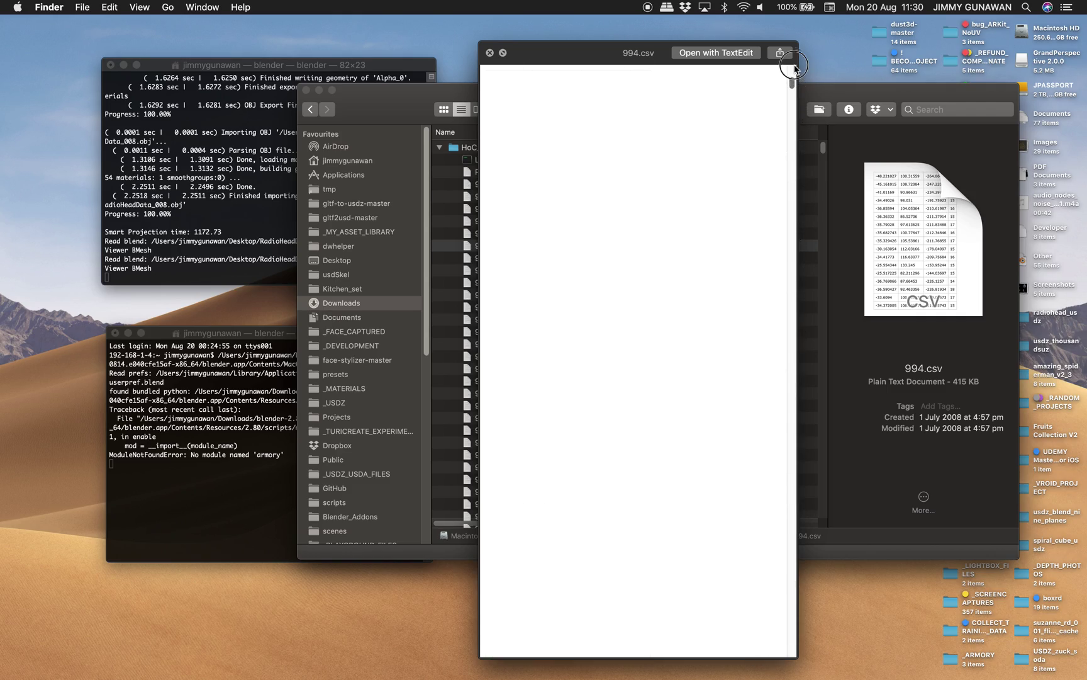
{"action": "left_click", "coordinate": [490, 54]}
Browse the numbered CSV frame files in HoC_AnimationData1_v1 and select 964.csv
{"action": "scroll", "coordinate": [510, 232], "scroll_direction": "down", "scroll_amount": 5}
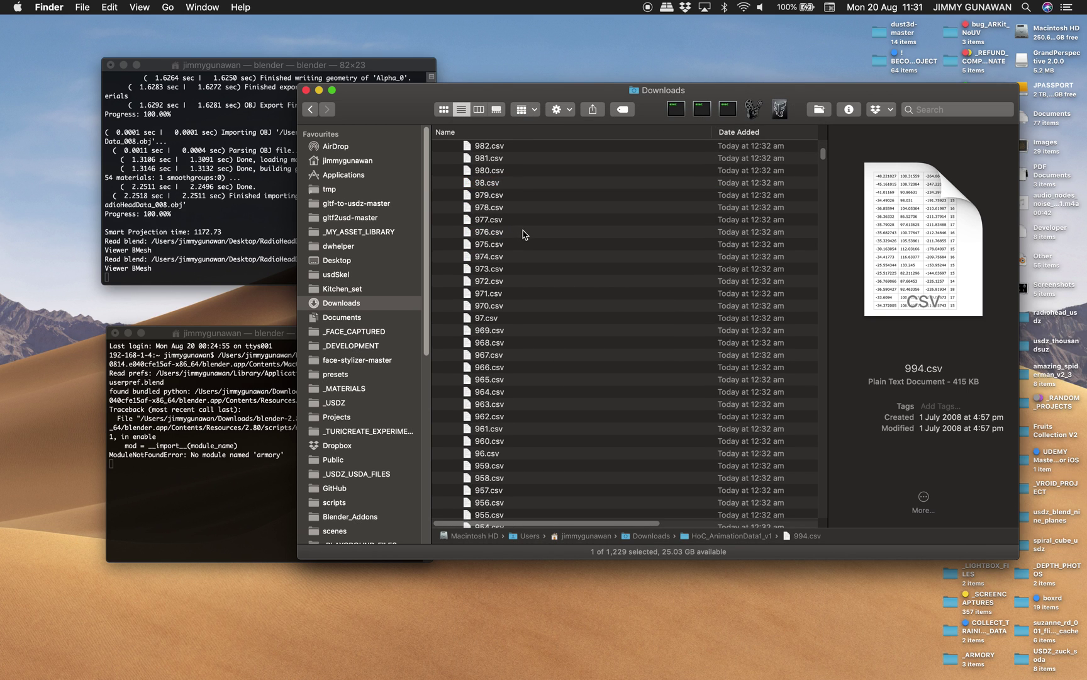
{"action": "scroll", "coordinate": [522, 234], "scroll_direction": "up", "scroll_amount": 3}
{"action": "scroll", "coordinate": [535, 235], "scroll_direction": "up", "scroll_amount": 2}
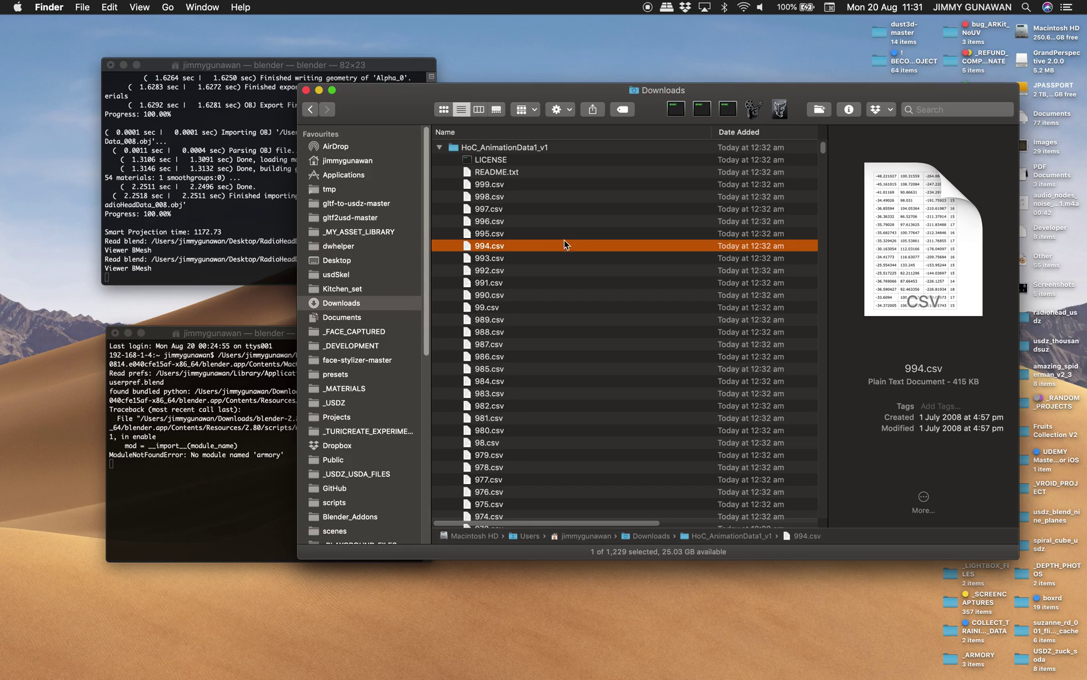
{"action": "scroll", "coordinate": [560, 251], "scroll_direction": "down", "scroll_amount": 6}
{"action": "left_click", "coordinate": [554, 274]}
{"action": "scroll", "coordinate": [555, 301], "scroll_direction": "down", "scroll_amount": 3}
{"action": "left_click", "coordinate": [555, 304]}
Switch to the Blender 2.80 scene with the red head, quit it, and bring up the Blender 2.79 CSV_TO_MESH project
{"action": "key", "text": "ctrl+Right"}
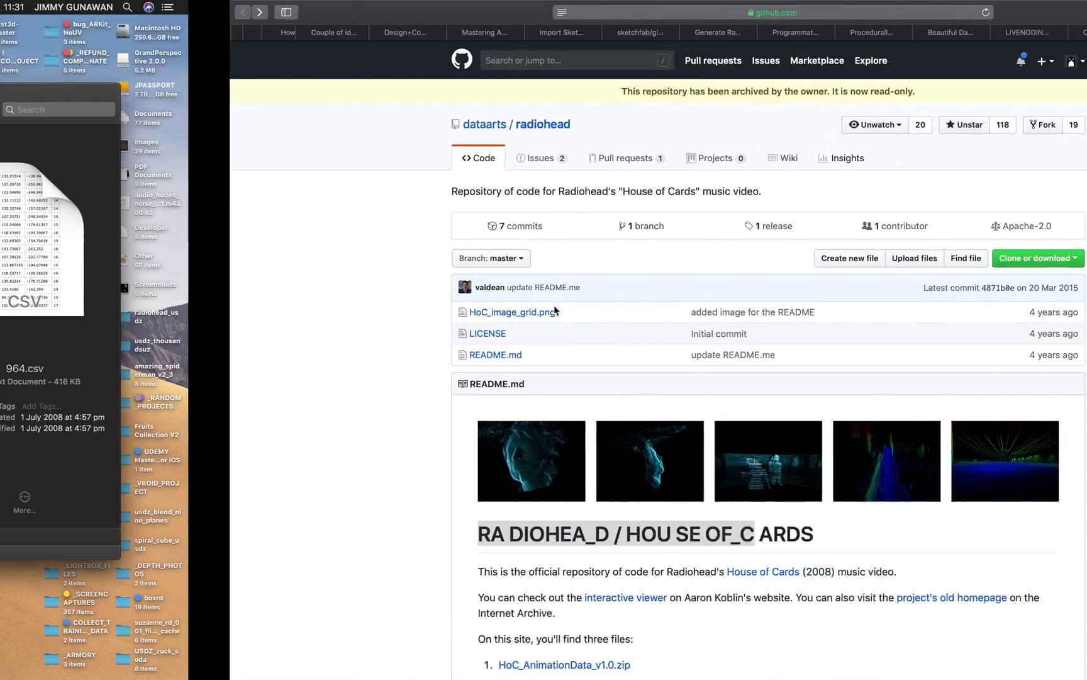
{"action": "key", "text": "ctrl+Right"}
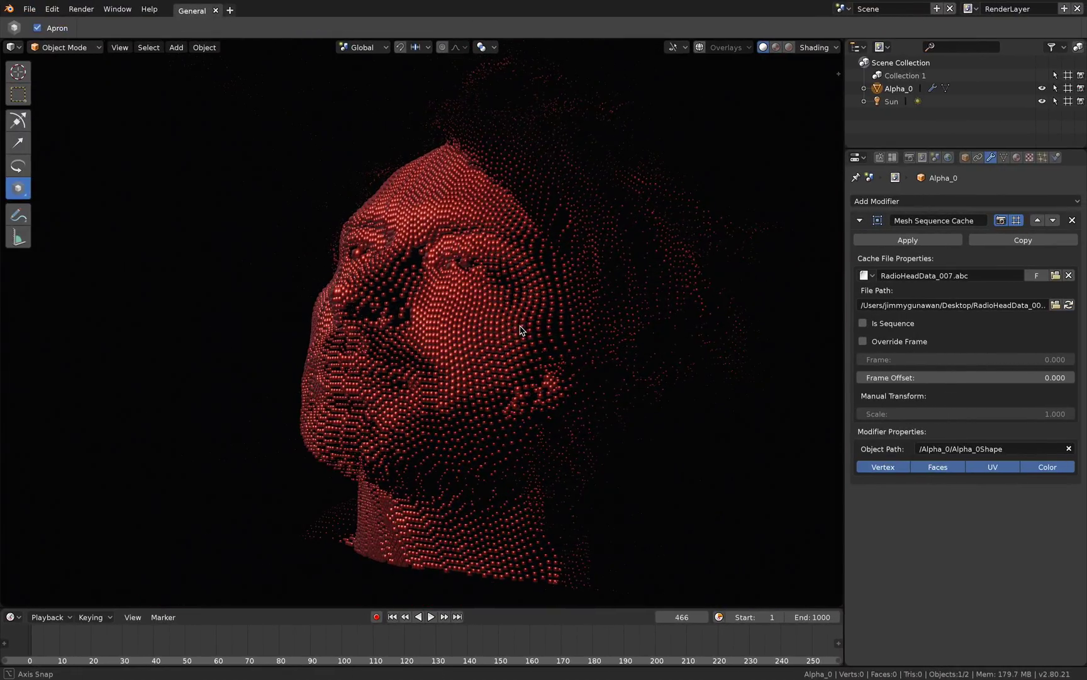
{"action": "left_click", "coordinate": [31, 10]}
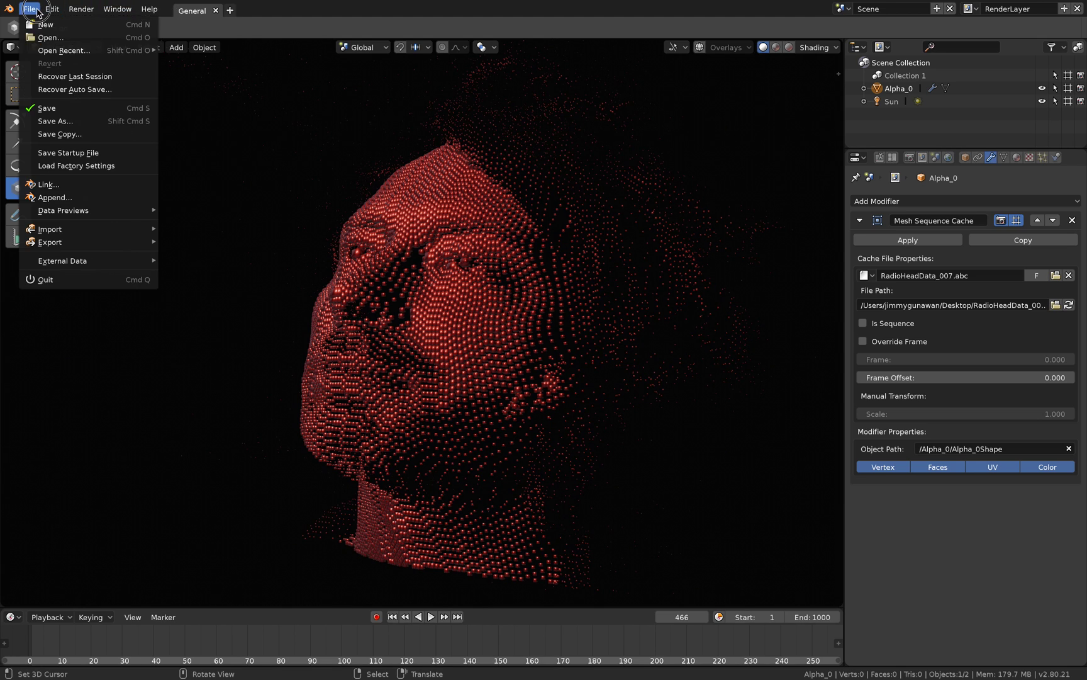
{"action": "left_click", "coordinate": [107, 282]}
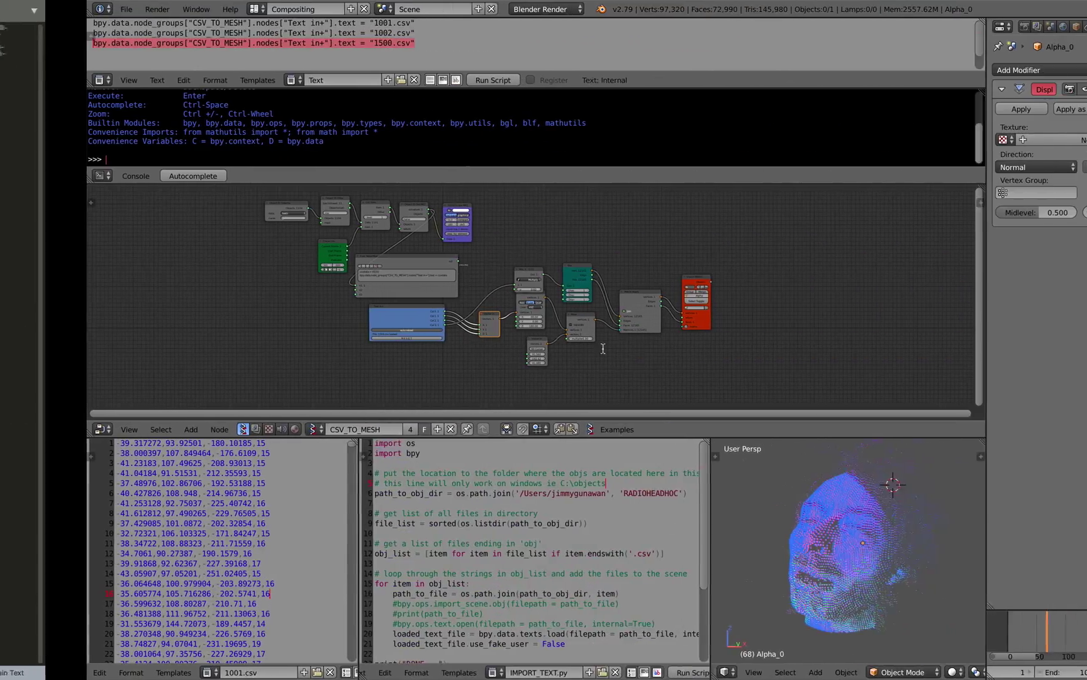
Check the Blender version on the splash screen, dismiss it, and look over the CSV_TO_MESH node tree
{"action": "left_click", "coordinate": [265, 80]}
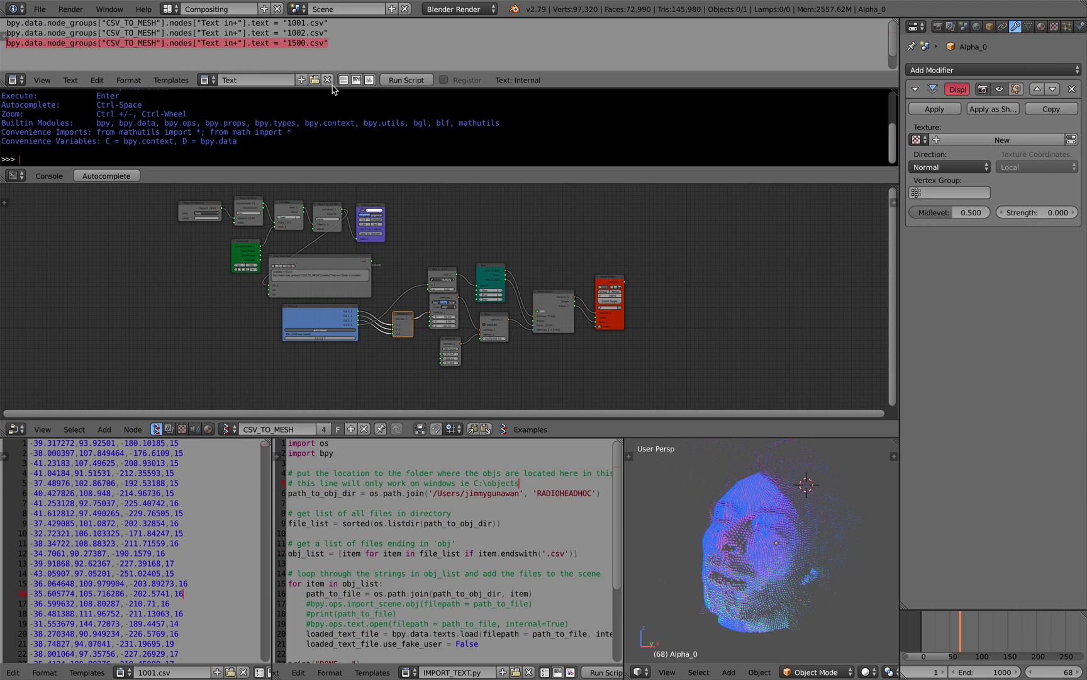
{"action": "left_click", "coordinate": [143, 9]}
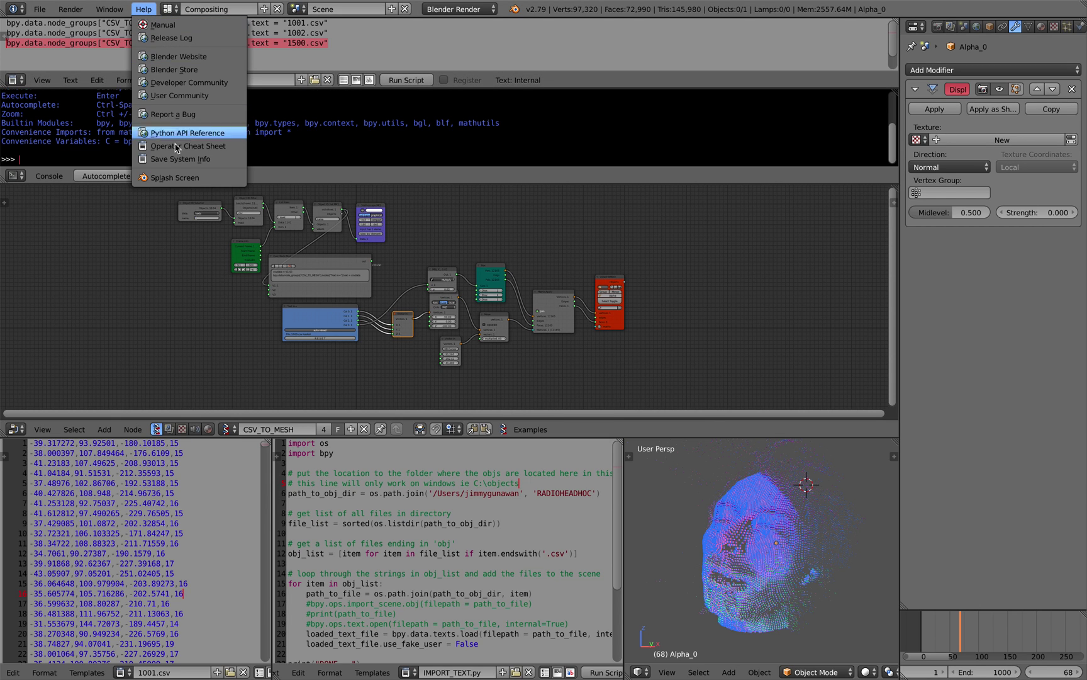
{"action": "left_click", "coordinate": [190, 177]}
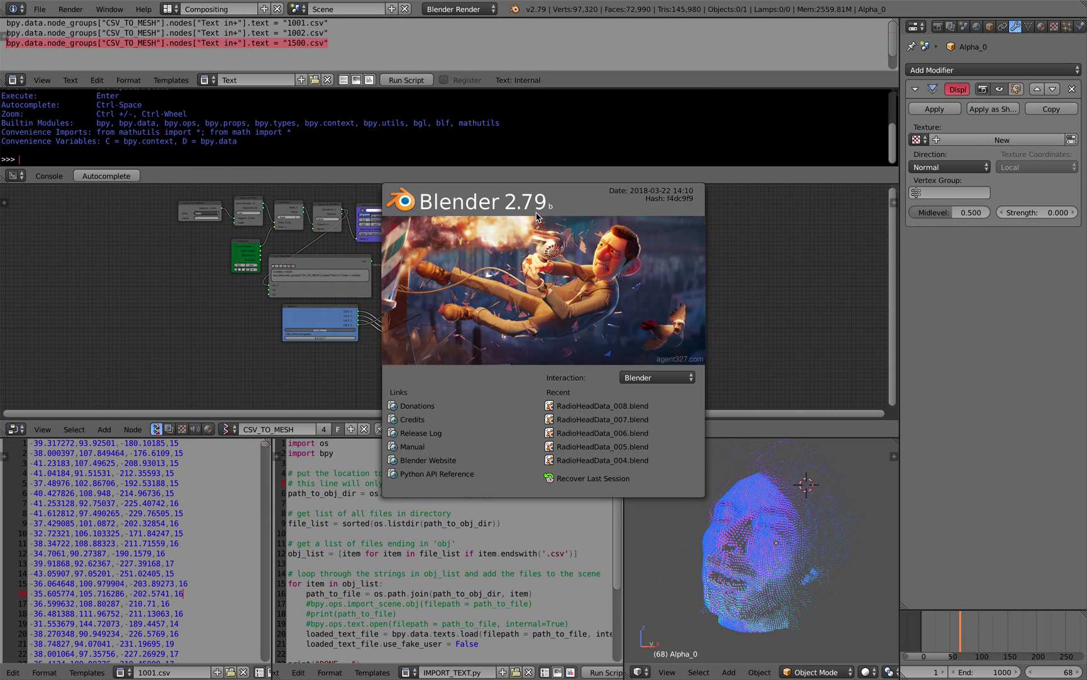
{"action": "left_click", "coordinate": [406, 158]}
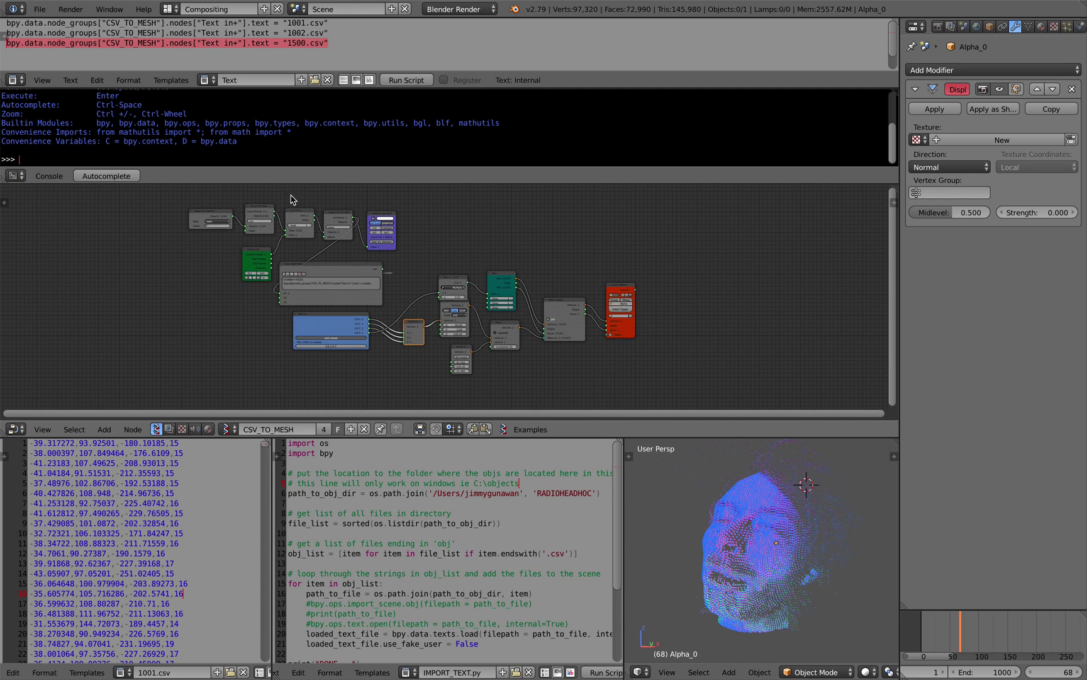
{"action": "middle_click_drag", "start_coordinate": [240, 211], "coordinate": [255, 207]}
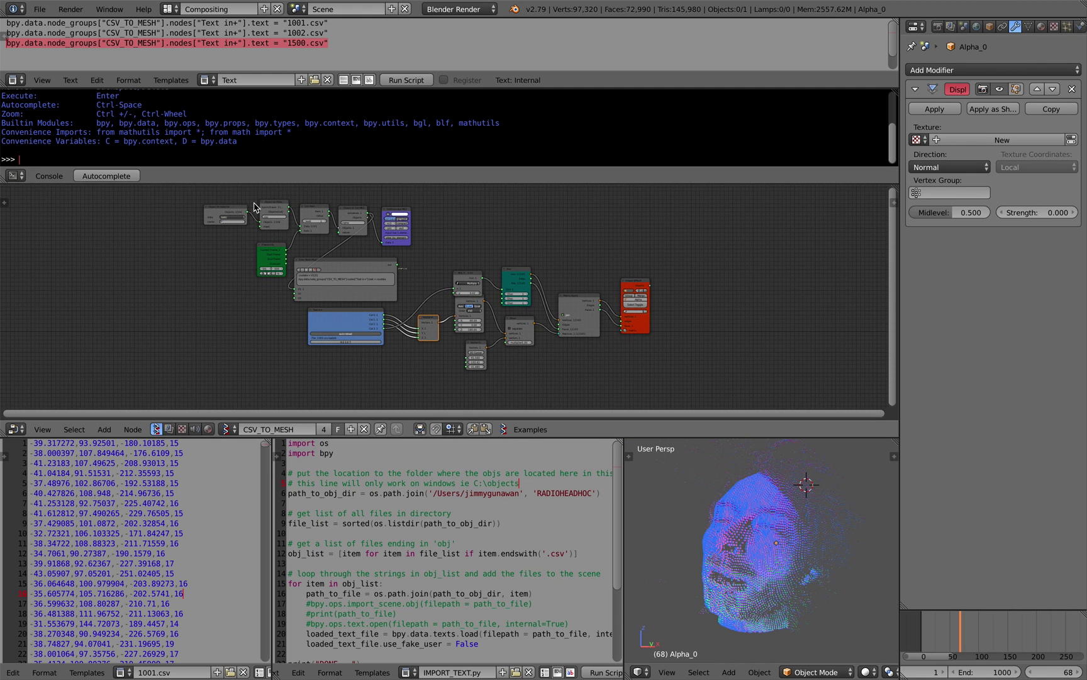
{"action": "mouse_move", "coordinate": [532, 233]}
{"action": "middle_mouse_down"}
{"action": "mouse_move", "coordinate": [549, 237]}
{"action": "mouse_move", "coordinate": [539, 234]}
{"action": "middle_mouse_up"}
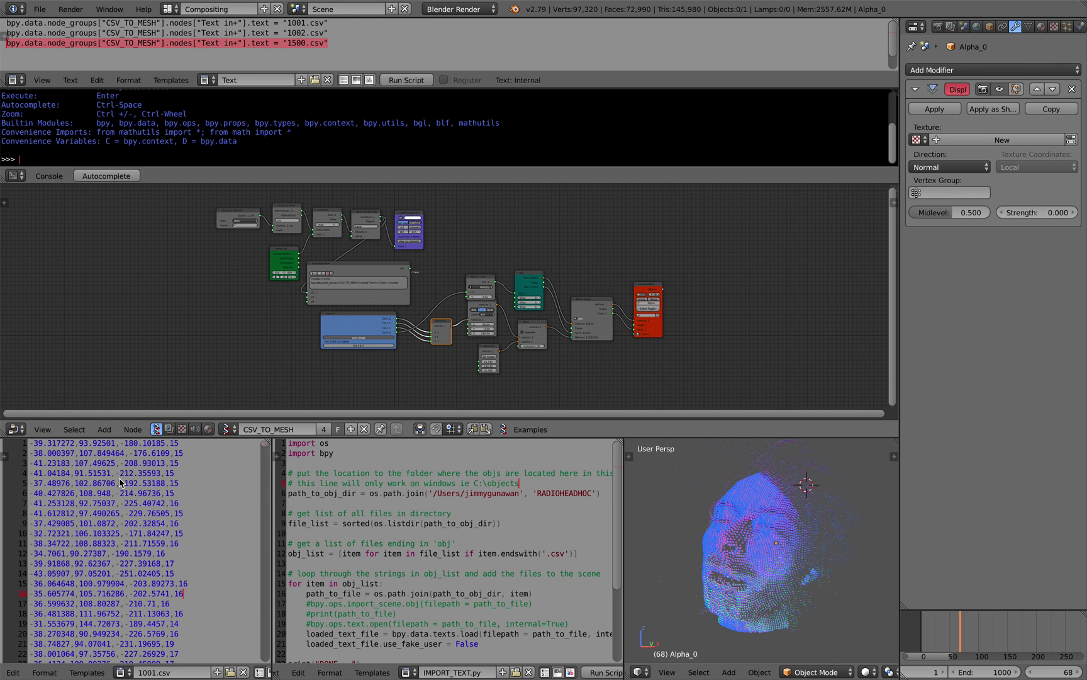
Widen the text editor showing 1001.csv and look through the list of loaded CSV texts without choosing another
{"action": "left_click_drag", "start_coordinate": [270, 522], "coordinate": [329, 522]}
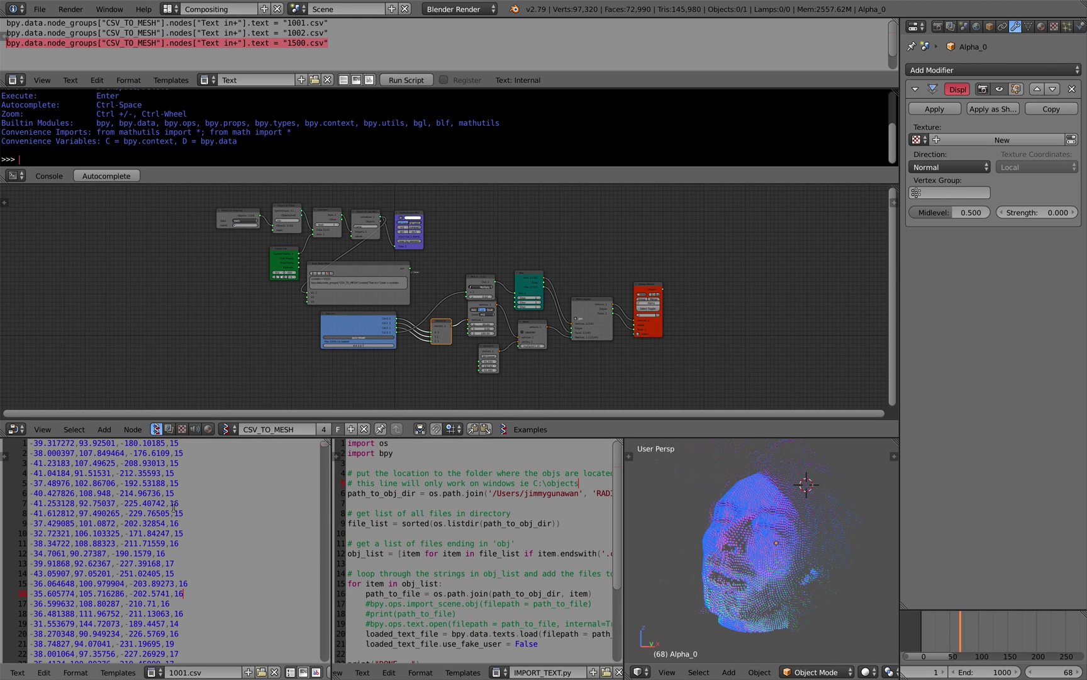
{"action": "mouse_move", "coordinate": [325, 446]}
{"action": "left_mouse_down"}
{"action": "mouse_move", "coordinate": [323, 473]}
{"action": "mouse_move", "coordinate": [318, 433]}
{"action": "left_mouse_up"}
{"action": "left_click", "coordinate": [171, 672]}
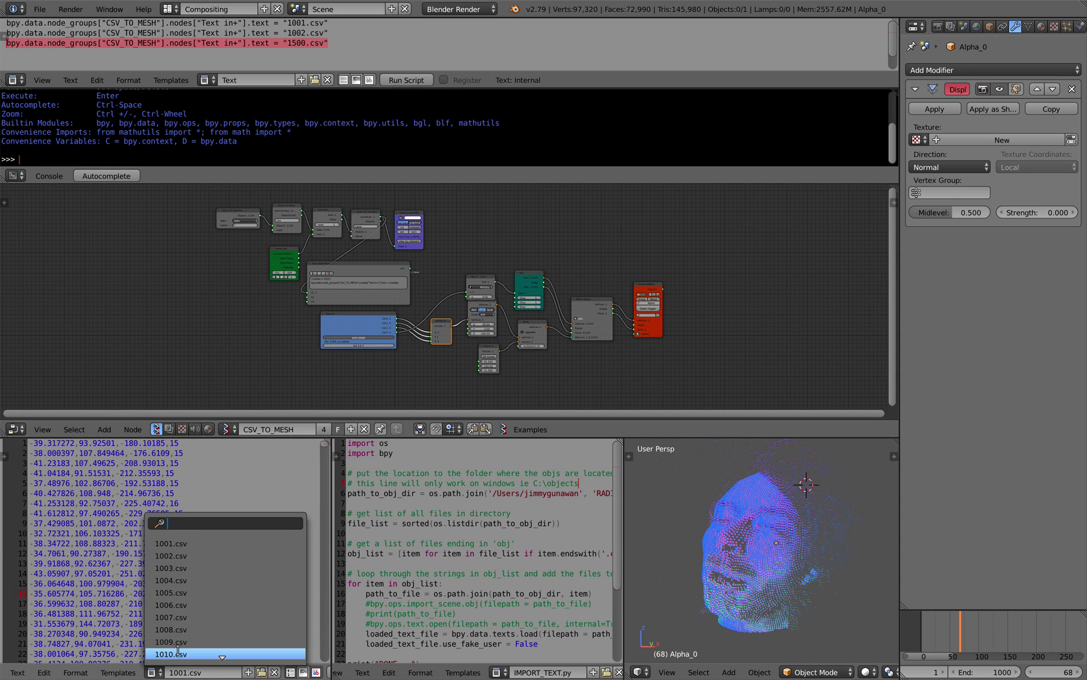
{"action": "scroll", "coordinate": [197, 648], "scroll_direction": "down", "scroll_amount": 20}
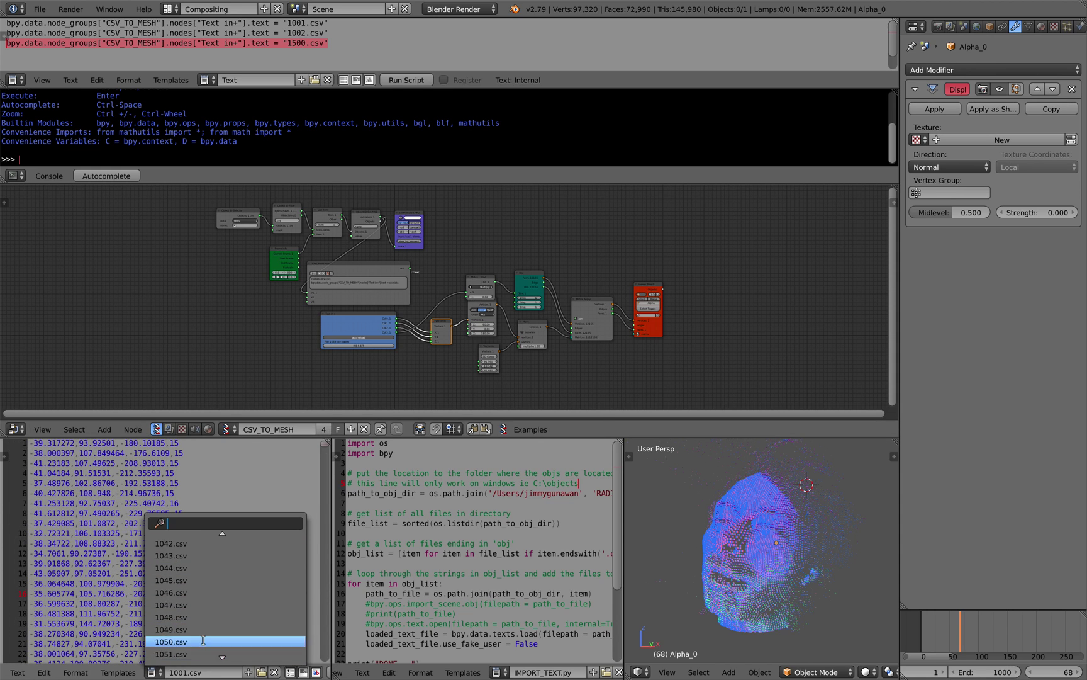
{"action": "key", "text": "Escape"}
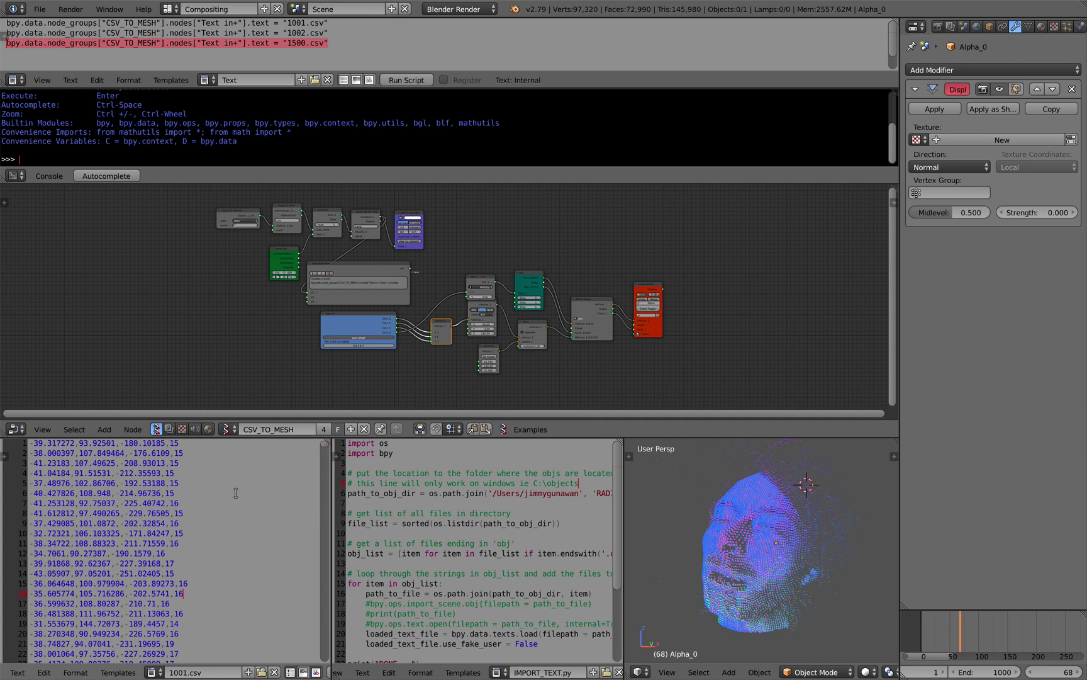
Widen the IMPORT_TEXT.py editor and examine its folder path, file listing and CSV loading loop
{"action": "left_click_drag", "start_coordinate": [332, 461], "coordinate": [321, 493]}
{"action": "left_click_drag", "start_coordinate": [294, 456], "coordinate": [440, 587]}
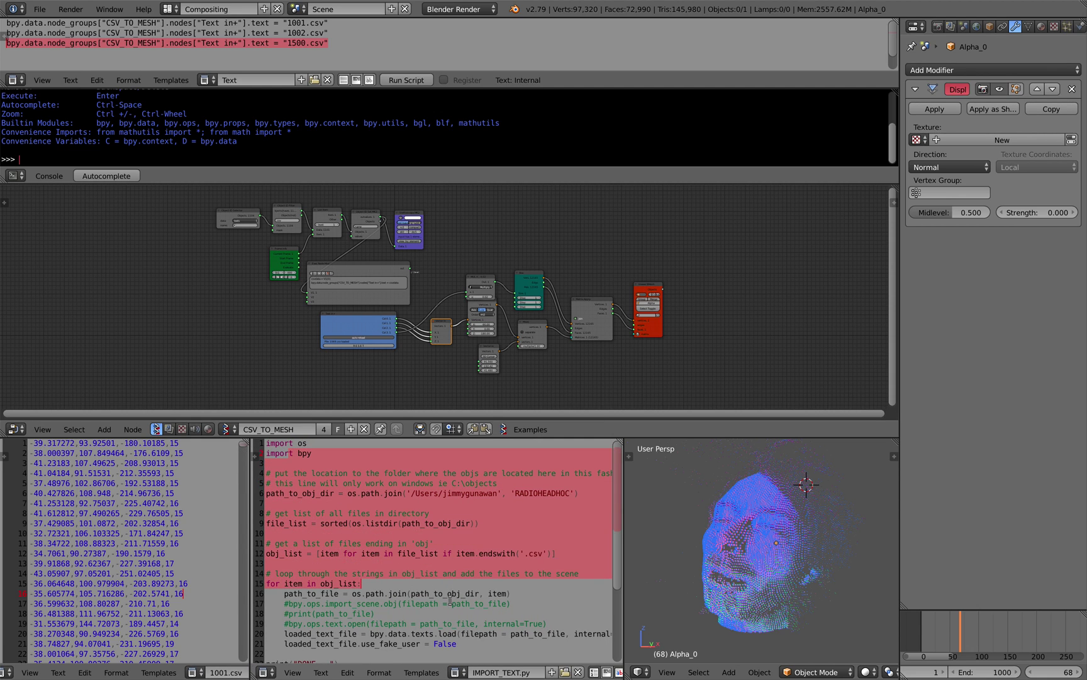
{"action": "left_click", "coordinate": [451, 602]}
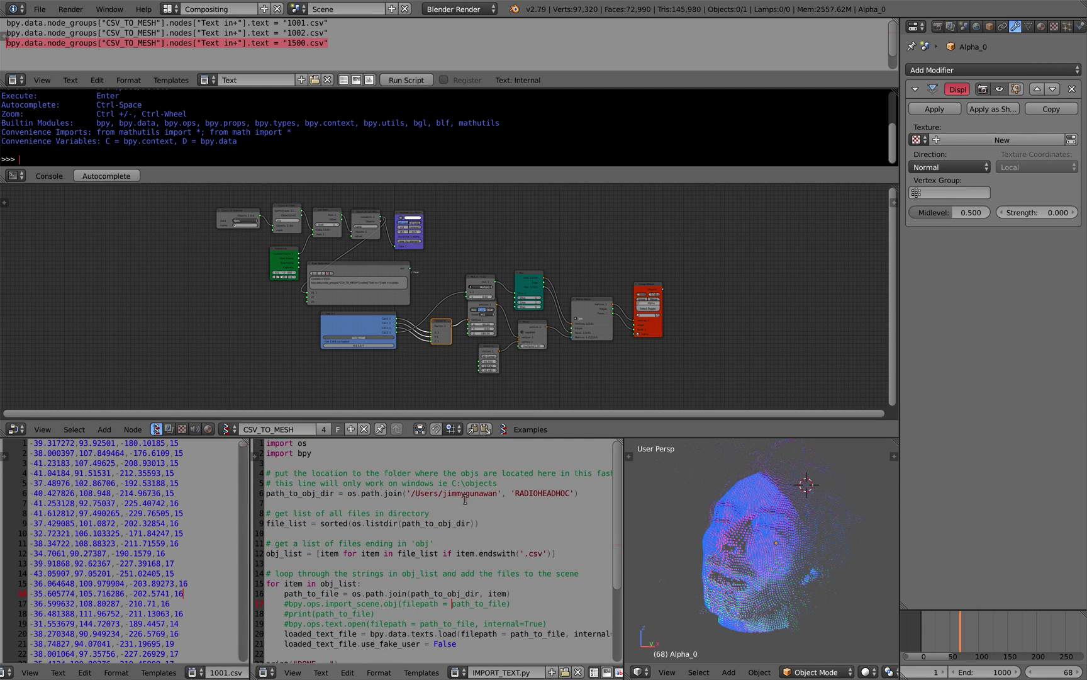
{"action": "left_click_drag", "start_coordinate": [447, 485], "coordinate": [527, 532]}
{"action": "left_click", "coordinate": [568, 519]}
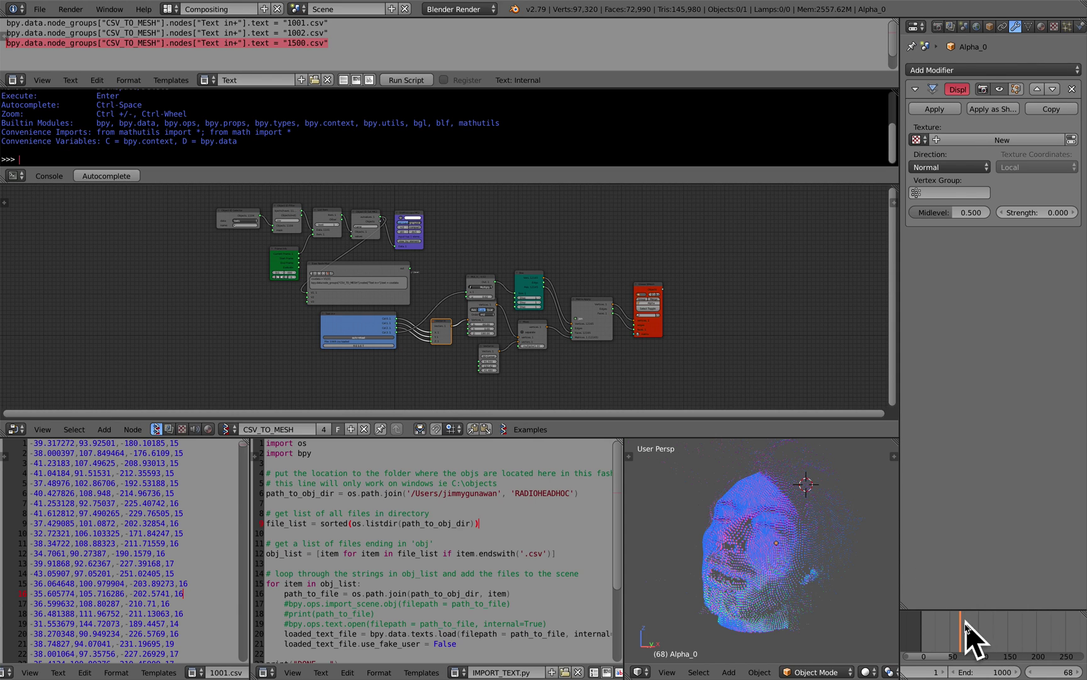
Move the animation to frame 189 and inspect the cubes forming the Alpha_0 head up close
{"action": "left_click", "coordinate": [1005, 629]}
{"action": "middle_click_drag", "start_coordinate": [787, 534], "coordinate": [840, 542]}
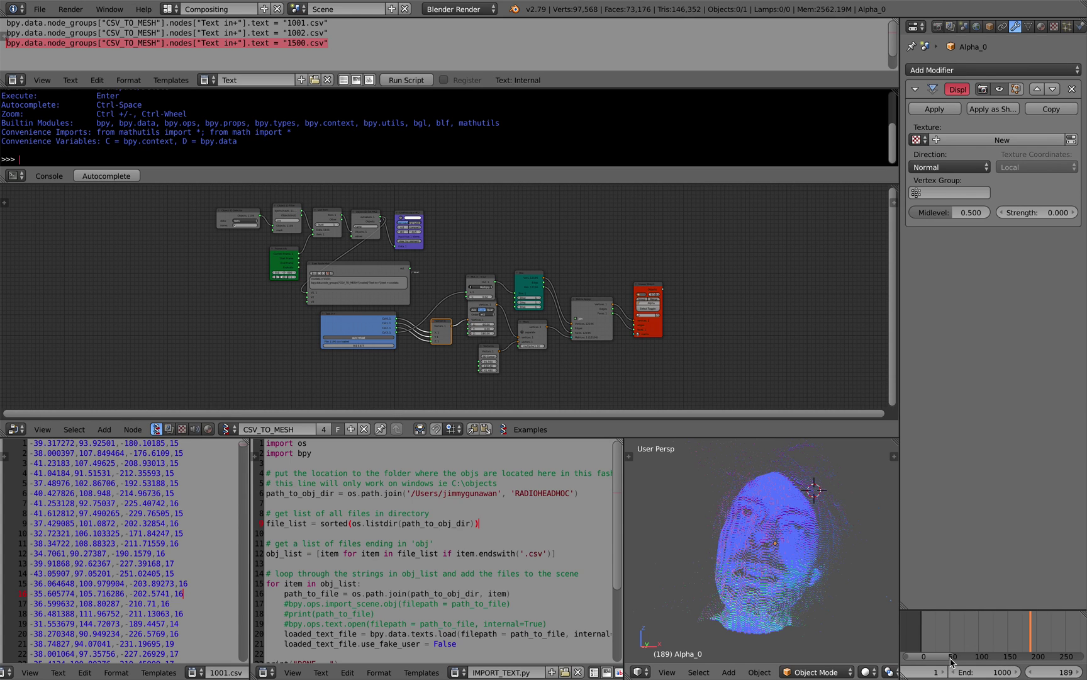
{"action": "scroll", "coordinate": [818, 598], "scroll_direction": "up", "scroll_amount": 10}
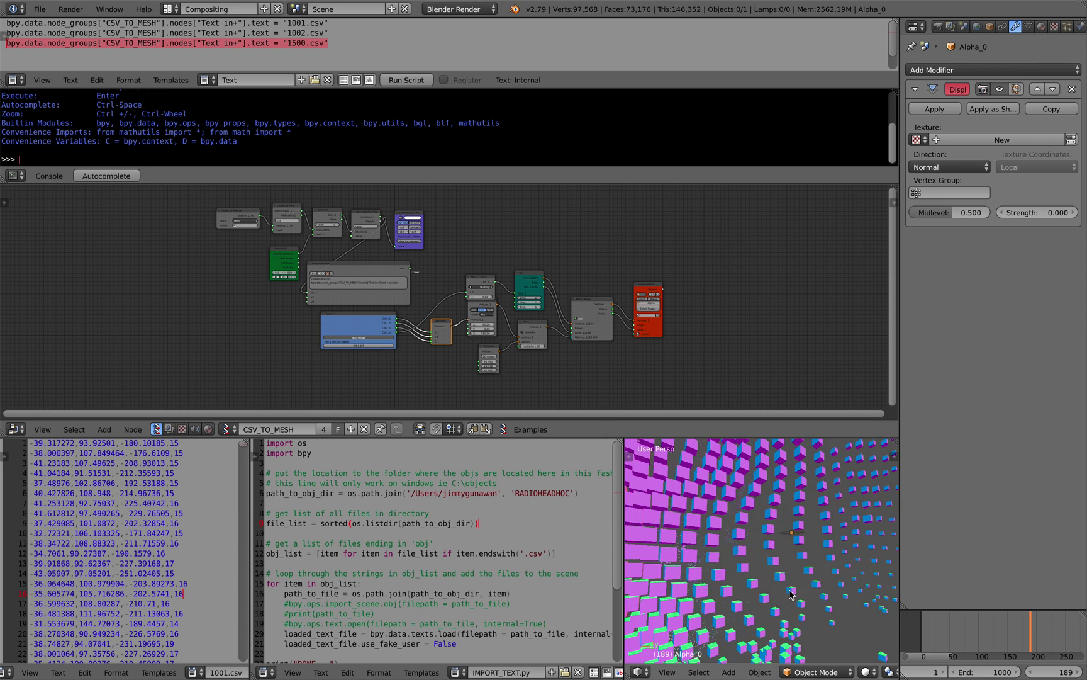
Inspect the whole Alpha_0 head in the 3D view and examine its cube surface from another angle
{"action": "scroll", "coordinate": [805, 591], "scroll_direction": "down", "scroll_amount": 10}
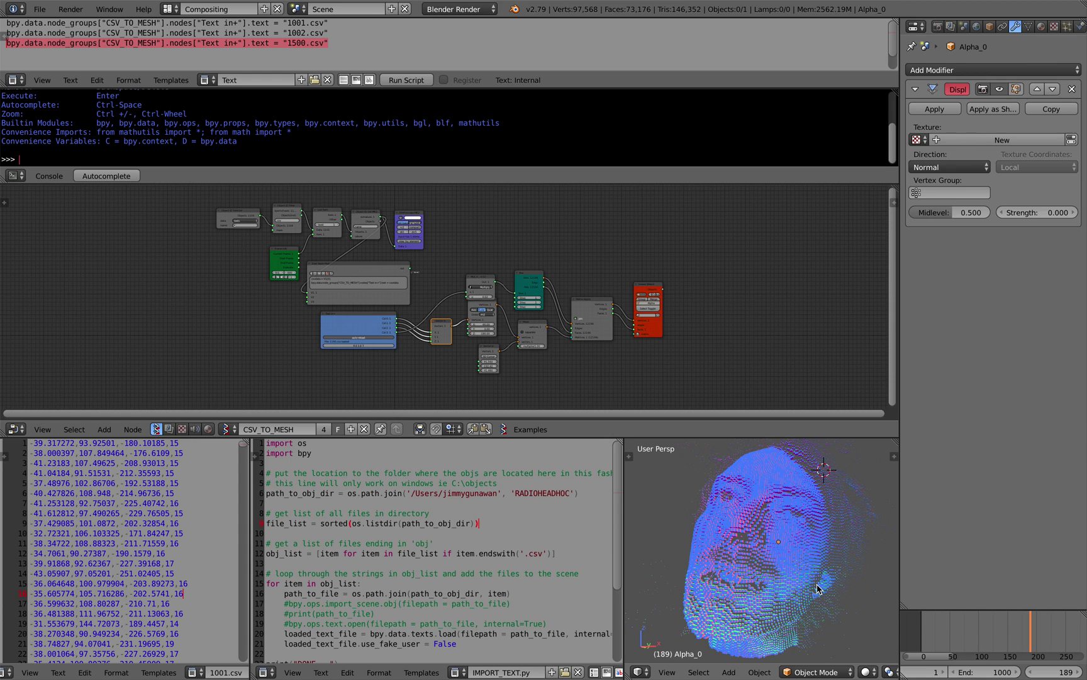
{"action": "scroll", "coordinate": [802, 578], "scroll_direction": "up", "scroll_amount": 6}
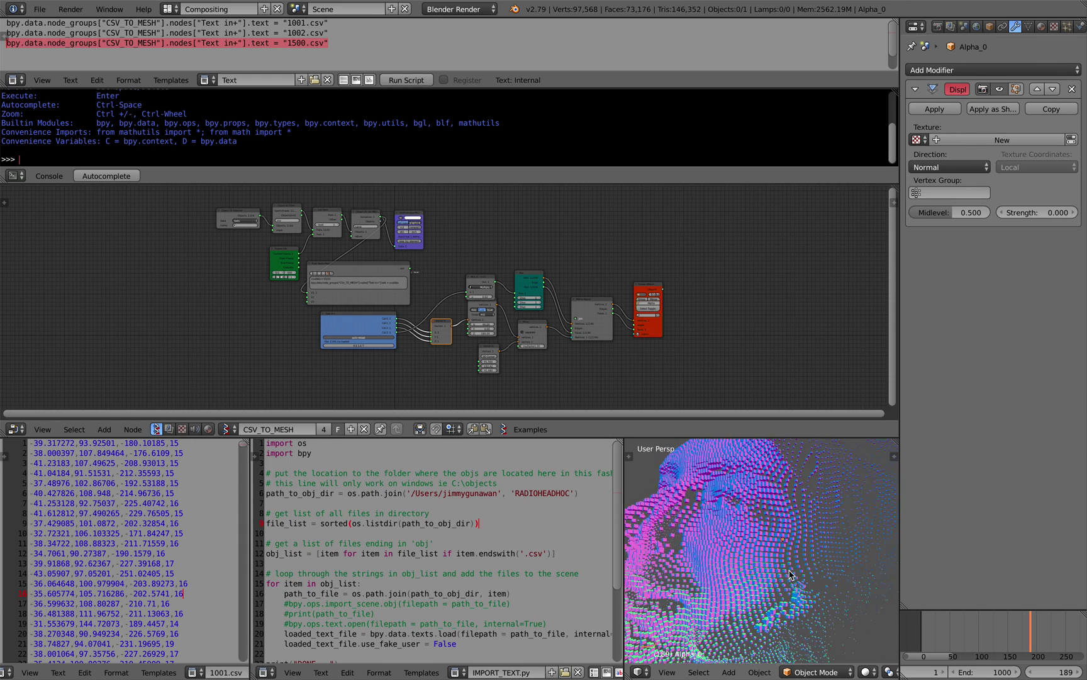
{"action": "middle_click_drag", "start_coordinate": [788, 565], "coordinate": [748, 536]}
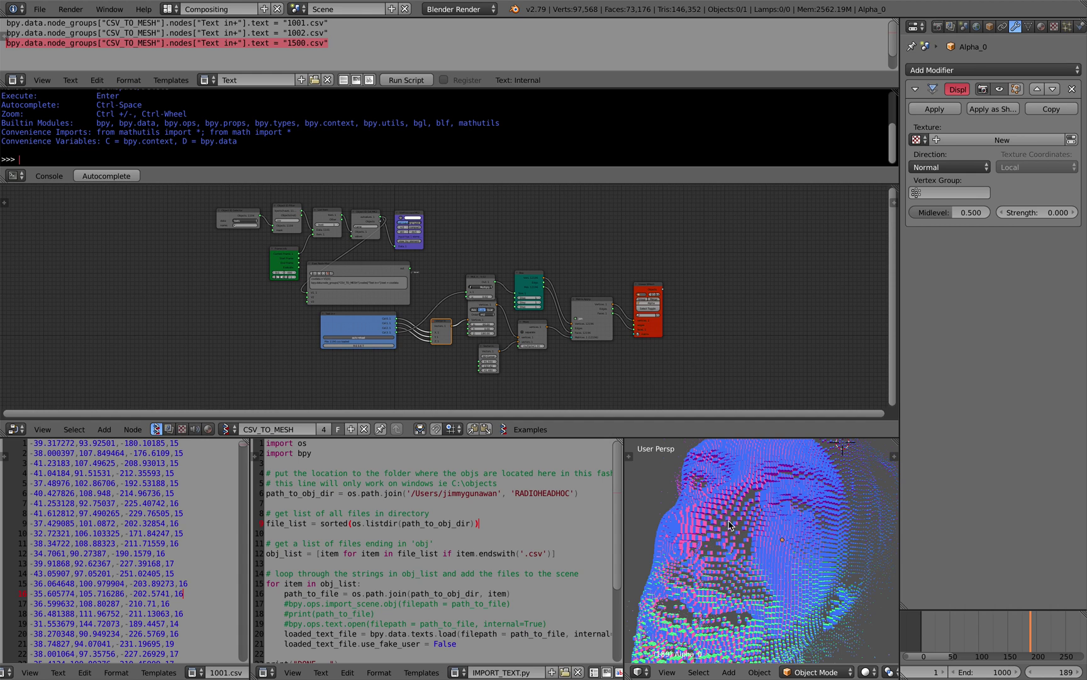
Enlarge the node editor showing CSV_TO_MESH, extending it down over the lower editors and up into the console area
{"action": "left_click_drag", "start_coordinate": [715, 438], "coordinate": [716, 469]}
{"action": "scroll", "coordinate": [444, 330], "scroll_direction": "up", "scroll_amount": 3}
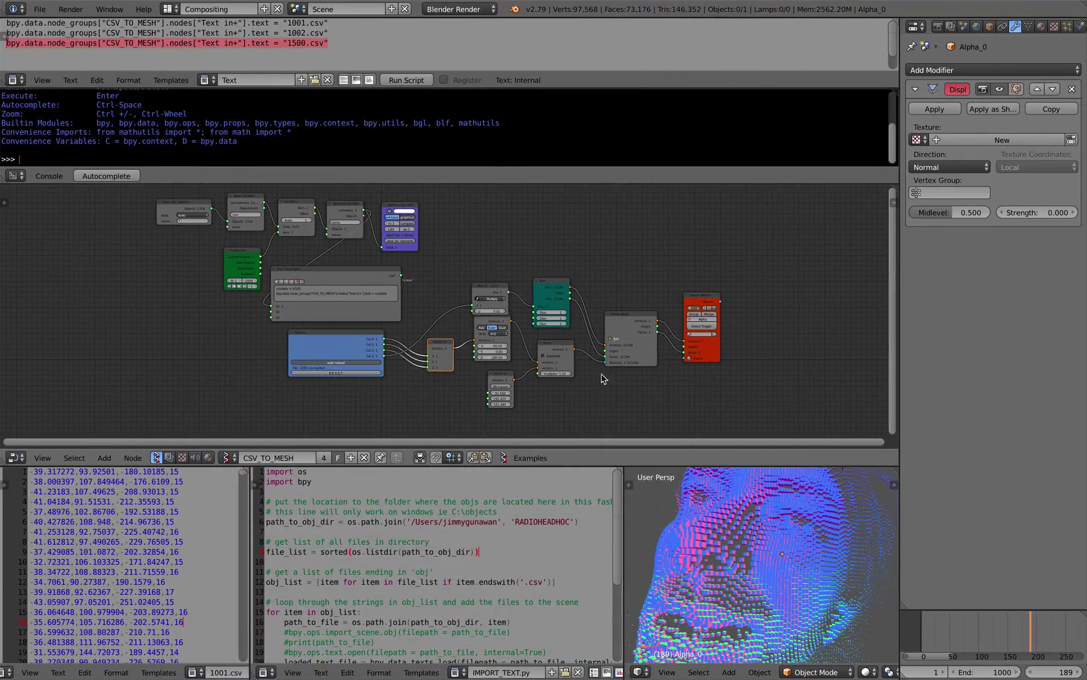
{"action": "middle_click_drag", "start_coordinate": [626, 394], "coordinate": [641, 403]}
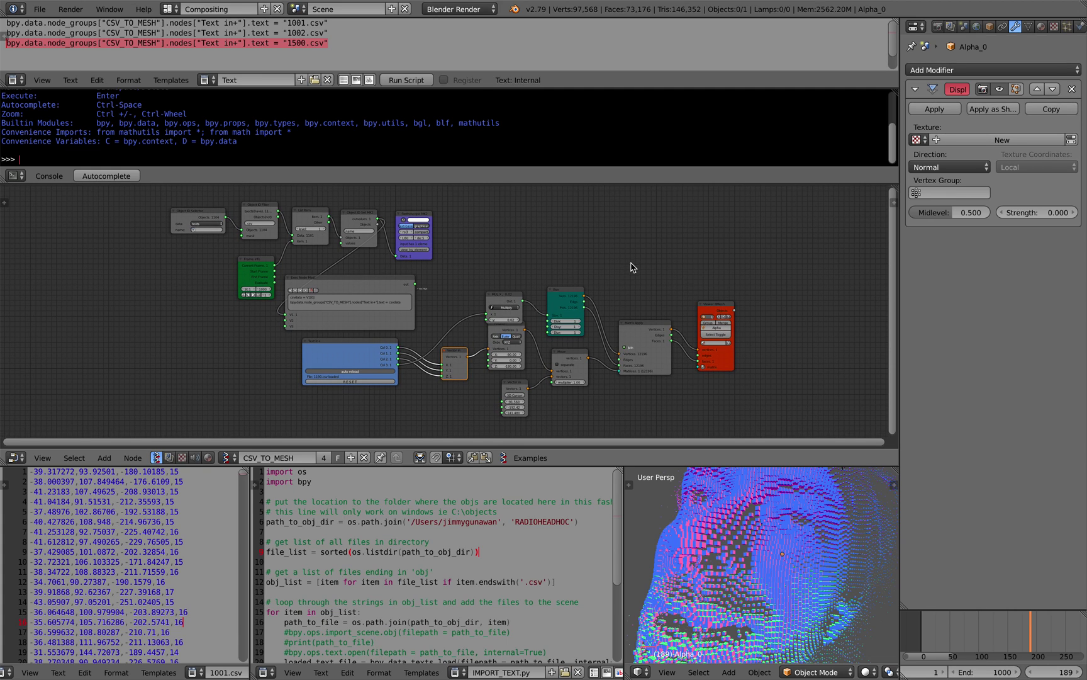
{"action": "scroll", "coordinate": [626, 270], "scroll_direction": "up", "scroll_amount": 1}
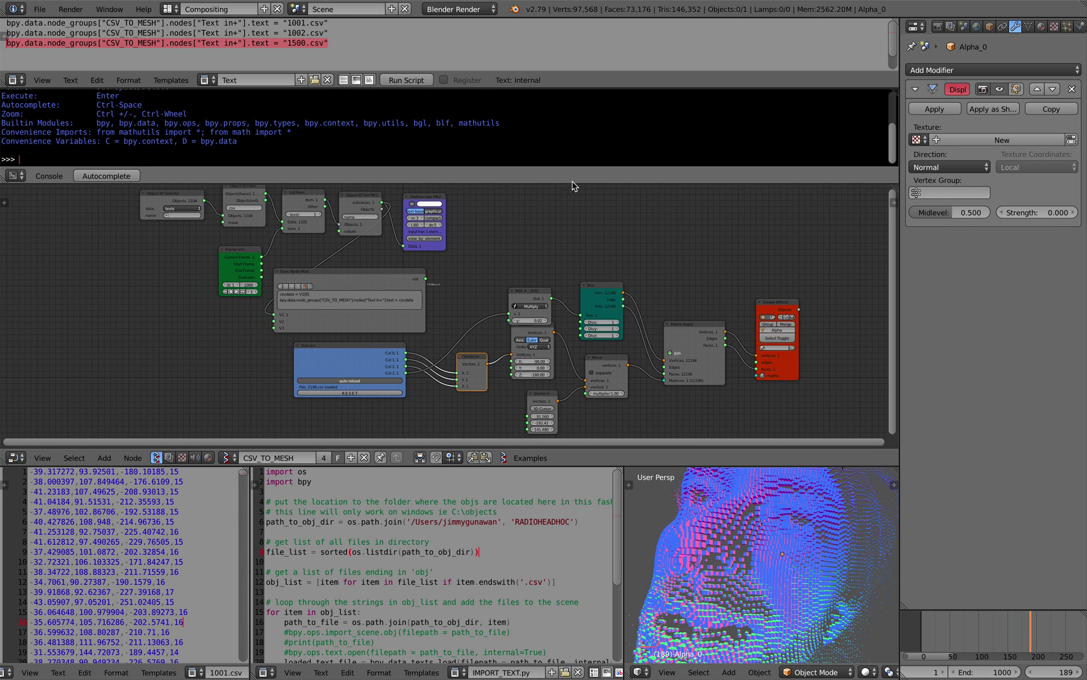
{"action": "left_click_drag", "start_coordinate": [574, 184], "coordinate": [576, 167]}
Examine the chain from Text in+ to Viewer BMesh up close and select the Text in+ node
{"action": "scroll", "coordinate": [504, 236], "scroll_direction": "up", "scroll_amount": 4}
{"action": "middle_click_drag", "start_coordinate": [487, 231], "coordinate": [373, 229]}
{"action": "scroll", "coordinate": [378, 239], "scroll_direction": "up", "scroll_amount": 2}
{"action": "scroll", "coordinate": [396, 264], "scroll_direction": "down", "scroll_amount": 2}
{"action": "middle_click_drag", "start_coordinate": [408, 281], "coordinate": [419, 277]}
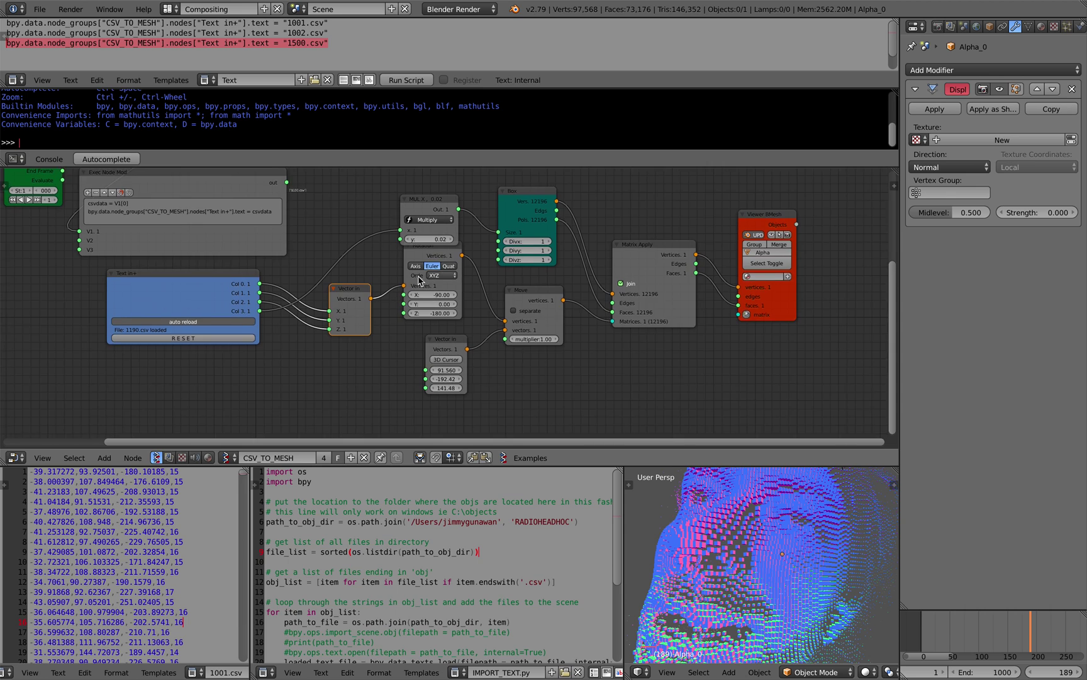
{"action": "scroll", "coordinate": [409, 279], "scroll_direction": "up", "scroll_amount": 1}
{"action": "left_click", "coordinate": [214, 272]}
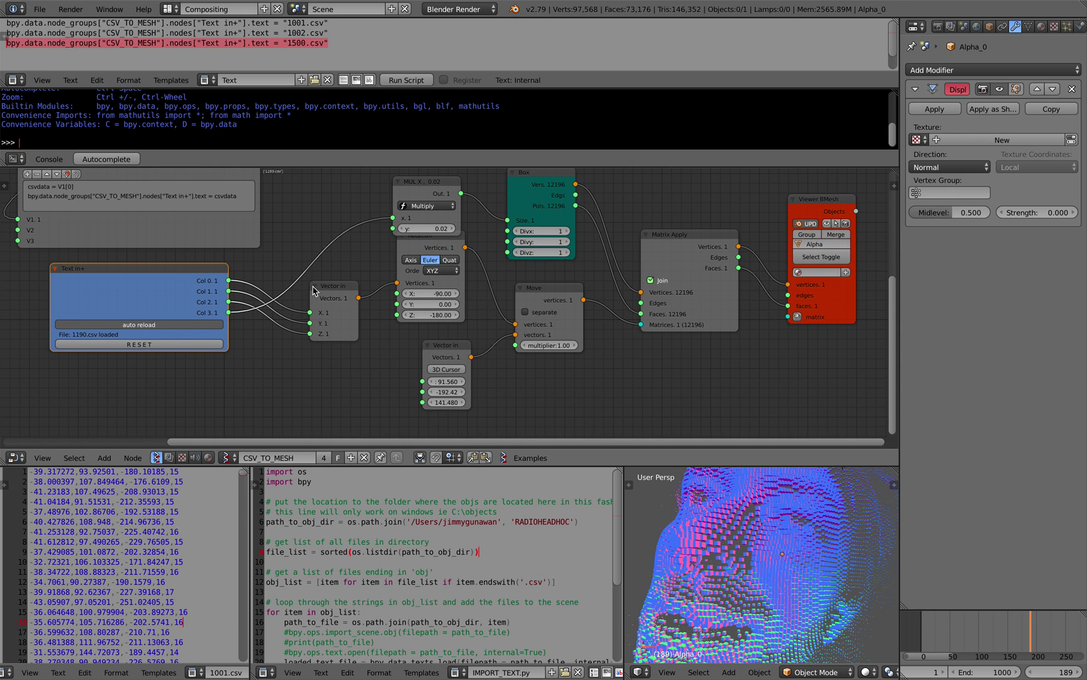
Separate the file-selection nodes and Exec Node Mod from the mesh-building chain, leaving the Text in+ node beside Vector in
{"action": "scroll", "coordinate": [312, 290], "scroll_direction": "down", "scroll_amount": 4}
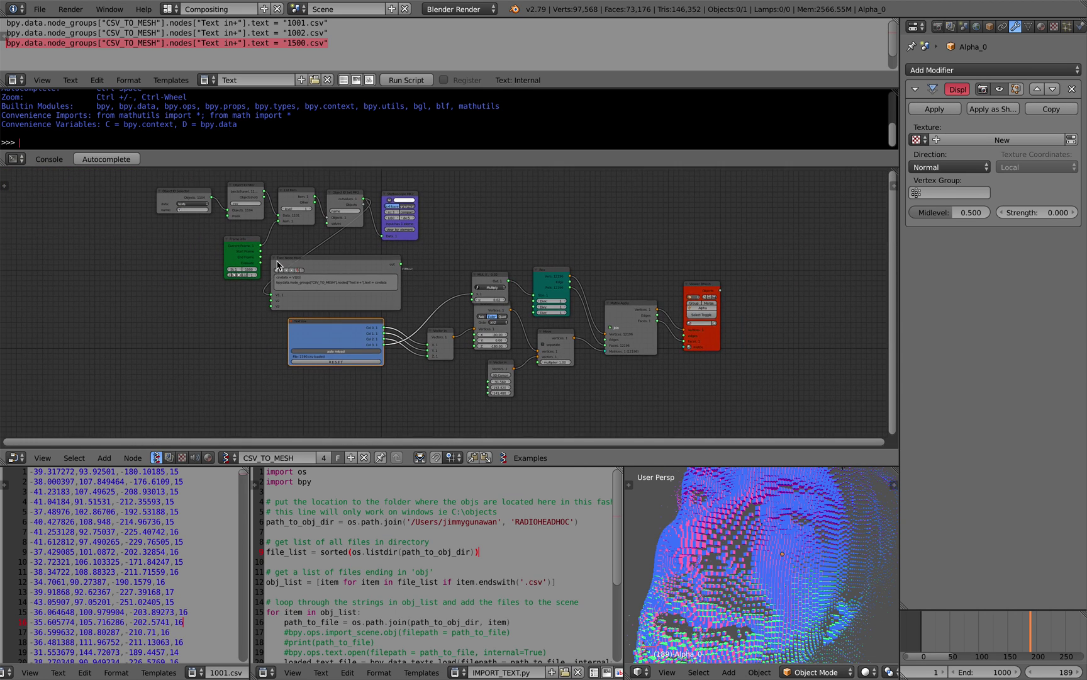
{"action": "key", "text": "b"}
{"action": "left_click_drag", "start_coordinate": [169, 190], "coordinate": [435, 301]}
{"action": "key", "text": "g"}
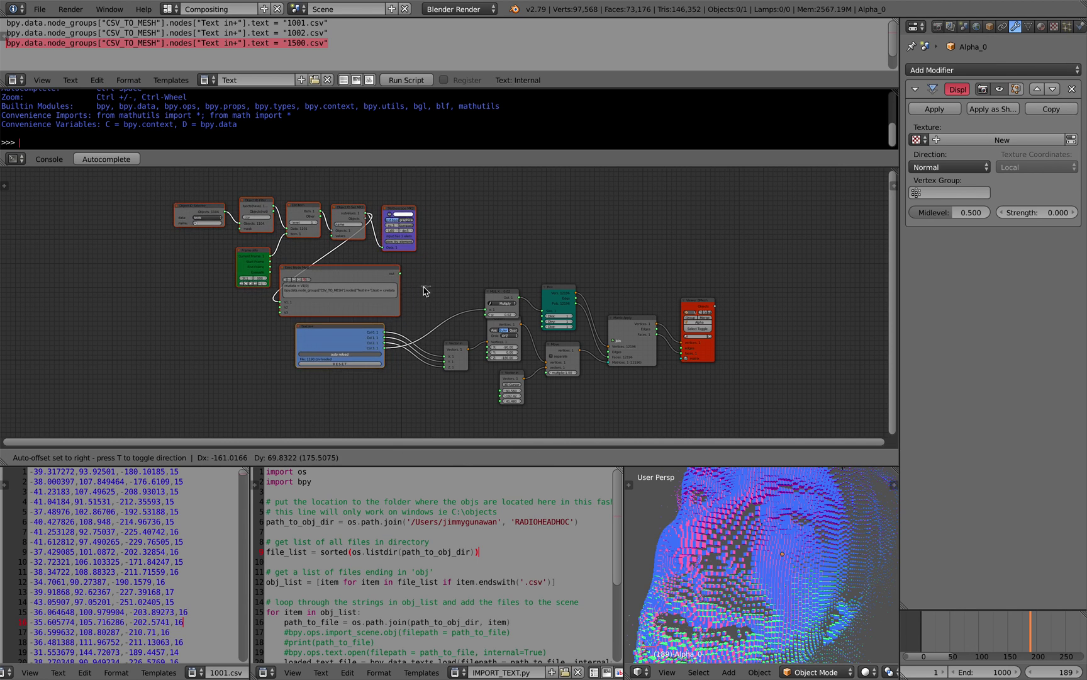
{"action": "left_click", "coordinate": [247, 320]}
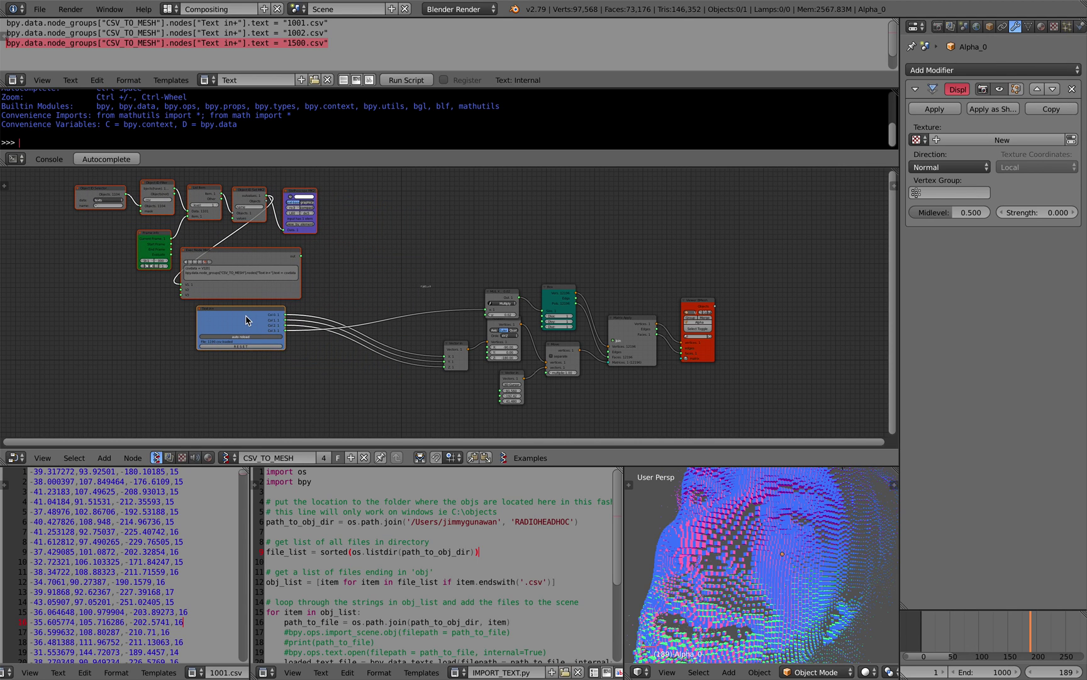
{"action": "left_click", "coordinate": [246, 320]}
{"action": "left_click_drag", "start_coordinate": [263, 318], "coordinate": [408, 315]}
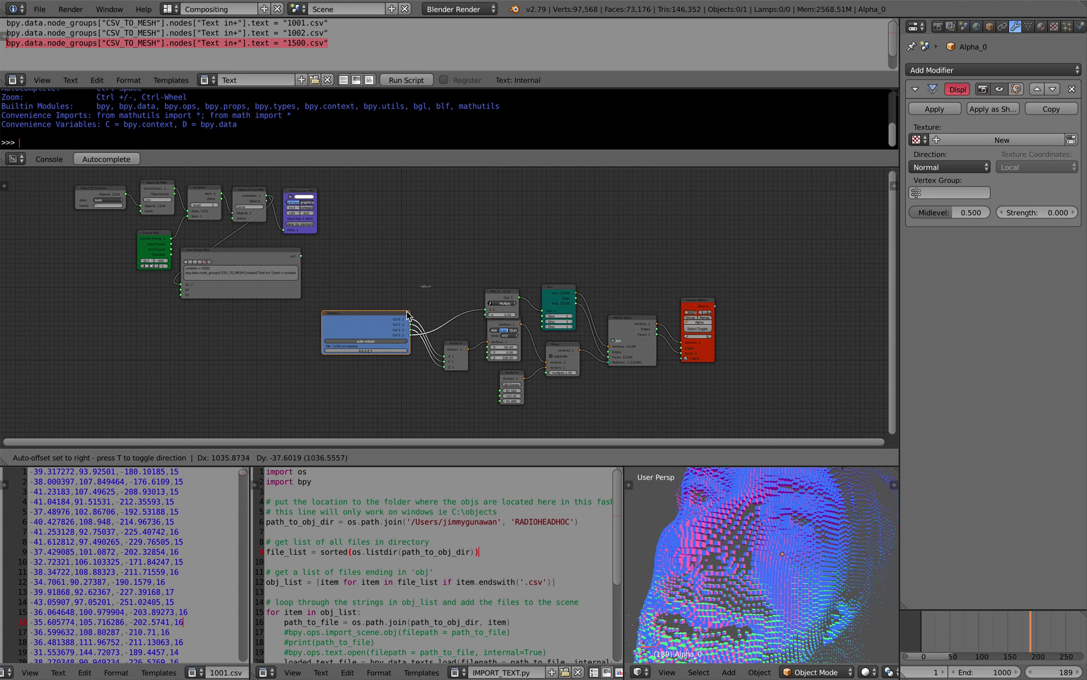
Frame the Text in+ chain and look through the 1001.csv point data from its first line to its last and back
{"action": "scroll", "coordinate": [348, 284], "scroll_direction": "up", "scroll_amount": 4}
{"action": "middle_click_drag", "start_coordinate": [413, 289], "coordinate": [302, 244]}
{"action": "scroll", "coordinate": [343, 251], "scroll_direction": "up", "scroll_amount": 4}
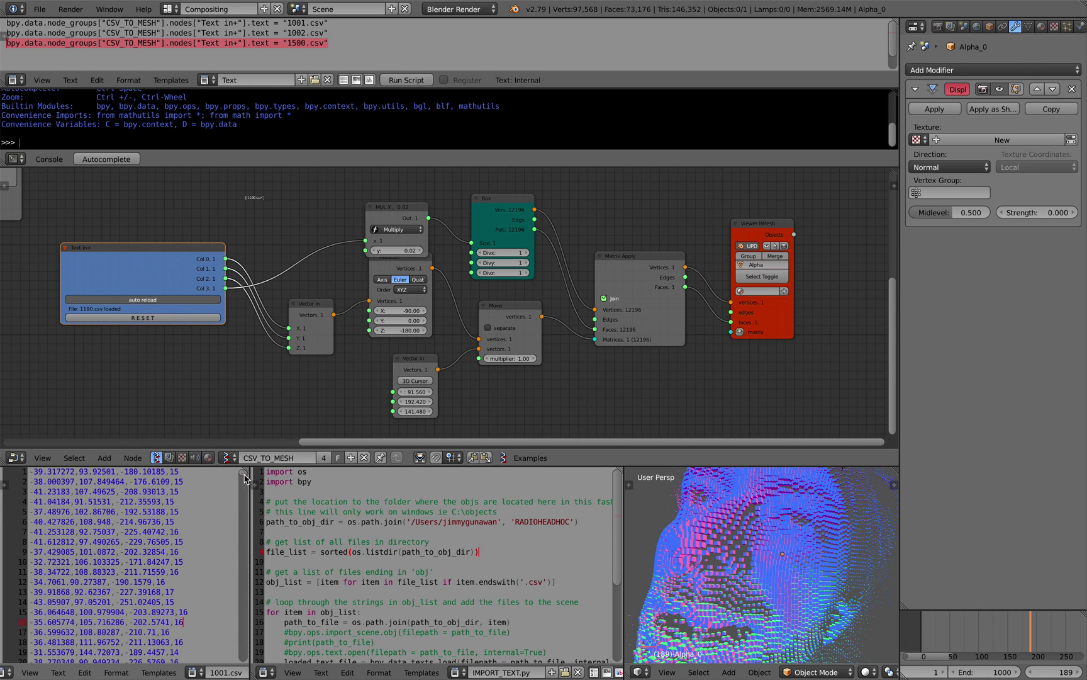
{"action": "left_click_drag", "start_coordinate": [244, 478], "coordinate": [182, 487]}
{"action": "left_click_drag", "start_coordinate": [118, 492], "coordinate": [149, 624]}
{"action": "left_click", "coordinate": [148, 624]}
{"action": "left_click_drag", "start_coordinate": [244, 478], "coordinate": [245, 666]}
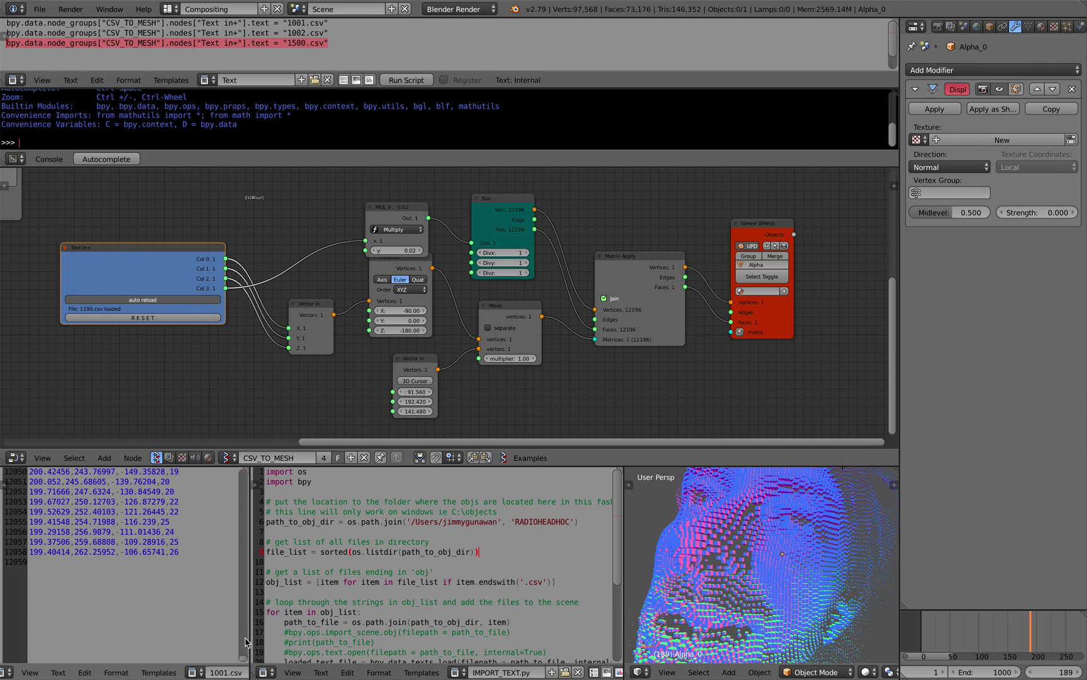
{"action": "left_click_drag", "start_coordinate": [241, 653], "coordinate": [241, 445]}
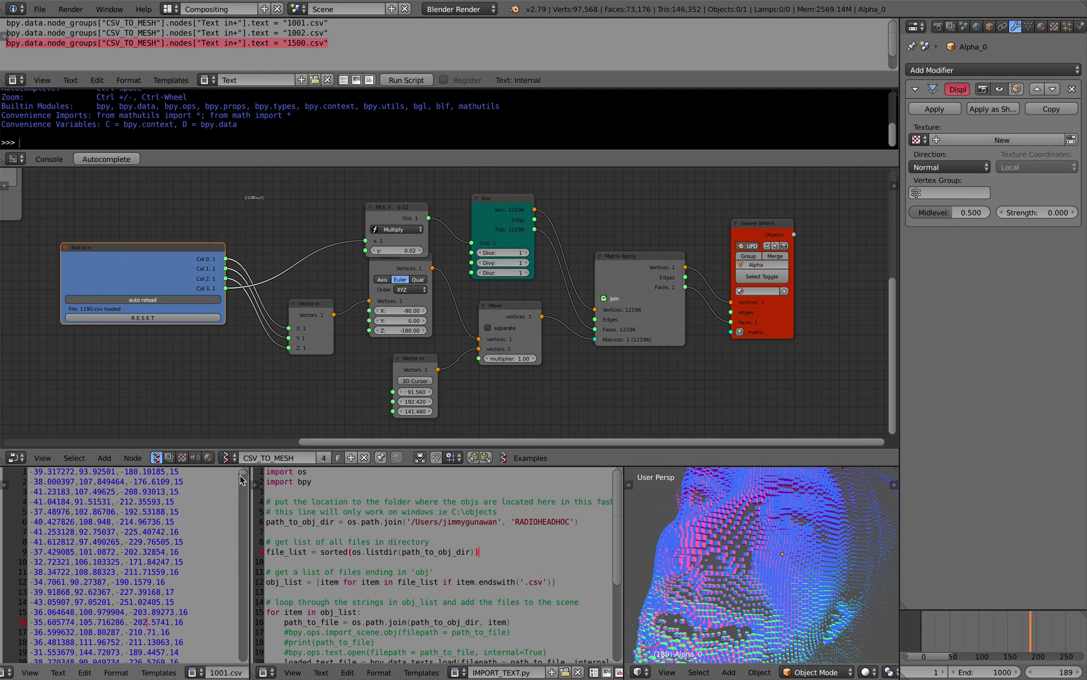
View the complete Alpha_0 head from slightly different angles in the 3D view
{"action": "scroll", "coordinate": [738, 548], "scroll_direction": "down", "scroll_amount": 2}
{"action": "mouse_move", "coordinate": [738, 548]}
{"action": "middle_mouse_down"}
{"action": "mouse_move", "coordinate": [764, 566]}
{"action": "mouse_move", "coordinate": [751, 557]}
{"action": "middle_mouse_up"}
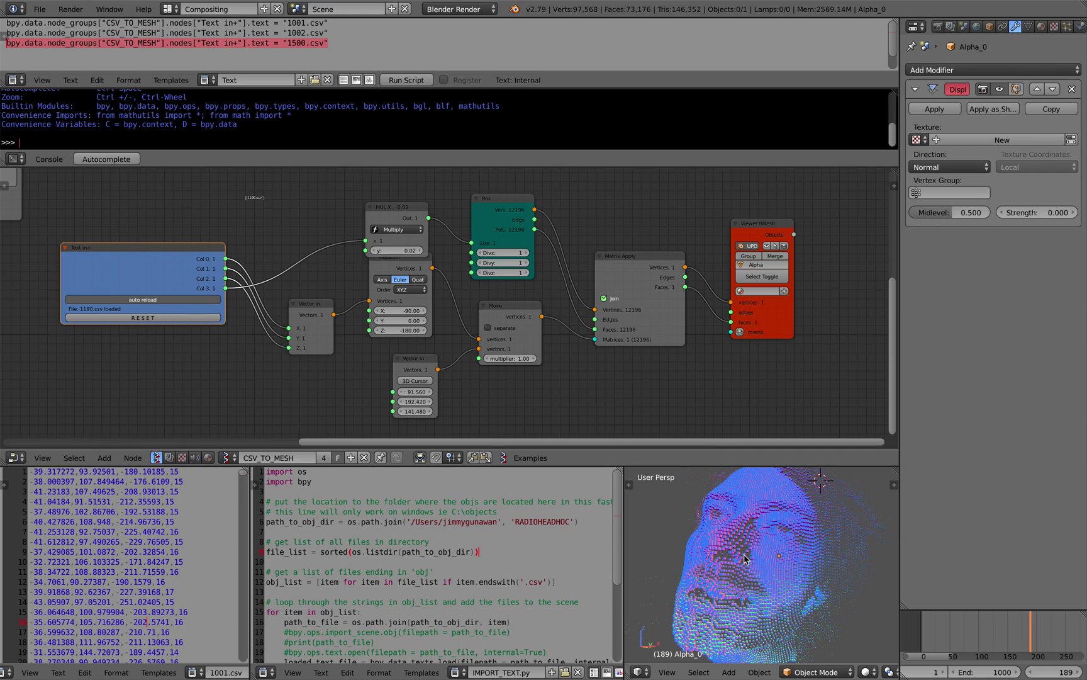
{"action": "middle_click_drag", "start_coordinate": [728, 540], "coordinate": [735, 541]}
Switch to the browser to look at the dataarts/radiohead GitHub repository, and return to Blender
{"action": "key", "text": "ctrl+Left"}
{"action": "key", "text": "ctrl+Left"}
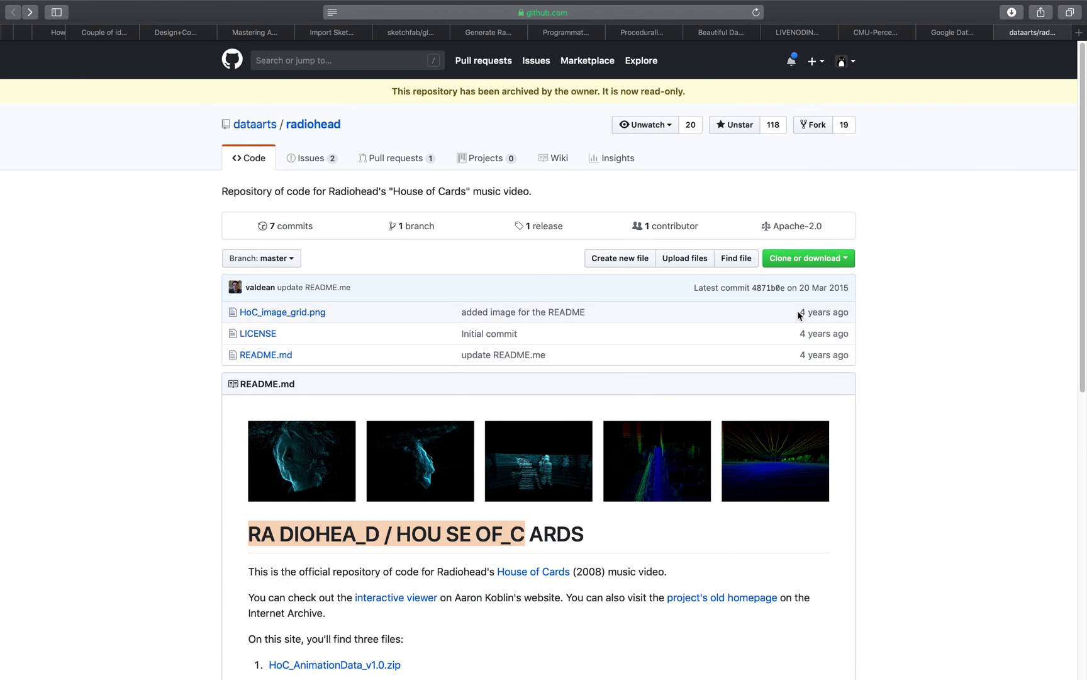
{"action": "left_click_drag", "start_coordinate": [799, 315], "coordinate": [204, 308]}
{"action": "left_click", "coordinate": [864, 361]}
{"action": "left_click", "coordinate": [204, 309]}
{"action": "key", "text": "ctrl+Right"}
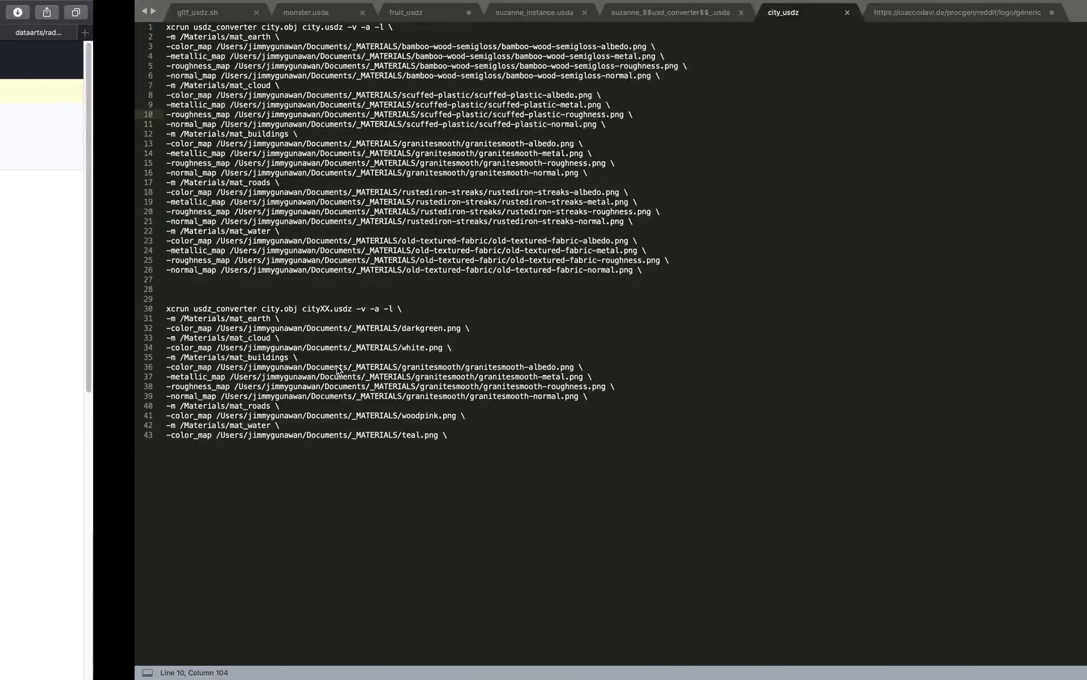
{"action": "key", "text": "ctrl+Right"}
Move the animation to frame 166 and look over the Alpha_0 head alongside the node chain
{"action": "middle_click_drag", "start_coordinate": [514, 400], "coordinate": [540, 406]}
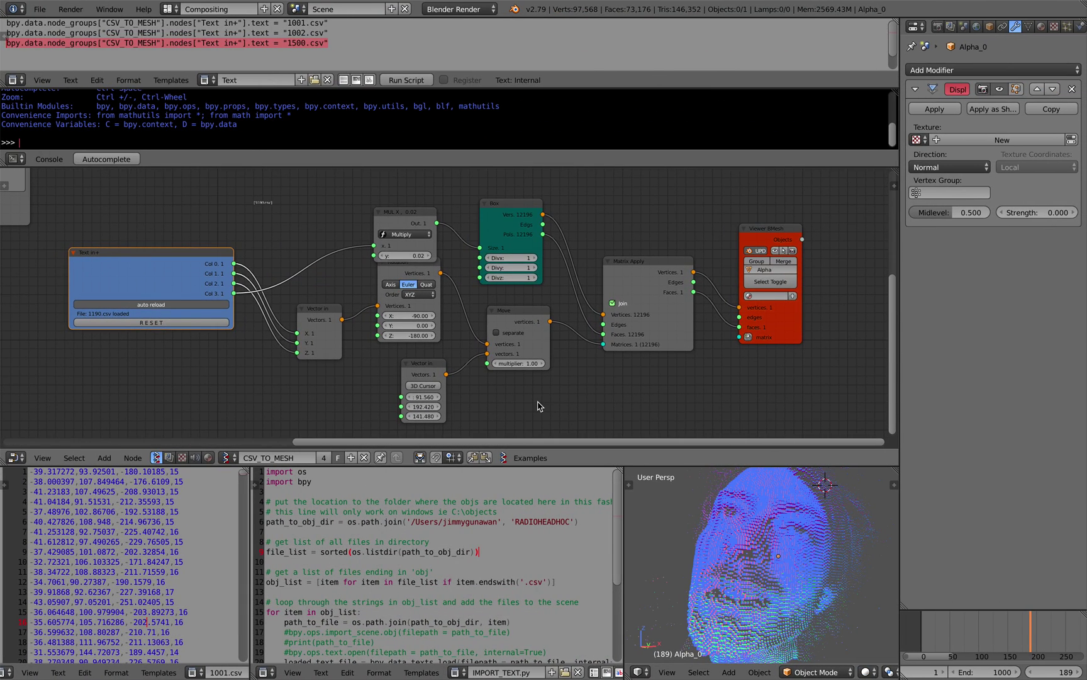
{"action": "middle_click_drag", "start_coordinate": [538, 406], "coordinate": [562, 406]}
{"action": "mouse_move", "coordinate": [801, 566]}
{"action": "middle_mouse_down"}
{"action": "mouse_move", "coordinate": [811, 568]}
{"action": "mouse_move", "coordinate": [763, 552]}
{"action": "mouse_move", "coordinate": [805, 561]}
{"action": "middle_mouse_up"}
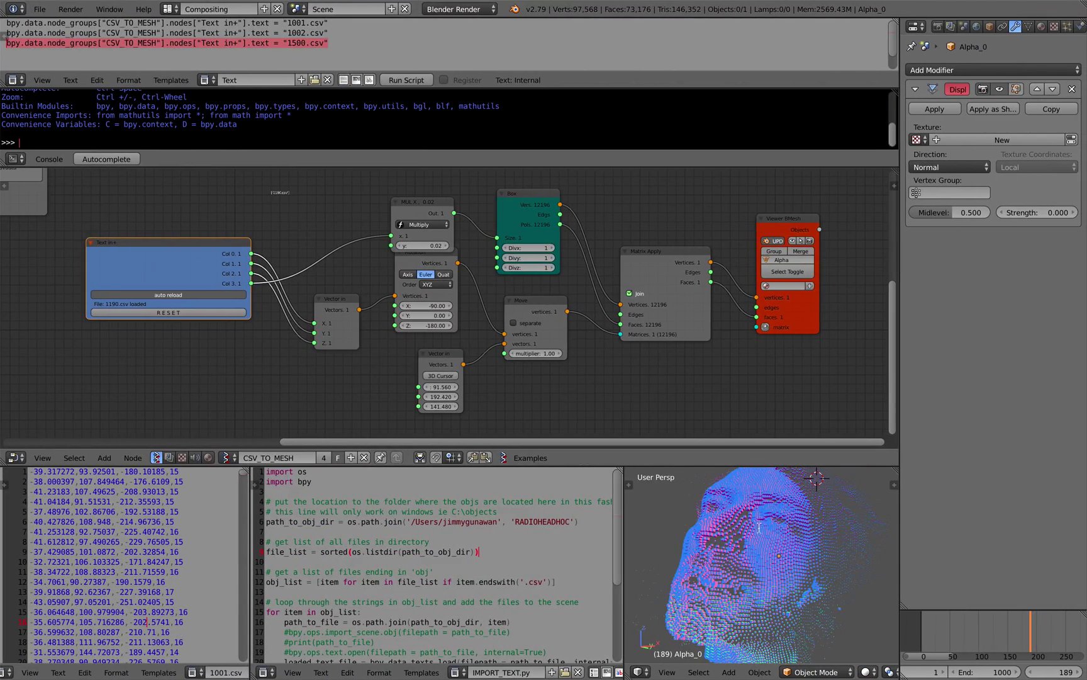
{"action": "left_click", "coordinate": [1017, 622]}
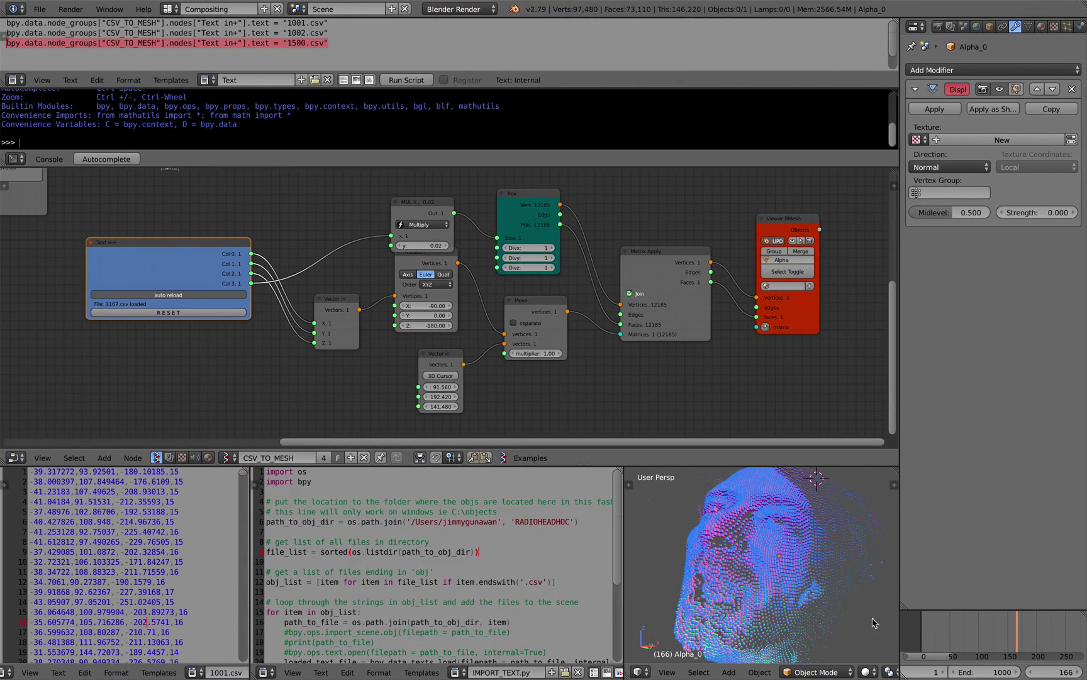
{"action": "mouse_move", "coordinate": [717, 567]}
{"action": "middle_mouse_down"}
{"action": "mouse_move", "coordinate": [745, 575]}
{"action": "mouse_move", "coordinate": [729, 571]}
{"action": "middle_mouse_up"}
{"action": "middle_click_drag", "start_coordinate": [616, 406], "coordinate": [607, 407]}
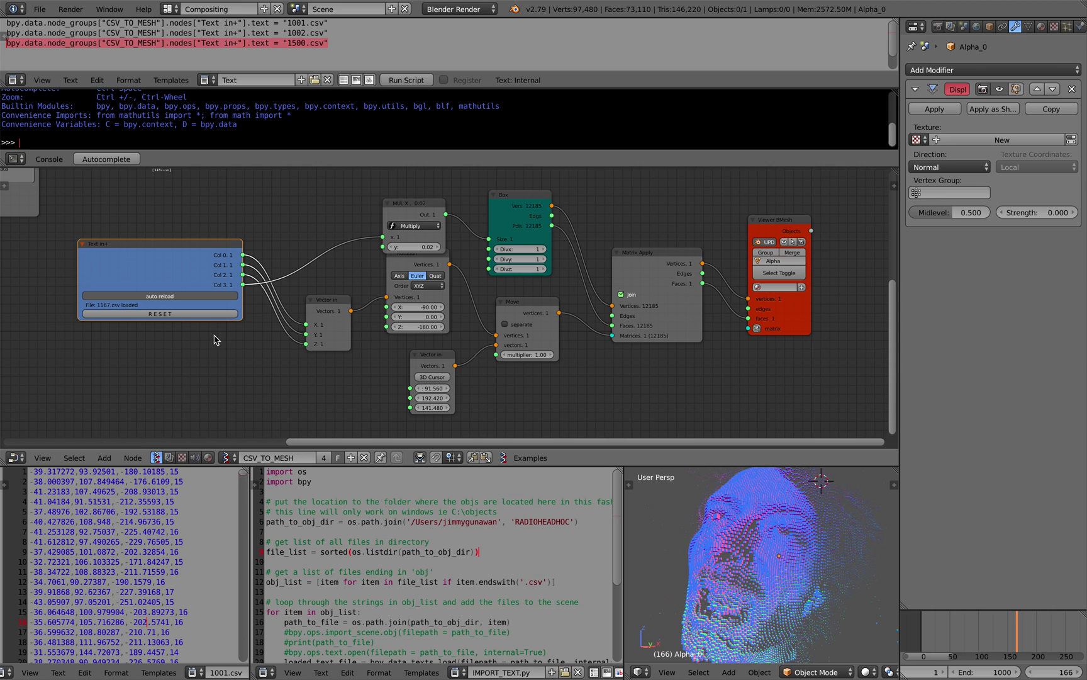
Examine the comma-separated value columns in the first rows of 1001.csv
{"action": "left_click_drag", "start_coordinate": [119, 492], "coordinate": [154, 540]}
{"action": "left_click", "coordinate": [139, 521]}
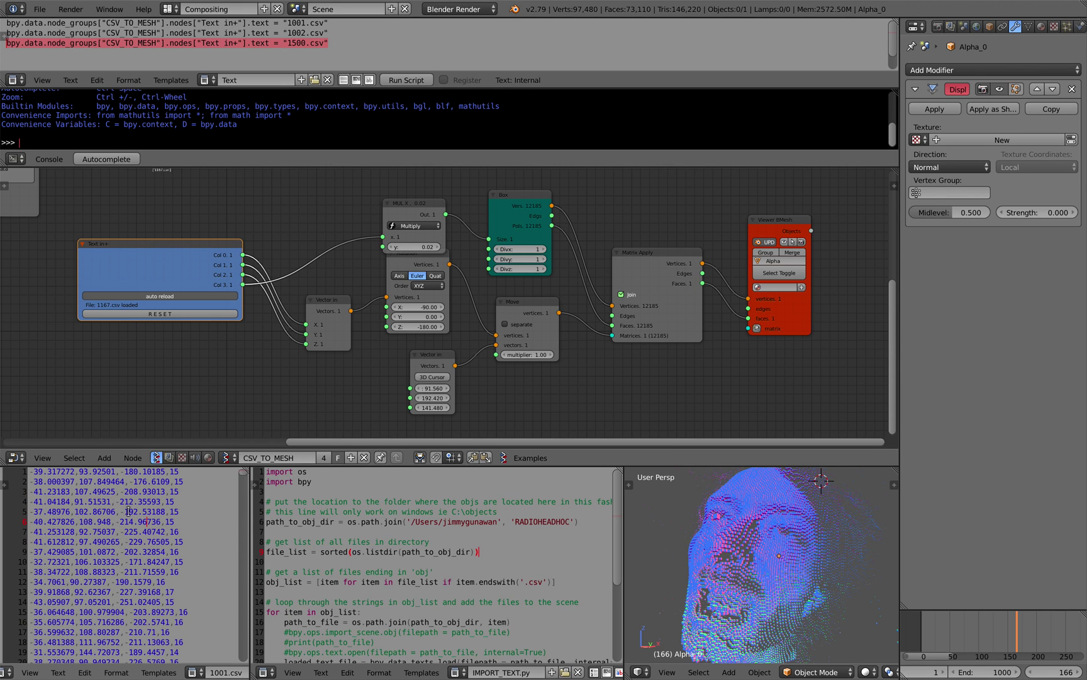
{"action": "mouse_move", "coordinate": [243, 475]}
{"action": "left_mouse_down"}
{"action": "mouse_move", "coordinate": [269, 597]}
{"action": "mouse_move", "coordinate": [264, 658]}
{"action": "mouse_move", "coordinate": [245, 471]}
{"action": "left_mouse_up"}
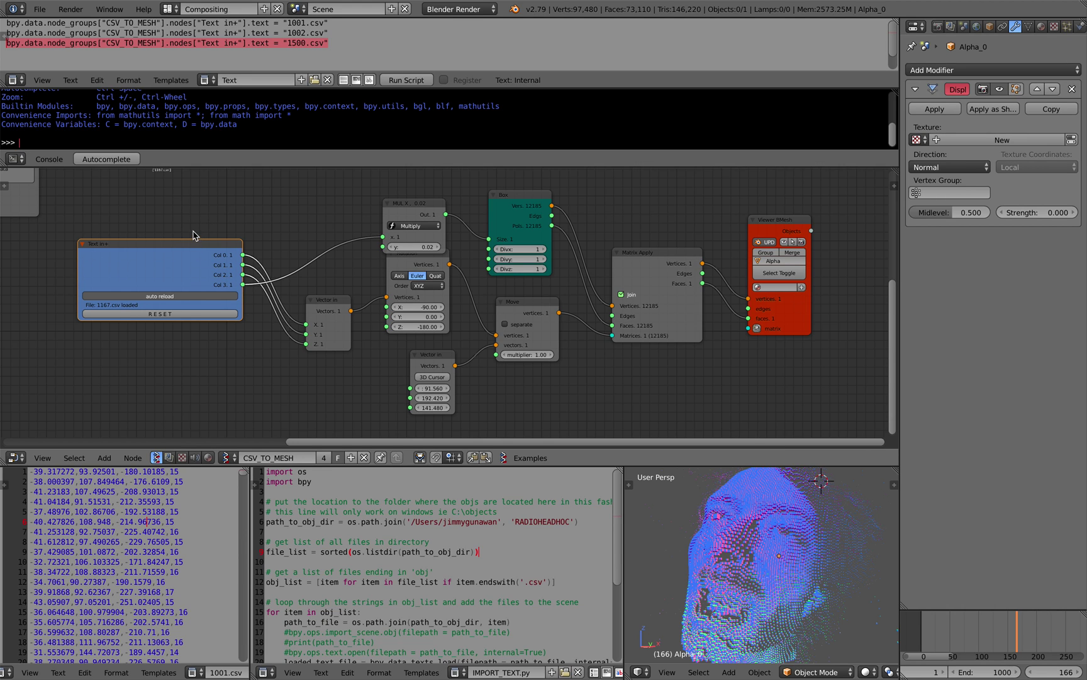
Examine the nodes from Text in+ to Viewer BMesh, select the Box node, and compare it with the cubes forming the head
{"action": "scroll", "coordinate": [193, 231], "scroll_direction": "up", "scroll_amount": 1}
{"action": "middle_click_drag", "start_coordinate": [200, 214], "coordinate": [210, 224]}
{"action": "scroll", "coordinate": [211, 223], "scroll_direction": "up", "scroll_amount": 2}
{"action": "scroll", "coordinate": [213, 223], "scroll_direction": "down", "scroll_amount": 2}
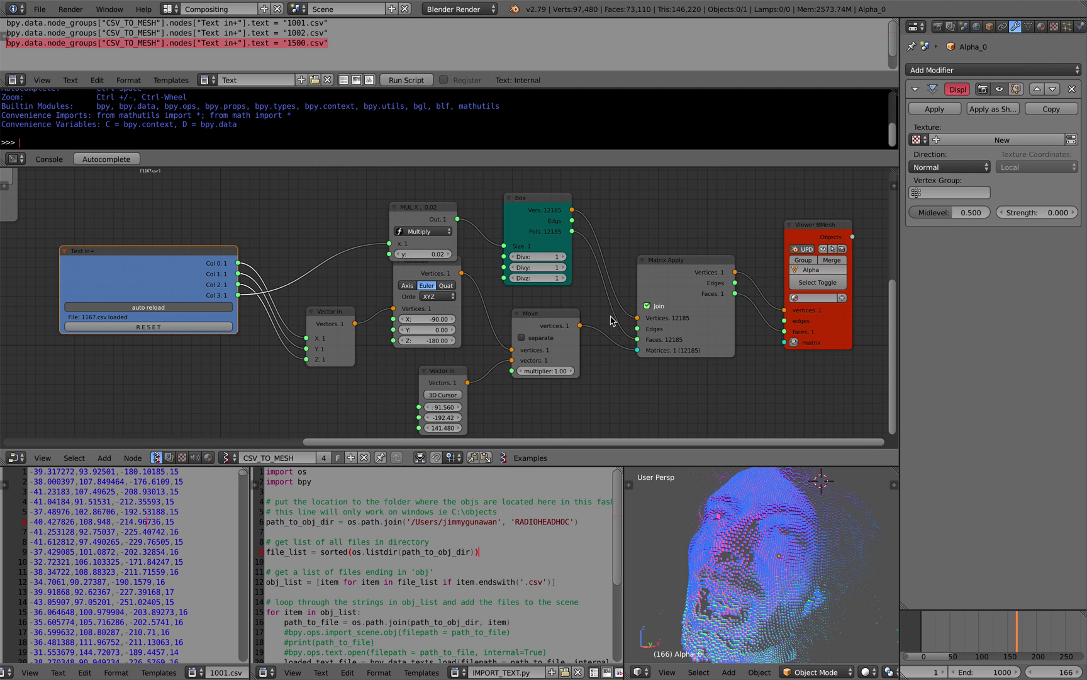
{"action": "scroll", "coordinate": [795, 232], "scroll_direction": "down", "scroll_amount": 1}
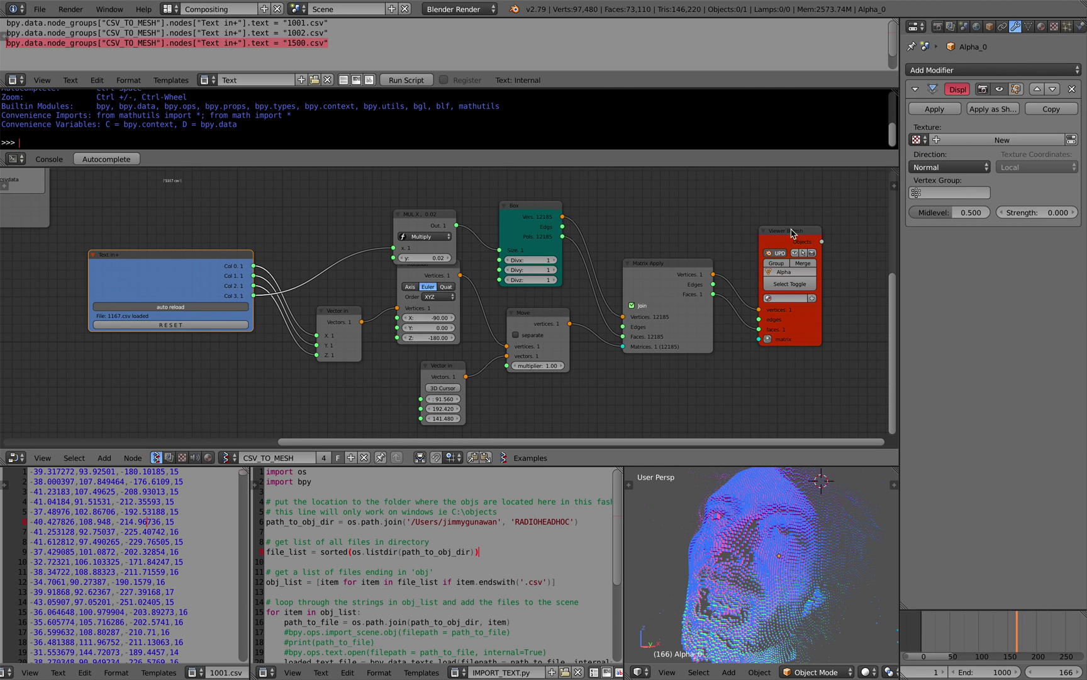
{"action": "scroll", "coordinate": [790, 231], "scroll_direction": "up", "scroll_amount": 1}
{"action": "middle_click_drag", "start_coordinate": [703, 226], "coordinate": [704, 222]}
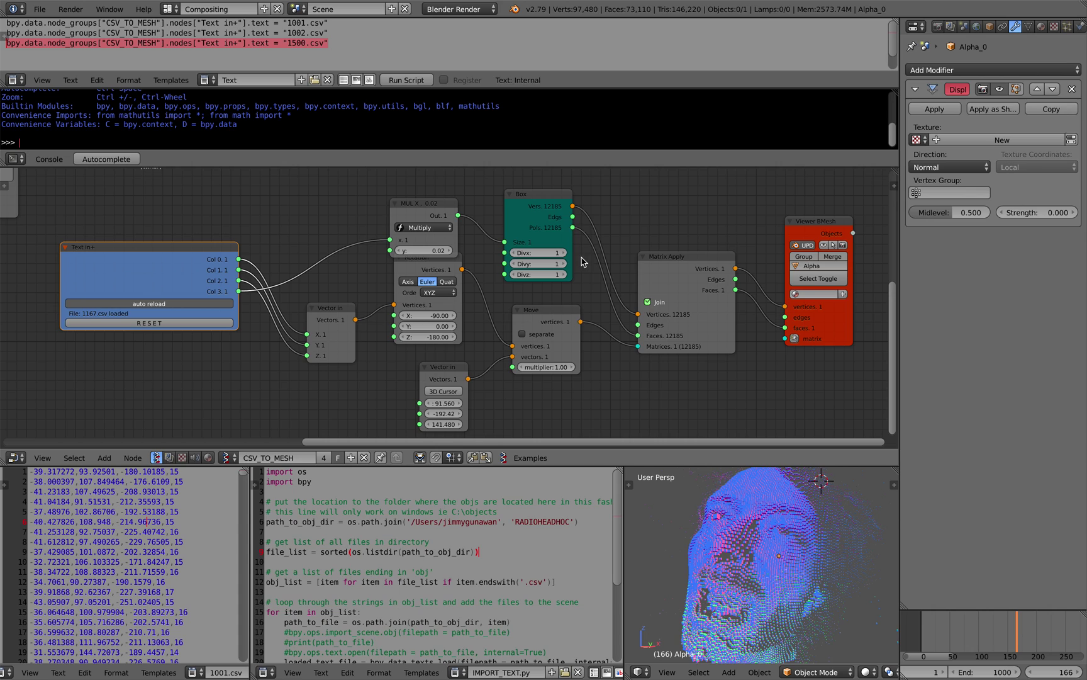
{"action": "left_click", "coordinate": [534, 198]}
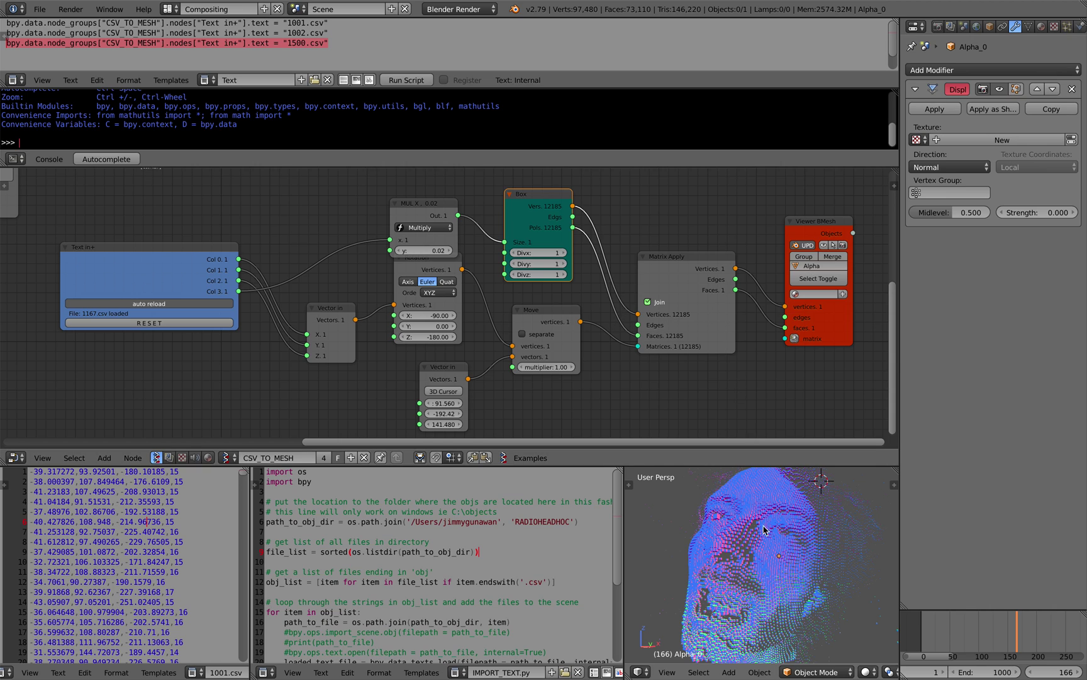
{"action": "mouse_move", "coordinate": [767, 526]}
{"action": "middle_mouse_down"}
{"action": "mouse_move", "coordinate": [786, 530]}
{"action": "mouse_move", "coordinate": [778, 516]}
{"action": "mouse_move", "coordinate": [764, 547]}
{"action": "middle_mouse_up"}
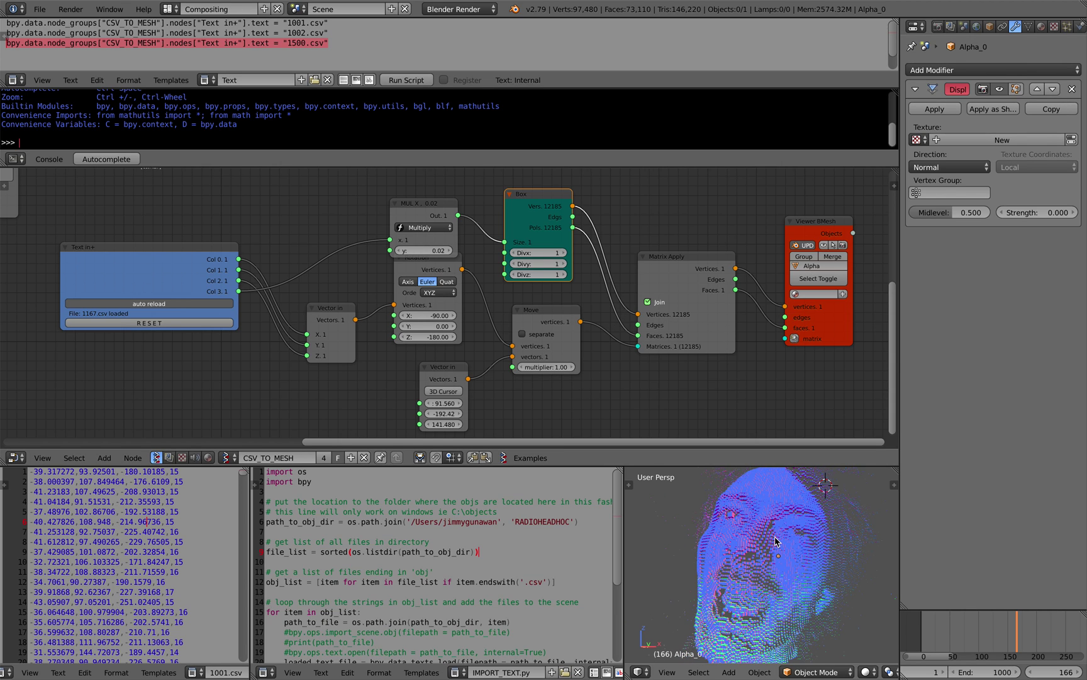
{"action": "scroll", "coordinate": [488, 323], "scroll_direction": "down", "scroll_amount": 1}
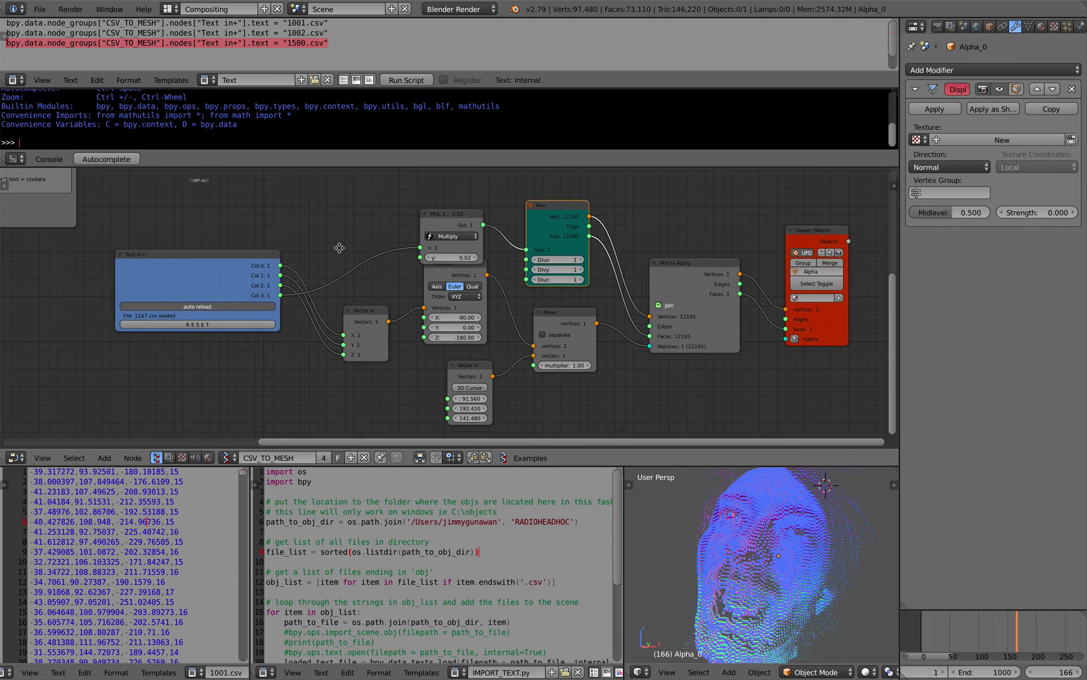
Move the animation to frame 116 and examine the loaded file name on the enlarged Text in+ node
{"action": "middle_click_drag", "start_coordinate": [339, 248], "coordinate": [418, 257]}
{"action": "scroll", "coordinate": [333, 238], "scroll_direction": "up", "scroll_amount": 2}
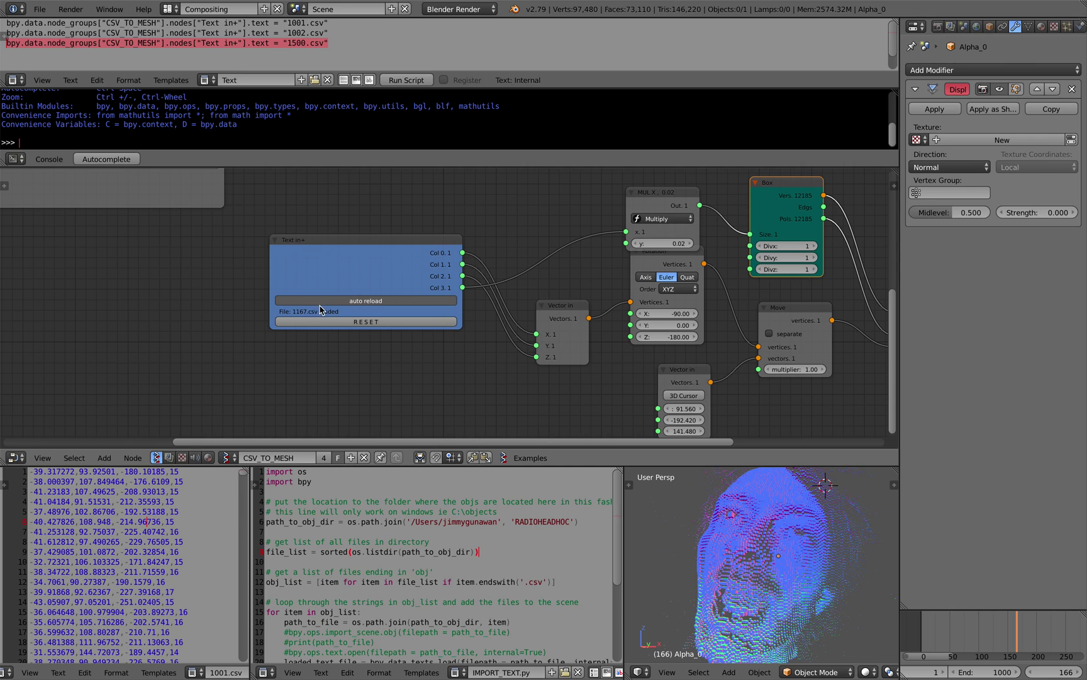
{"action": "scroll", "coordinate": [343, 324], "scroll_direction": "up", "scroll_amount": 3}
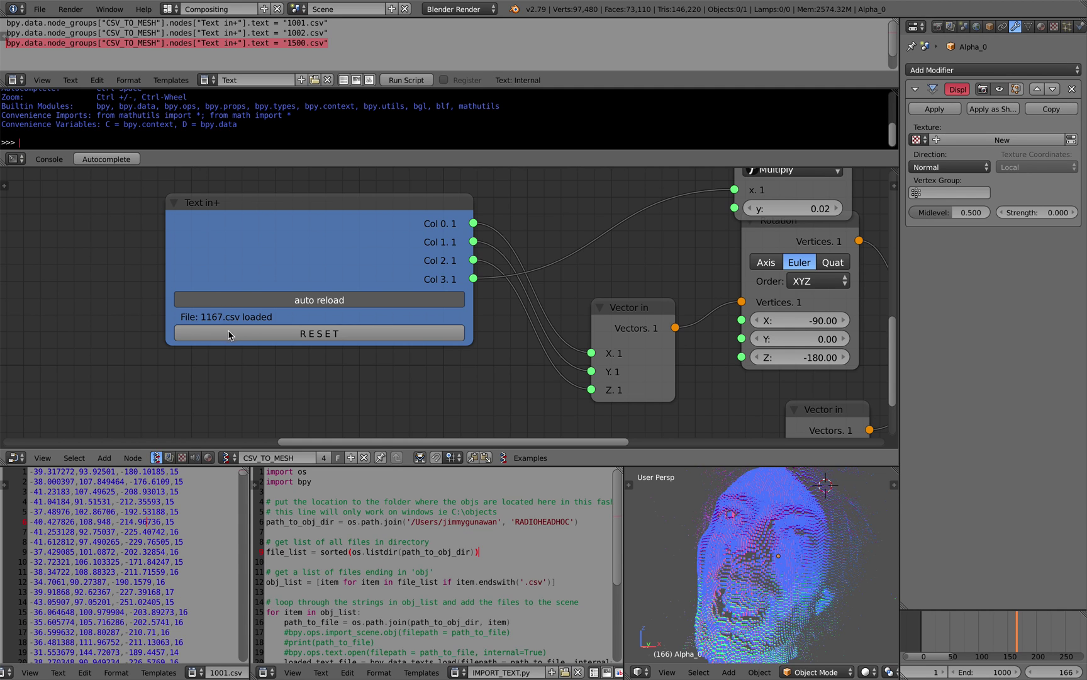
{"action": "left_click_drag", "start_coordinate": [988, 645], "coordinate": [960, 663]}
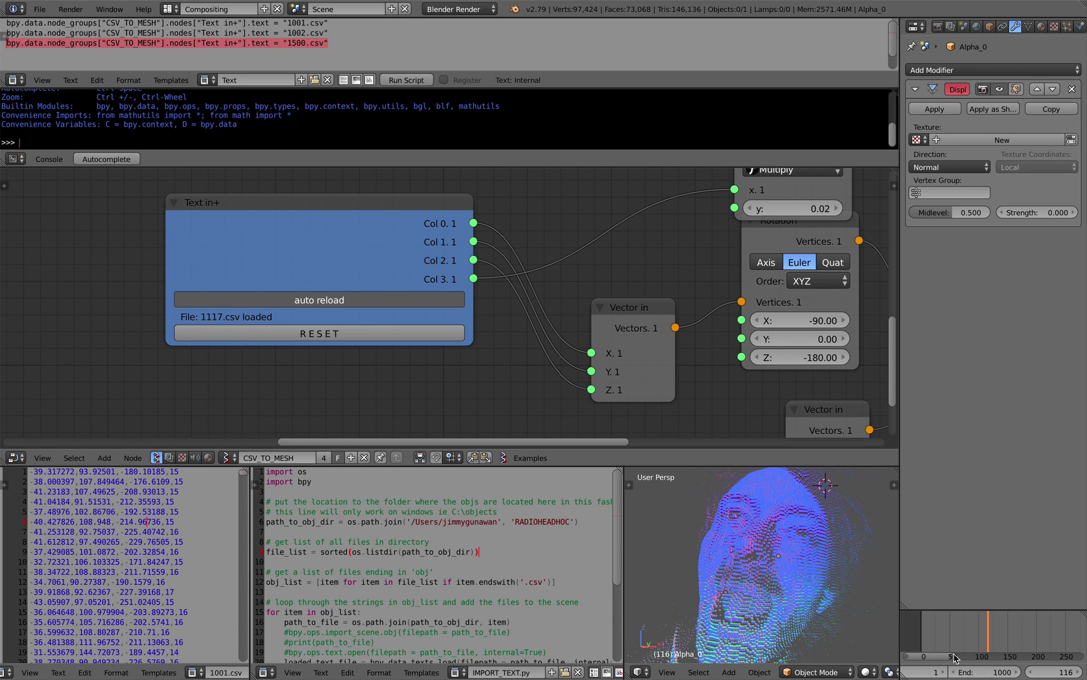
{"action": "middle_click_drag", "start_coordinate": [247, 328], "coordinate": [250, 337]}
{"action": "scroll", "coordinate": [292, 321], "scroll_direction": "down", "scroll_amount": 1}
{"action": "middle_click_drag", "start_coordinate": [297, 304], "coordinate": [301, 321]}
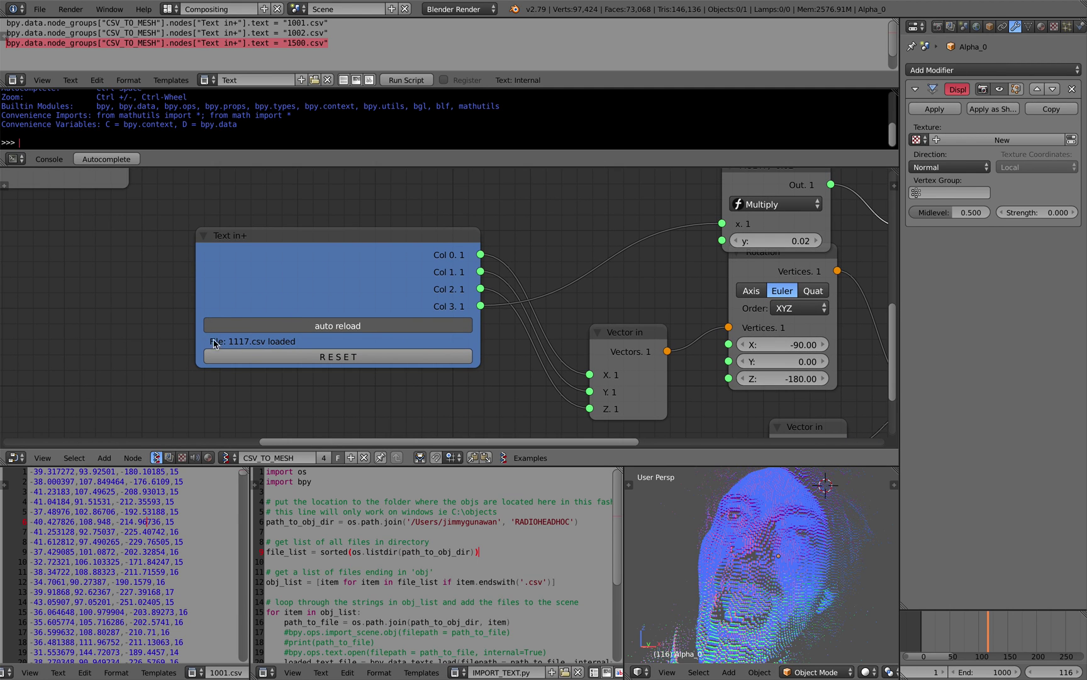
{"action": "scroll", "coordinate": [264, 321], "scroll_direction": "down", "scroll_amount": 2}
{"action": "middle_click_drag", "start_coordinate": [268, 284], "coordinate": [406, 354]}
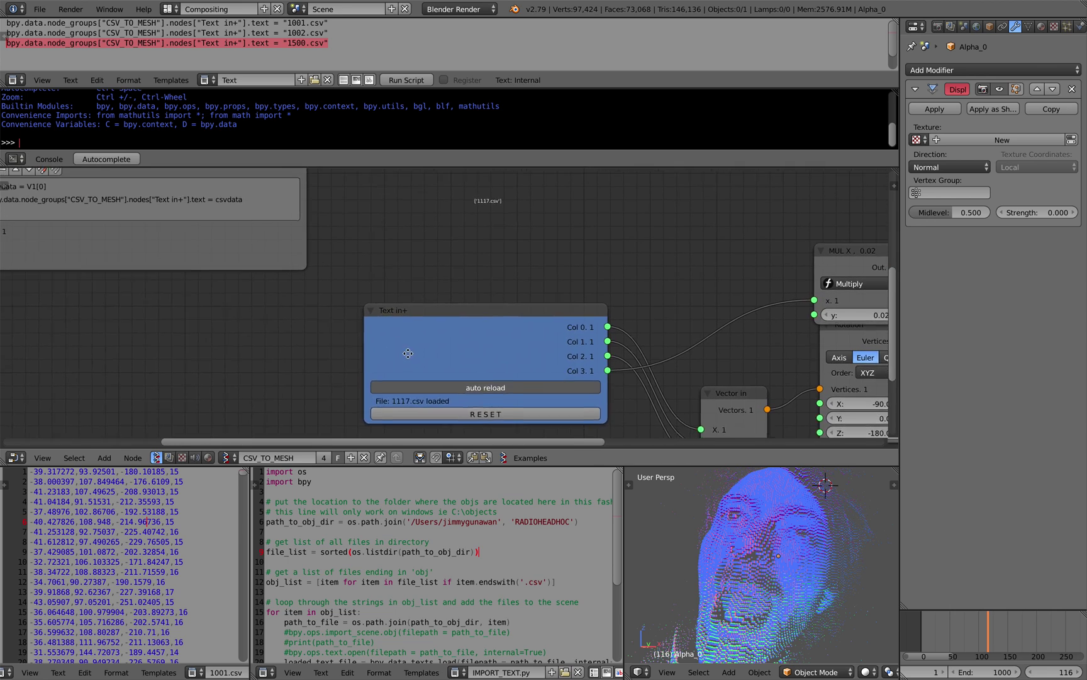
Examine the Exec Node Mod script and trace its input back to the Frame info and Object ID Set MK2 nodes
{"action": "scroll", "coordinate": [271, 309], "scroll_direction": "down", "scroll_amount": 2}
{"action": "middle_click_drag", "start_coordinate": [271, 309], "coordinate": [434, 351]}
{"action": "scroll", "coordinate": [468, 354], "scroll_direction": "up", "scroll_amount": 2}
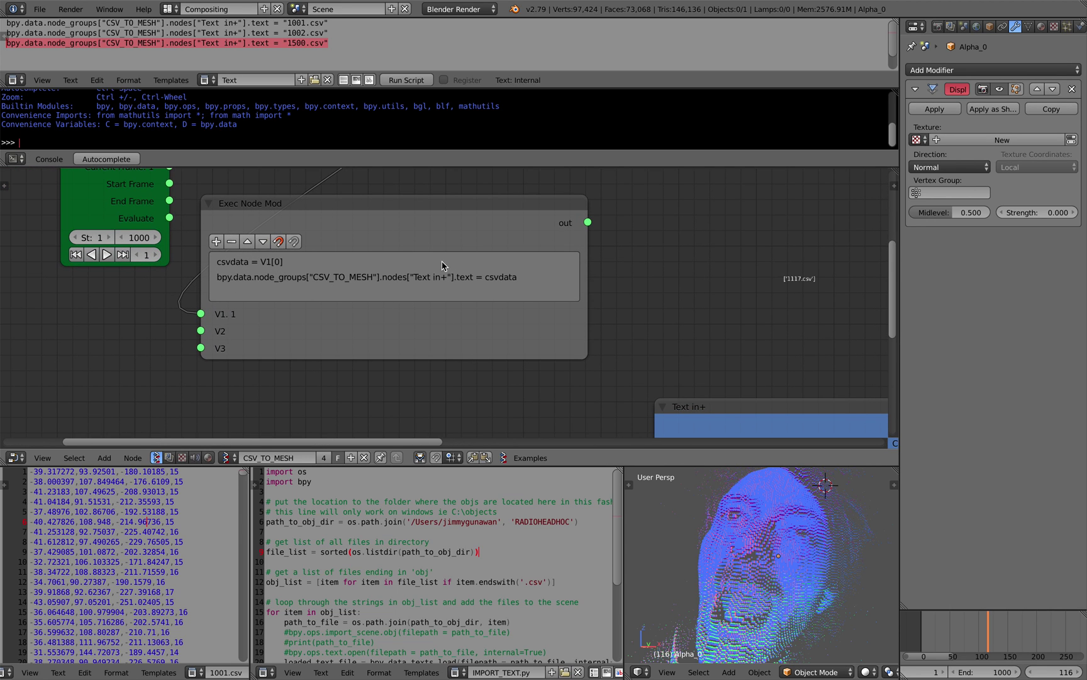
{"action": "scroll", "coordinate": [248, 222], "scroll_direction": "down", "scroll_amount": 1}
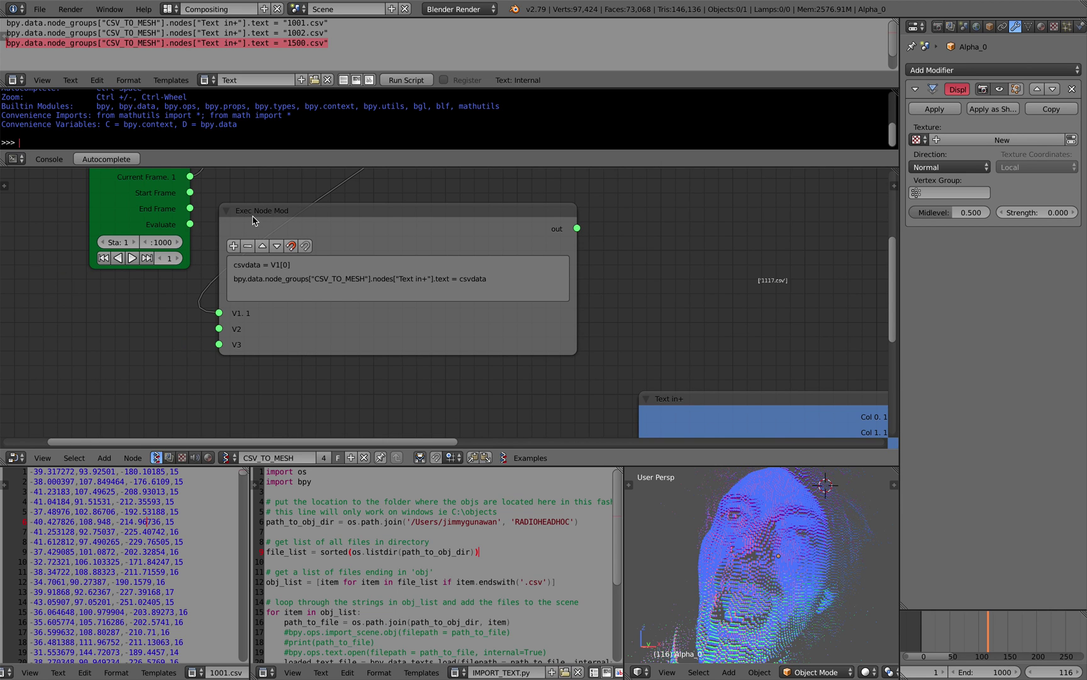
{"action": "scroll", "coordinate": [307, 230], "scroll_direction": "down", "scroll_amount": 3}
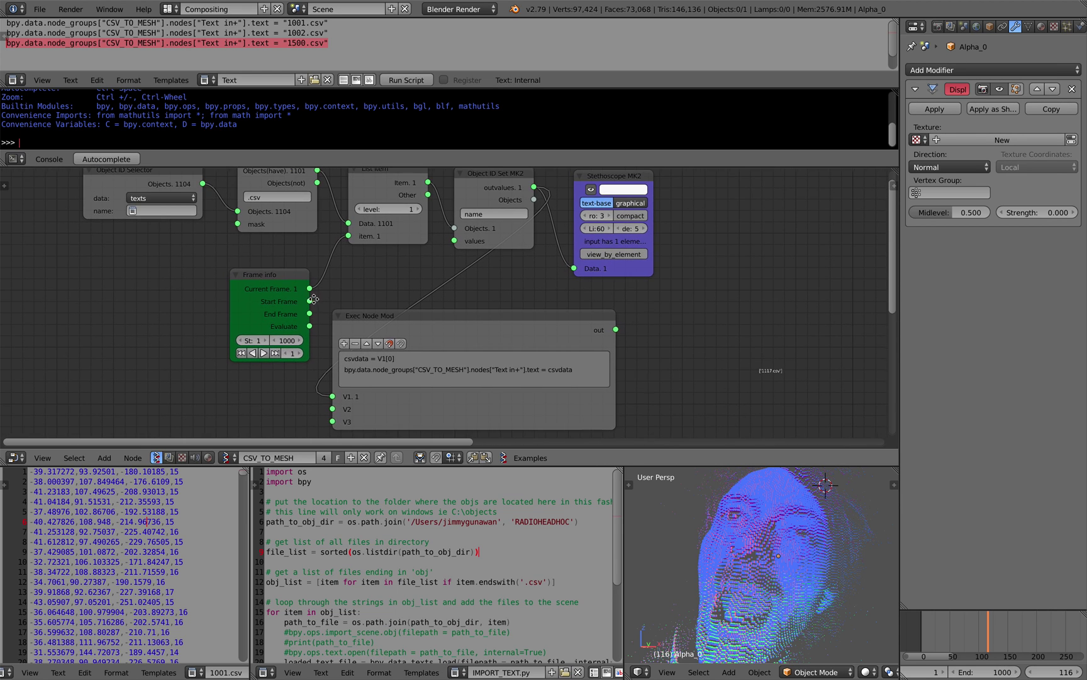
{"action": "middle_click_drag", "start_coordinate": [311, 296], "coordinate": [362, 304]}
{"action": "scroll", "coordinate": [350, 305], "scroll_direction": "down", "scroll_amount": 1}
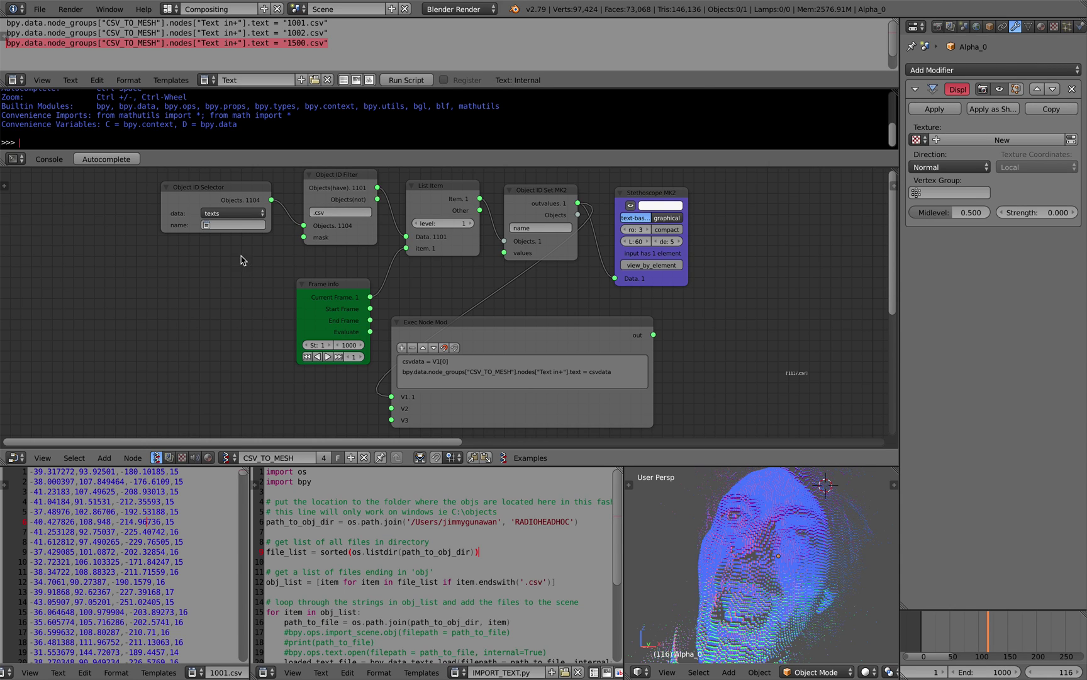
Examine the chain from Object ID Selector through the .csv Object ID Filter and List Item to Object ID Set MK2 and Stethoscope MK2
{"action": "scroll", "coordinate": [201, 195], "scroll_direction": "up", "scroll_amount": 1}
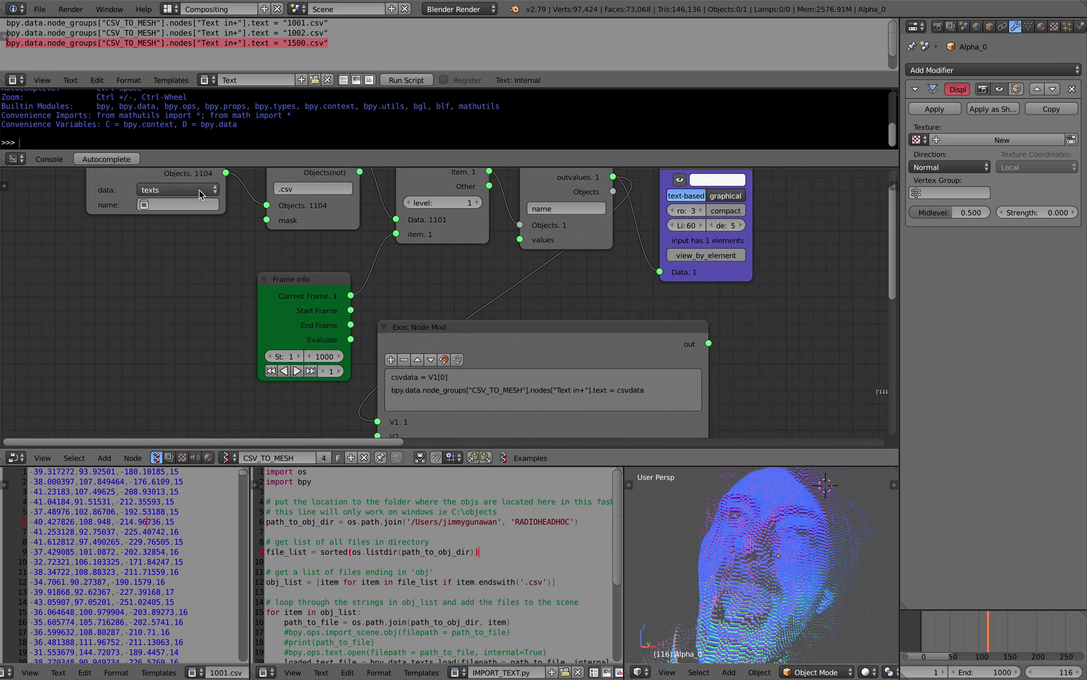
{"action": "middle_click_drag", "start_coordinate": [199, 194], "coordinate": [439, 389]}
{"action": "scroll", "coordinate": [439, 389], "scroll_direction": "up", "scroll_amount": 10}
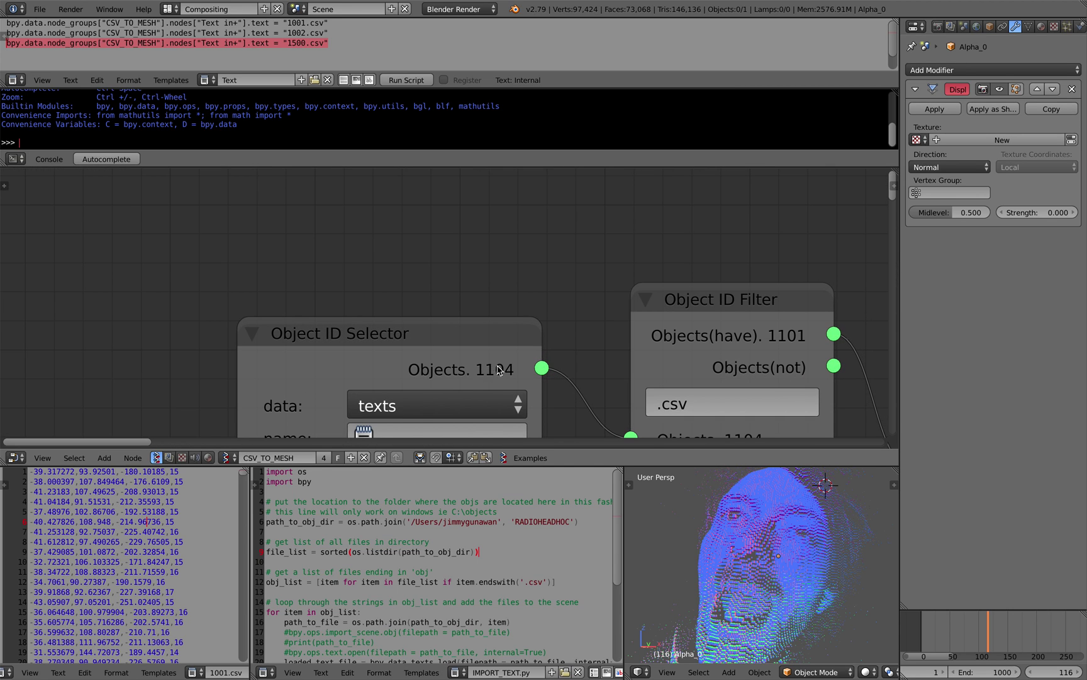
{"action": "scroll", "coordinate": [436, 235], "scroll_direction": "down", "scroll_amount": 3}
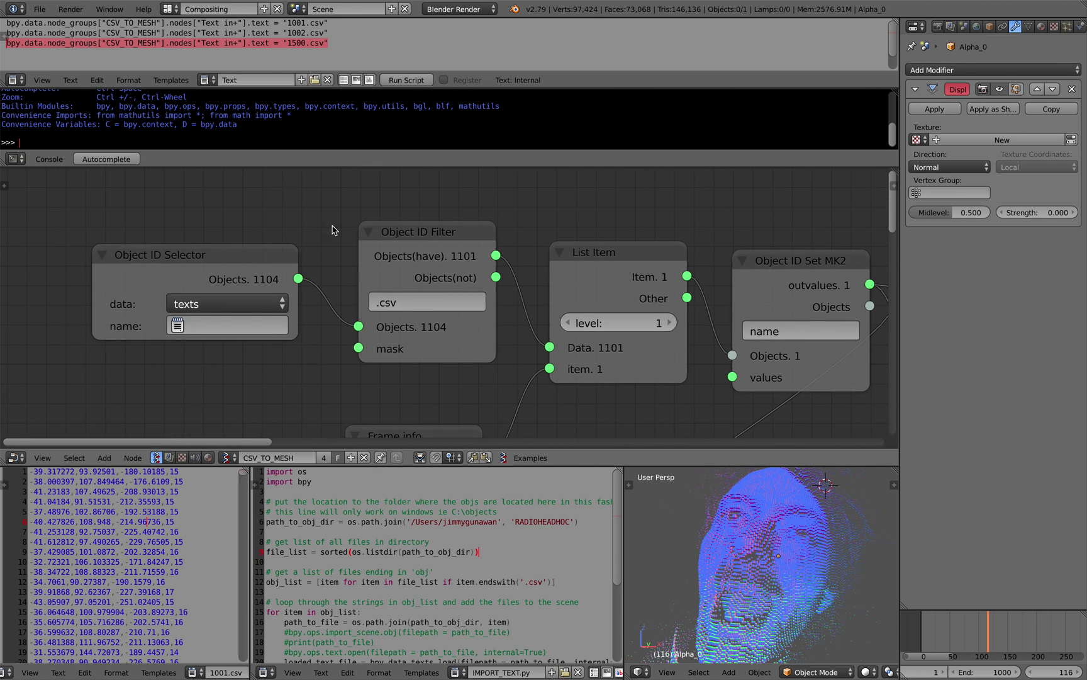
{"action": "scroll", "coordinate": [246, 252], "scroll_direction": "down", "scroll_amount": 2}
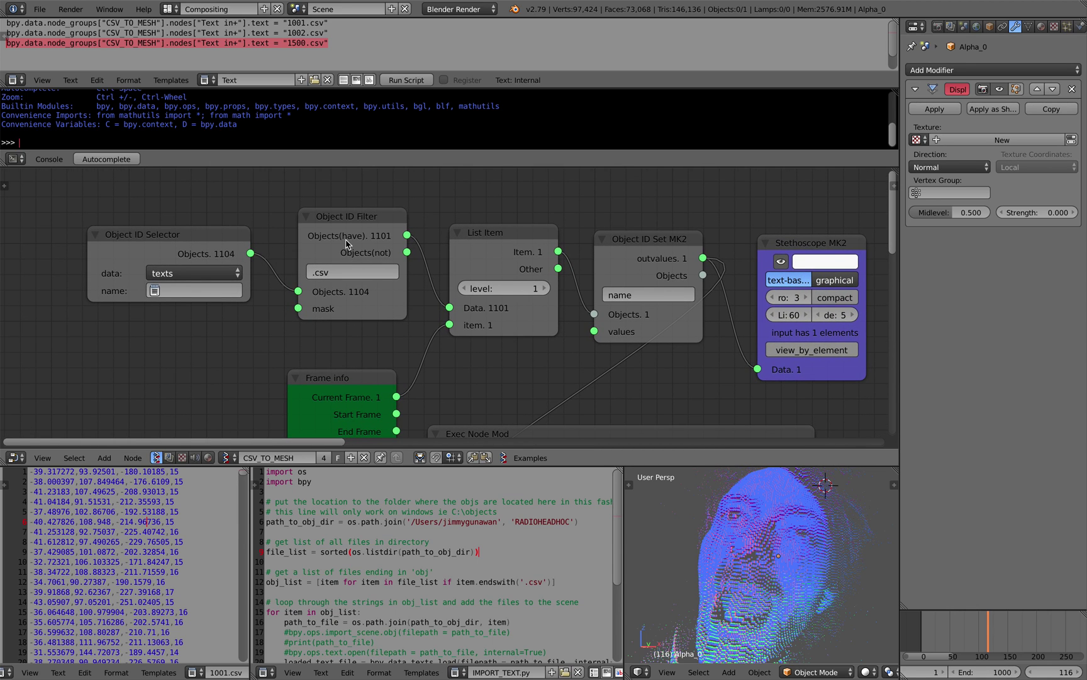
{"action": "scroll", "coordinate": [346, 244], "scroll_direction": "up", "scroll_amount": 1}
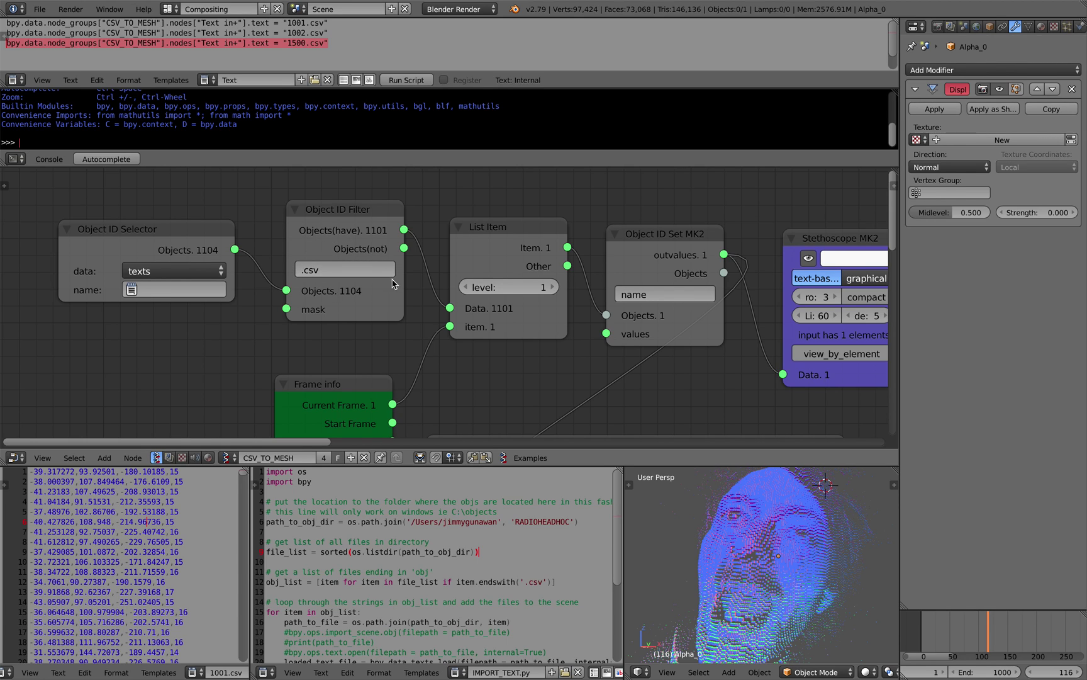
{"action": "scroll", "coordinate": [340, 277], "scroll_direction": "down", "scroll_amount": 3}
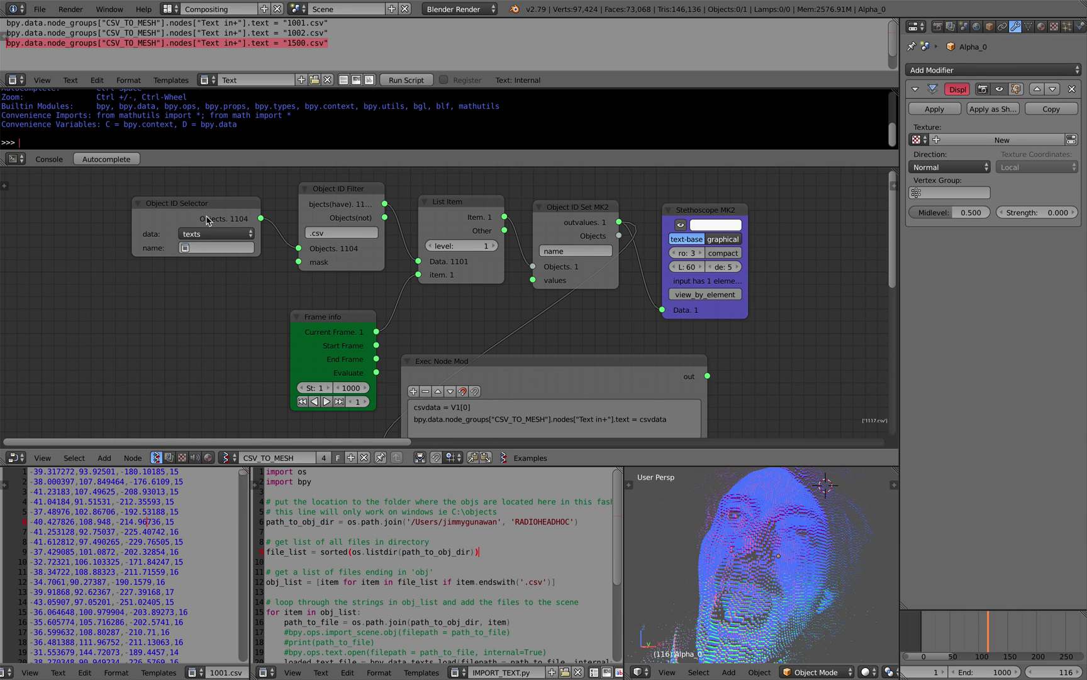
{"action": "scroll", "coordinate": [272, 219], "scroll_direction": "up", "scroll_amount": 1}
{"action": "middle_click_drag", "start_coordinate": [224, 231], "coordinate": [234, 270]}
{"action": "scroll", "coordinate": [234, 269], "scroll_direction": "up", "scroll_amount": 1}
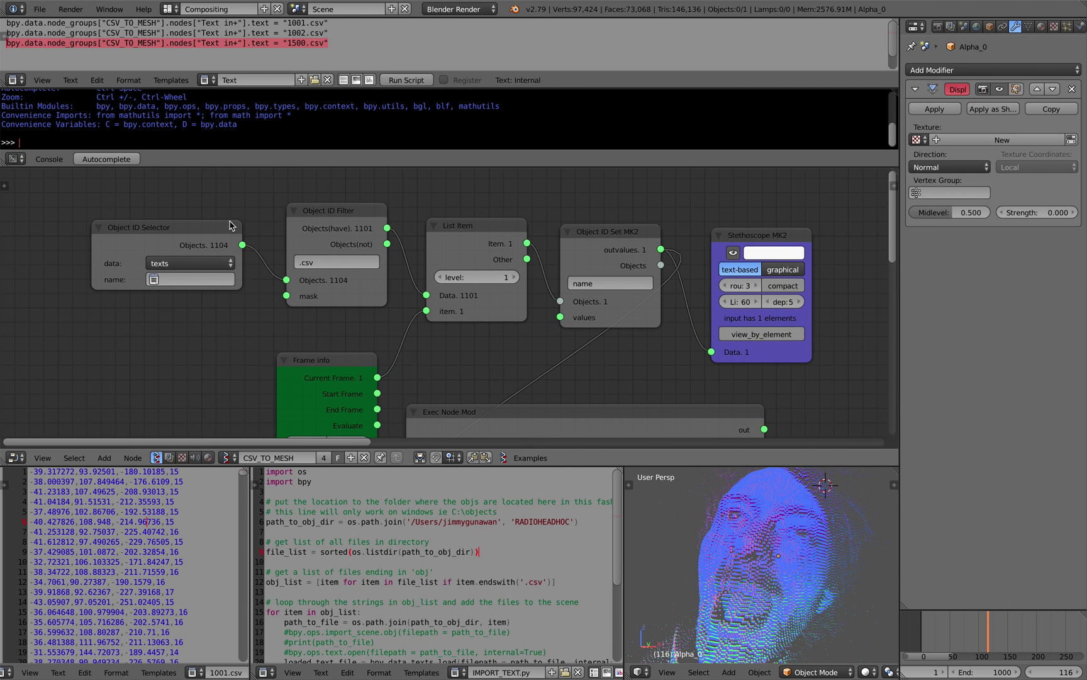
{"action": "middle_click_drag", "start_coordinate": [242, 203], "coordinate": [251, 208]}
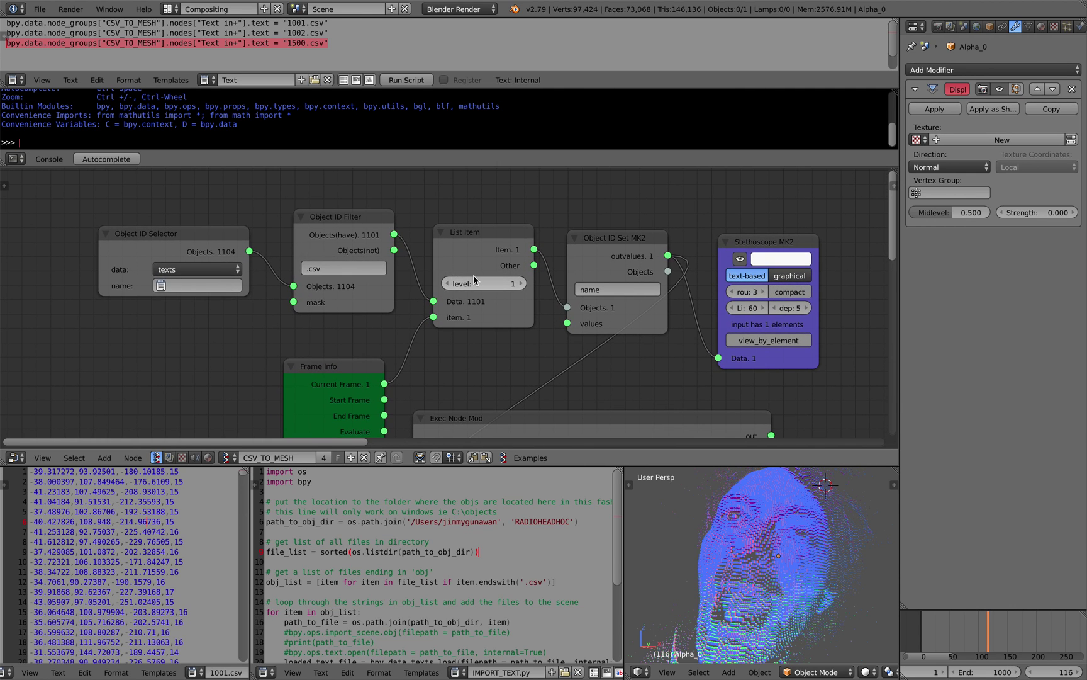
{"action": "middle_click_drag", "start_coordinate": [548, 286], "coordinate": [480, 275]}
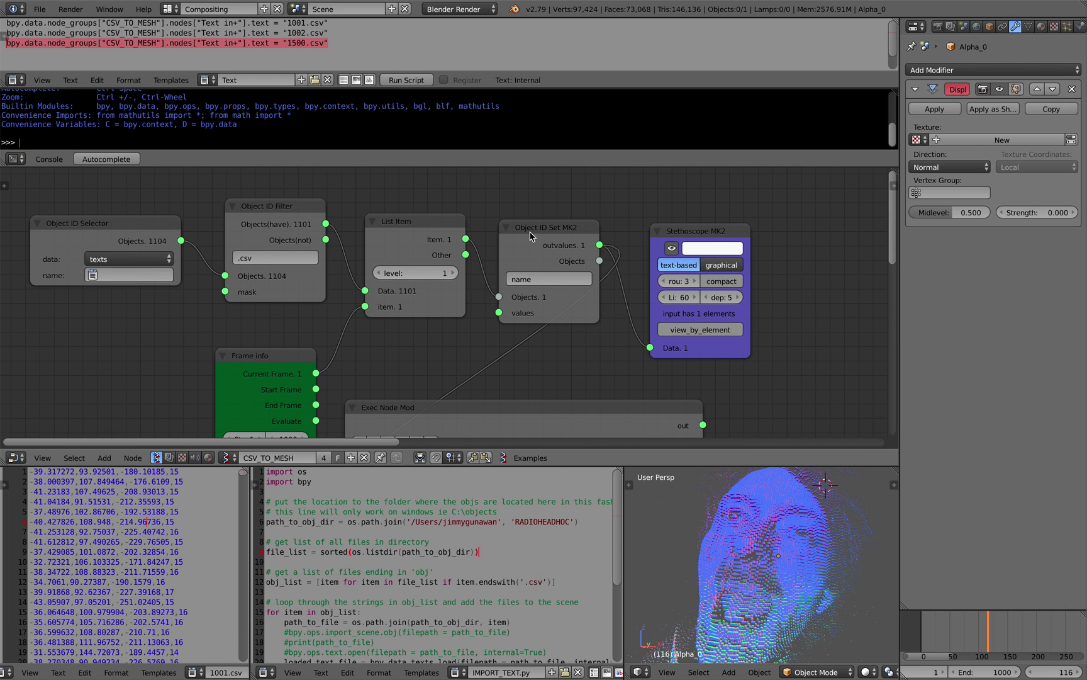
Read the Exec Node Mod code lines that assign csvdata to the text property of the Text in+ node
{"action": "scroll", "coordinate": [525, 303], "scroll_direction": "down", "scroll_amount": 3}
{"action": "middle_click_drag", "start_coordinate": [568, 309], "coordinate": [534, 258]}
{"action": "scroll", "coordinate": [549, 309], "scroll_direction": "down", "scroll_amount": 1}
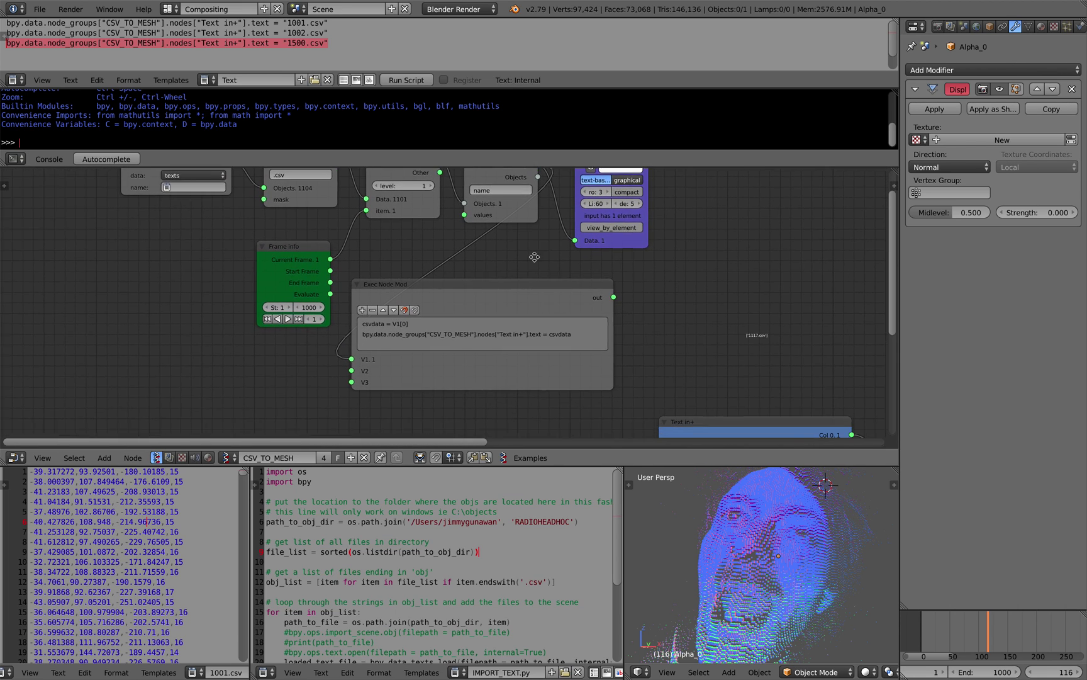
{"action": "scroll", "coordinate": [530, 267], "scroll_direction": "up", "scroll_amount": 4}
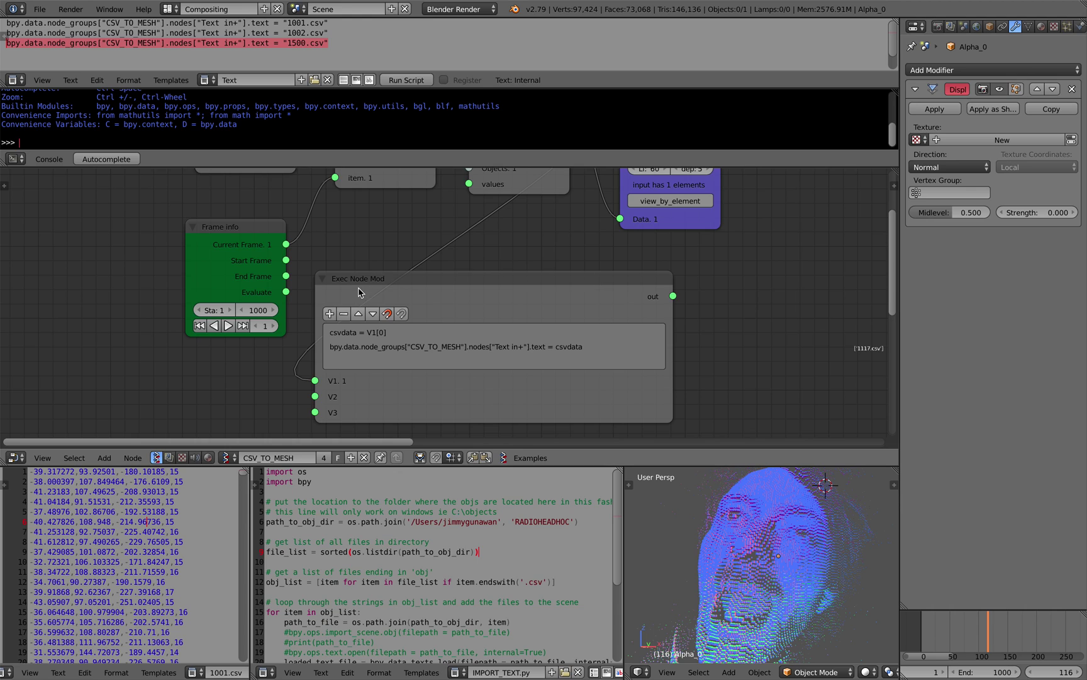
{"action": "scroll", "coordinate": [364, 286], "scroll_direction": "up", "scroll_amount": 4}
{"action": "middle_click_drag", "start_coordinate": [359, 261], "coordinate": [355, 234]}
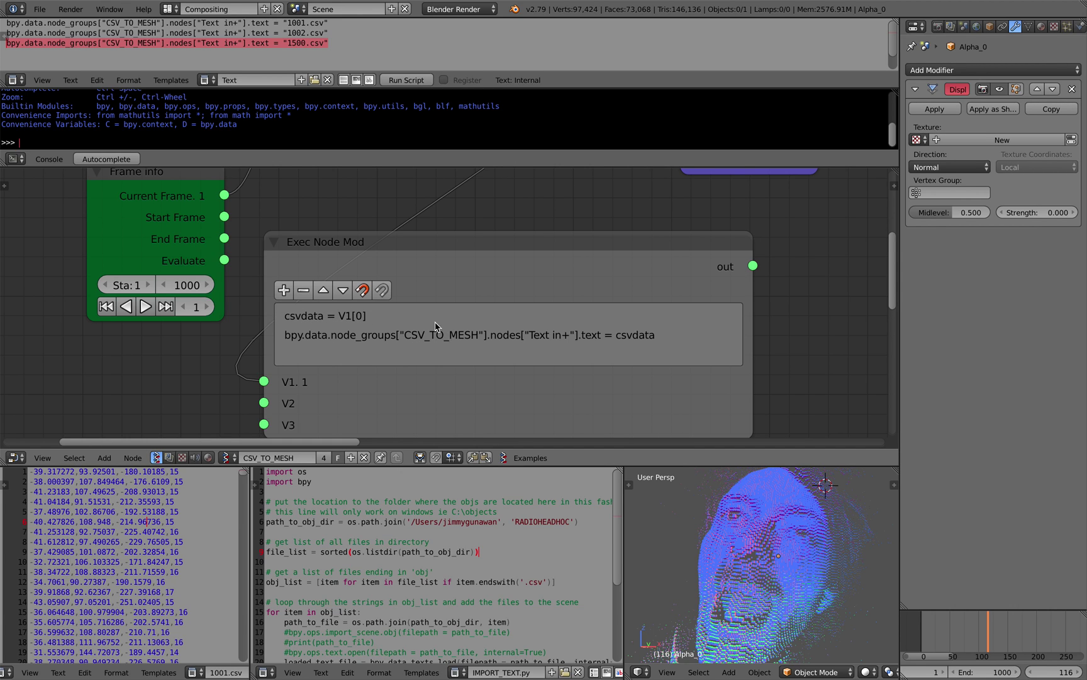
{"action": "scroll", "coordinate": [435, 326], "scroll_direction": "down", "scroll_amount": 2}
{"action": "scroll", "coordinate": [435, 326], "scroll_direction": "up", "scroll_amount": 1}
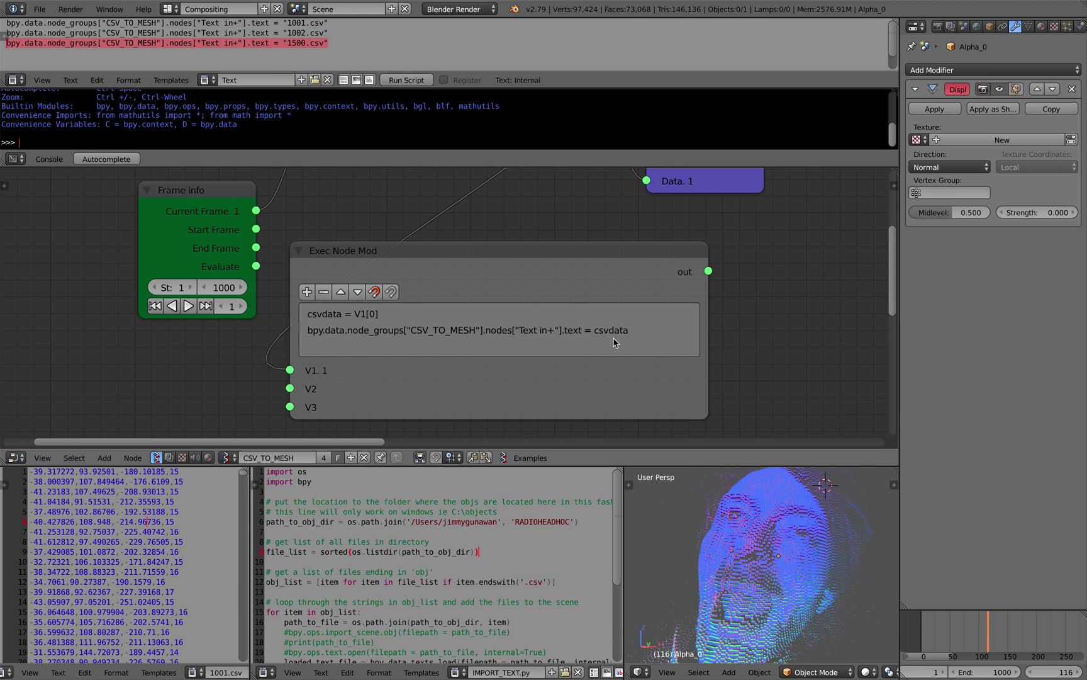
Examine the Text in+ node's column outputs and the mesh-building nodes that follow it
{"action": "scroll", "coordinate": [615, 342], "scroll_direction": "down", "scroll_amount": 2}
{"action": "middle_click_drag", "start_coordinate": [421, 338], "coordinate": [371, 294]}
{"action": "scroll", "coordinate": [396, 341], "scroll_direction": "down", "scroll_amount": 2}
{"action": "middle_click_drag", "start_coordinate": [395, 342], "coordinate": [337, 208]}
{"action": "middle_click_drag", "start_coordinate": [465, 260], "coordinate": [288, 245]}
{"action": "scroll", "coordinate": [296, 289], "scroll_direction": "up", "scroll_amount": 3}
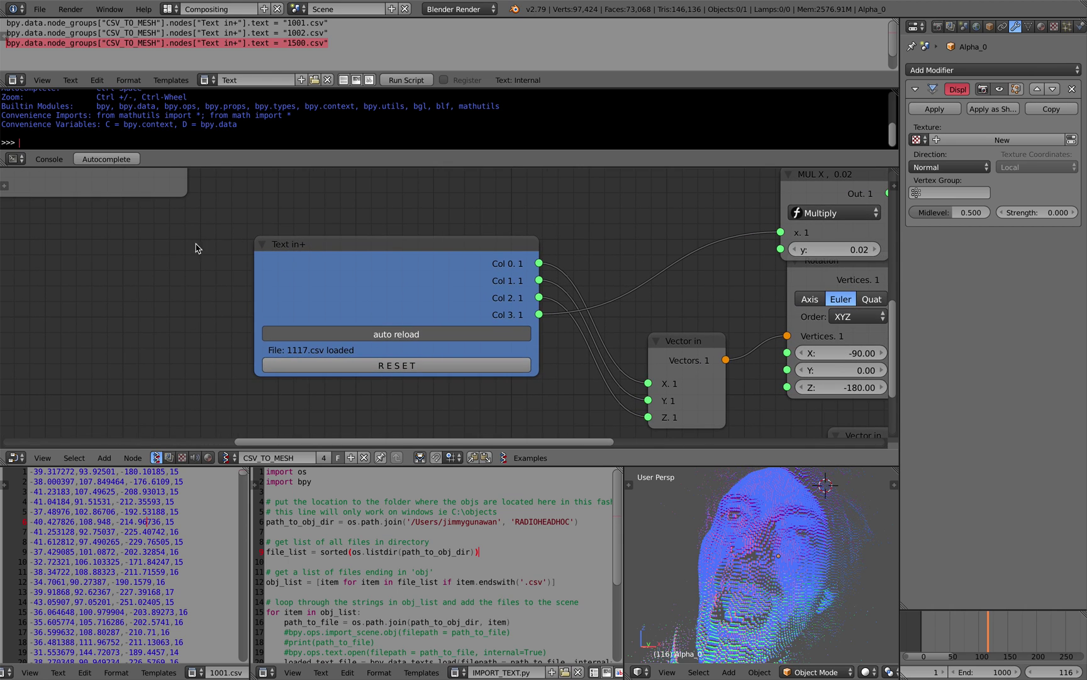
{"action": "scroll", "coordinate": [395, 306], "scroll_direction": "down", "scroll_amount": 3}
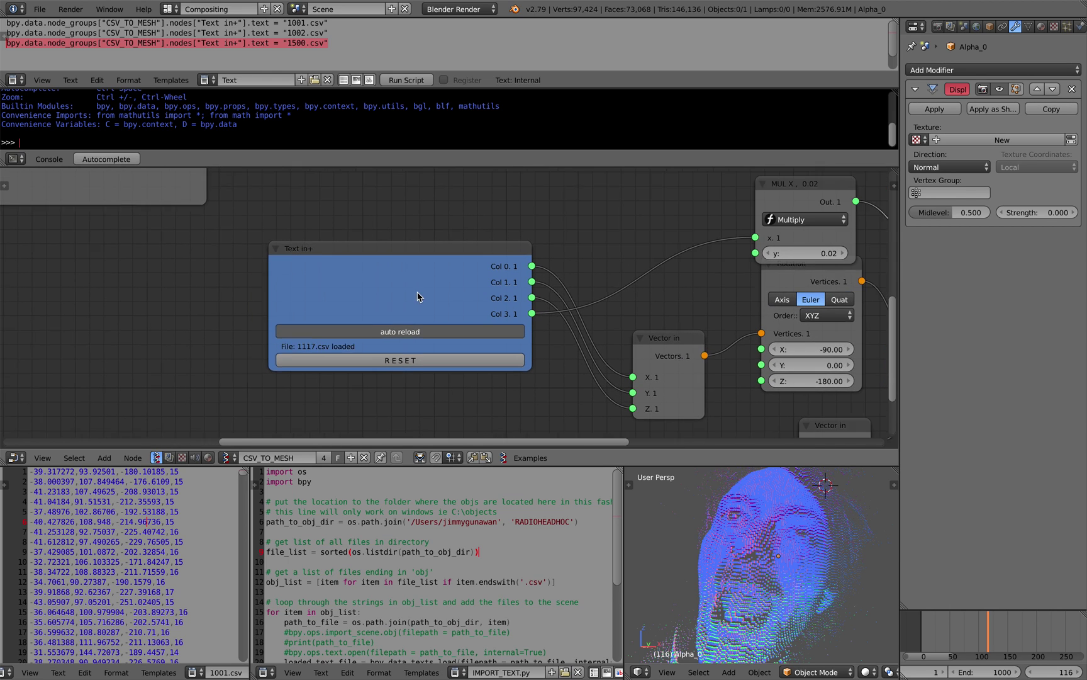
{"action": "middle_click_drag", "start_coordinate": [403, 262], "coordinate": [307, 171]}
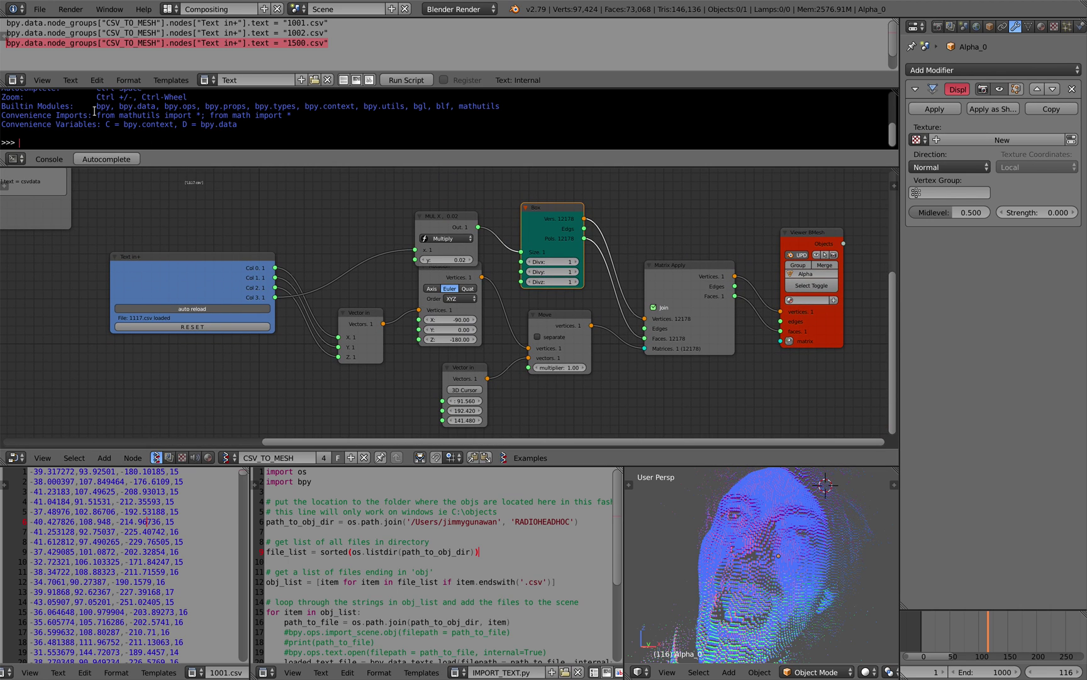
Start a new file from the start-up scene and delete all of its default objects
{"action": "left_click", "coordinate": [40, 9]}
{"action": "left_click", "coordinate": [50, 20]}
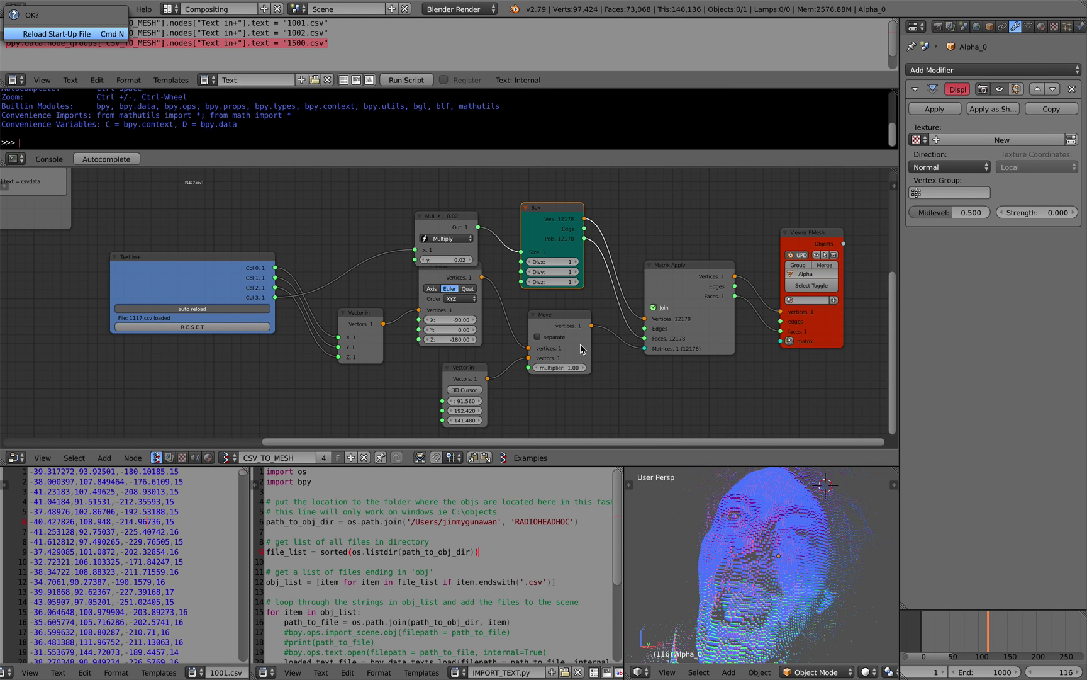
{"action": "key", "text": "Return"}
{"action": "key", "text": "a"}
{"action": "key", "text": "x"}
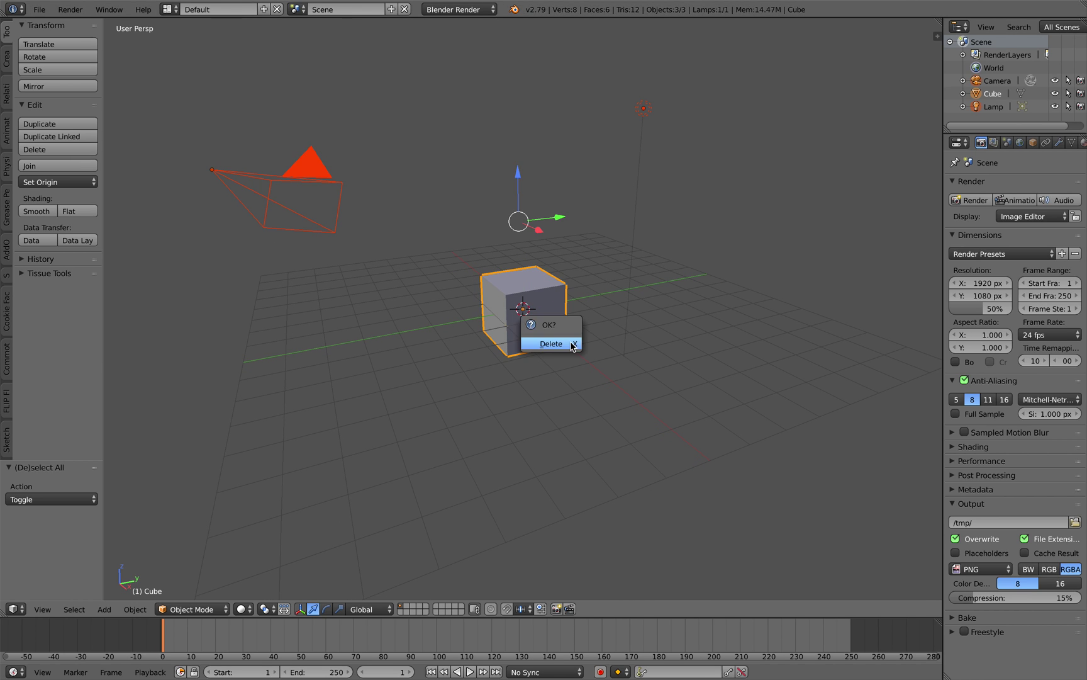
{"action": "left_click", "coordinate": [580, 346]}
Switch to the Compositing screen layout and save the file on the Desktop as sv_read_multiple_csv_001
{"action": "left_click", "coordinate": [168, 9]}
{"action": "left_click", "coordinate": [183, 61]}
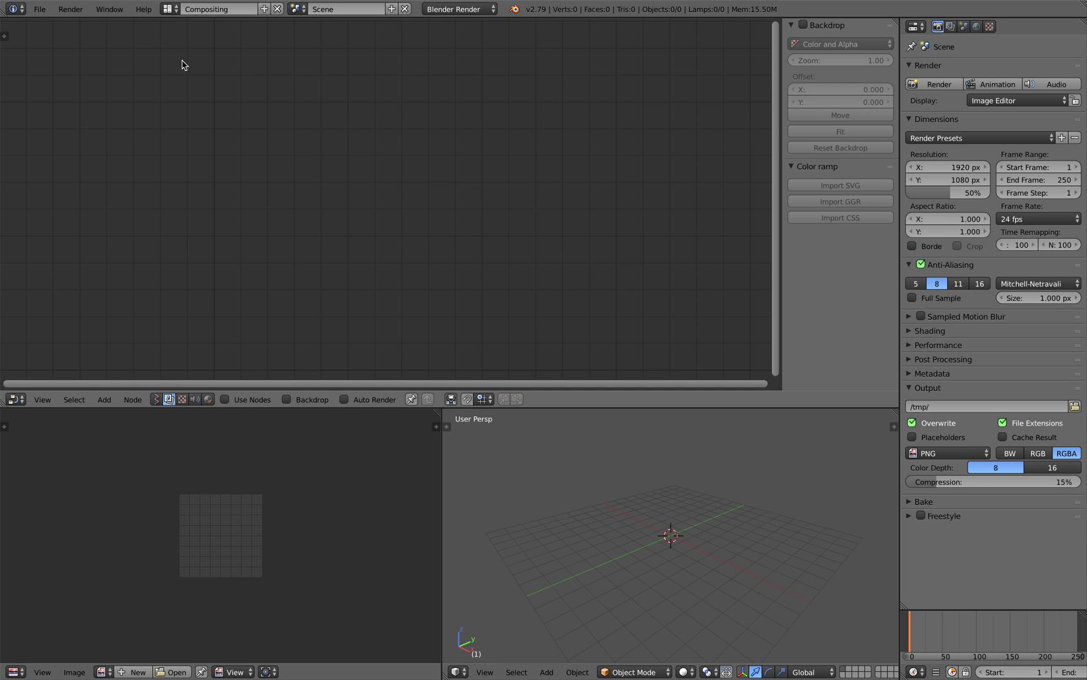
{"action": "left_click", "coordinate": [40, 8]}
{"action": "left_click", "coordinate": [65, 121]}
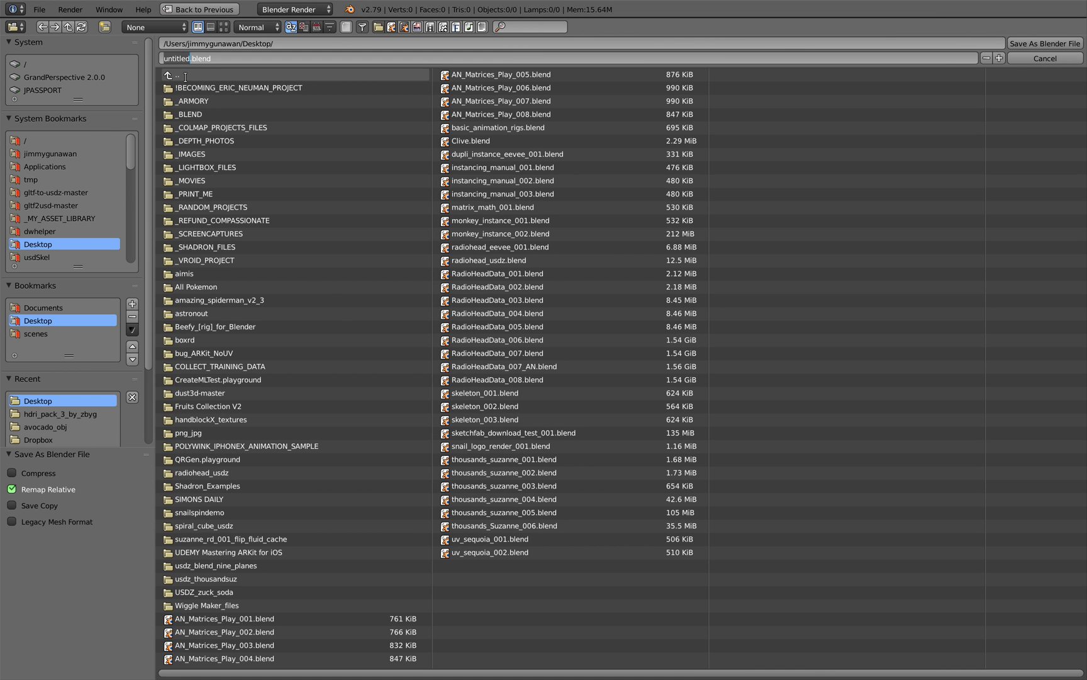
{"action": "type", "text": "sv_read_multiple_csv_001"}
{"action": "key", "text": "Return"}
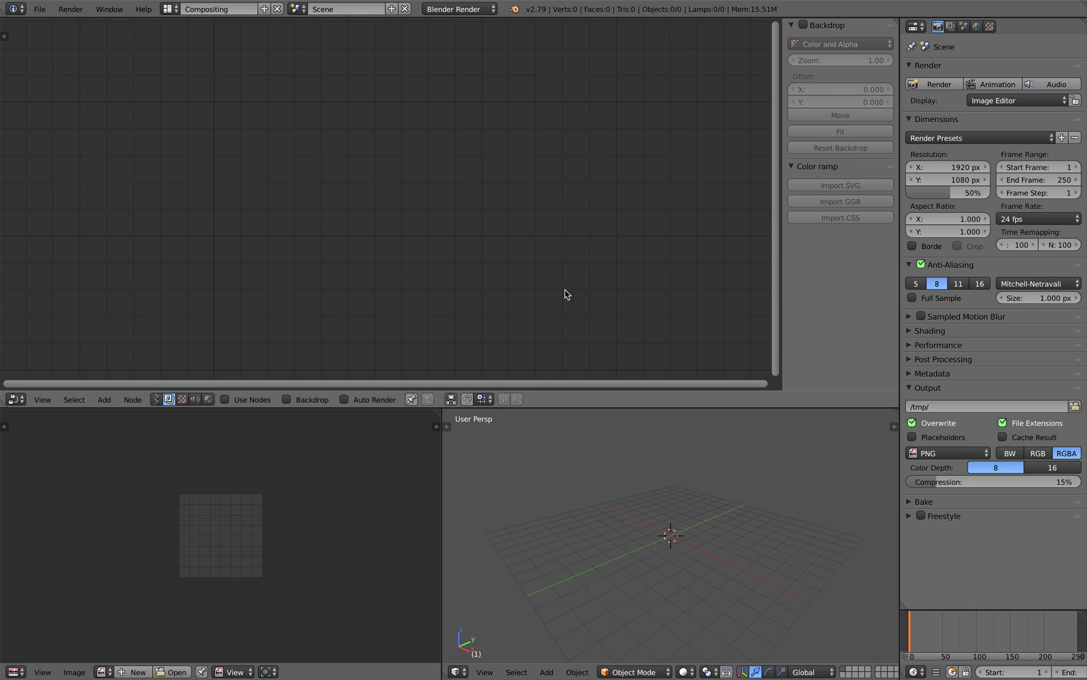
Change the UV/Image Editor area into a Text Editor
{"action": "left_click", "coordinate": [16, 671]}
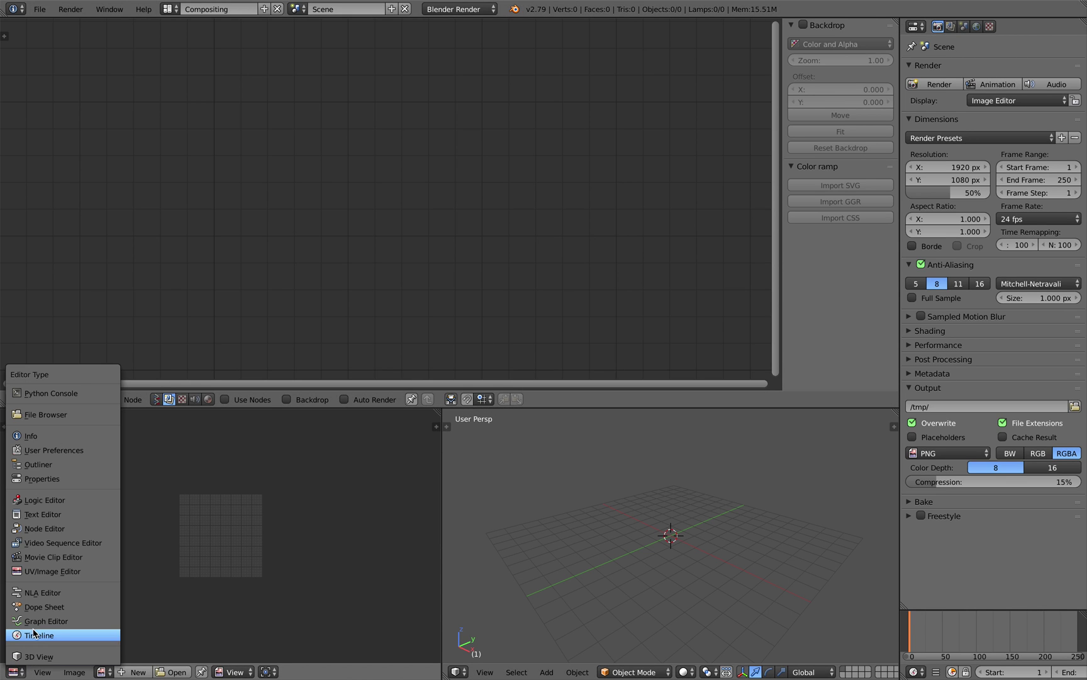
{"action": "left_click", "coordinate": [43, 515]}
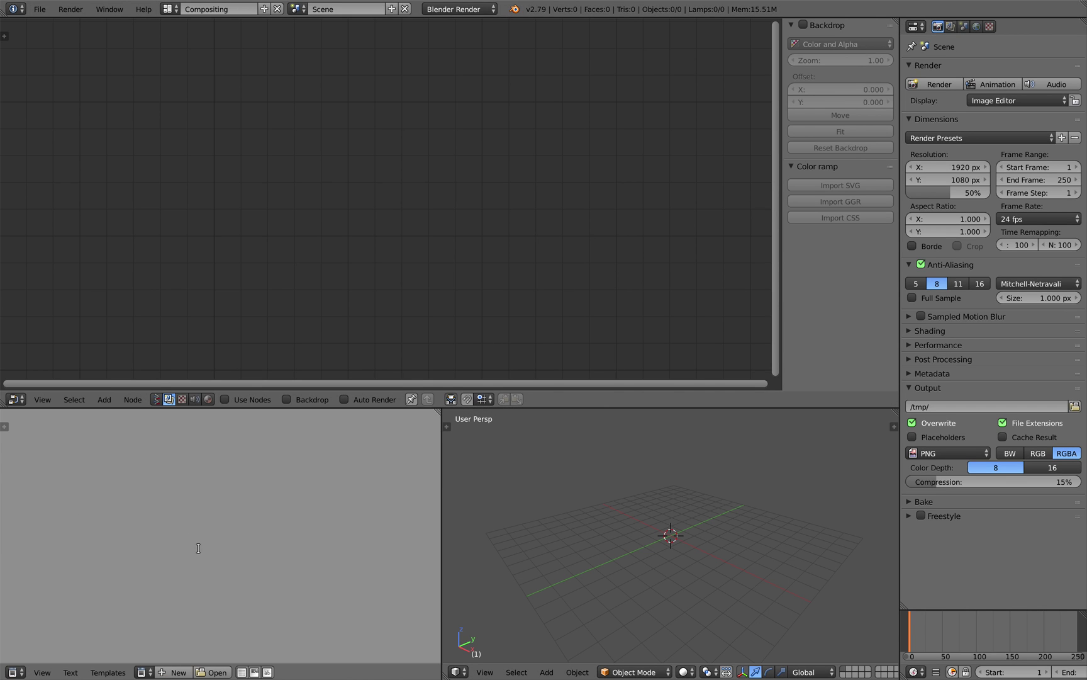
{"action": "left_click", "coordinate": [178, 672]}
Switch to Finder, locate 1.csv in the HoC_AnimationData1_v1 folder, and bring it into Blender's Text Editor
{"action": "key", "text": "ctrl+Left"}
{"action": "key", "text": "ctrl+Left"}
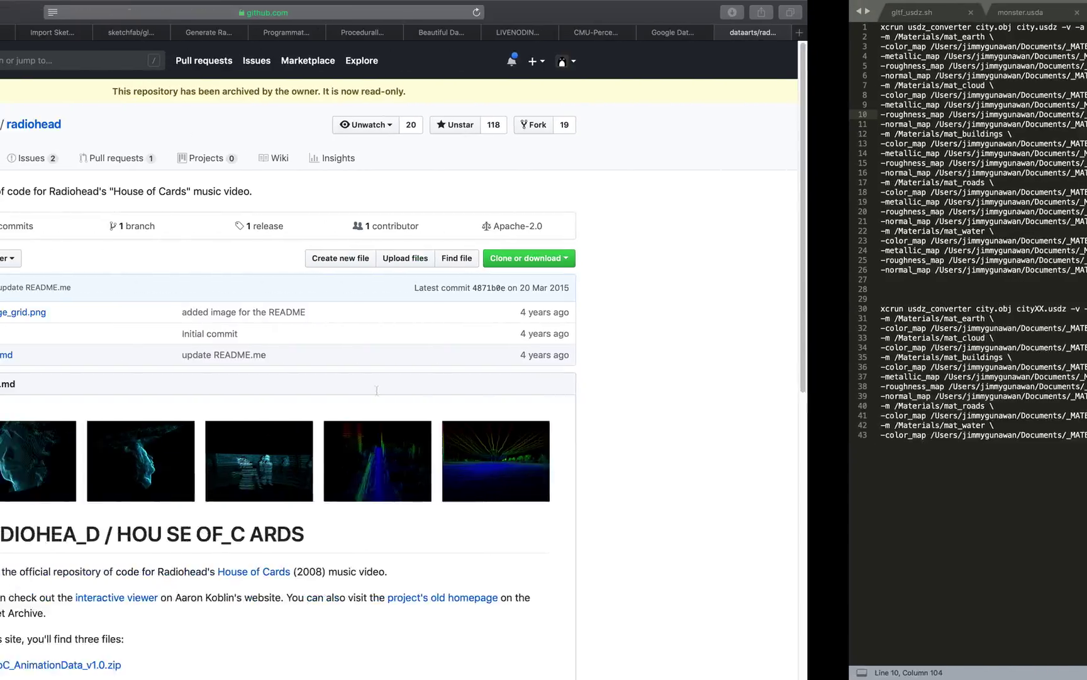
{"action": "key", "text": "ctrl+Left"}
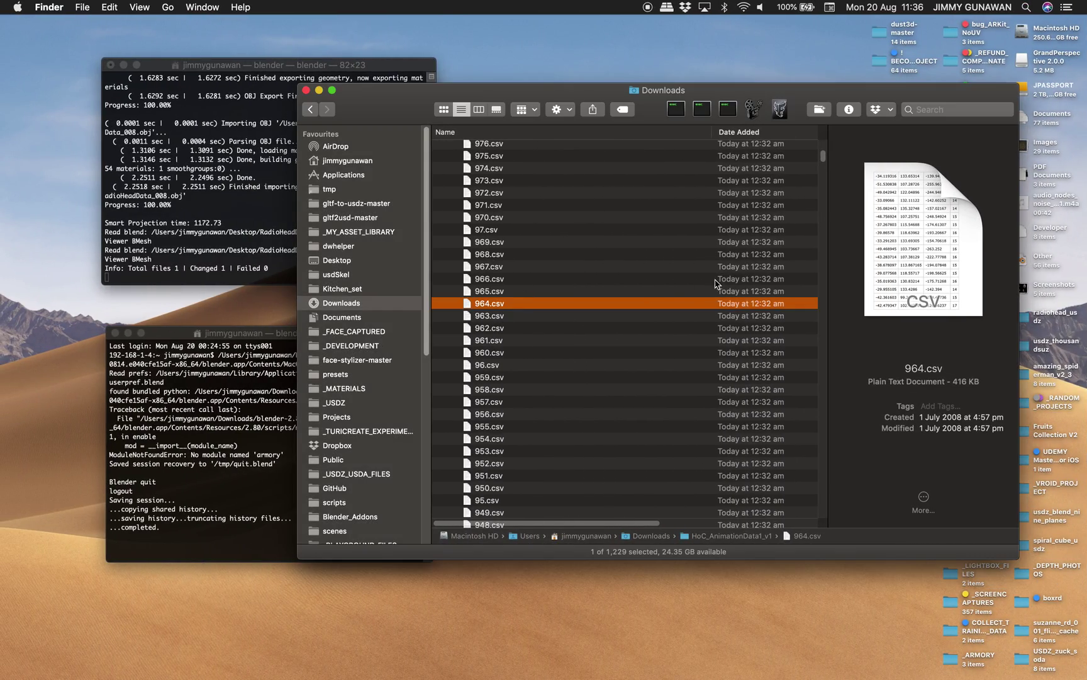
{"action": "left_click_drag", "start_coordinate": [823, 156], "coordinate": [821, 448]}
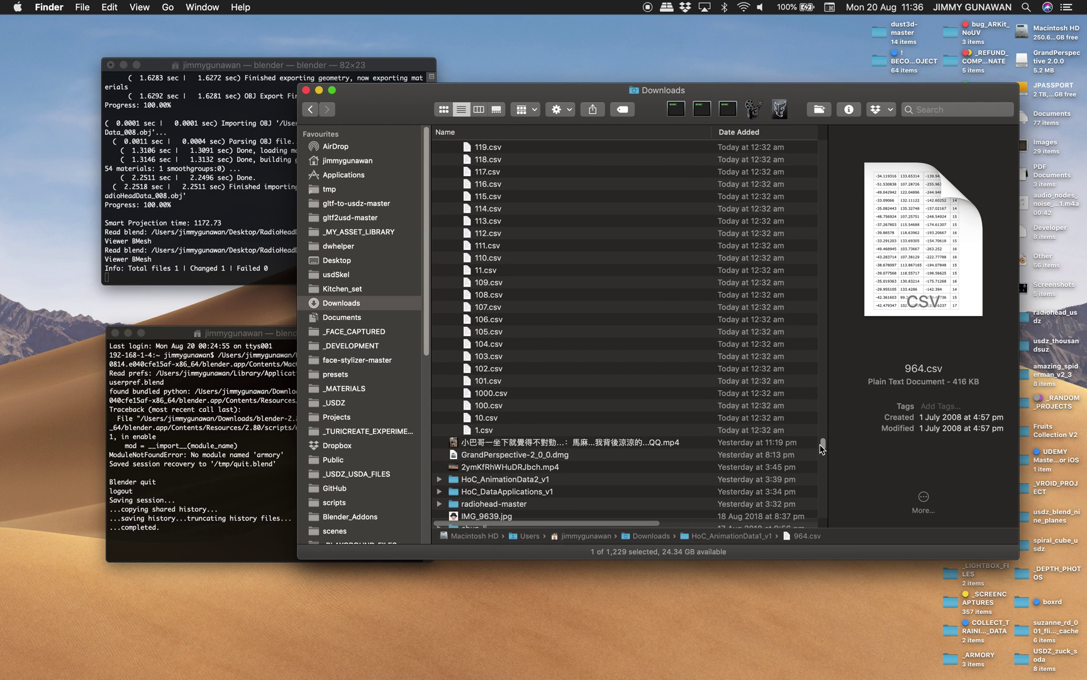
{"action": "left_click", "coordinate": [499, 431]}
{"action": "left_click_drag", "start_coordinate": [484, 433], "coordinate": [269, 478]}
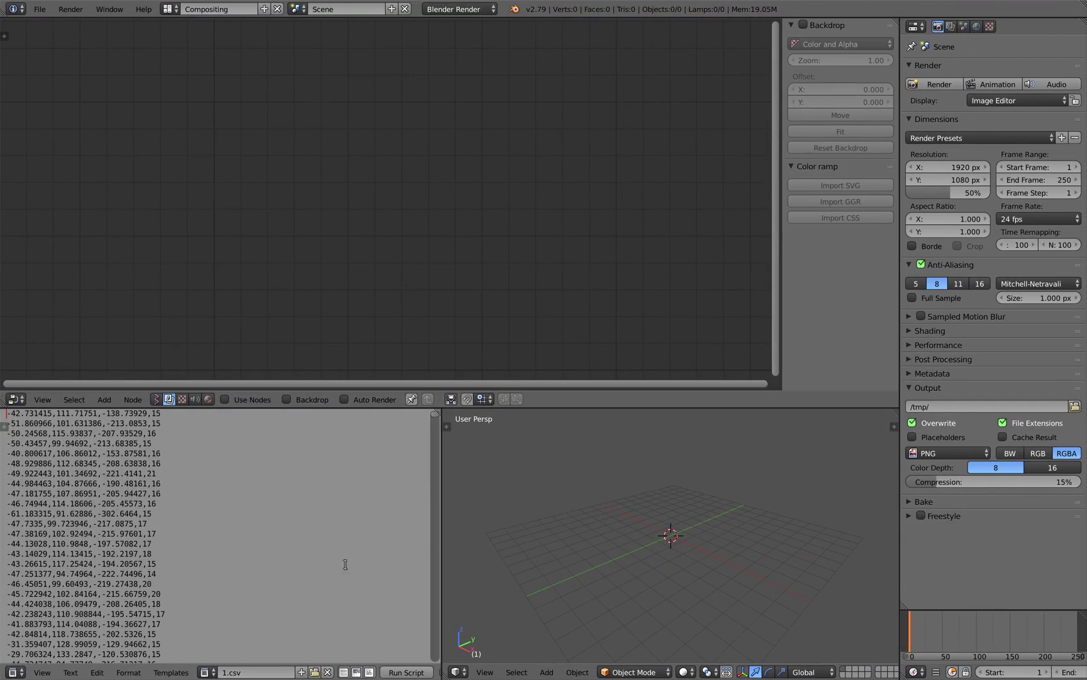
Turn on line numbers and syntax highlighting for 1.csv and look over its value rows
{"action": "left_click", "coordinate": [345, 672]}
{"action": "left_click", "coordinate": [369, 672]}
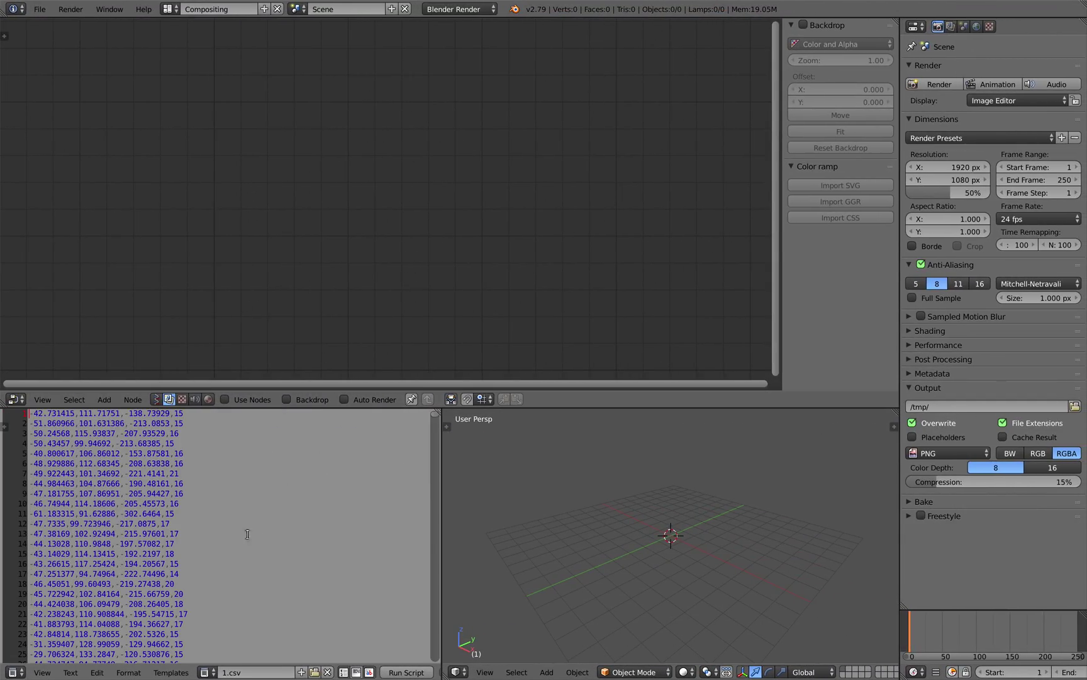
{"action": "left_click_drag", "start_coordinate": [126, 448], "coordinate": [123, 564]}
{"action": "left_click", "coordinate": [128, 534]}
Create a new Sverchok node tree and add a Text in+ node to it
{"action": "left_click", "coordinate": [155, 399]}
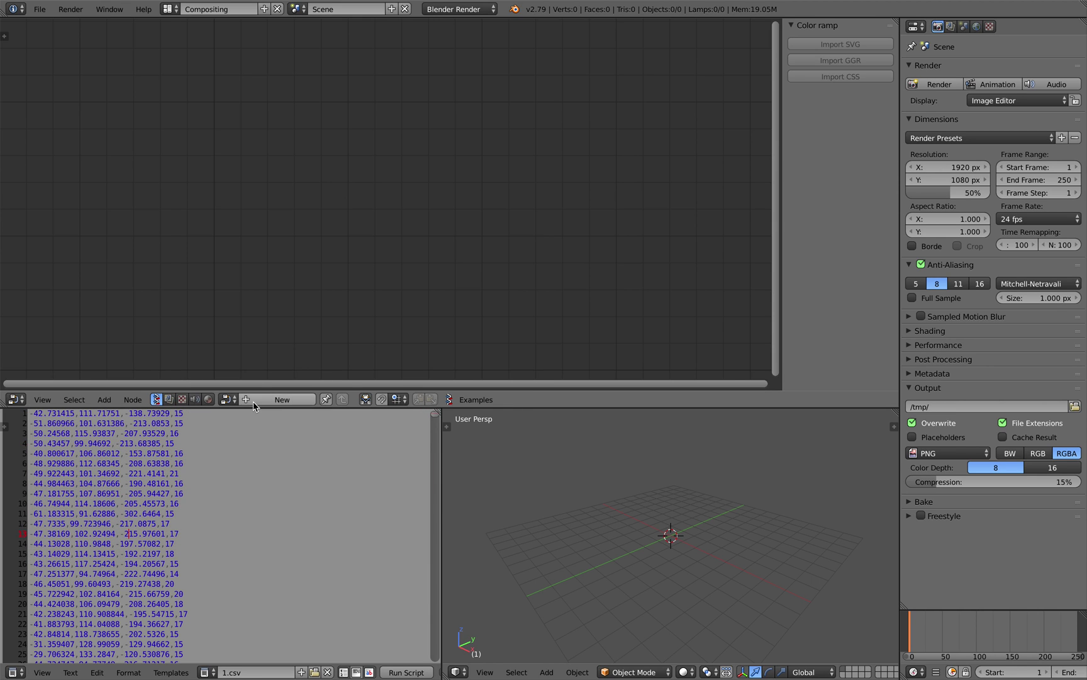
{"action": "left_click", "coordinate": [255, 406]}
{"action": "key", "text": "shift+a"}
{"action": "left_click", "coordinate": [236, 197]}
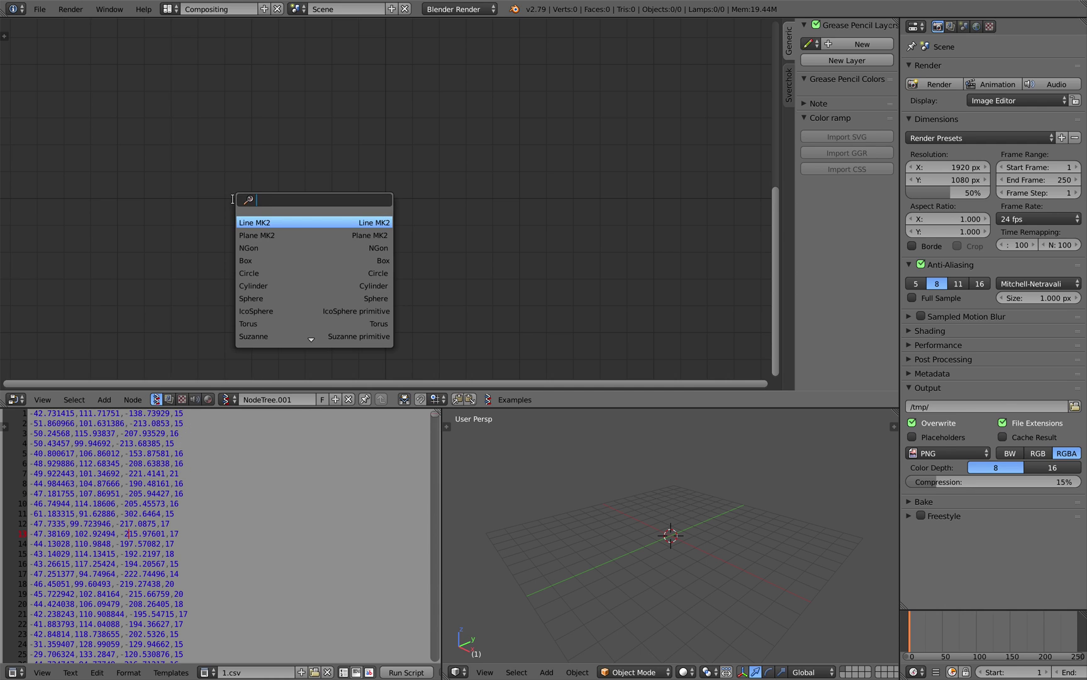
{"action": "type", "text": "text in"}
{"action": "key", "text": "Return"}
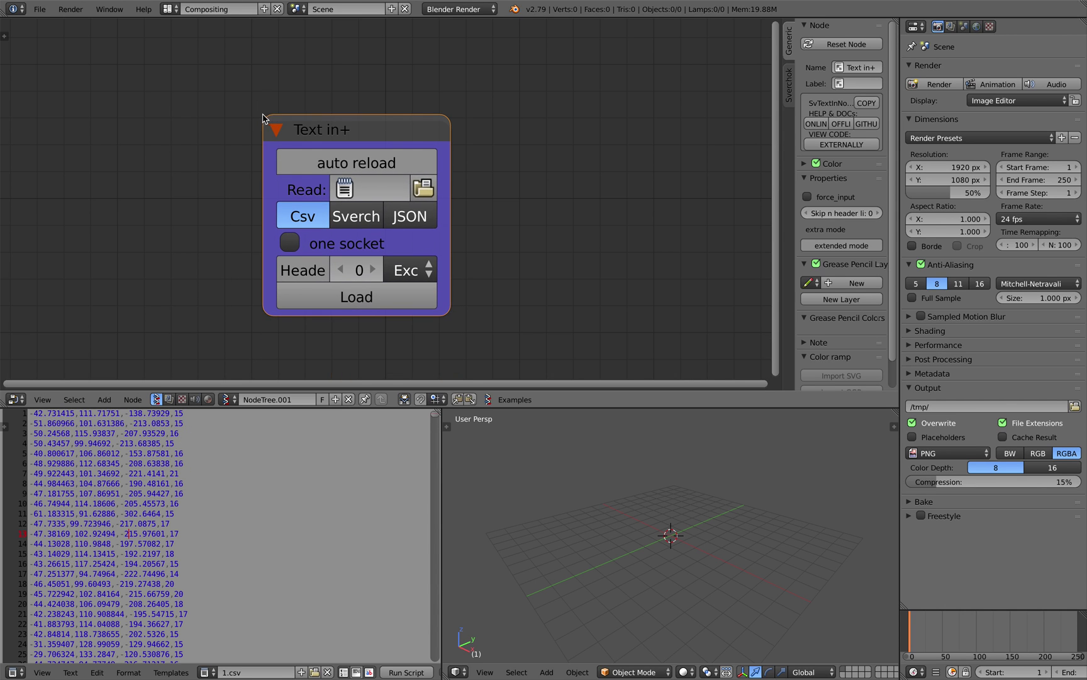
Place and widen the Text in+ node and choose 1.csv as the text it reads
{"action": "left_click", "coordinate": [263, 119]}
{"action": "left_click_drag", "start_coordinate": [450, 204], "coordinate": [519, 205]}
{"action": "left_click", "coordinate": [418, 188]}
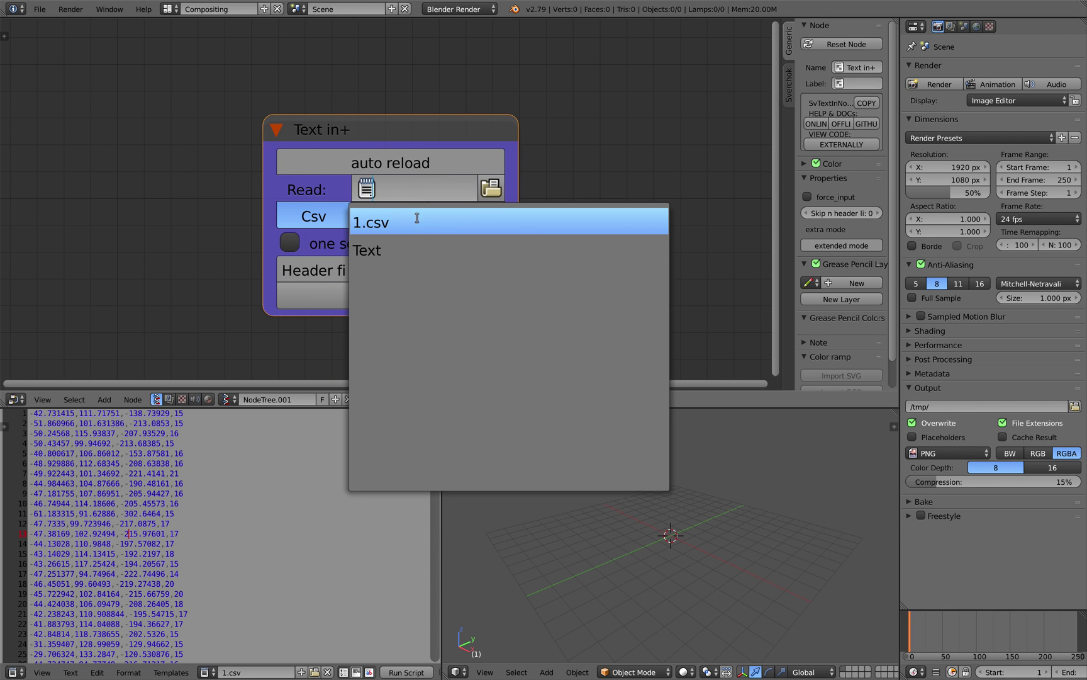
{"action": "left_click", "coordinate": [417, 217]}
{"action": "scroll", "coordinate": [226, 209], "scroll_direction": "down", "scroll_amount": 1}
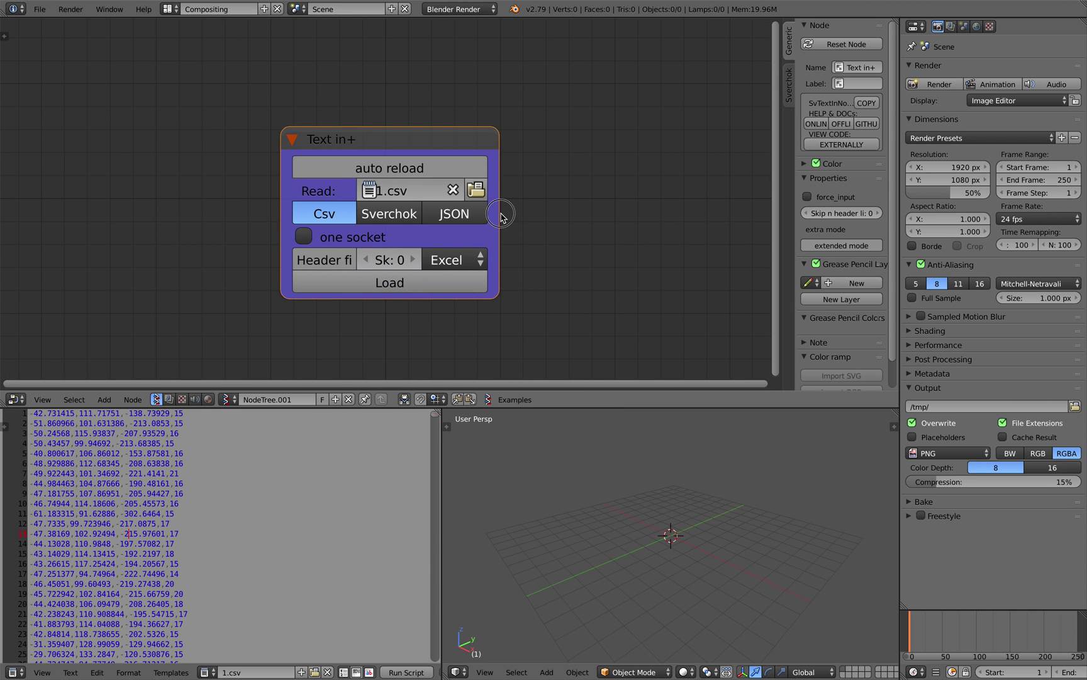
{"action": "left_click_drag", "start_coordinate": [496, 214], "coordinate": [578, 221]}
{"action": "scroll", "coordinate": [593, 226], "scroll_direction": "down", "scroll_amount": 3}
Save the file over the existing one and load the CSV columns in the Text in+ node
{"action": "middle_click_drag", "start_coordinate": [586, 225], "coordinate": [475, 229]}
{"action": "key", "text": "ctrl+s"}
{"action": "left_click", "coordinate": [476, 229]}
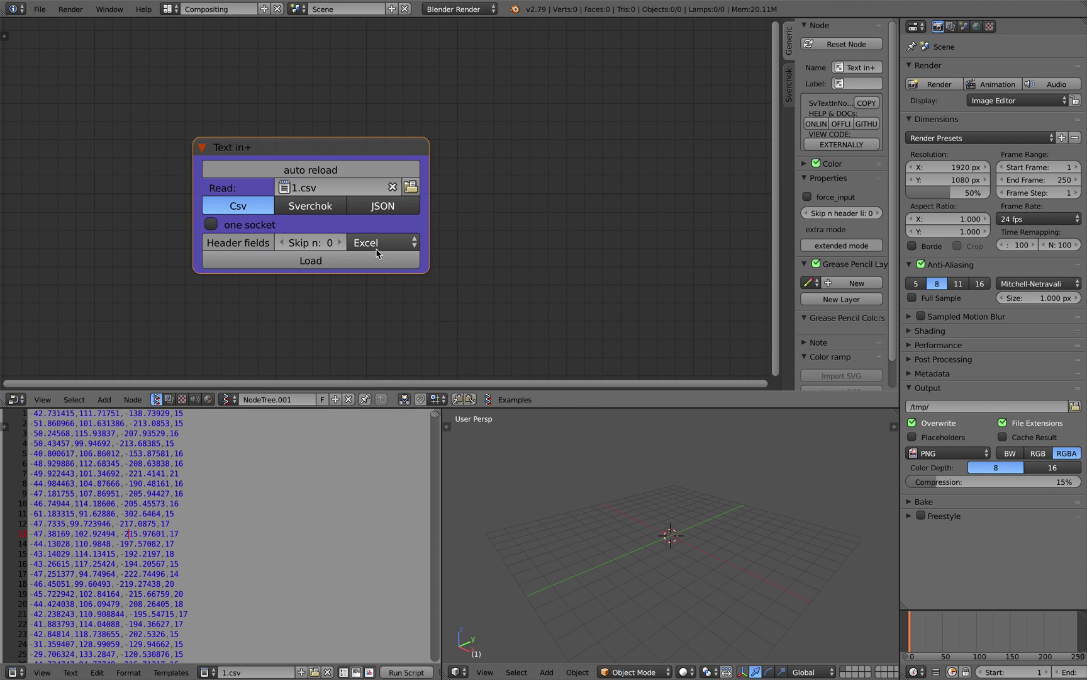
{"action": "left_click", "coordinate": [375, 260]}
{"action": "scroll", "coordinate": [536, 255], "scroll_direction": "down", "scroll_amount": 3}
{"action": "middle_click_drag", "start_coordinate": [536, 255], "coordinate": [481, 237]}
{"action": "scroll", "coordinate": [481, 236], "scroll_direction": "up", "scroll_amount": 4}
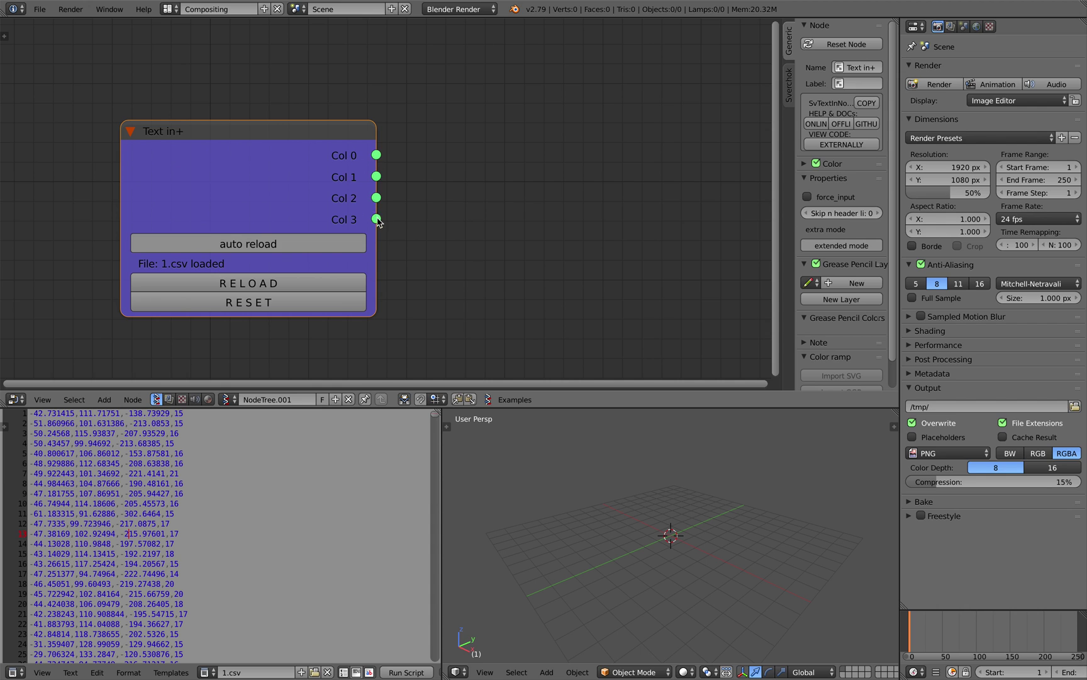
Add a Vector in node and link Col 0, Col 1 and Col 2 to its X, Y and Z inputs
{"action": "middle_click_drag", "start_coordinate": [558, 145], "coordinate": [524, 122]}
{"action": "key", "text": "alt+space"}
{"action": "type", "text": "vector i"}
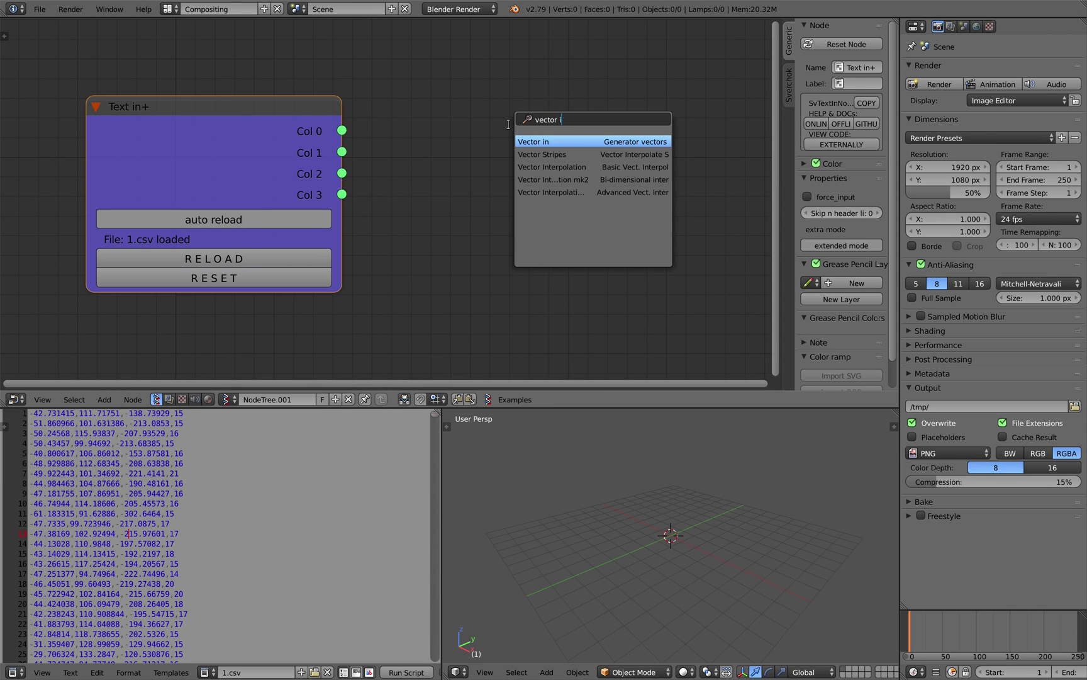
{"action": "key", "text": "Return"}
{"action": "left_click", "coordinate": [484, 80]}
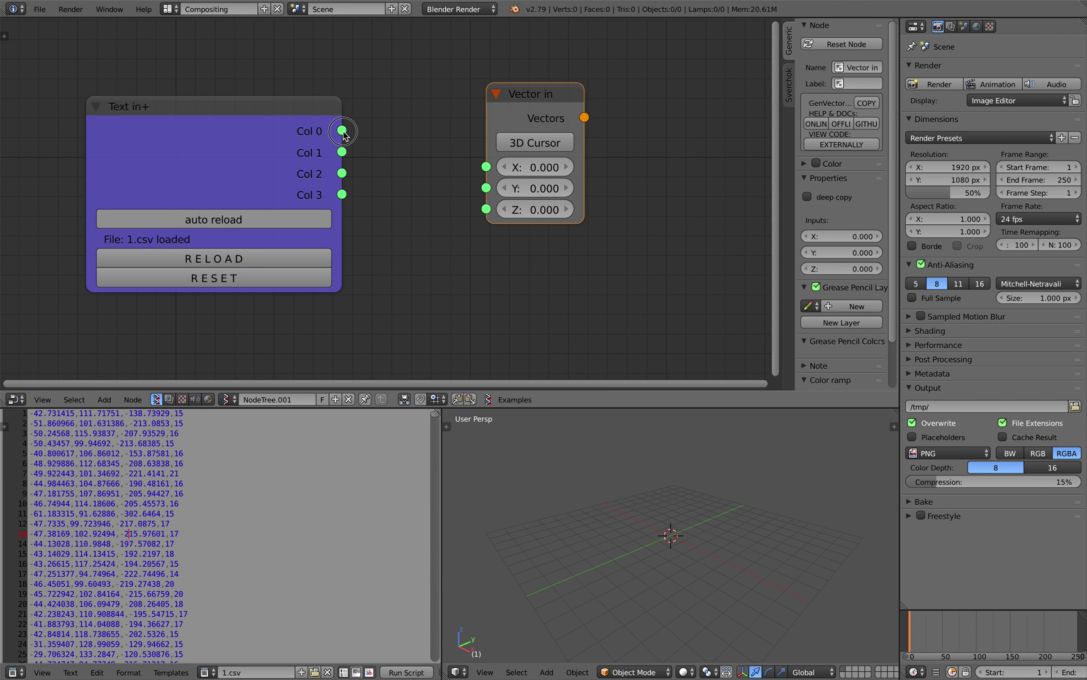
{"action": "mouse_move", "coordinate": [341, 130]}
{"action": "left_mouse_down"}
{"action": "mouse_move", "coordinate": [486, 169]}
{"action": "mouse_move", "coordinate": [342, 152]}
{"action": "left_mouse_up"}
{"action": "left_click_drag", "start_coordinate": [486, 189], "coordinate": [342, 173]}
{"action": "left_click_drag", "start_coordinate": [498, 150], "coordinate": [449, 164]}
Add a Viewer BMesh node and link the Vector in node's Vectors output to its vertices input
{"action": "key", "text": "alt+space"}
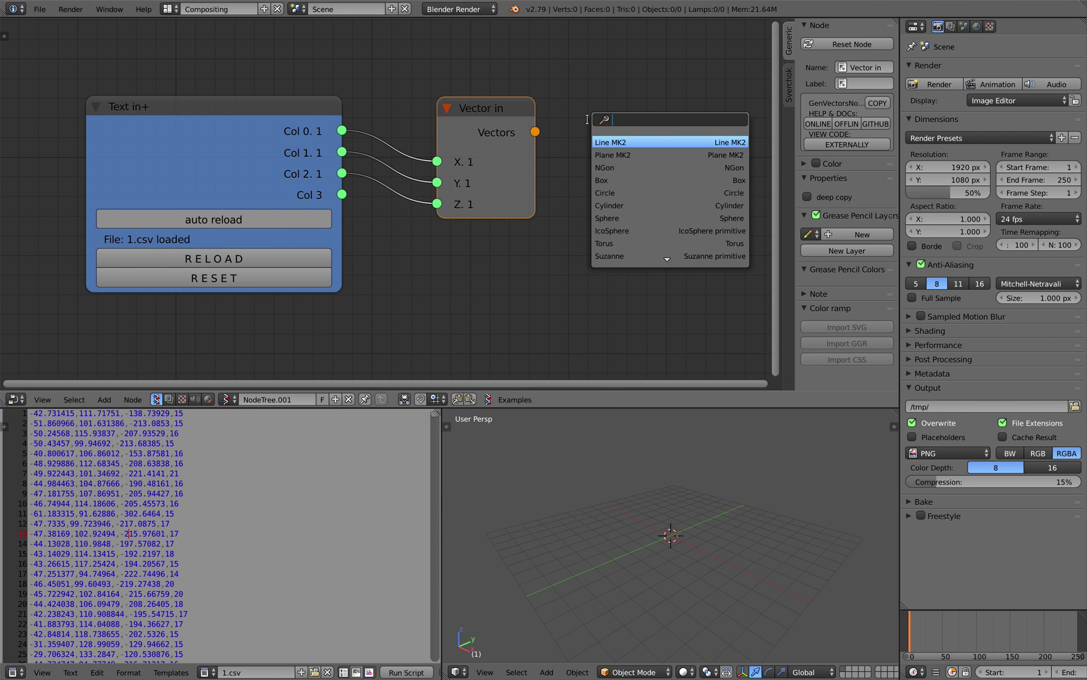
{"action": "type", "text": "bm"}
{"action": "key", "text": "Return"}
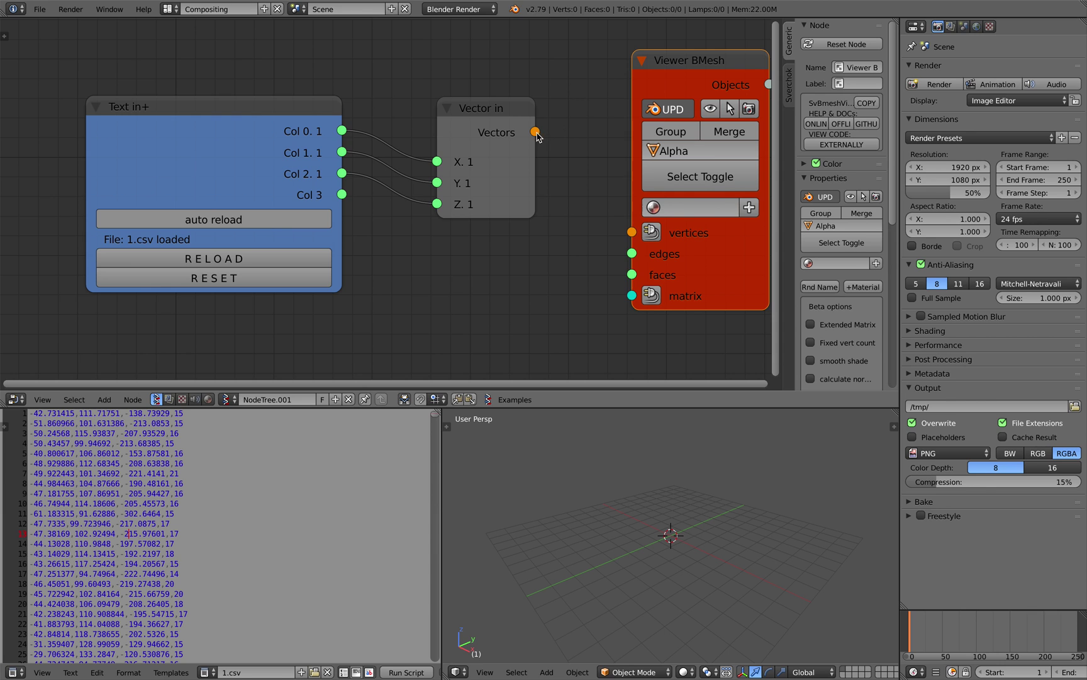
{"action": "left_click_drag", "start_coordinate": [537, 136], "coordinate": [632, 232]}
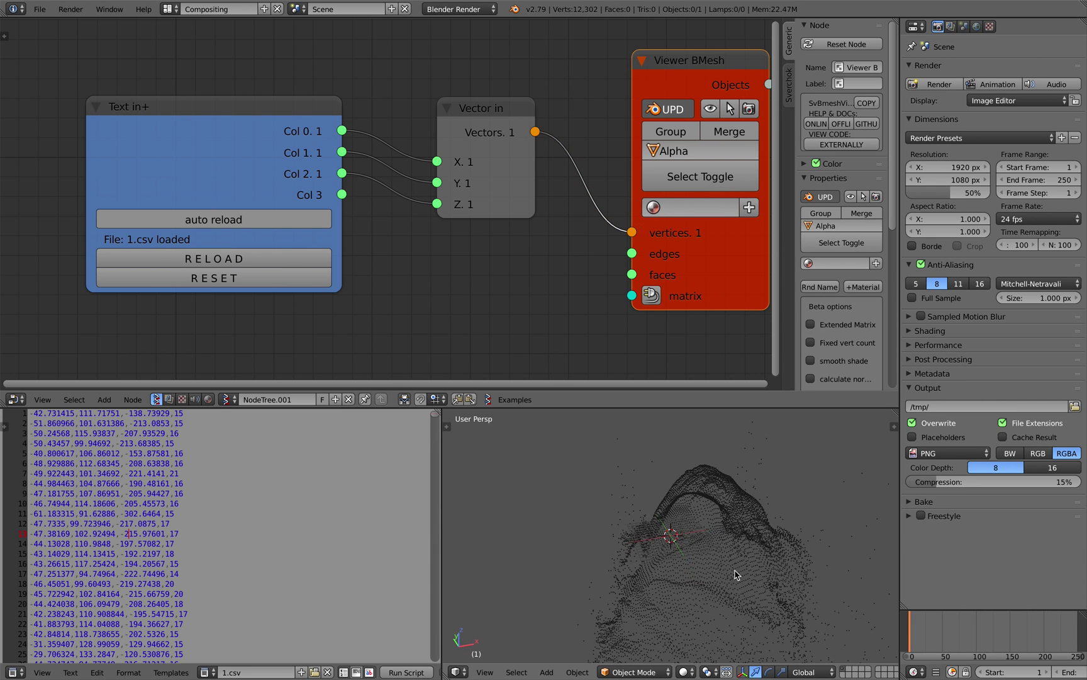
Add a Monkey mesh near the point cloud as a size reference, scale it up, and select the point cloud again
{"action": "middle_click_drag", "start_coordinate": [707, 544], "coordinate": [683, 510], "text": "shift"}
{"action": "scroll", "coordinate": [679, 518], "scroll_direction": "down", "scroll_amount": 8}
{"action": "scroll", "coordinate": [680, 523], "scroll_direction": "up", "scroll_amount": 5}
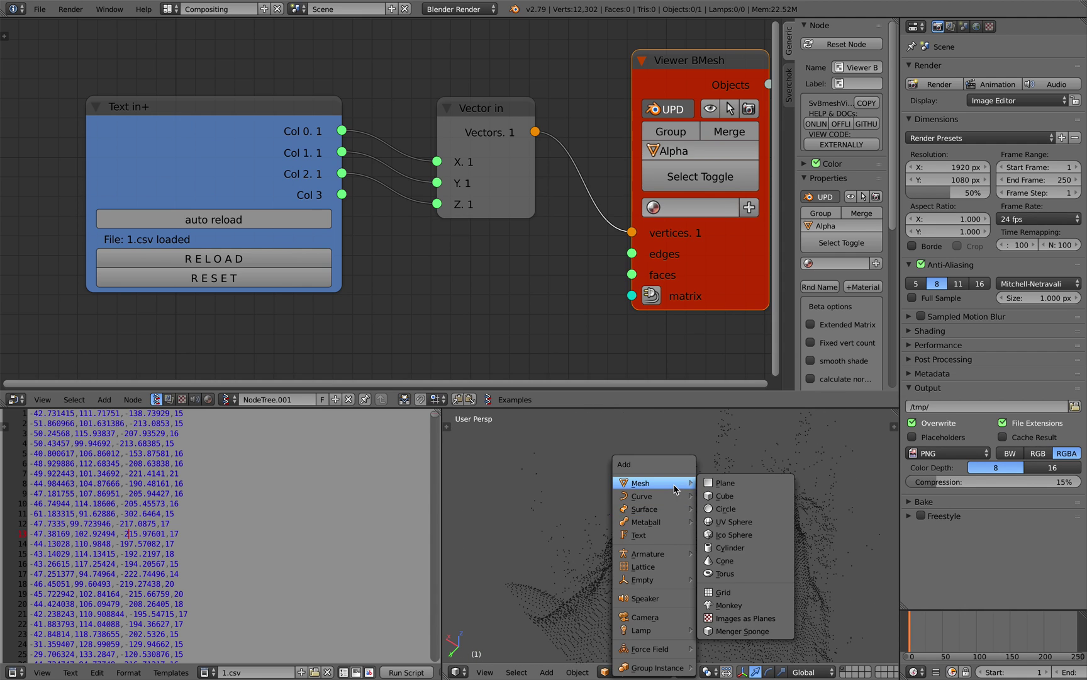
{"action": "left_click", "coordinate": [755, 607]}
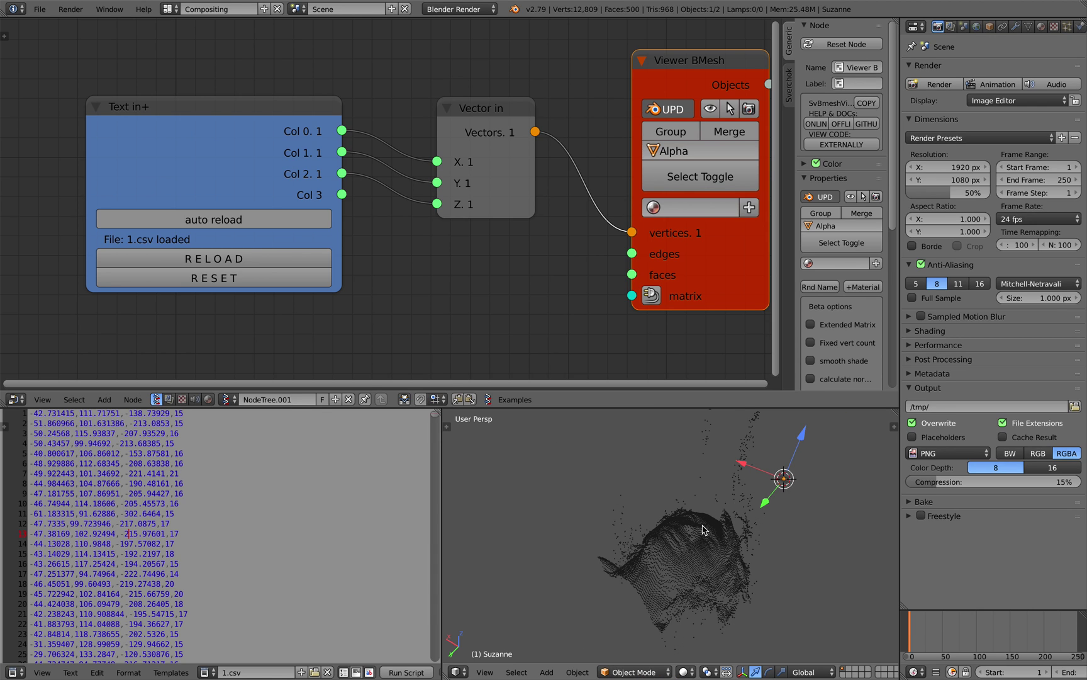
{"action": "middle_click_drag", "start_coordinate": [703, 530], "coordinate": [554, 518], "text": "shift"}
{"action": "scroll", "coordinate": [652, 500], "scroll_direction": "up", "scroll_amount": 5}
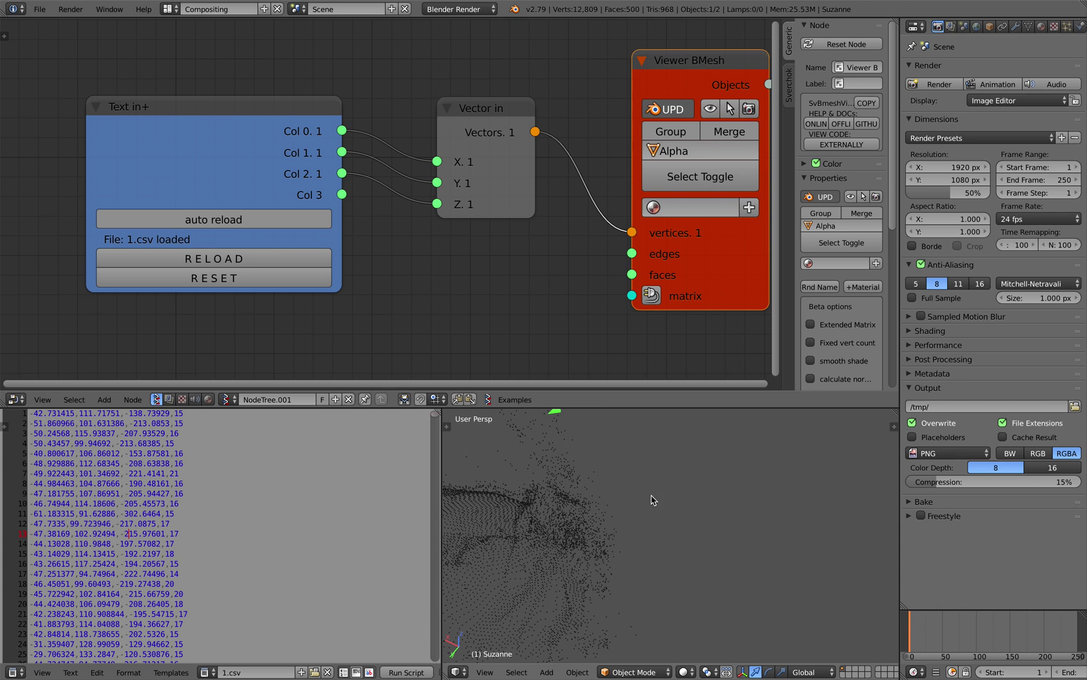
{"action": "scroll", "coordinate": [653, 501], "scroll_direction": "down", "scroll_amount": 4}
{"action": "key", "text": "s"}
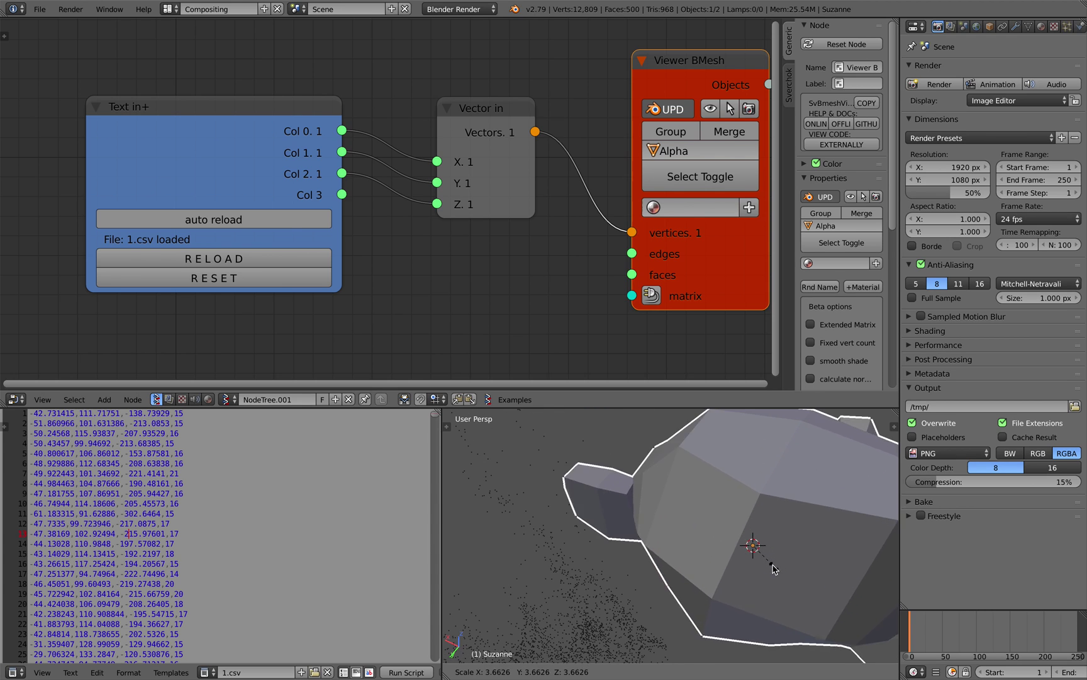
{"action": "left_click", "coordinate": [760, 554]}
{"action": "middle_click_drag", "start_coordinate": [761, 554], "coordinate": [698, 540]}
{"action": "middle_click_drag", "start_coordinate": [622, 508], "coordinate": [721, 539]}
{"action": "right_click", "coordinate": [765, 547]}
Move the Text in+ and Vector in nodes away from Viewer BMesh and save the file
{"action": "middle_click_drag", "start_coordinate": [402, 258], "coordinate": [403, 246]}
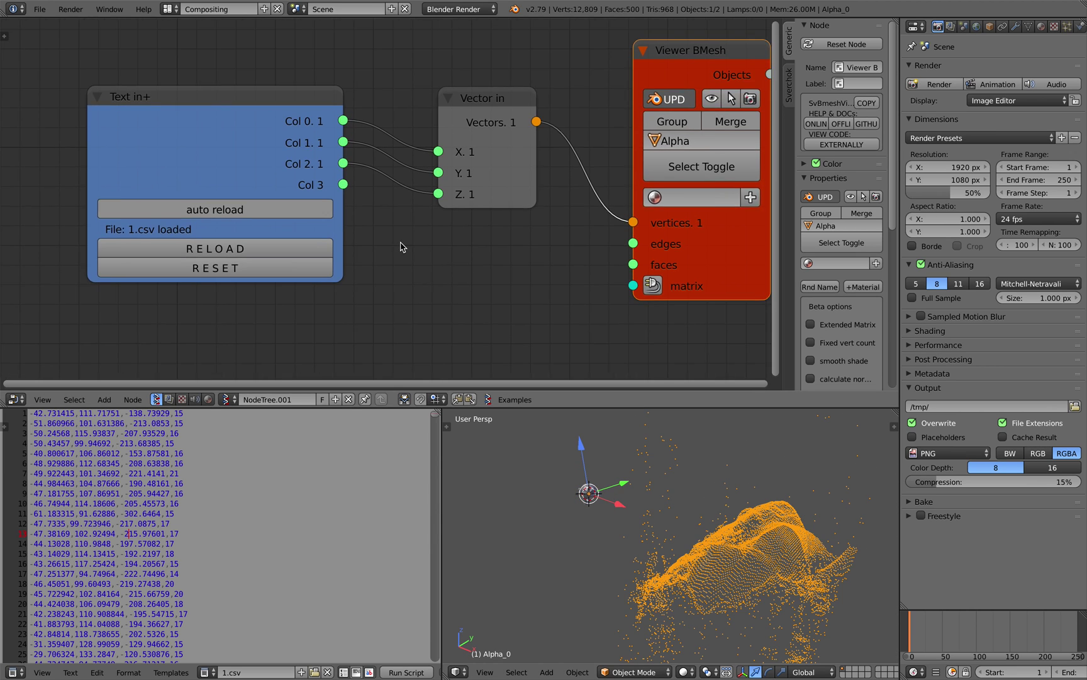
{"action": "scroll", "coordinate": [416, 246], "scroll_direction": "down", "scroll_amount": 2}
{"action": "left_click_drag", "start_coordinate": [324, 132], "coordinate": [186, 144]}
{"action": "left_click_drag", "start_coordinate": [456, 117], "coordinate": [363, 118]}
{"action": "key", "text": "ctrl+s"}
{"action": "left_click", "coordinate": [359, 125]}
{"action": "middle_click_drag", "start_coordinate": [634, 211], "coordinate": [531, 219]}
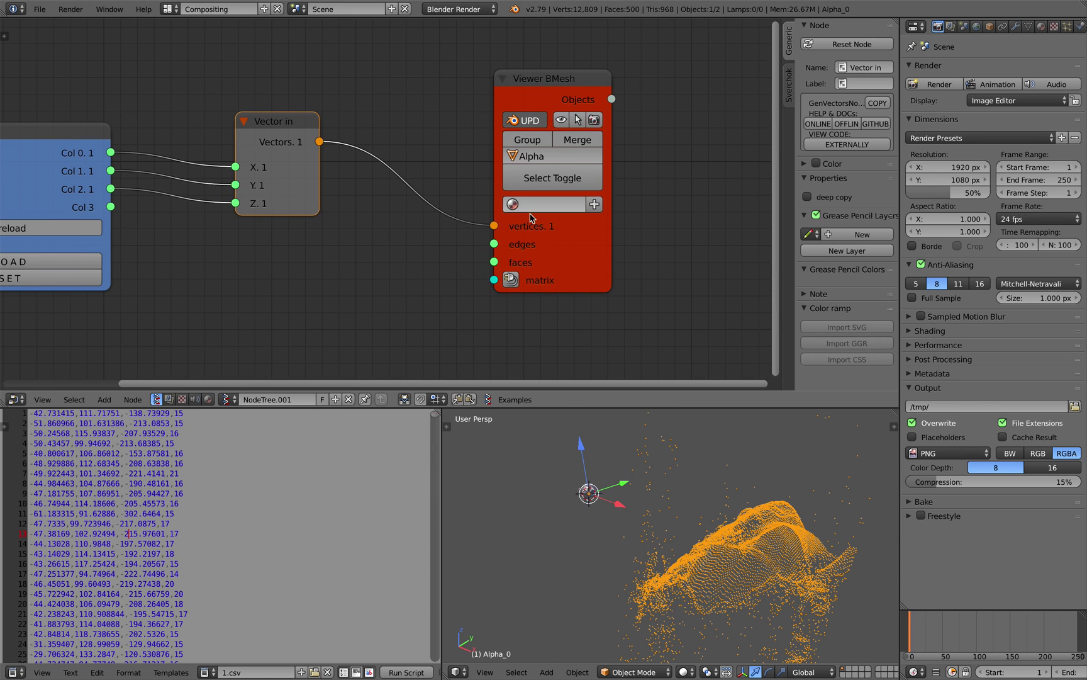
Insert a Rotation node between Vector in and Viewer BMesh and set it to Euler mode
{"action": "left_click_drag", "start_coordinate": [556, 238], "coordinate": [624, 234]}
{"action": "key", "text": "alt+space"}
{"action": "type", "text": "rotation"}
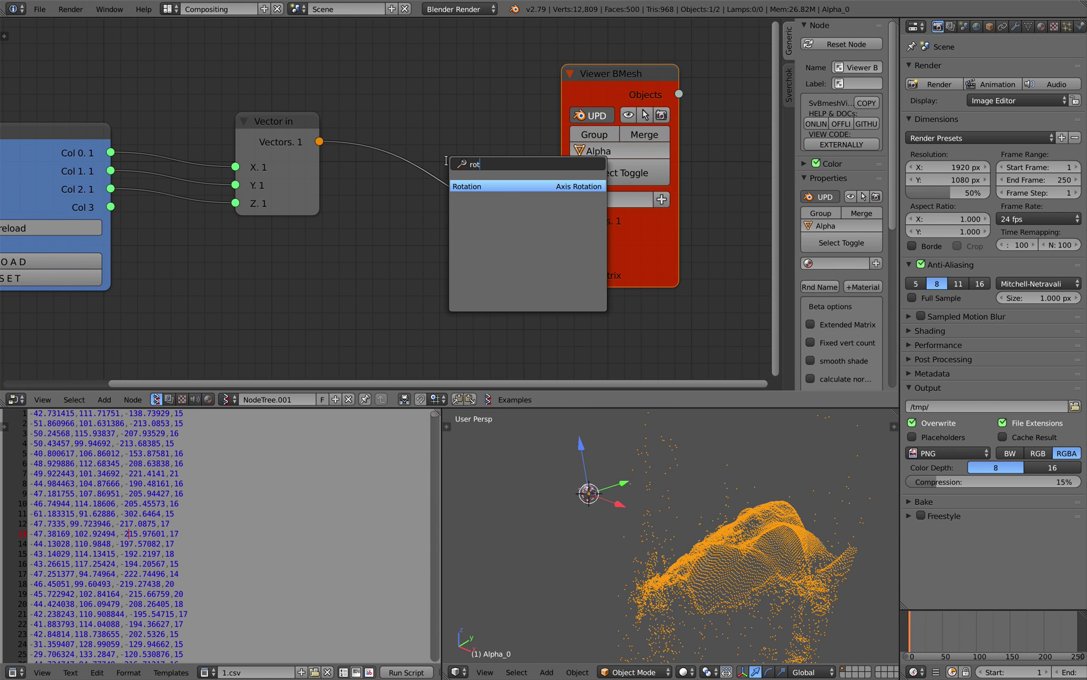
{"action": "key", "text": "Return"}
{"action": "left_click", "coordinate": [472, 167]}
{"action": "left_click", "coordinate": [473, 169]}
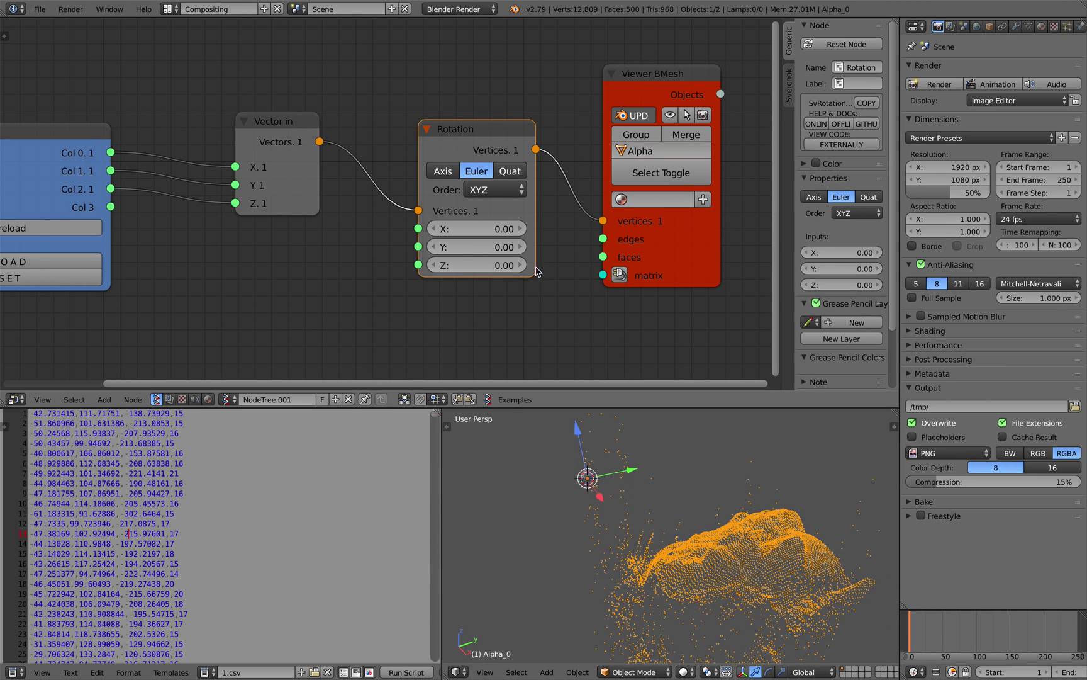
Set the Rotation node's X angle to -108 and its Z angle to 180 to turn the face upright
{"action": "left_click_drag", "start_coordinate": [479, 228], "coordinate": [381, 229]}
{"action": "scroll", "coordinate": [560, 330], "scroll_direction": "down", "scroll_amount": 1}
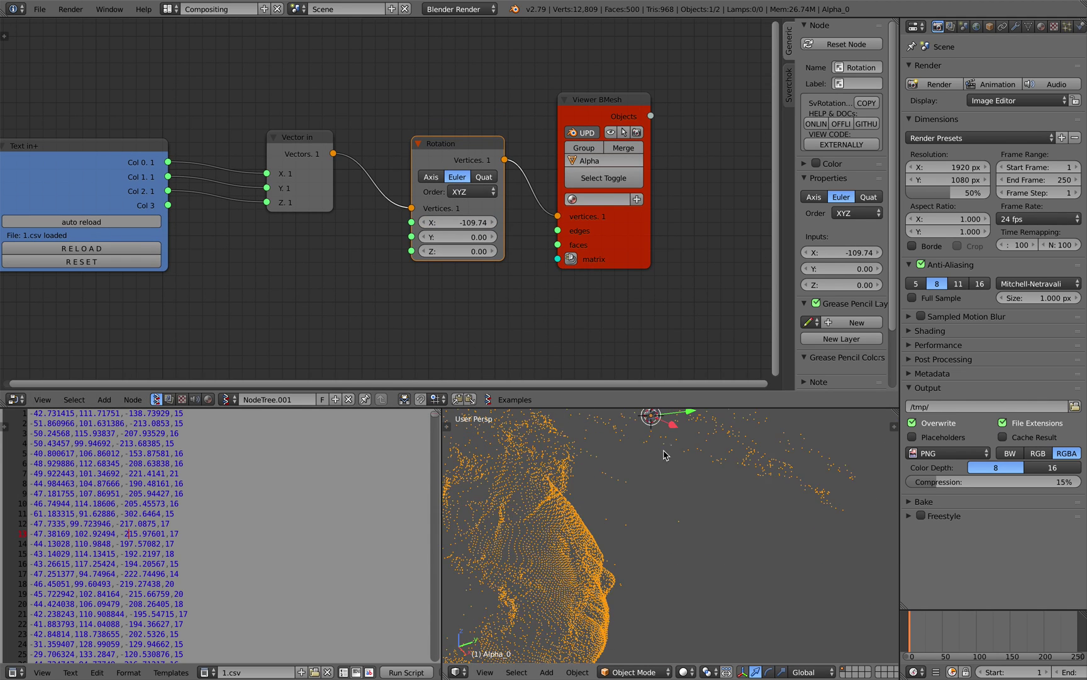
{"action": "type", "text": "90"}
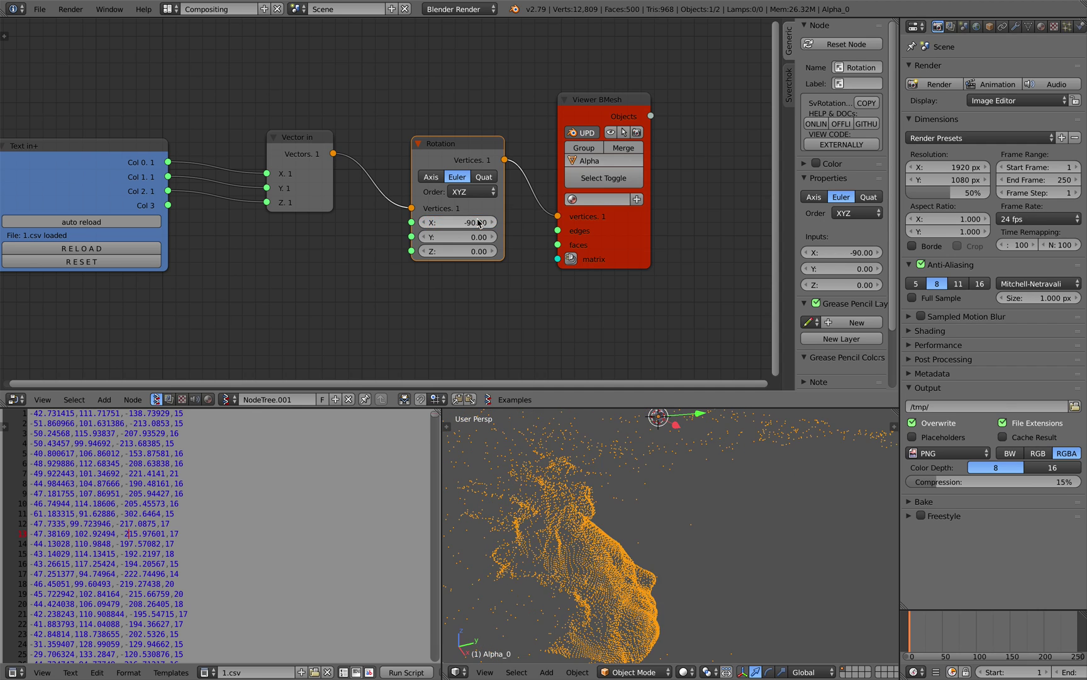
{"action": "key", "text": "Return"}
{"action": "left_click_drag", "start_coordinate": [458, 222], "coordinate": [503, 251]}
{"action": "left_click", "coordinate": [456, 253]}
{"action": "key", "text": "Return"}
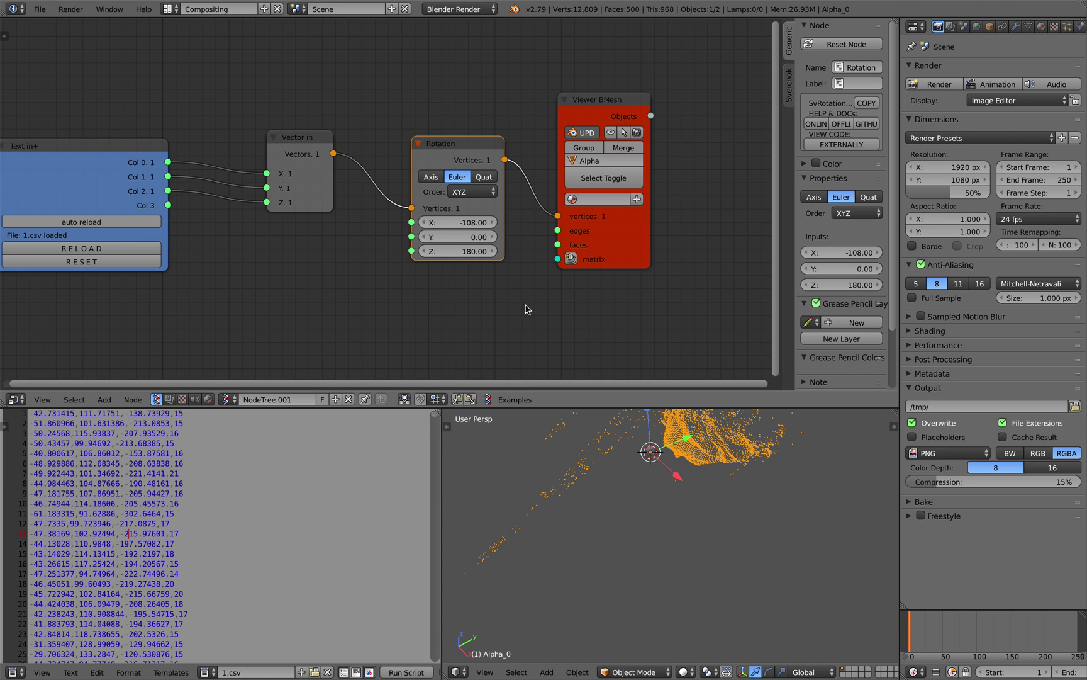
{"action": "middle_click_drag", "start_coordinate": [576, 464], "coordinate": [661, 497]}
Make room before Viewer BMesh and insert a Move node after the Rotation node
{"action": "left_click_drag", "start_coordinate": [610, 244], "coordinate": [741, 251]}
{"action": "key", "text": "shift+a"}
{"action": "left_click", "coordinate": [634, 214]}
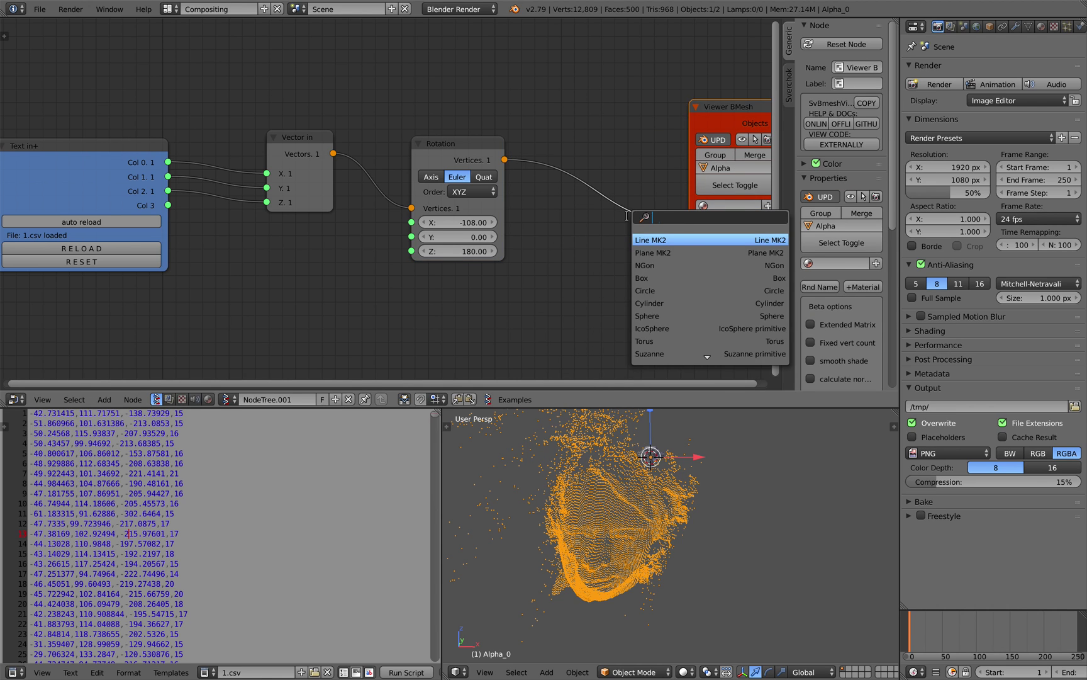
{"action": "type", "text": "mo"}
{"action": "key", "text": "Return"}
{"action": "left_click", "coordinate": [583, 156]}
Add a Vector in node to the Move node's vectors input, place it below the Rotation node, and save the file
{"action": "left_click", "coordinate": [603, 241]}
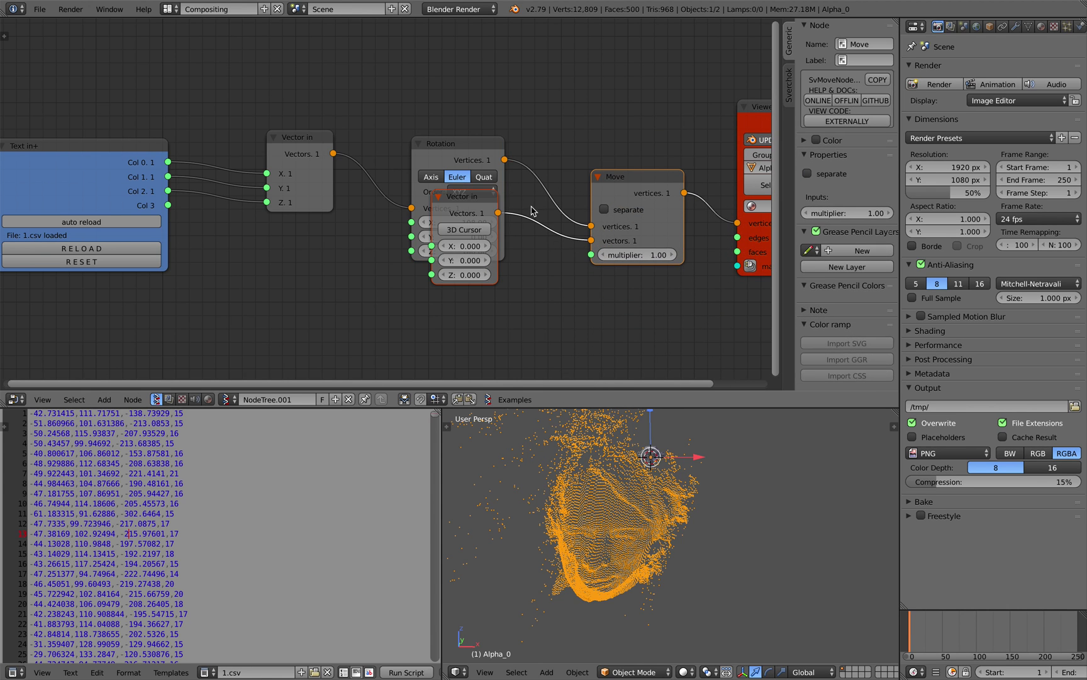
{"action": "left_click_drag", "start_coordinate": [480, 206], "coordinate": [513, 266]}
{"action": "middle_click_drag", "start_coordinate": [507, 255], "coordinate": [478, 228]}
{"action": "key", "text": "ctrl+s"}
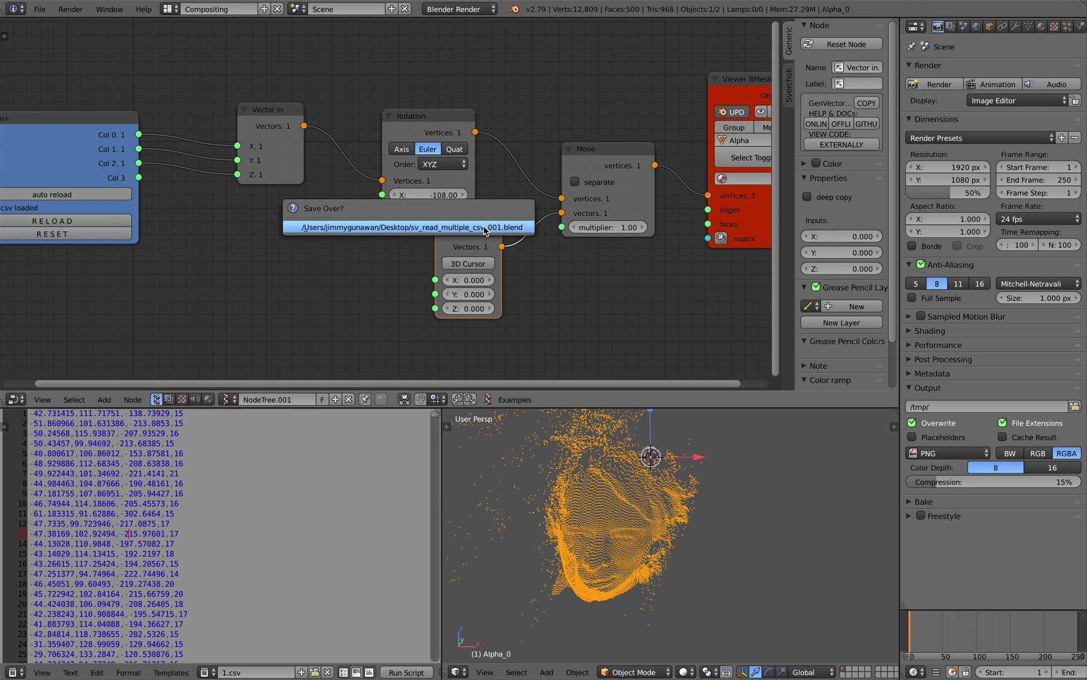
{"action": "left_click", "coordinate": [477, 228]}
Set the Move vector to X 69.66 and Z 87.78, set the Rotation's Y angle to 2.64, and save
{"action": "left_click_drag", "start_coordinate": [468, 309], "coordinate": [604, 308]}
{"action": "left_click_drag", "start_coordinate": [468, 280], "coordinate": [488, 280]}
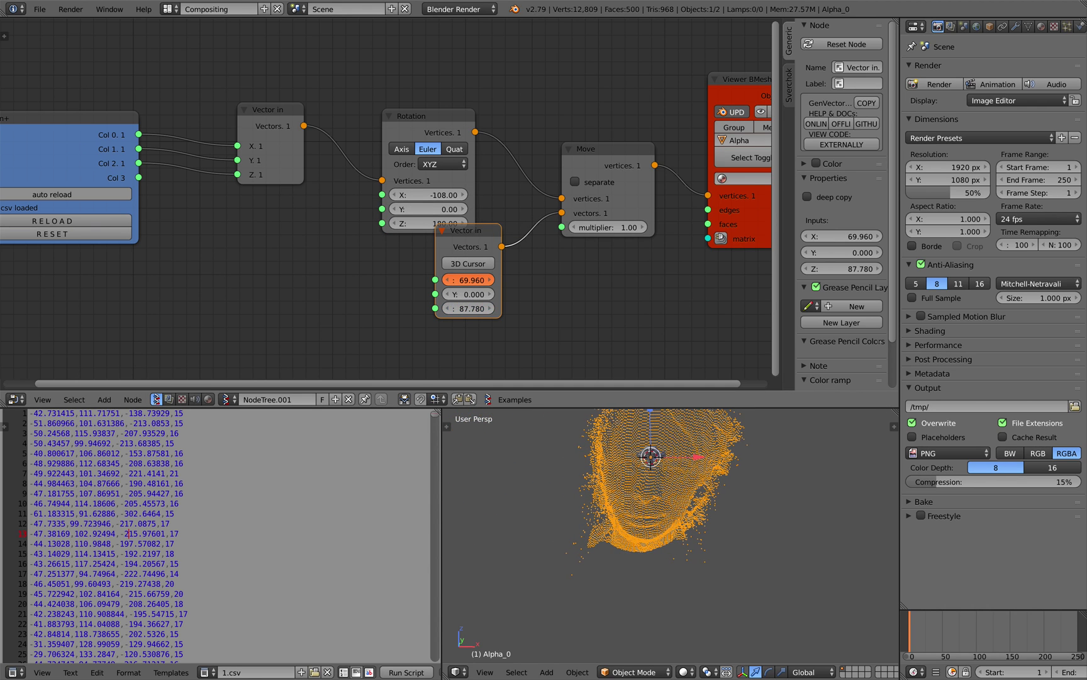
{"action": "left_click_drag", "start_coordinate": [442, 209], "coordinate": [445, 209]}
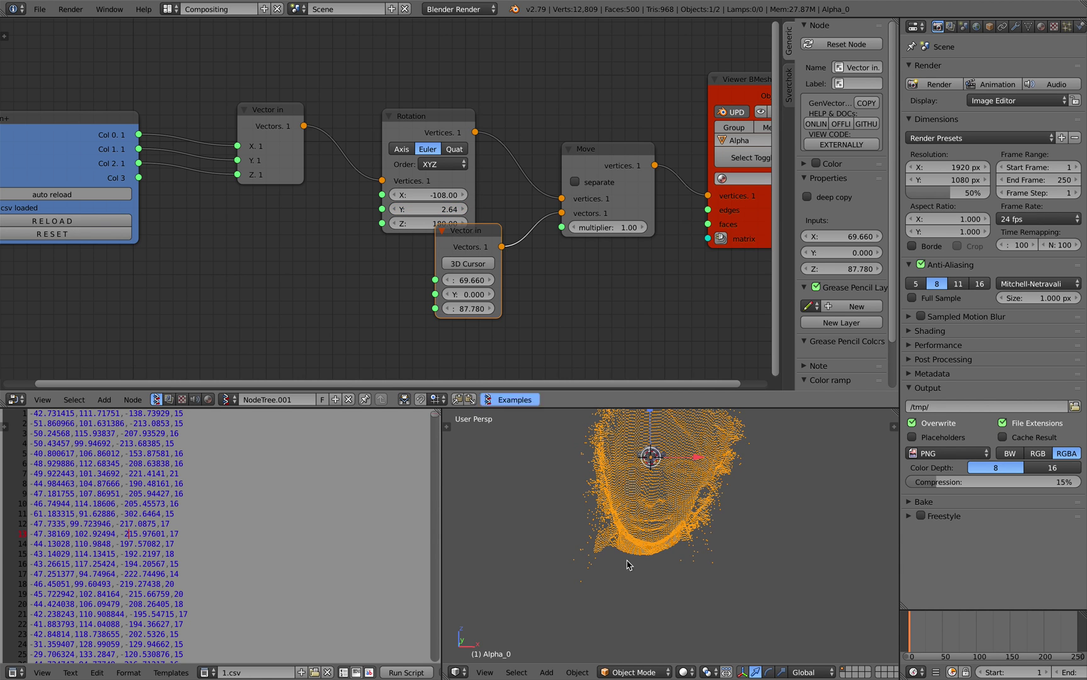
{"action": "mouse_move", "coordinate": [693, 547]}
{"action": "middle_mouse_down"}
{"action": "mouse_move", "coordinate": [620, 531]}
{"action": "mouse_move", "coordinate": [711, 512]}
{"action": "mouse_move", "coordinate": [670, 508]}
{"action": "mouse_move", "coordinate": [724, 521]}
{"action": "mouse_move", "coordinate": [670, 527]}
{"action": "mouse_move", "coordinate": [681, 526]}
{"action": "middle_mouse_up"}
{"action": "scroll", "coordinate": [620, 530], "scroll_direction": "up", "scroll_amount": 2}
{"action": "key", "text": "ctrl+s"}
{"action": "left_click", "coordinate": [692, 519]}
{"action": "scroll", "coordinate": [683, 518], "scroll_direction": "up", "scroll_amount": 2}
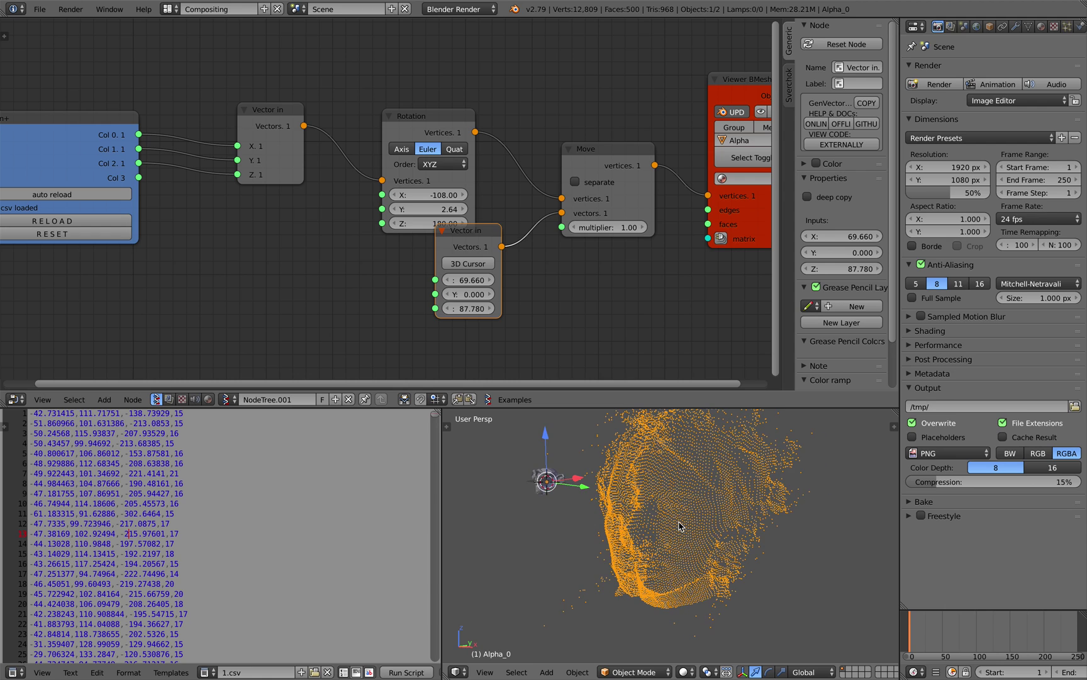
Enlarge the 3D view by narrowing the Text Editor and save the file
{"action": "left_click_drag", "start_coordinate": [441, 472], "coordinate": [281, 471]}
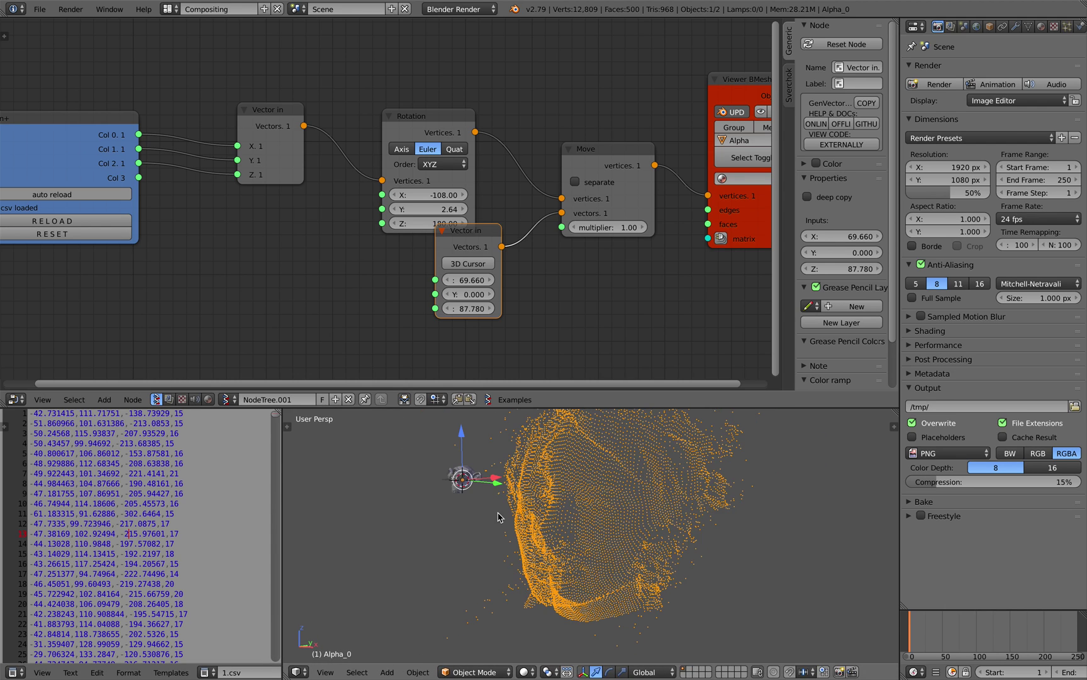
{"action": "key", "text": "ctrl+s"}
{"action": "left_click", "coordinate": [502, 514]}
Adjust the Move vector to X 80.82, Y -88.68 and Z 127.62 to centre the face, and save the file
{"action": "middle_click_drag", "start_coordinate": [502, 516], "coordinate": [541, 543]}
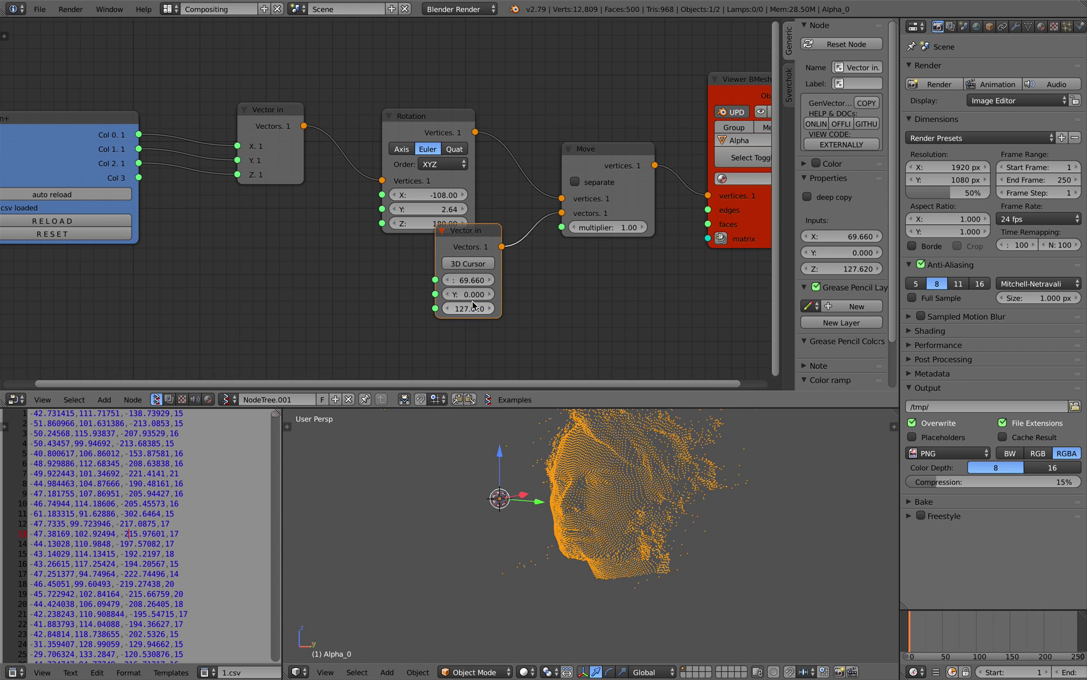
{"action": "left_click_drag", "start_coordinate": [468, 279], "coordinate": [479, 279]}
{"action": "left_click_drag", "start_coordinate": [221, 279], "coordinate": [456, 280]}
{"action": "mouse_move", "coordinate": [468, 294]}
{"action": "left_mouse_down"}
{"action": "mouse_move", "coordinate": [0, 316]}
{"action": "mouse_move", "coordinate": [486, 294]}
{"action": "left_mouse_up"}
{"action": "middle_click_drag", "start_coordinate": [522, 491], "coordinate": [661, 528]}
{"action": "mouse_move", "coordinate": [494, 296]}
{"action": "left_mouse_down"}
{"action": "mouse_move", "coordinate": [529, 296]}
{"action": "mouse_move", "coordinate": [497, 279]}
{"action": "mouse_move", "coordinate": [506, 279]}
{"action": "left_mouse_up"}
{"action": "middle_click_drag", "start_coordinate": [566, 522], "coordinate": [587, 495]}
{"action": "key", "text": "ctrl+s"}
{"action": "left_click", "coordinate": [627, 525]}
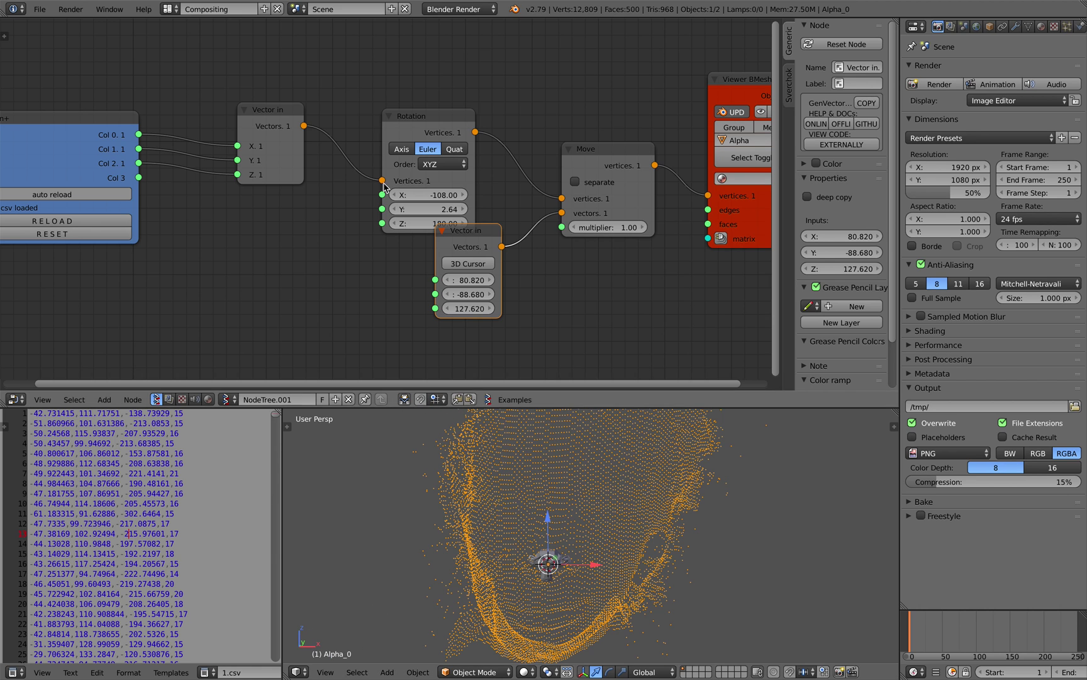
{"action": "left_click", "coordinate": [39, 9]}
Hide the node editor's properties sidebar and move Viewer BMesh up and away from the Move node
{"action": "mouse_move", "coordinate": [115, 275]}
{"action": "middle_click_drag", "start_coordinate": [606, 100], "coordinate": [550, 100]}
{"action": "middle_click_drag", "start_coordinate": [619, 145], "coordinate": [592, 142]}
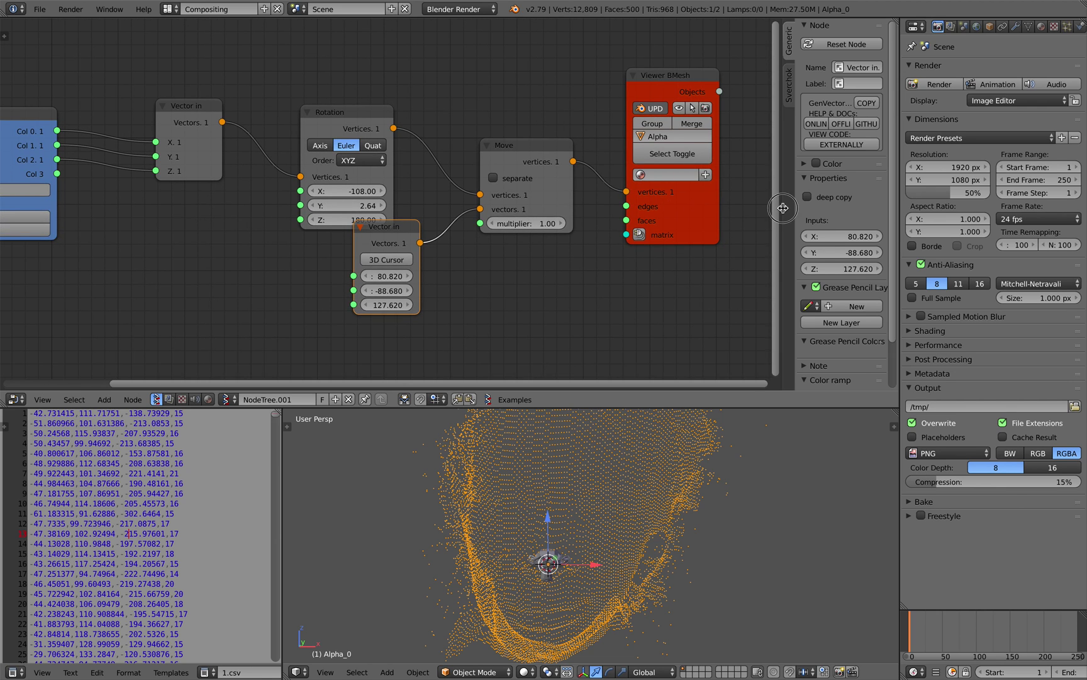
{"action": "left_click_drag", "start_coordinate": [783, 208], "coordinate": [894, 208]}
{"action": "middle_click_drag", "start_coordinate": [783, 211], "coordinate": [622, 262]}
{"action": "scroll", "coordinate": [622, 262], "scroll_direction": "down", "scroll_amount": 1}
{"action": "left_click_drag", "start_coordinate": [586, 260], "coordinate": [674, 165]}
{"action": "middle_click_drag", "start_coordinate": [548, 159], "coordinate": [566, 188]}
Add a Matrix Apply node and place it beside Viewer BMesh without linking it
{"action": "key", "text": "shift+a"}
{"action": "left_click", "coordinate": [518, 157]}
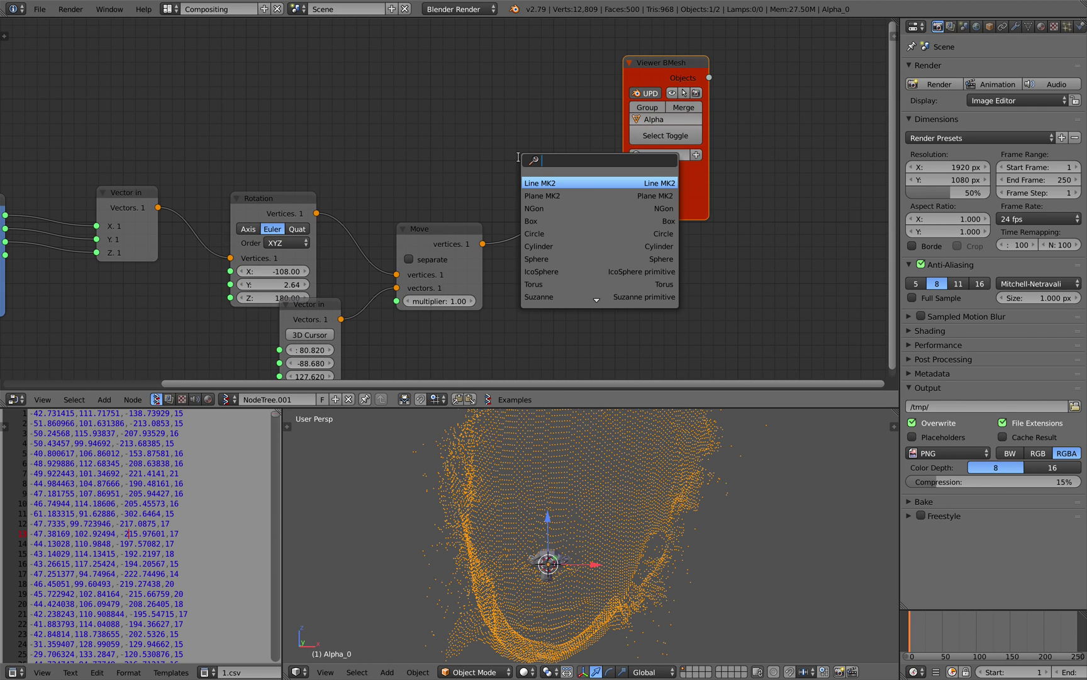
{"action": "type", "text": "matrix app"}
{"action": "key", "text": "Return"}
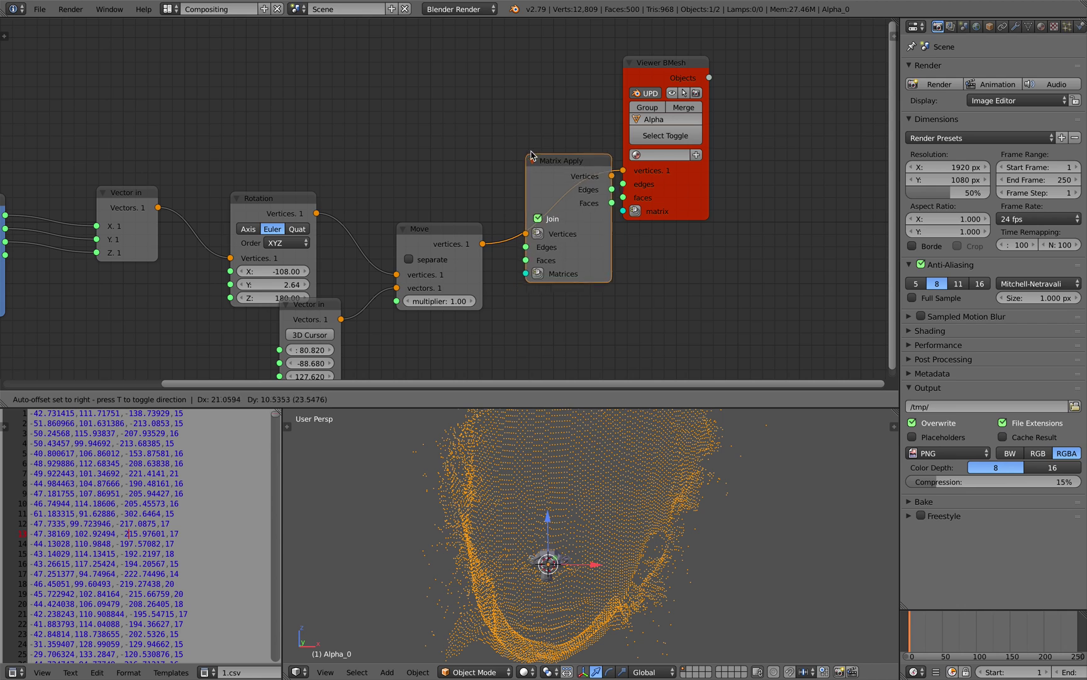
{"action": "left_click", "coordinate": [504, 63]}
Add an IcoSphere node beside Matrix Apply and set its Subdivisions to 0
{"action": "key", "text": "shift+a"}
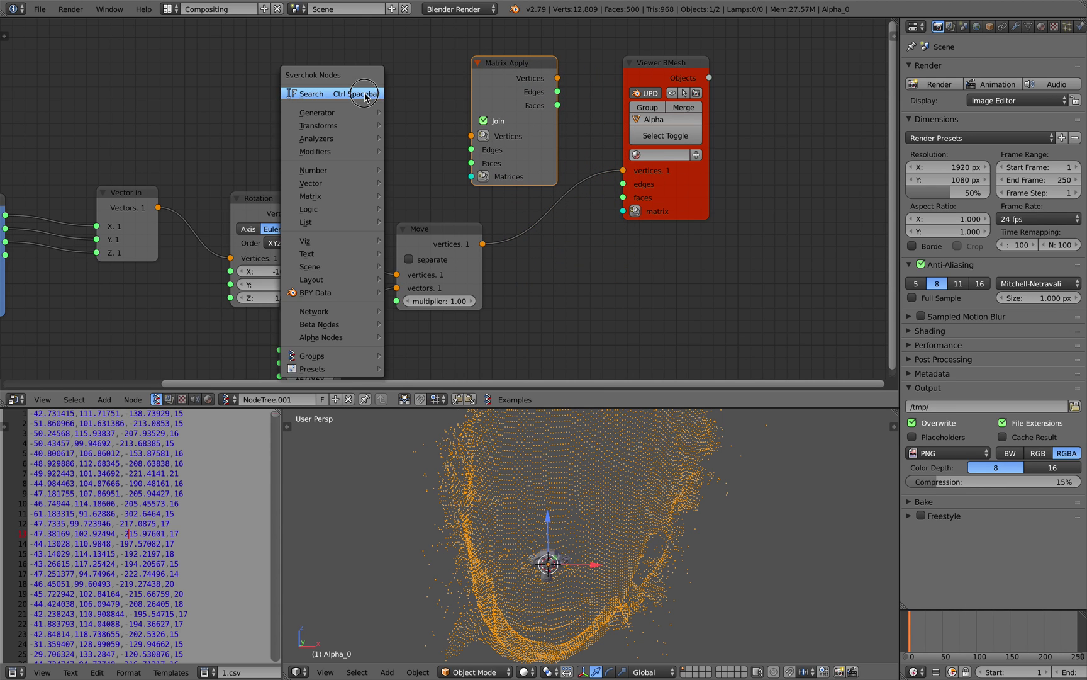
{"action": "left_click", "coordinate": [365, 94]}
{"action": "type", "text": "bo"}
{"action": "key", "text": "BackSpace"}
{"action": "key", "text": "BackSpace"}
{"action": "type", "text": "ico"}
{"action": "key", "text": "Return"}
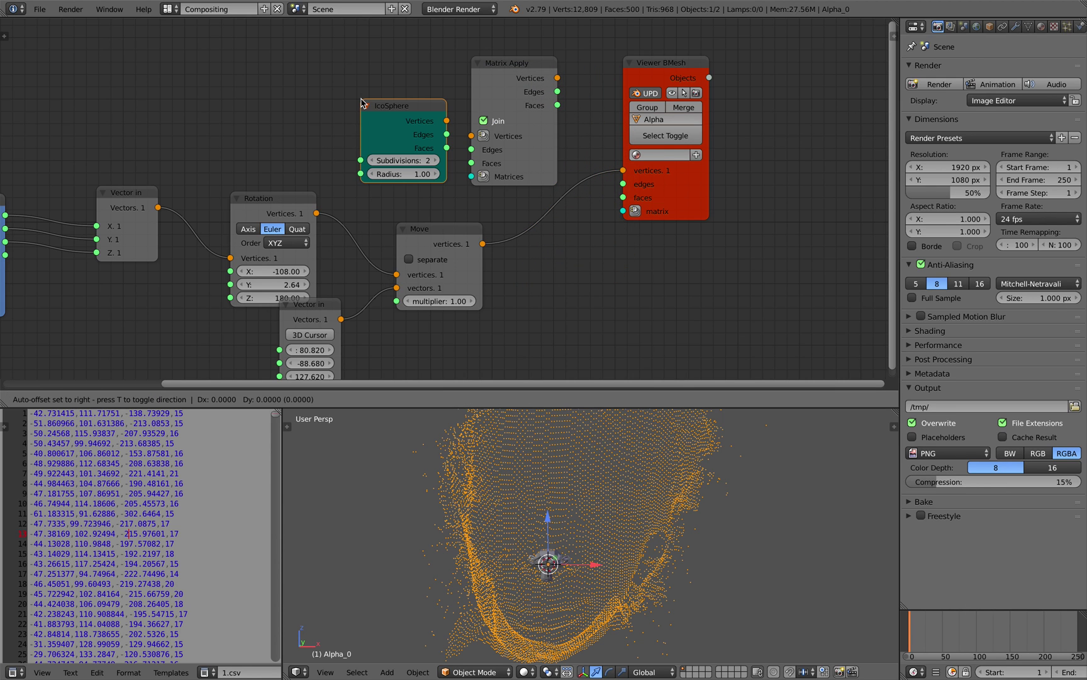
{"action": "left_click", "coordinate": [337, 102]}
{"action": "left_click", "coordinate": [340, 158]}
{"action": "left_click", "coordinate": [340, 159]}
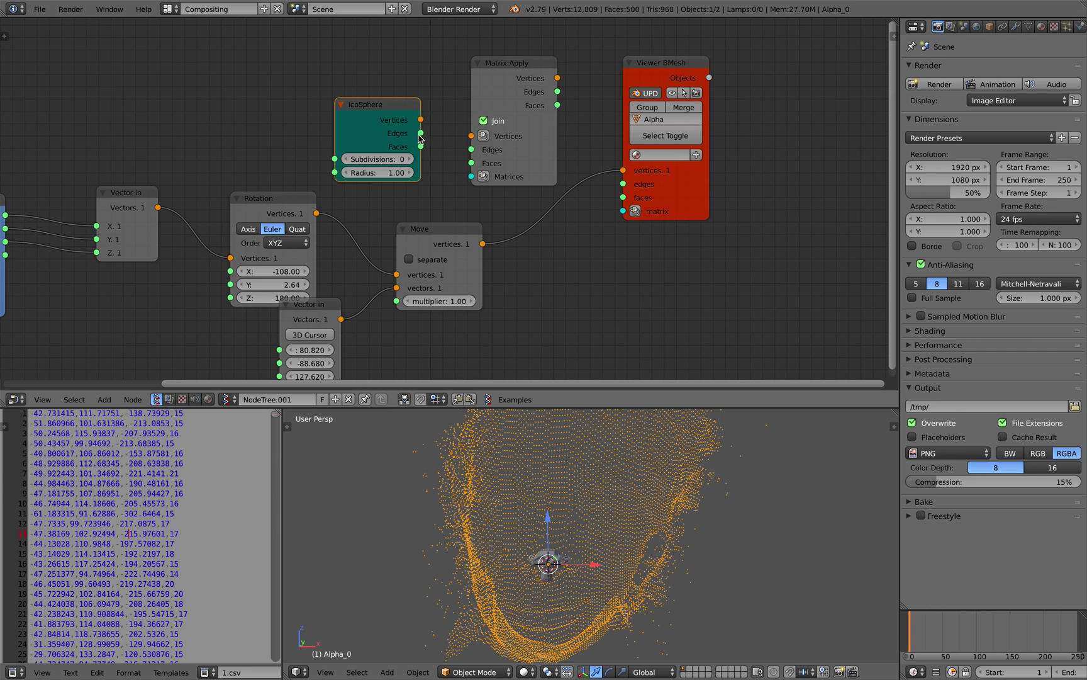
Feed IcoSphere vertices and faces plus the Move vertices as matrices into Matrix Apply, and link its vertices and faces to Viewer BMesh
{"action": "mouse_move", "coordinate": [420, 134]}
{"action": "left_mouse_down"}
{"action": "mouse_move", "coordinate": [432, 120]}
{"action": "mouse_move", "coordinate": [471, 136]}
{"action": "mouse_move", "coordinate": [421, 147]}
{"action": "left_mouse_up"}
{"action": "left_click_drag", "start_coordinate": [483, 244], "coordinate": [471, 176]}
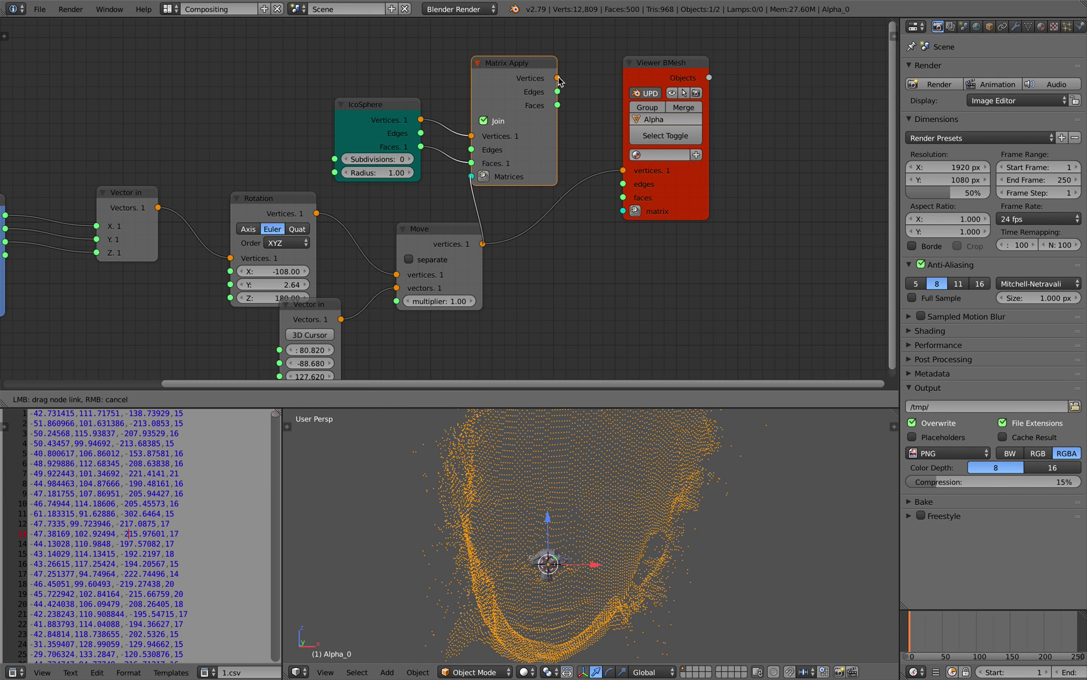
{"action": "left_click_drag", "start_coordinate": [559, 80], "coordinate": [527, 148]}
{"action": "left_click_drag", "start_coordinate": [558, 78], "coordinate": [603, 145]}
{"action": "left_click_drag", "start_coordinate": [559, 106], "coordinate": [623, 197]}
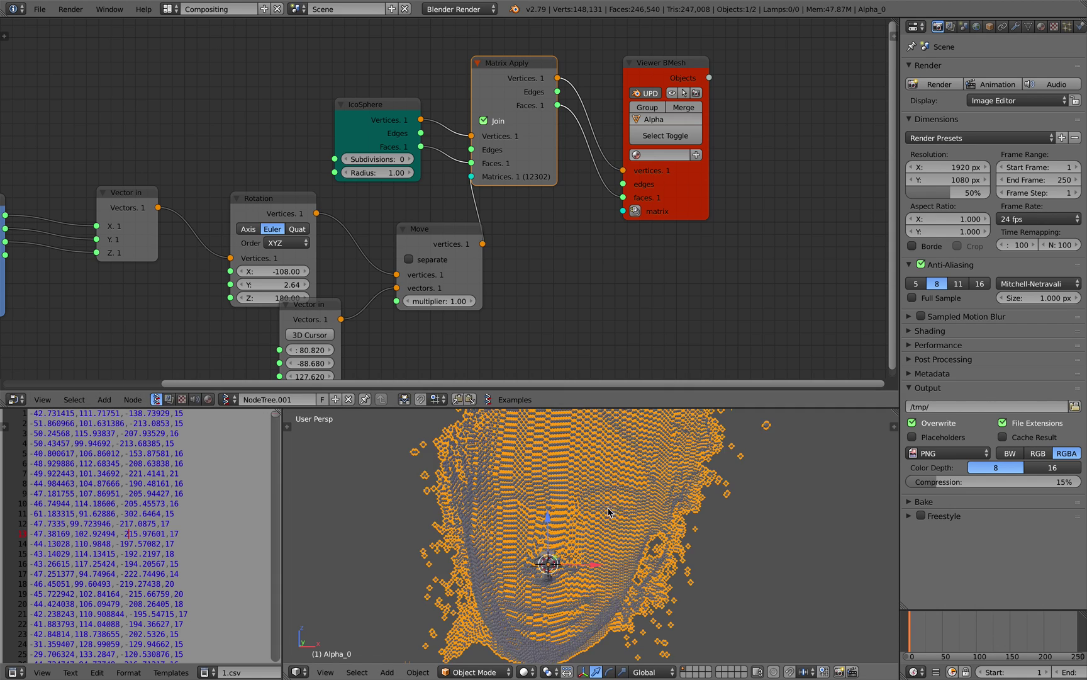
Save the file and add a Math MK2 node above the Vector in and Rotation nodes
{"action": "middle_click_drag", "start_coordinate": [404, 200], "coordinate": [734, 168]}
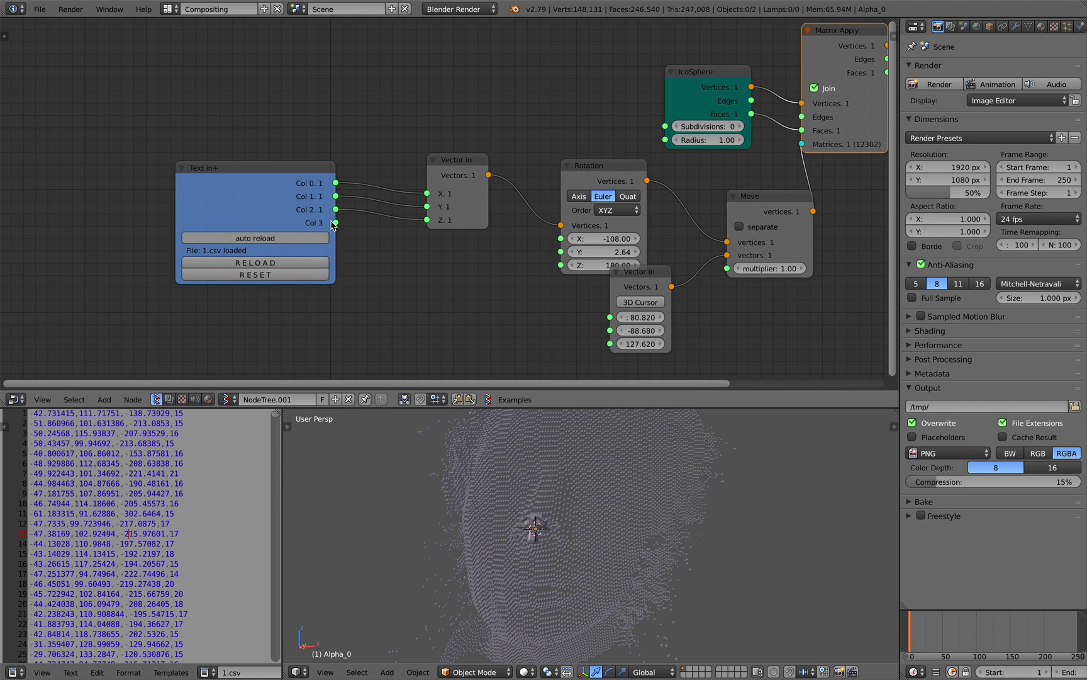
{"action": "key", "text": "alt+space"}
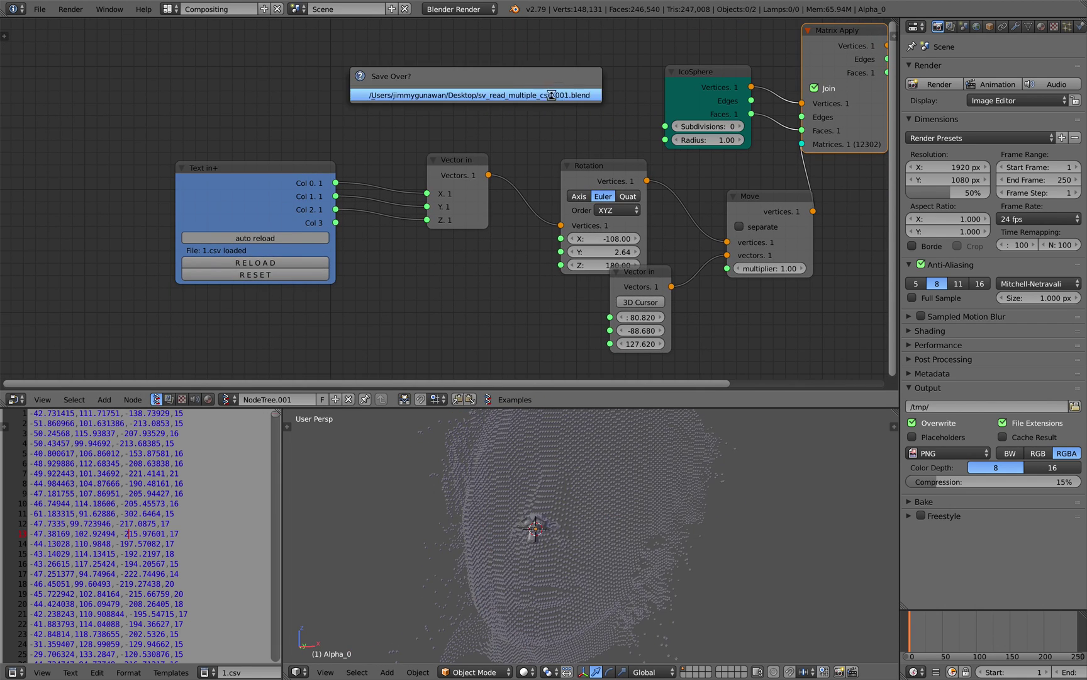
{"action": "type", "text": "math"}
{"action": "key", "text": "Down"}
{"action": "key", "text": "Down"}
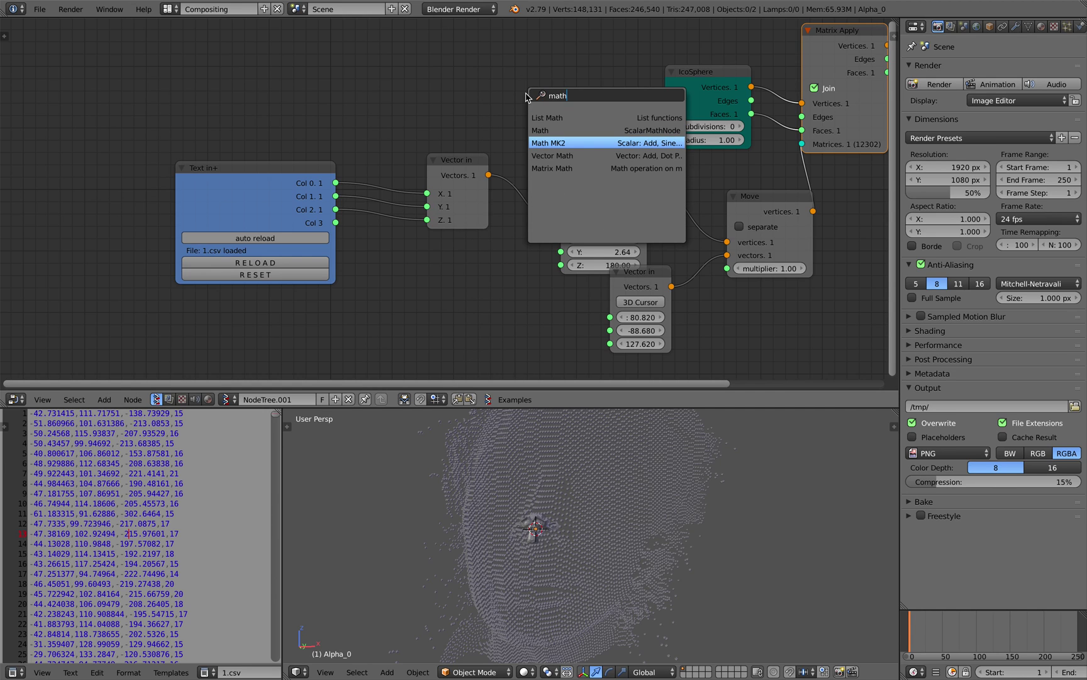
{"action": "key", "text": "Return"}
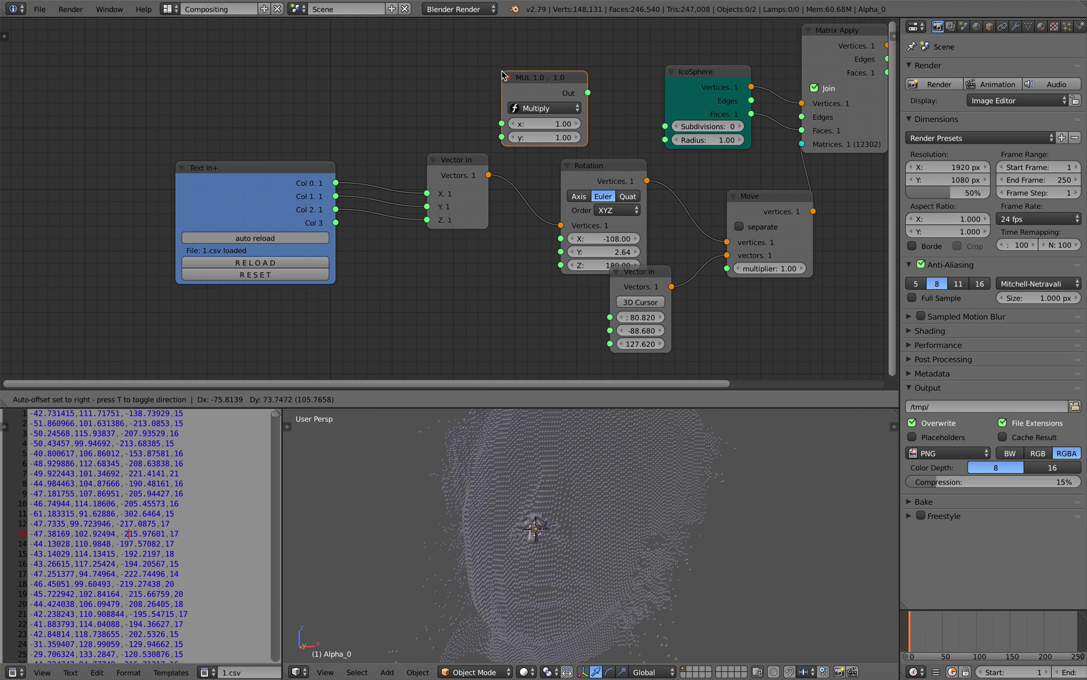
{"action": "left_click", "coordinate": [503, 74]}
Link Text in+ Col 3 to the Multiply node's x, link its output to the IcoSphere radius, and set y to 0.1
{"action": "left_click_drag", "start_coordinate": [336, 222], "coordinate": [501, 129]}
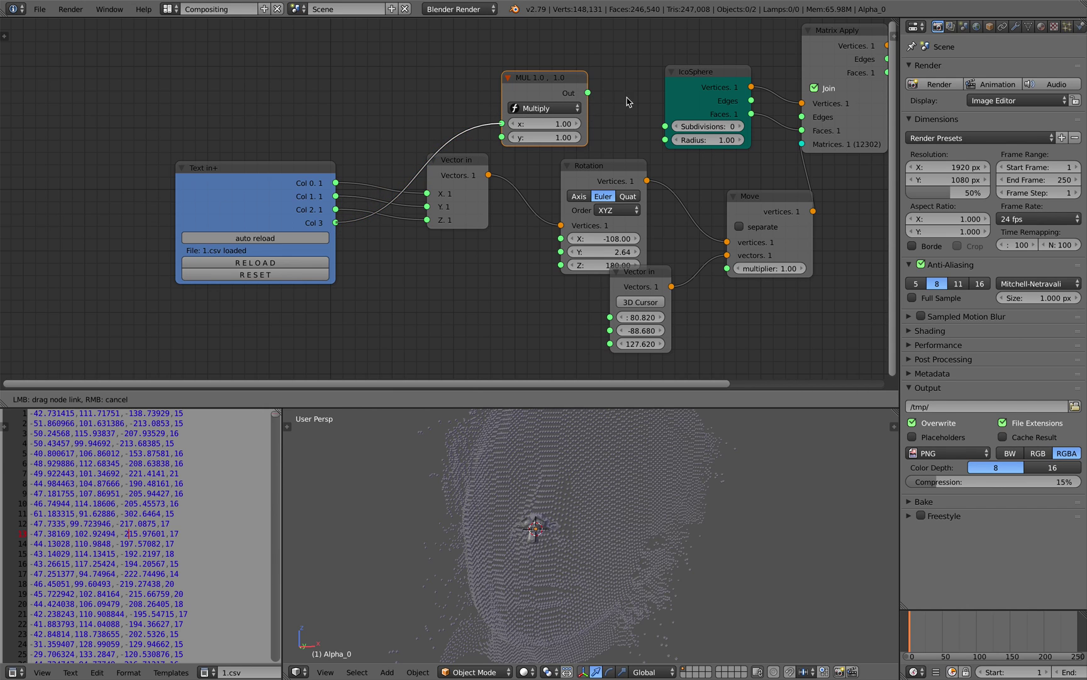
{"action": "left_click_drag", "start_coordinate": [628, 102], "coordinate": [669, 144]}
{"action": "left_click", "coordinate": [560, 137]}
{"action": "type", "text": "0.1"}
{"action": "key", "text": "Return"}
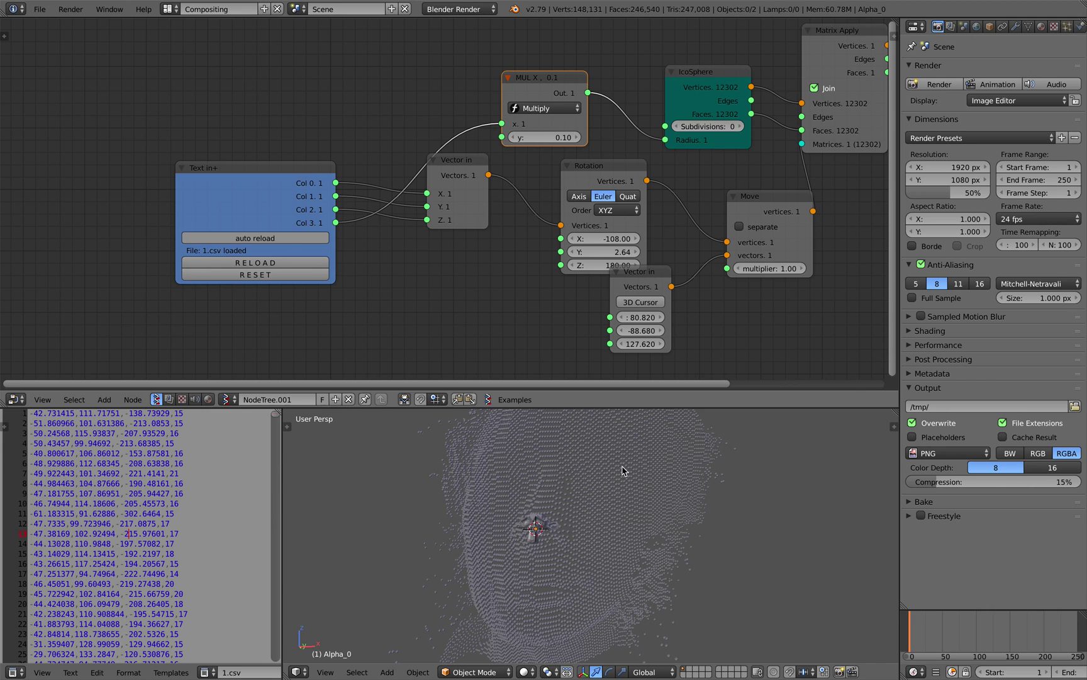
Set the Multiply node's y factor to 0.02 and save the file over the existing one
{"action": "left_click_drag", "start_coordinate": [545, 138], "coordinate": [544, 137]}
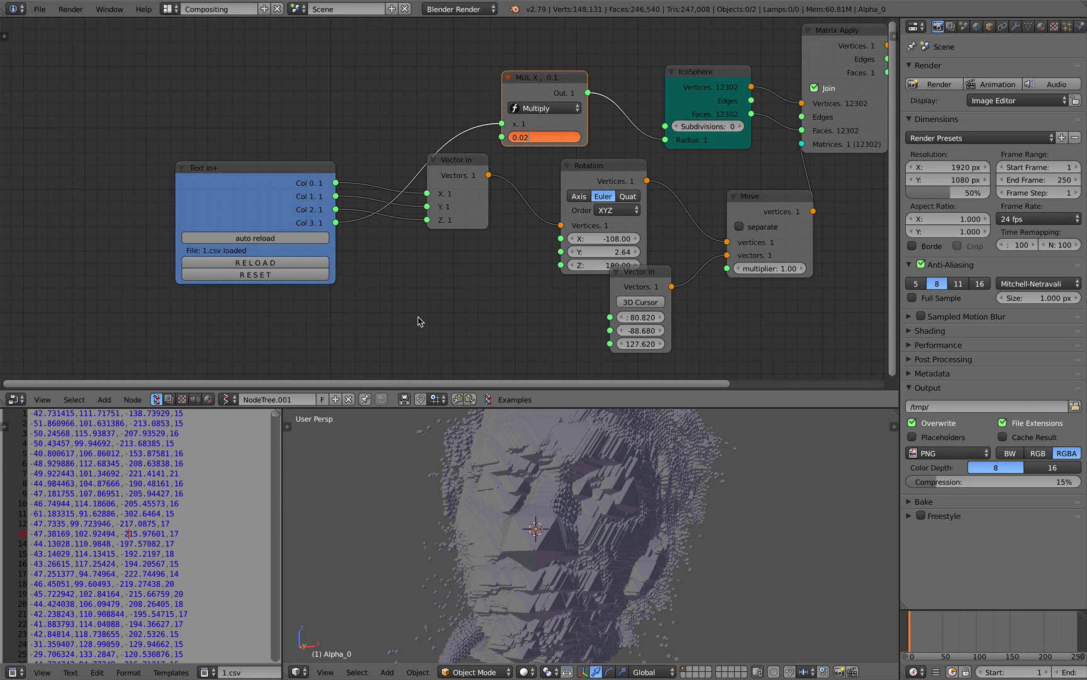
{"action": "key", "text": "Return"}
{"action": "middle_click_drag", "start_coordinate": [632, 504], "coordinate": [600, 516]}
{"action": "key", "text": "a"}
{"action": "key", "text": "a"}
{"action": "key", "text": "ctrl+s"}
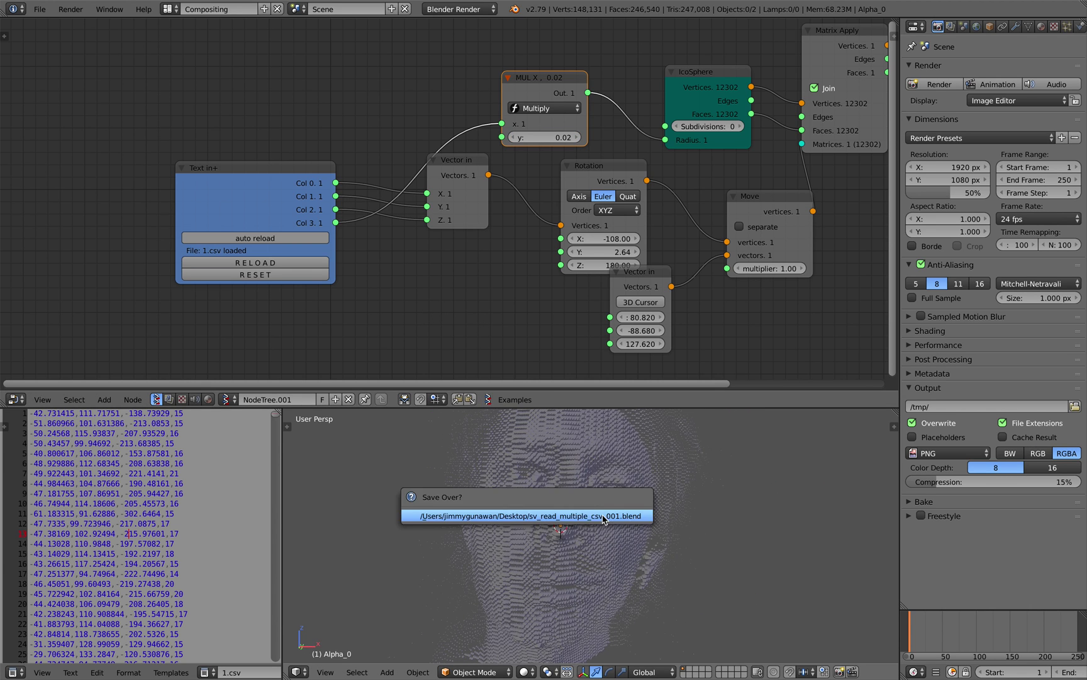
{"action": "left_click", "coordinate": [600, 516]}
{"action": "middle_click_drag", "start_coordinate": [951, 635], "coordinate": [987, 642], "text": "ctrl"}
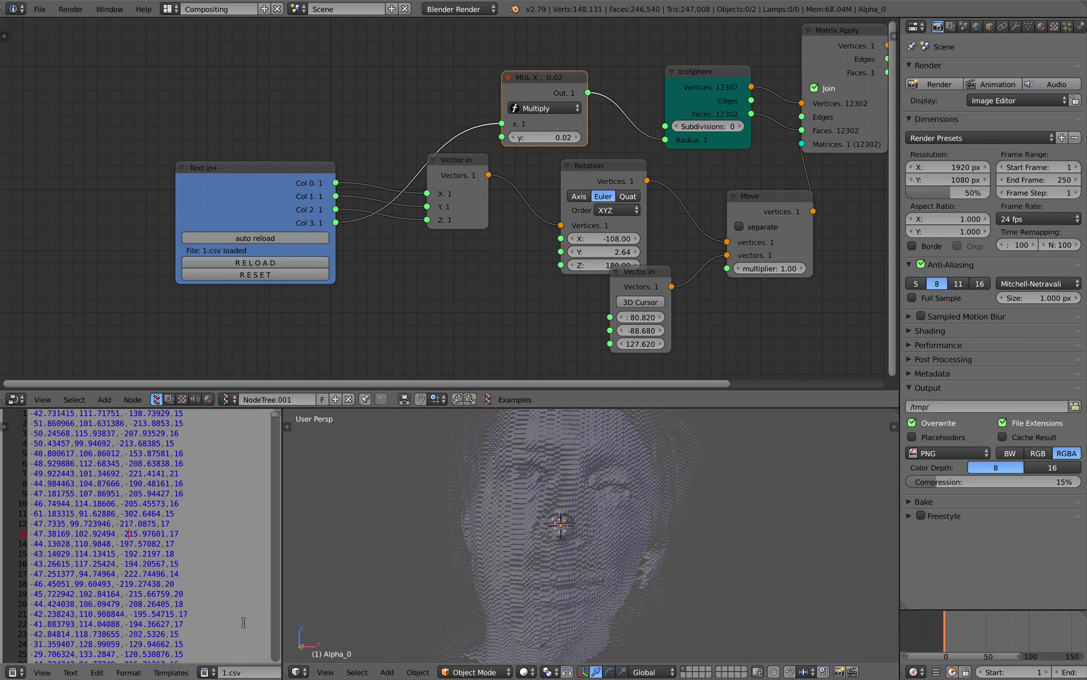
Switch to Finder, find 2.csv in the HoC_AnimationData1_v1 folder, and load it into Blender's text editor
{"action": "key", "text": "ctrl+Left"}
{"action": "key", "text": "ctrl+Left"}
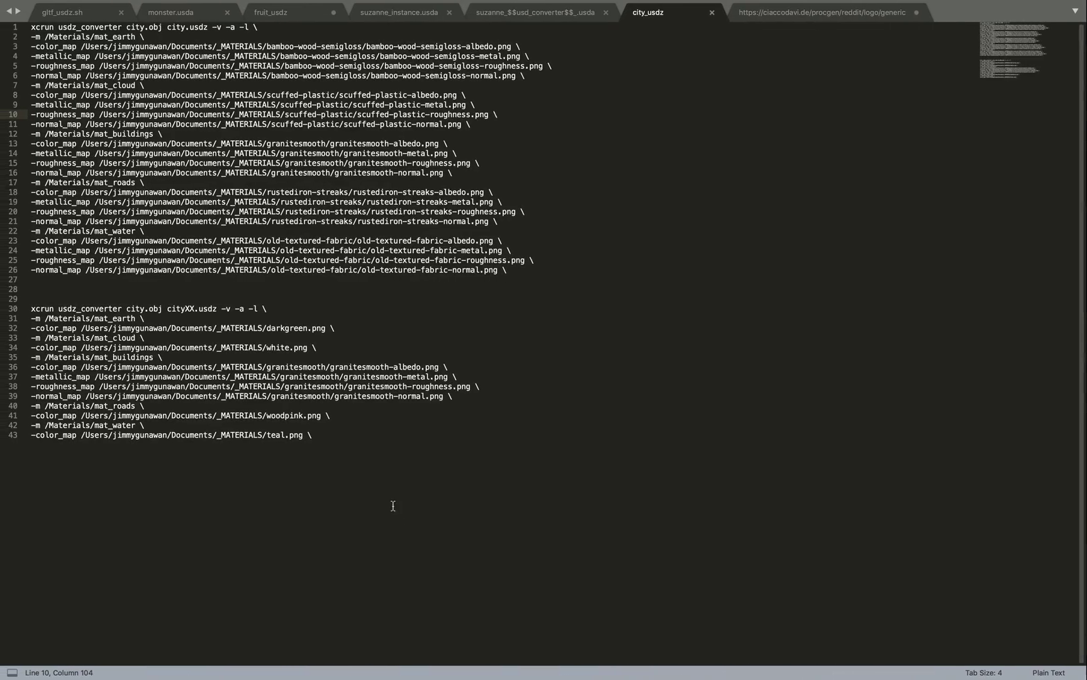
{"action": "key", "text": "ctrl+Up"}
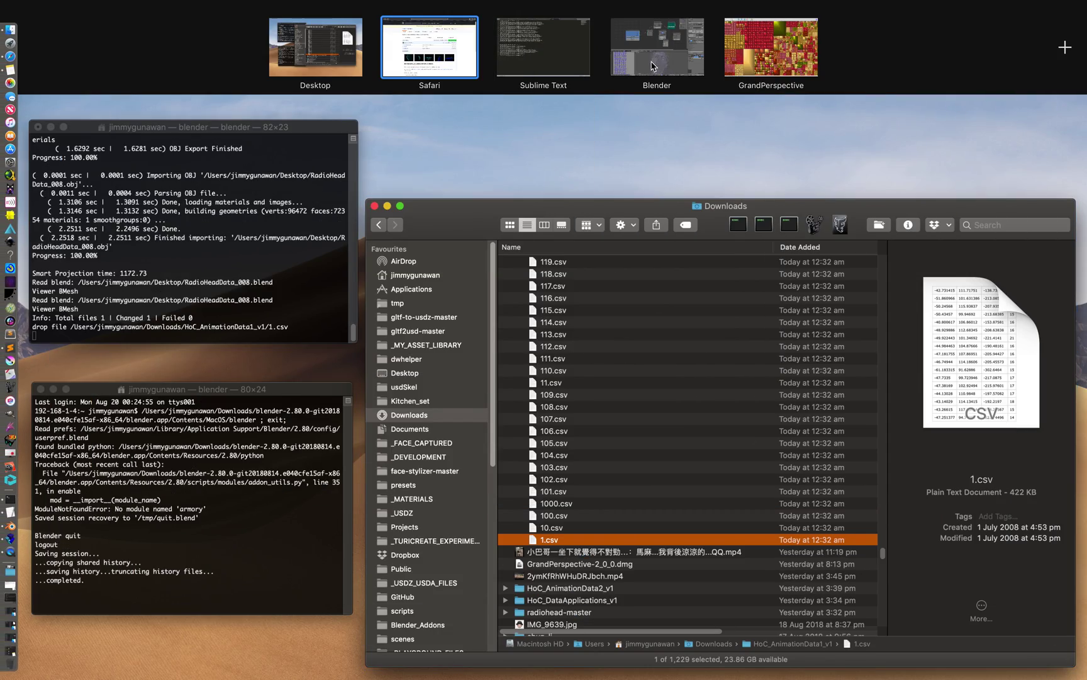
{"action": "left_click_drag", "start_coordinate": [653, 67], "coordinate": [403, 39]}
{"action": "left_click", "coordinate": [329, 96]}
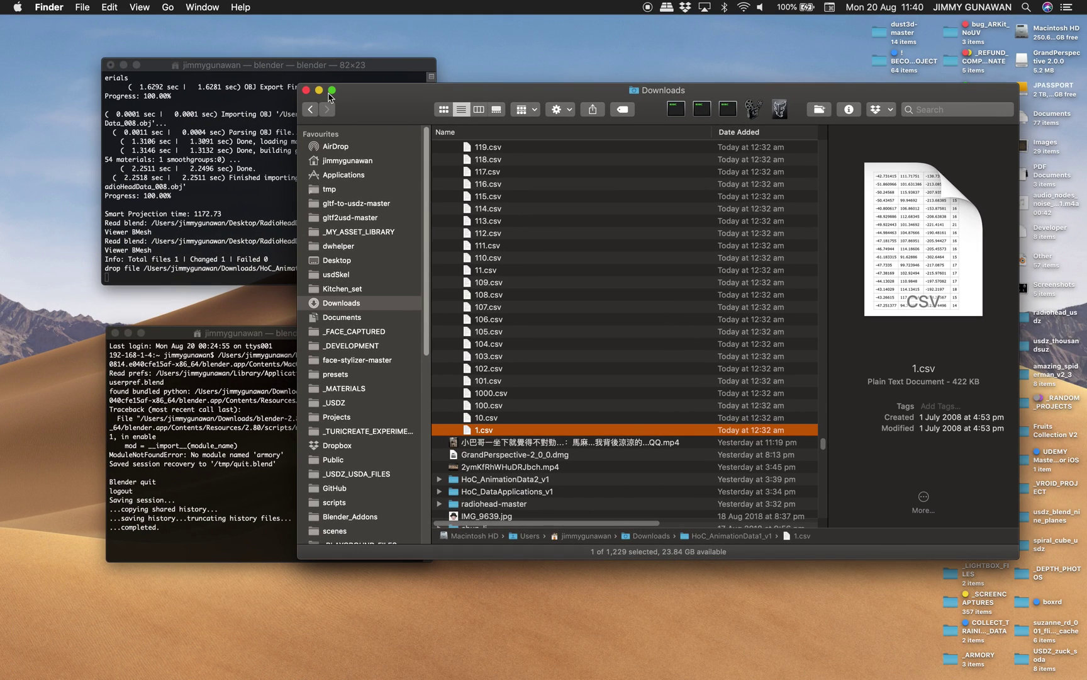
{"action": "scroll", "coordinate": [497, 403], "scroll_direction": "up", "scroll_amount": 15}
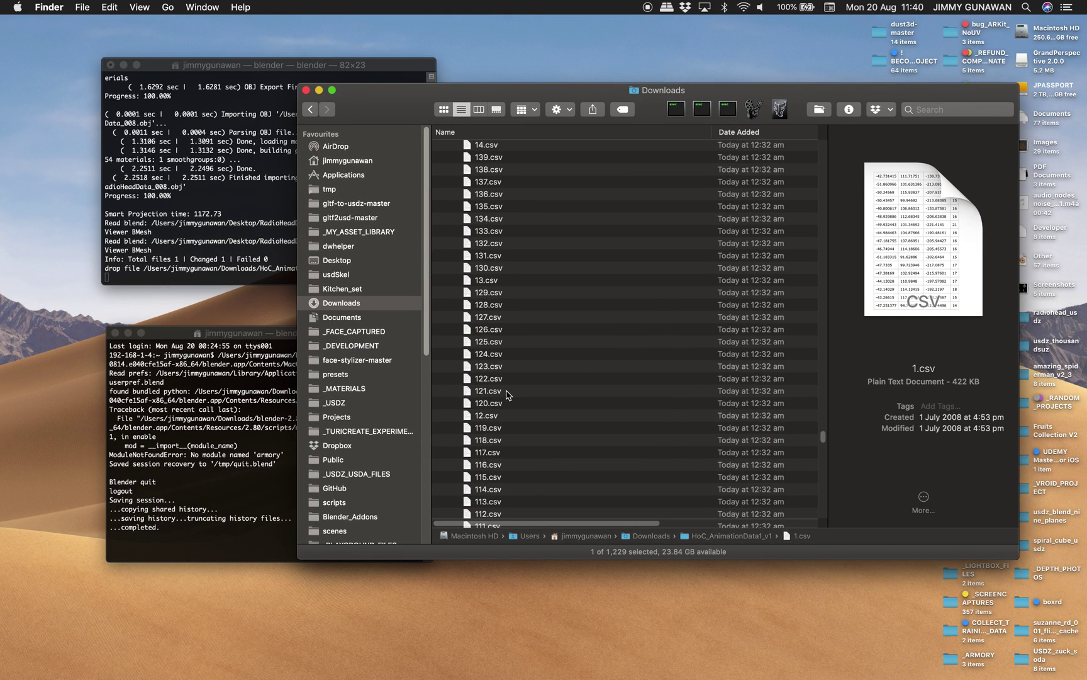
{"action": "scroll", "coordinate": [578, 388], "scroll_direction": "up", "scroll_amount": 5}
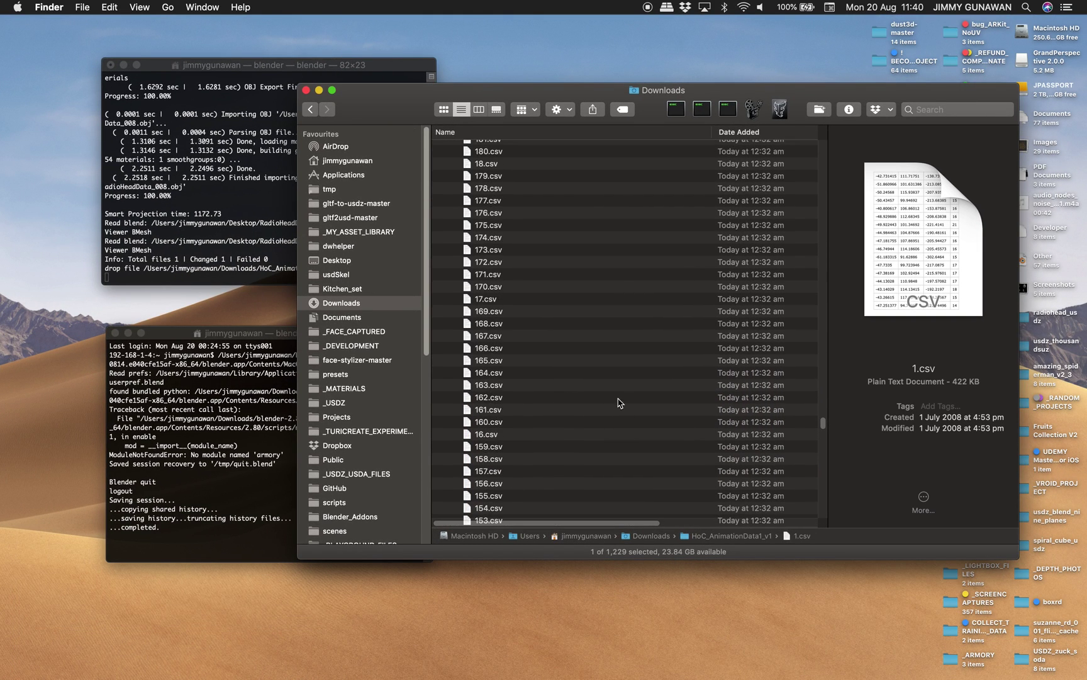
{"action": "left_click", "coordinate": [486, 217]}
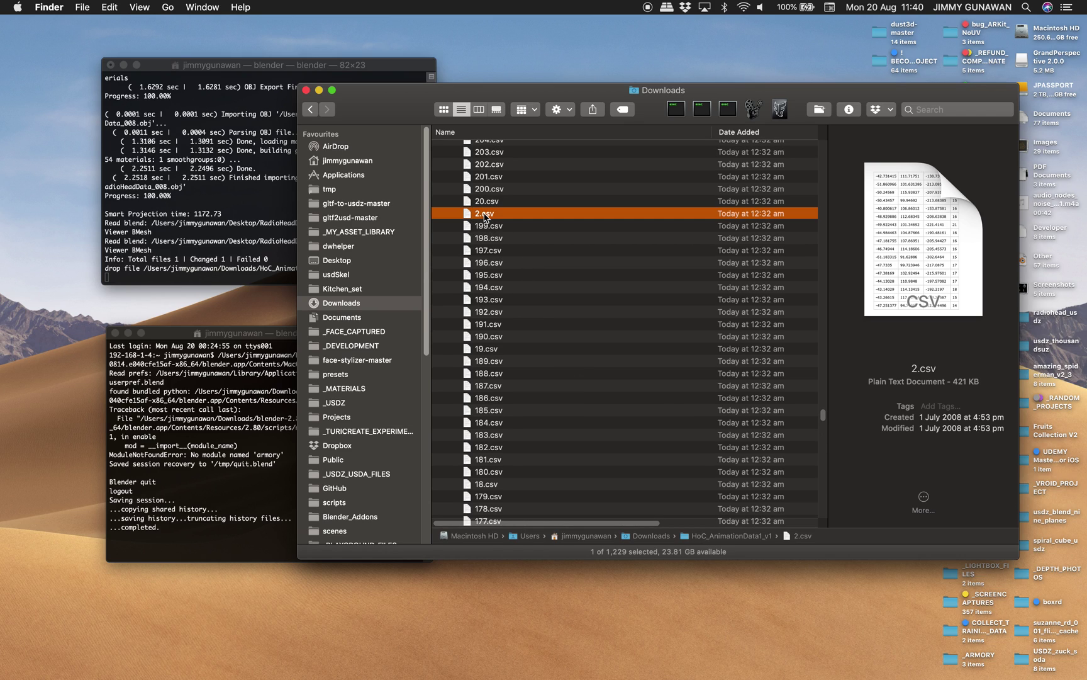
{"action": "left_click_drag", "start_coordinate": [488, 217], "coordinate": [231, 466]}
{"action": "key", "text": "ctrl+Right"}
Load 3.csv from the same Finder folder into Blender's text editor and check the list of loaded texts
{"action": "key", "text": "ctrl+Left"}
{"action": "scroll", "coordinate": [496, 249], "scroll_direction": "up", "scroll_amount": 10}
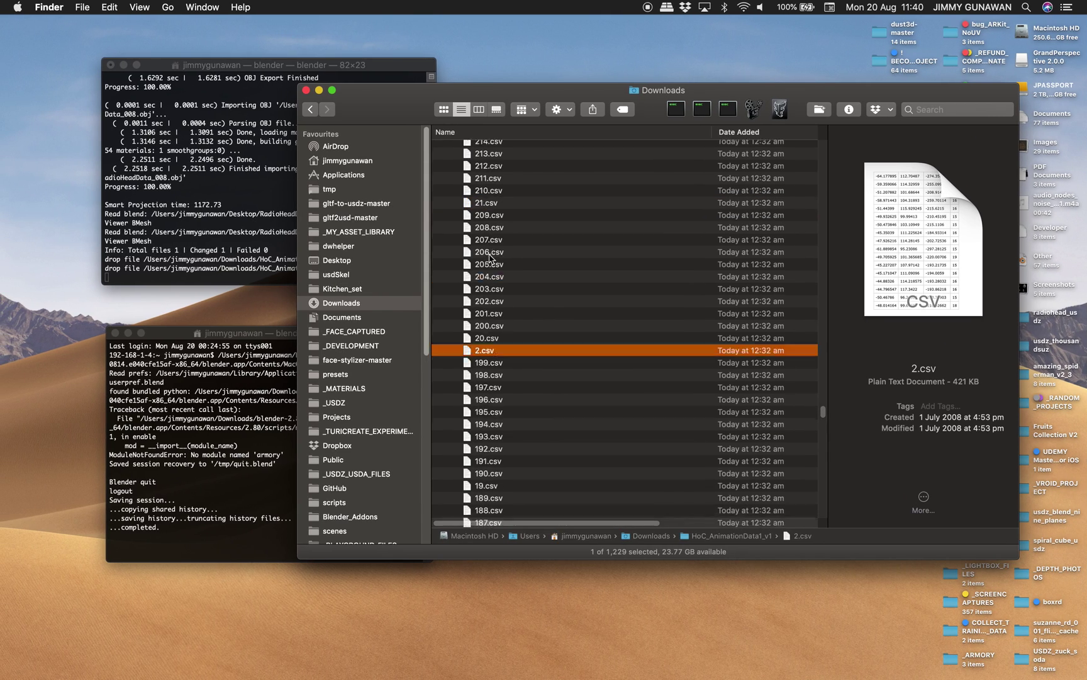
{"action": "scroll", "coordinate": [496, 249], "scroll_direction": "up", "scroll_amount": 10}
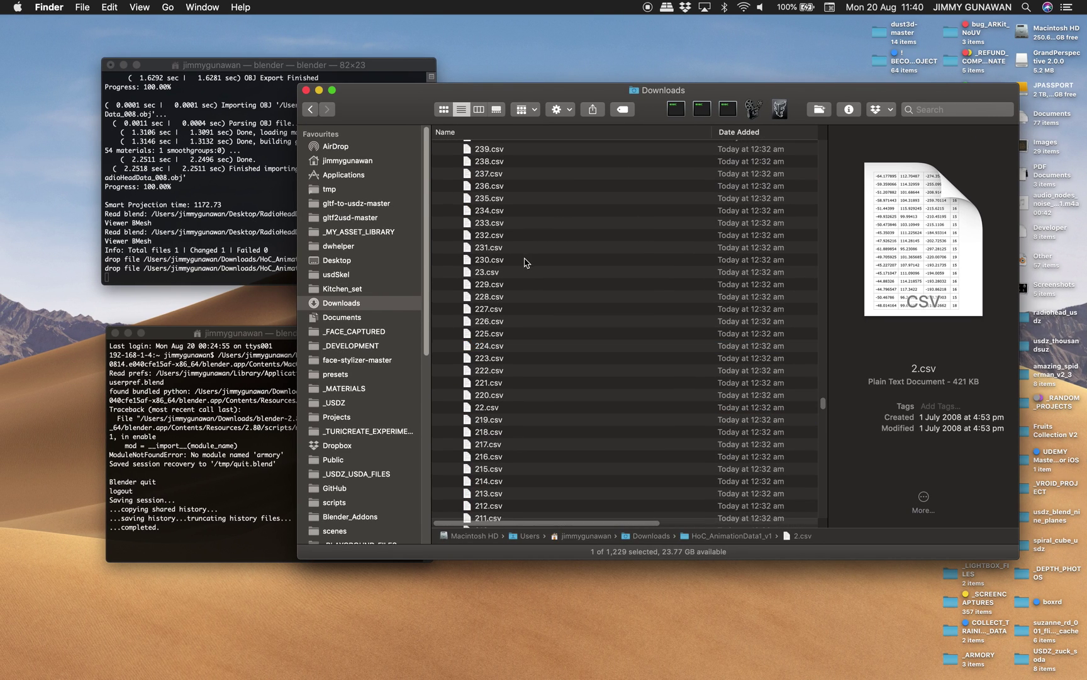
{"action": "scroll", "coordinate": [528, 266], "scroll_direction": "up", "scroll_amount": 10}
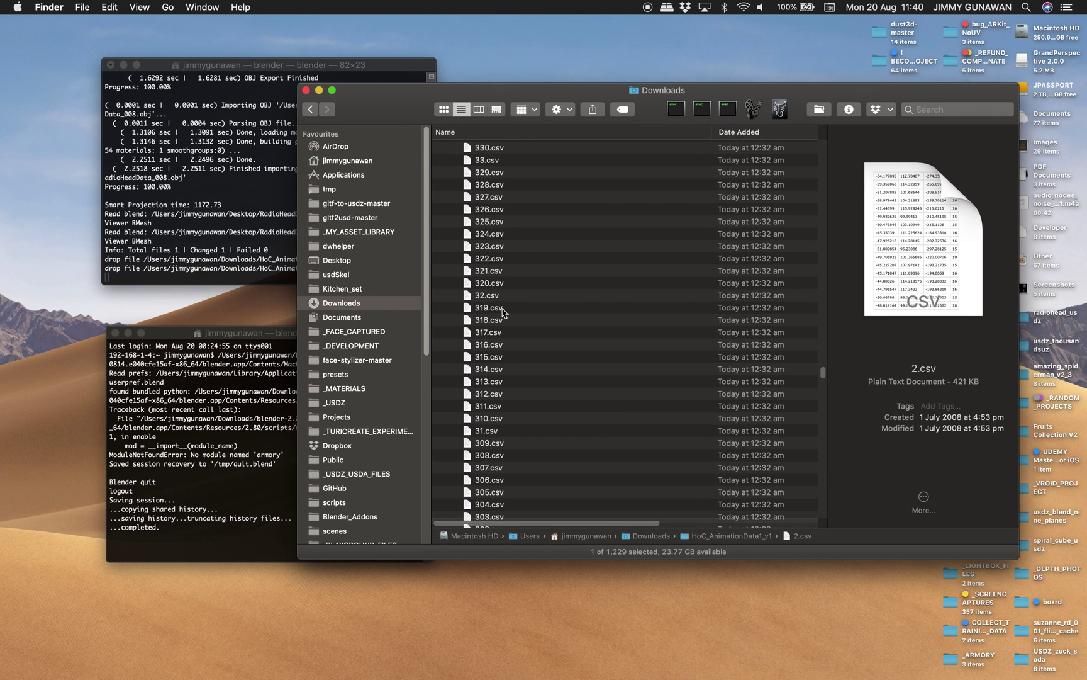
{"action": "scroll", "coordinate": [502, 285], "scroll_direction": "down", "scroll_amount": 5}
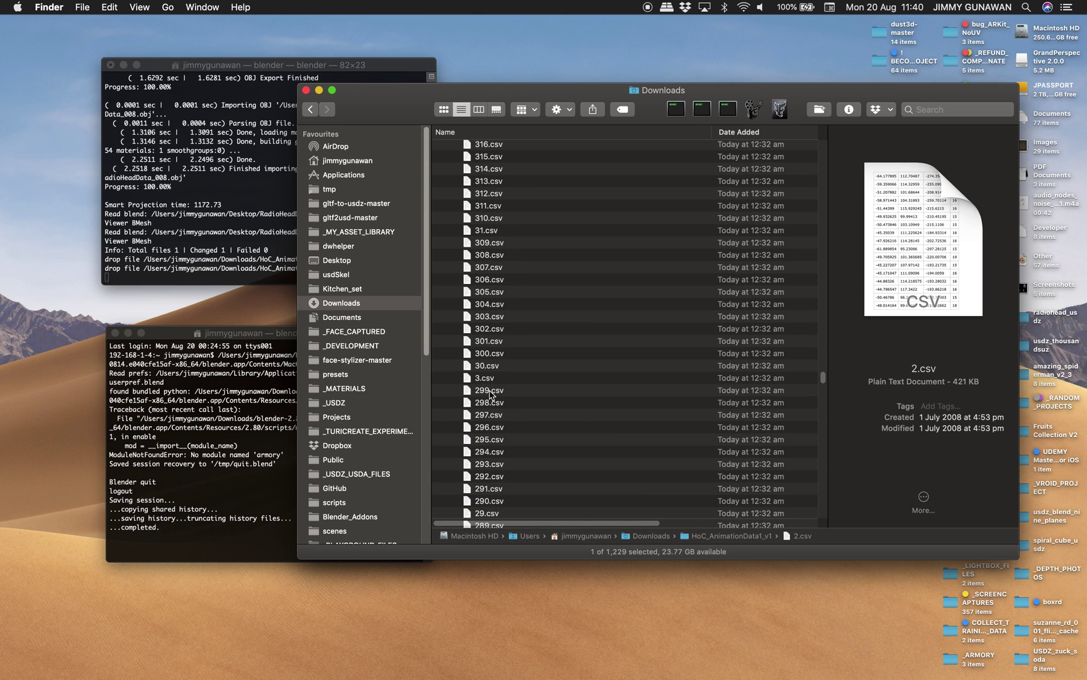
{"action": "left_click_drag", "start_coordinate": [485, 380], "coordinate": [212, 471]}
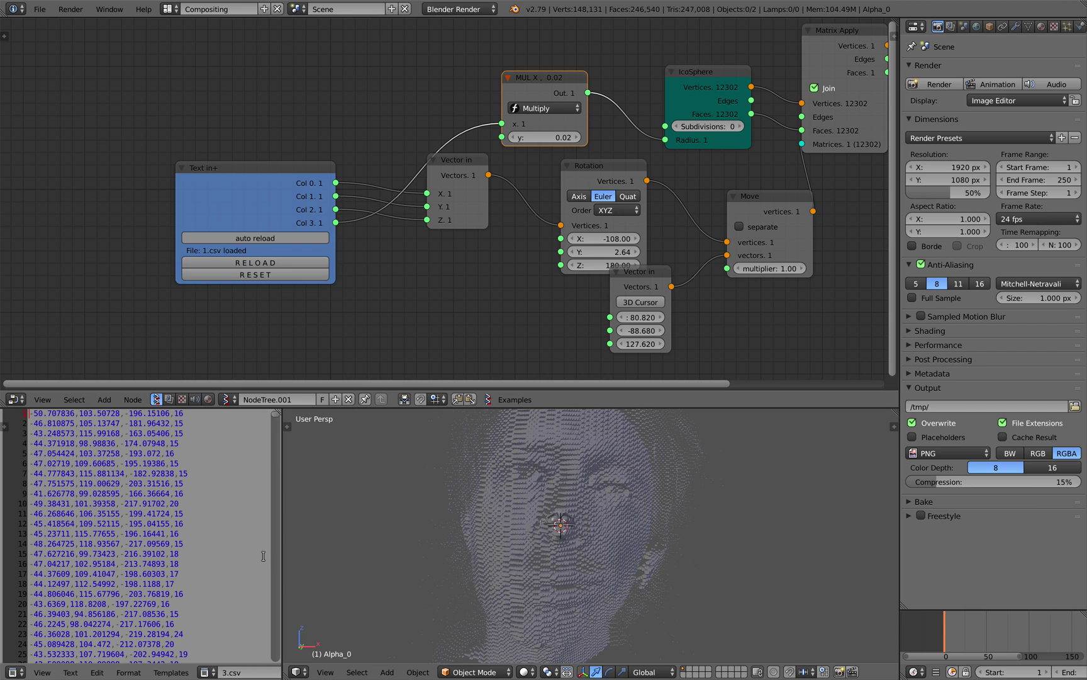
{"action": "left_click", "coordinate": [204, 672]}
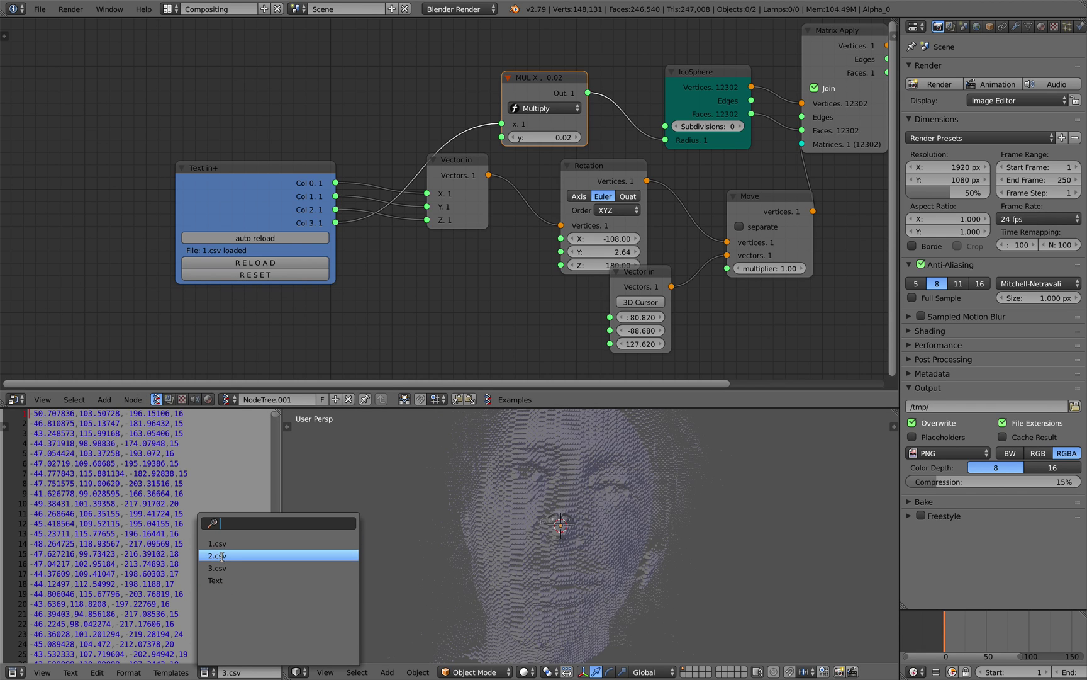
{"action": "left_click", "coordinate": [239, 346]}
Add an Object ID Selector node above the Text in+ node and save the file
{"action": "scroll", "coordinate": [264, 337], "scroll_direction": "down", "scroll_amount": 2}
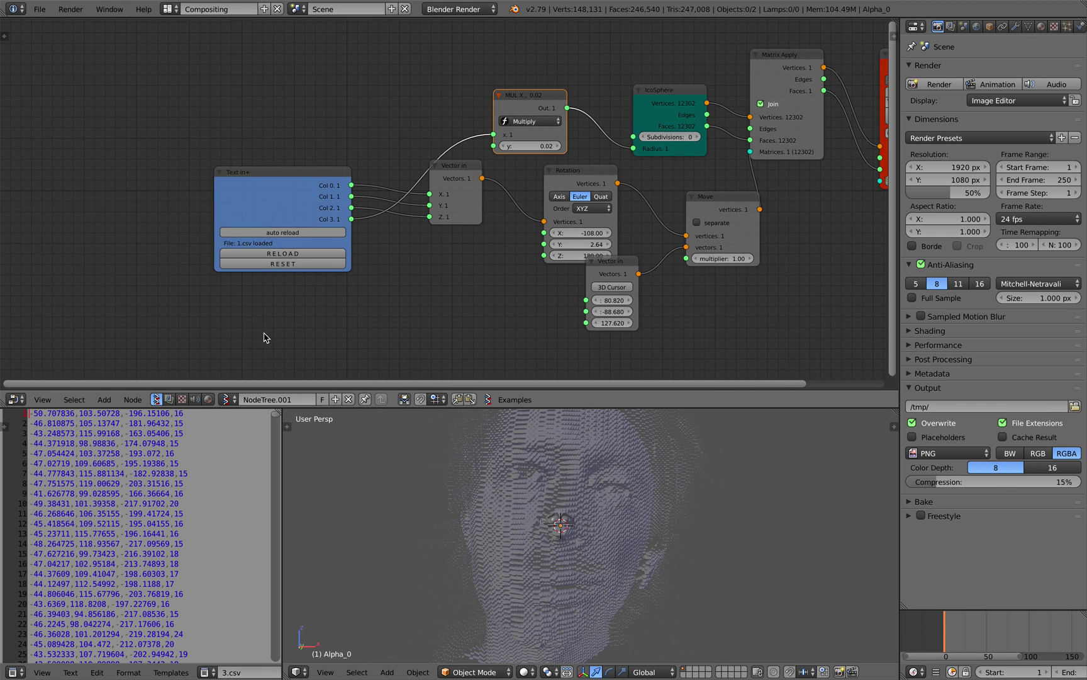
{"action": "middle_click_drag", "start_coordinate": [264, 337], "coordinate": [307, 353]}
{"action": "middle_click_drag", "start_coordinate": [168, 99], "coordinate": [187, 132]}
{"action": "key", "text": "shift+a"}
{"action": "left_click", "coordinate": [189, 119]}
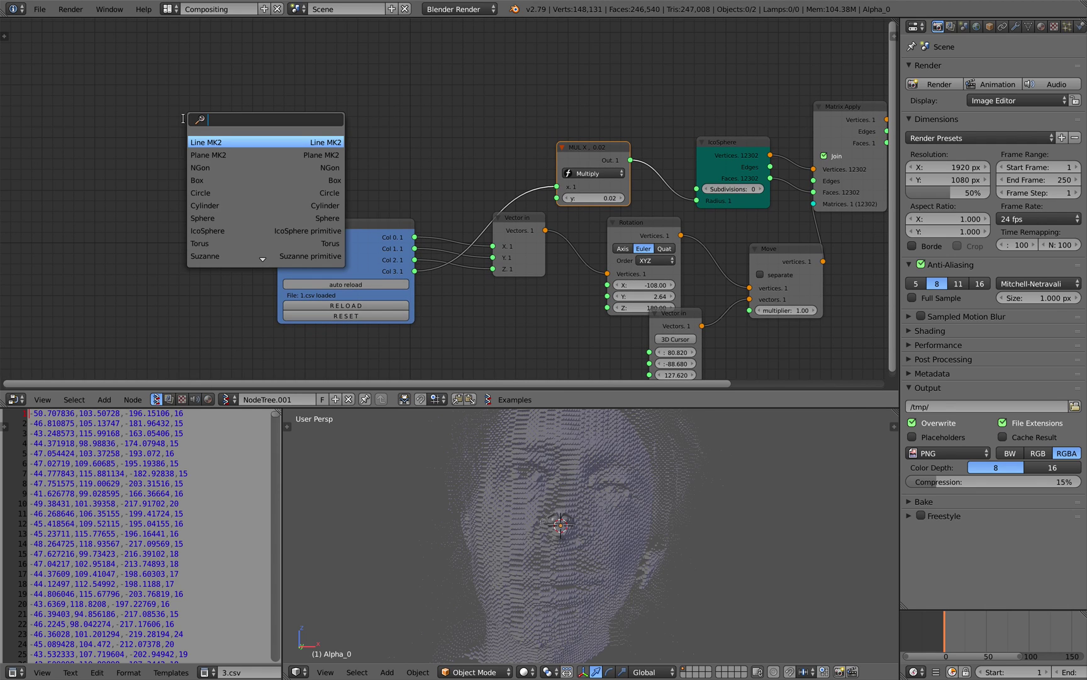
{"action": "type", "text": "object id"}
{"action": "key", "text": "Down"}
{"action": "key", "text": "Down"}
{"action": "key", "text": "Down"}
{"action": "key", "text": "Down"}
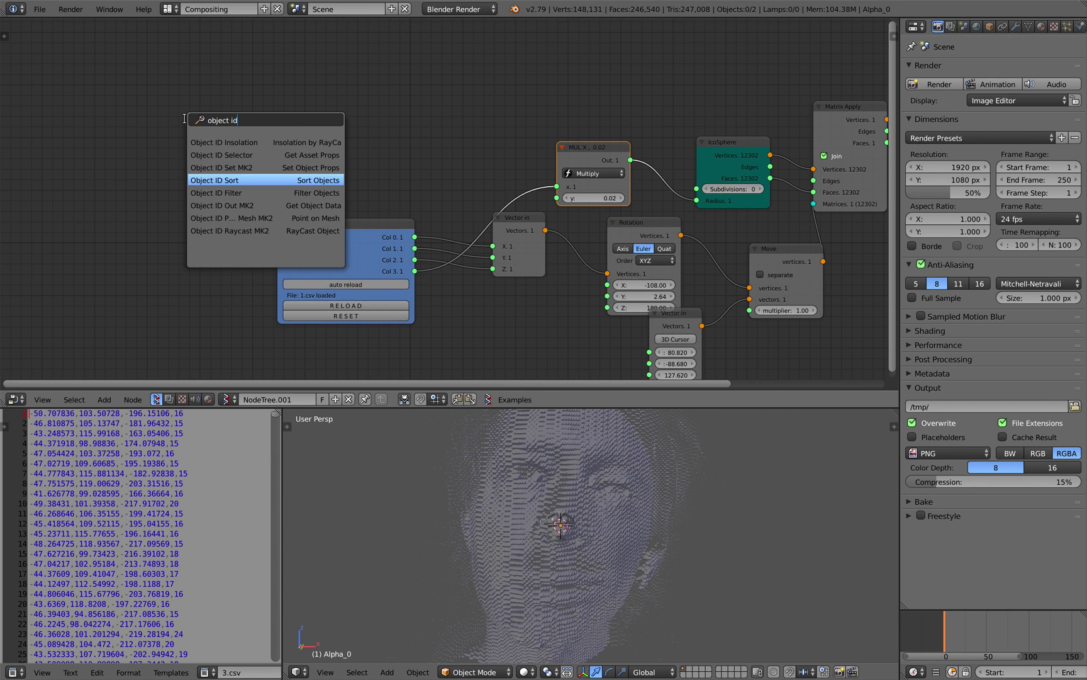
{"action": "key", "text": "Up"}
{"action": "key", "text": "Up"}
{"action": "key", "text": "Up"}
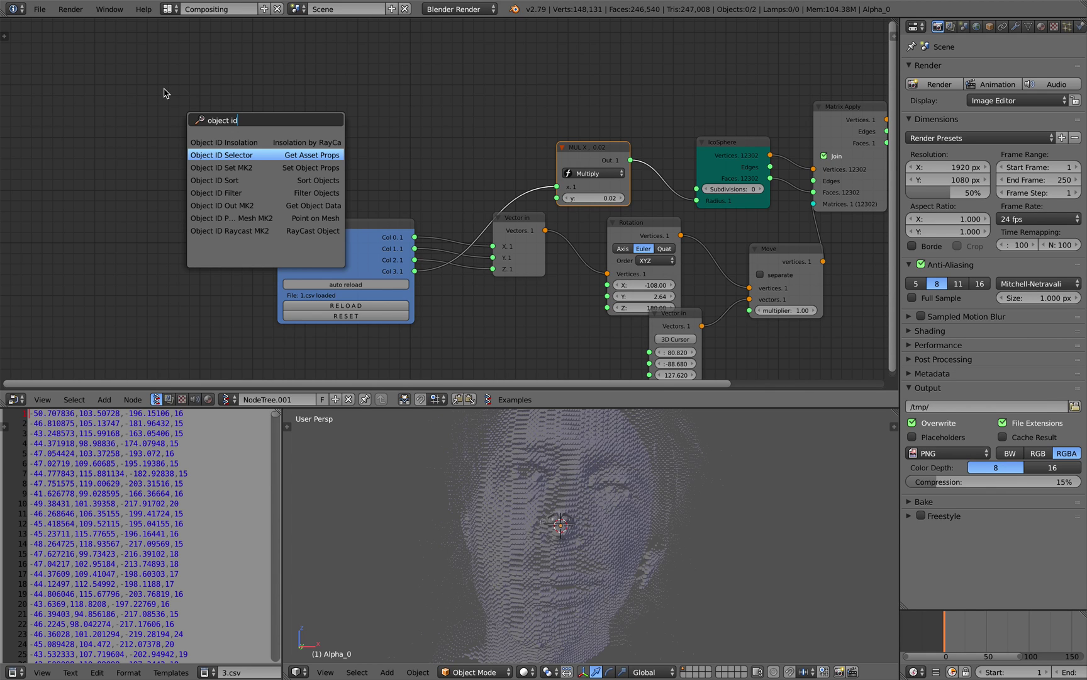
{"action": "key", "text": "Return"}
{"action": "left_click", "coordinate": [167, 94]}
{"action": "middle_click_drag", "start_coordinate": [405, 157], "coordinate": [317, 151]}
{"action": "key", "text": "ctrl+s"}
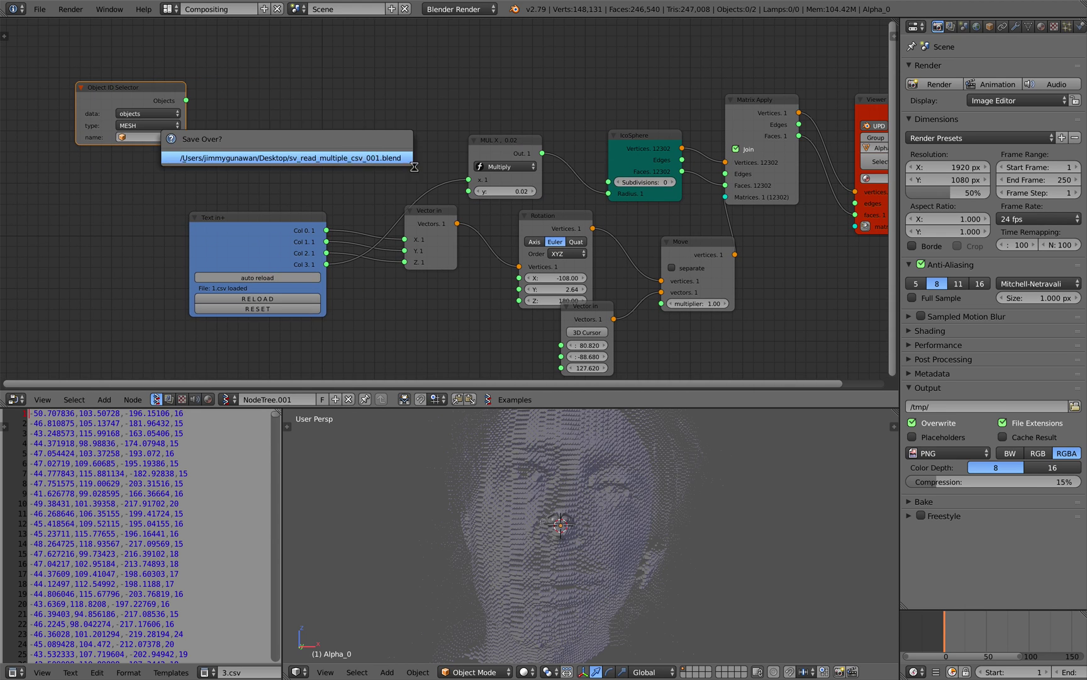
Delete the Matrix Apply node, shift IcoSphere aside, and link the Move vertices directly to the Viewer BMesh vertices
{"action": "scroll", "coordinate": [414, 167], "scroll_direction": "down", "scroll_amount": 5, "text": "ctrl"}
{"action": "left_click", "coordinate": [557, 112]}
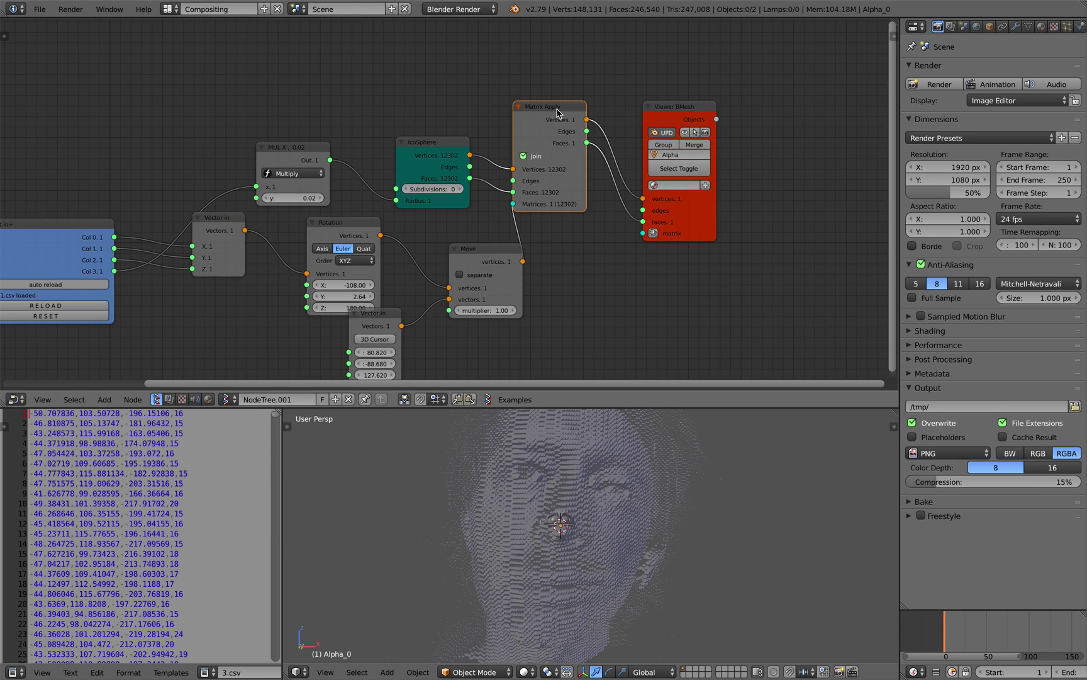
{"action": "key", "text": "x"}
{"action": "left_click_drag", "start_coordinate": [449, 145], "coordinate": [484, 129]}
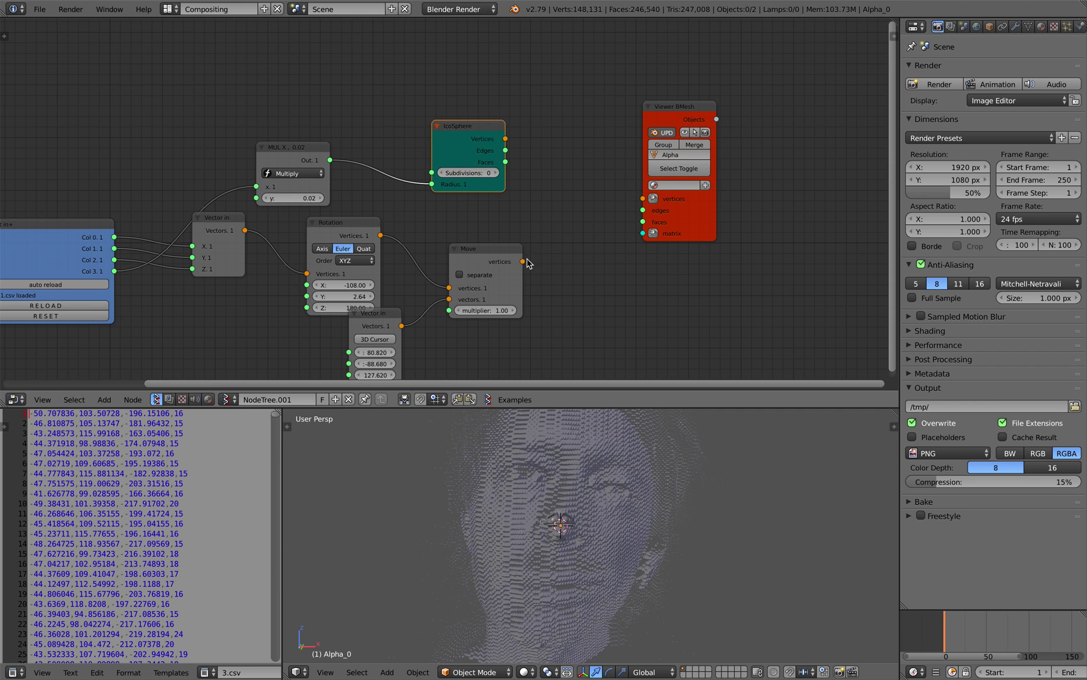
{"action": "left_click_drag", "start_coordinate": [525, 260], "coordinate": [642, 199]}
Set the Object ID Selector's data type to texts and reposition the node to leave room beside it
{"action": "scroll", "coordinate": [381, 176], "scroll_direction": "up", "scroll_amount": 3, "text": "ctrl"}
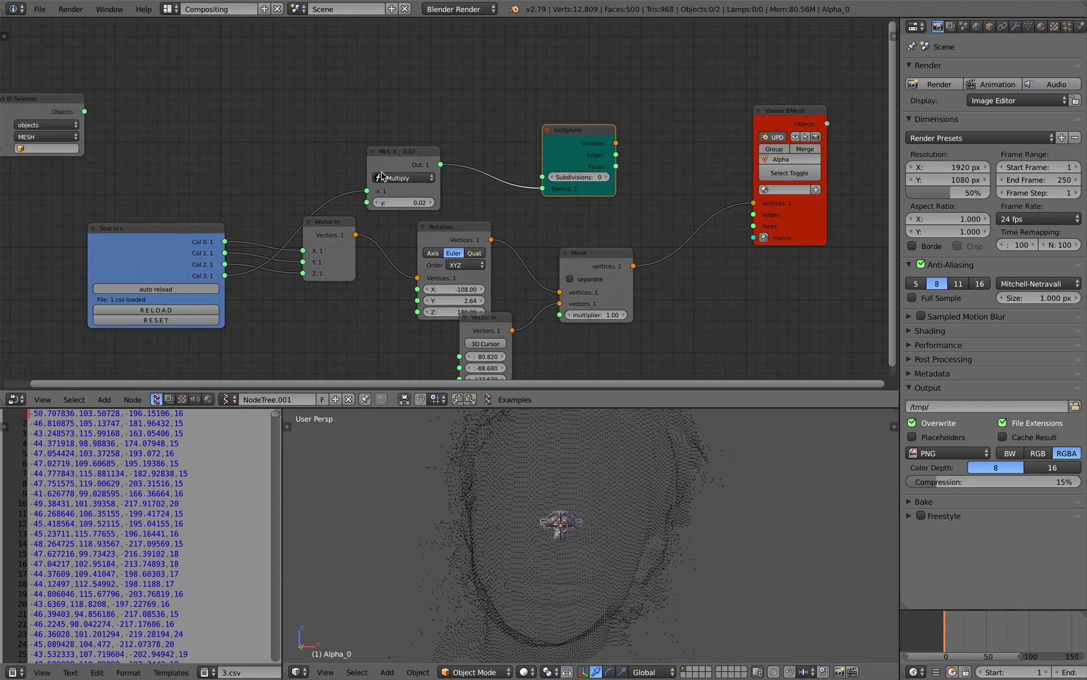
{"action": "scroll", "coordinate": [382, 176], "scroll_direction": "up", "scroll_amount": 4, "text": "ctrl"}
{"action": "left_click_drag", "start_coordinate": [202, 126], "coordinate": [241, 109]}
{"action": "scroll", "coordinate": [240, 110], "scroll_direction": "up", "scroll_amount": 3}
{"action": "middle_click_drag", "start_coordinate": [240, 110], "coordinate": [276, 115]}
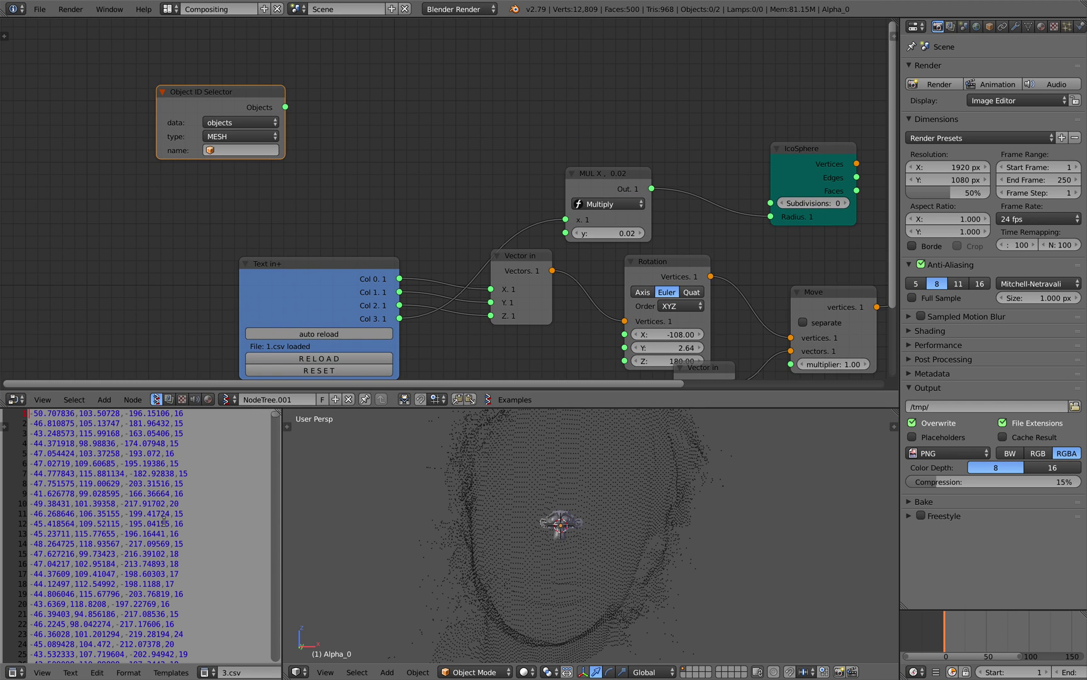
{"action": "scroll", "coordinate": [210, 196], "scroll_direction": "up", "scroll_amount": 1}
{"action": "left_click", "coordinate": [214, 117]}
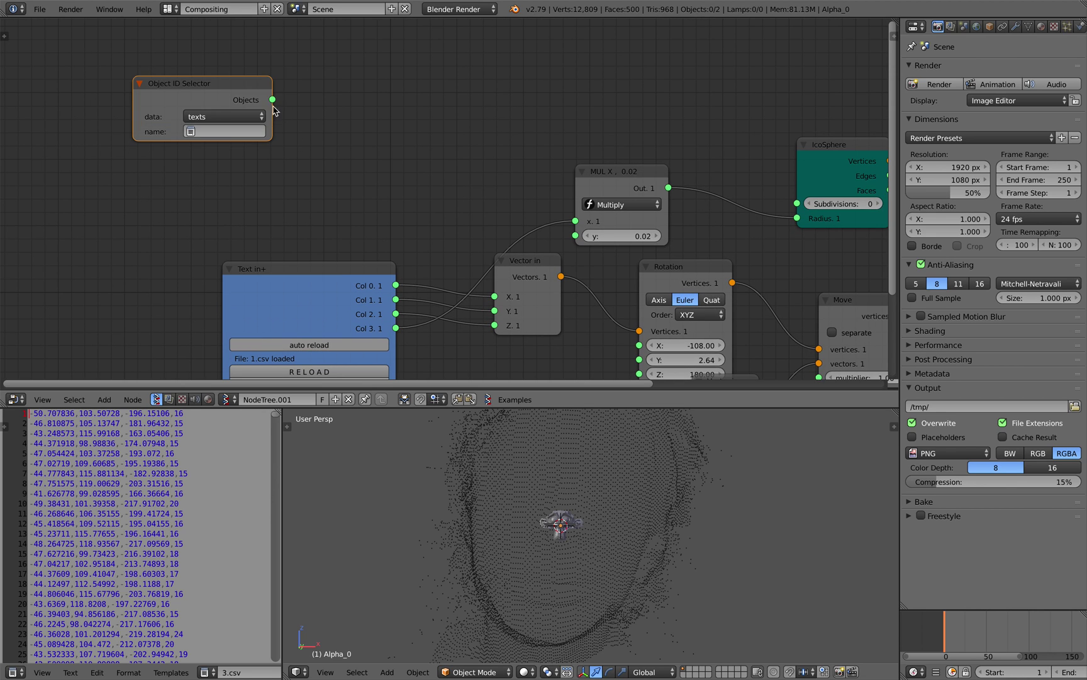
{"action": "key", "text": "g"}
{"action": "left_click", "coordinate": [218, 97]}
Add an Object ID Filter node beside Object ID Selector and link the selector's Objects output to its Objects input
{"action": "key", "text": "shift+a"}
{"action": "left_click", "coordinate": [270, 96]}
{"action": "type", "text": "filt"}
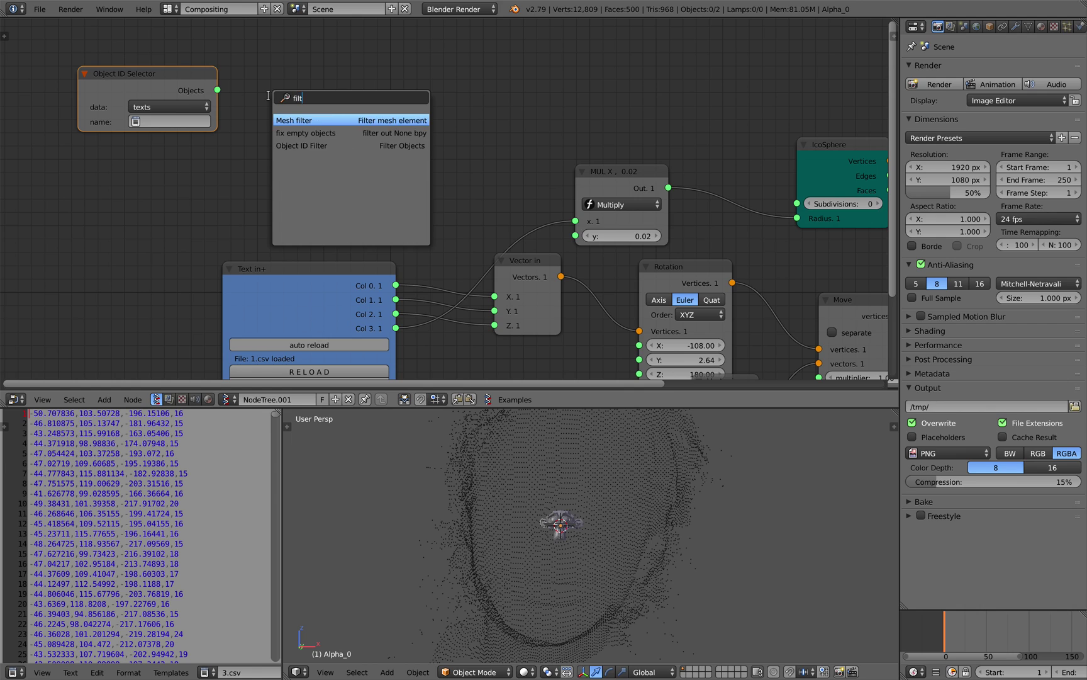
{"action": "key", "text": "Down"}
{"action": "key", "text": "Down"}
{"action": "key", "text": "Return"}
{"action": "left_click", "coordinate": [267, 97]}
{"action": "left_click_drag", "start_coordinate": [217, 90], "coordinate": [269, 167]}
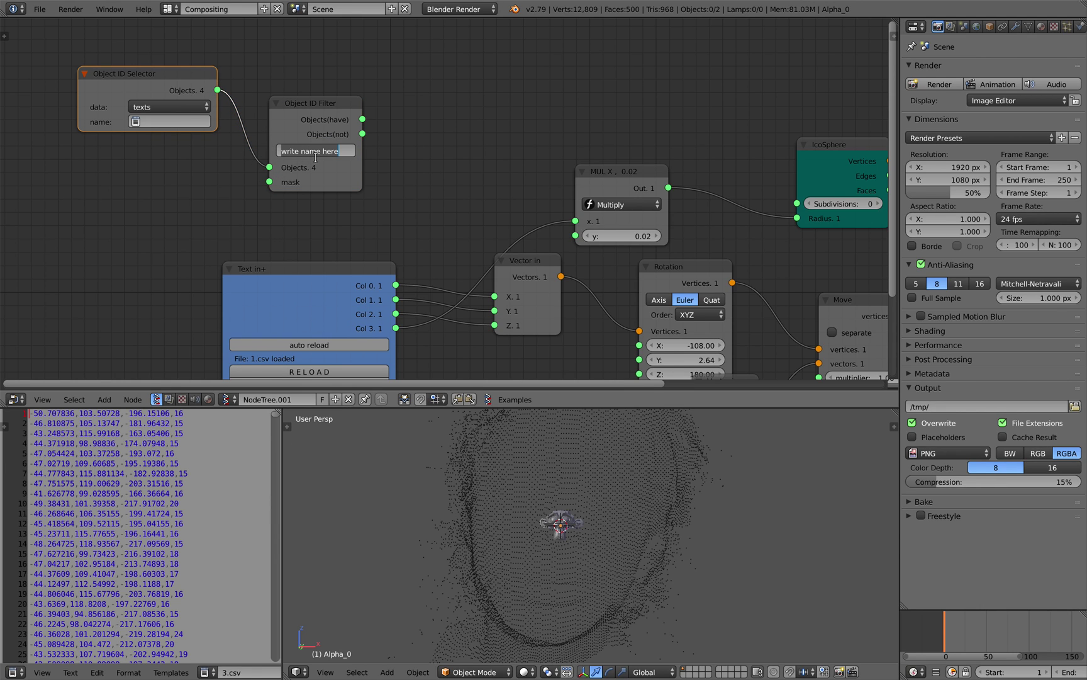
Set the Object ID Filter's name text to .csv and place an Object ID Set MK2 node beside it
{"action": "key", "text": "BackSpace"}
{"action": "key", "text": "alt+space"}
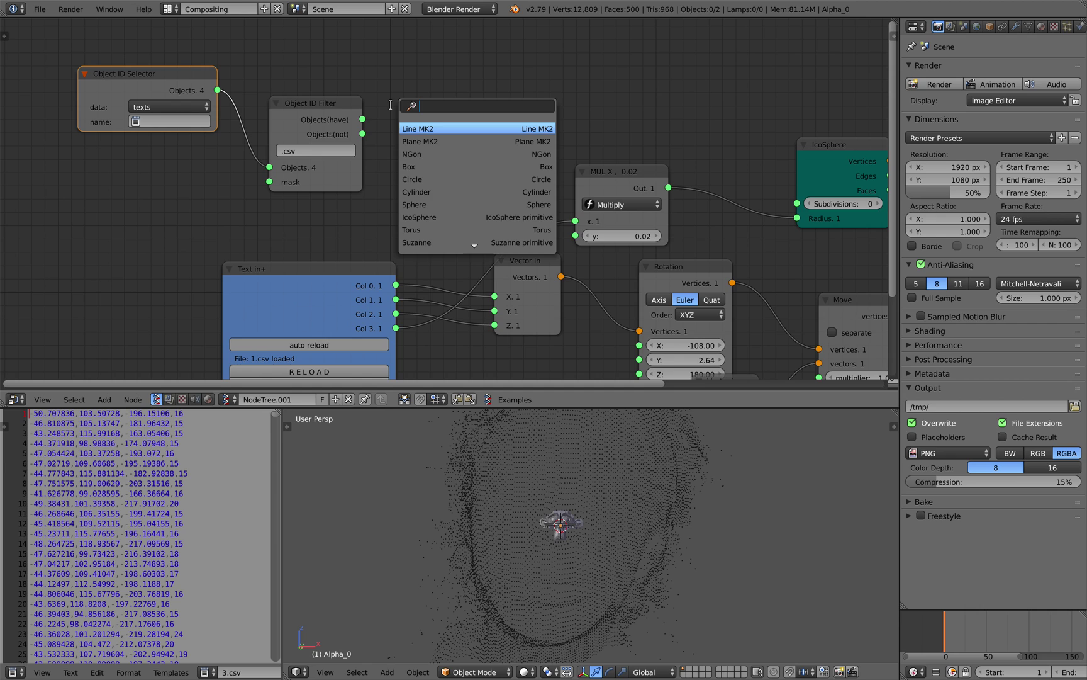
{"action": "type", "text": "object"}
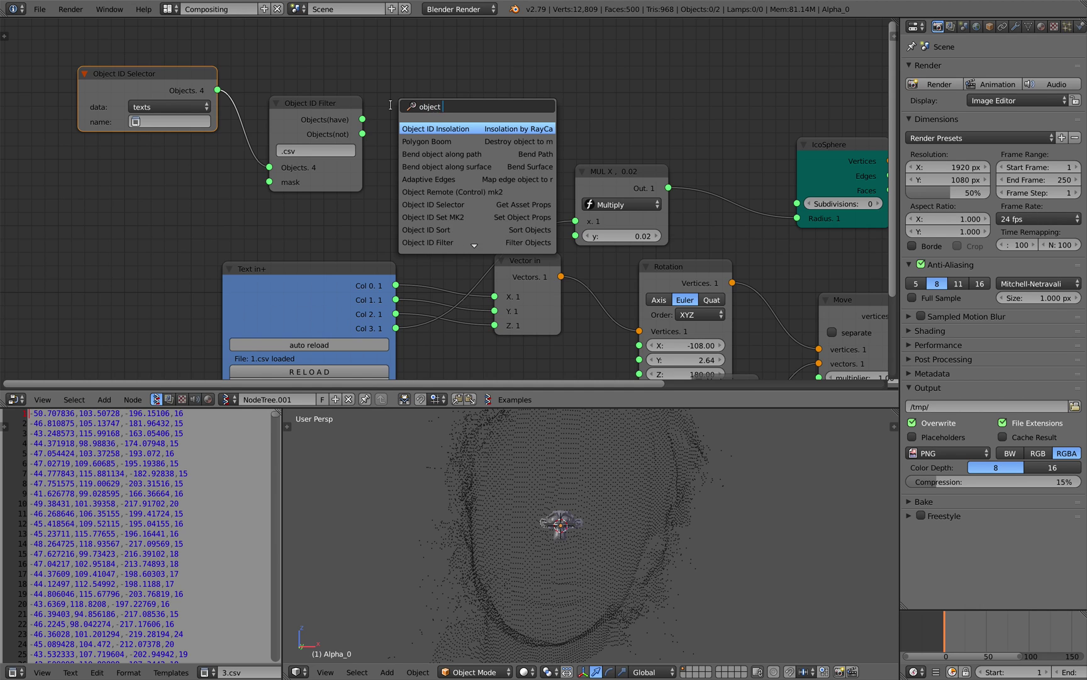
{"action": "type", "text": " id"}
{"action": "key", "text": "Down"}
{"action": "key", "text": "Down"}
{"action": "key", "text": "Down"}
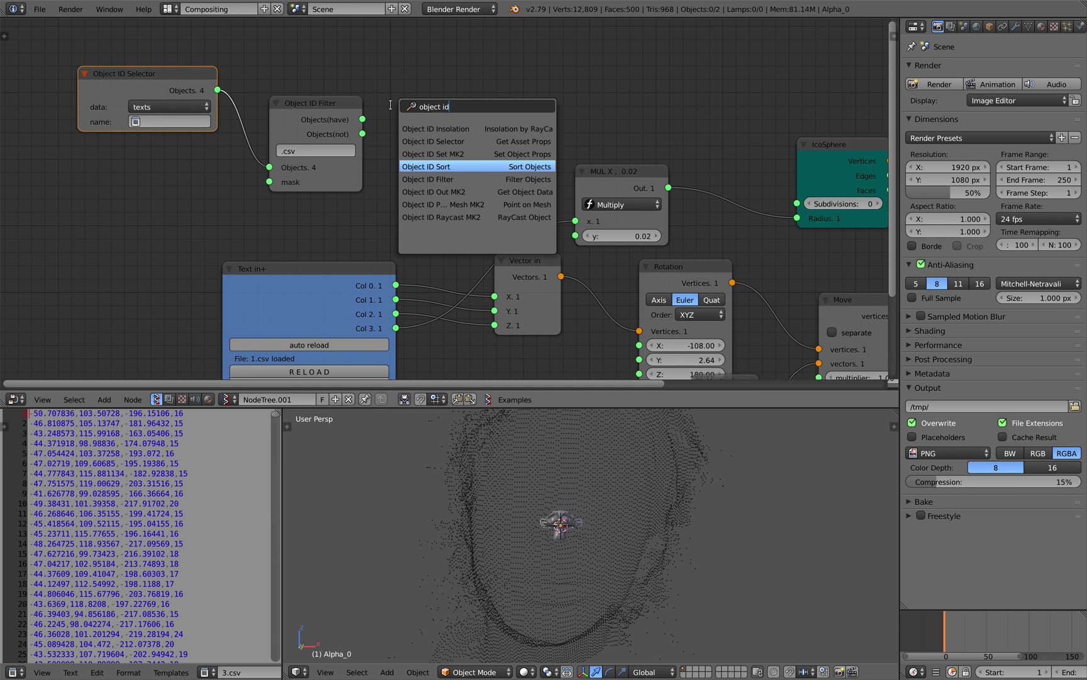
{"action": "key", "text": "Up"}
{"action": "key", "text": "Return"}
{"action": "left_click", "coordinate": [411, 82]}
Link the filter's Objects(have) output to Object ID Set MK2's Objects input and set its property to name
{"action": "left_click_drag", "start_coordinate": [364, 120], "coordinate": [413, 153]}
{"action": "left_click", "coordinate": [442, 139]}
{"action": "type", "text": "name"}
{"action": "key", "text": "Return"}
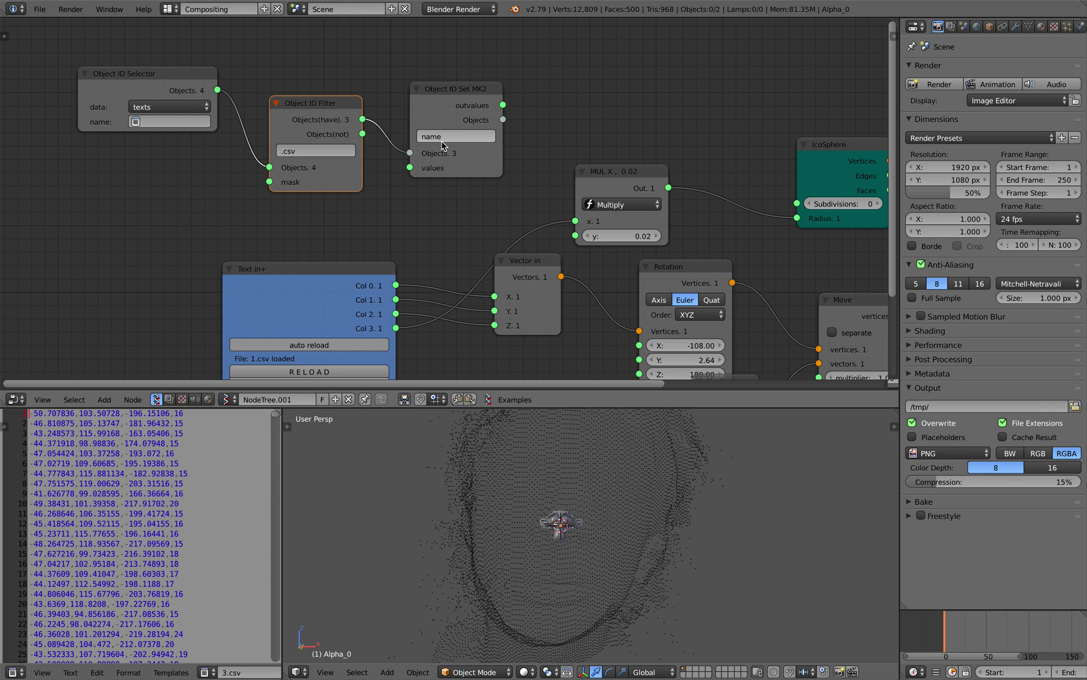
Add a Stethoscope MK2 node and link Object ID Set MK2's outvalues to its Data input to read the text names
{"action": "middle_click_drag", "start_coordinate": [583, 109], "coordinate": [490, 141]}
{"action": "key", "text": "alt+space"}
{"action": "type", "text": "ste"}
{"action": "left_click", "coordinate": [502, 148]}
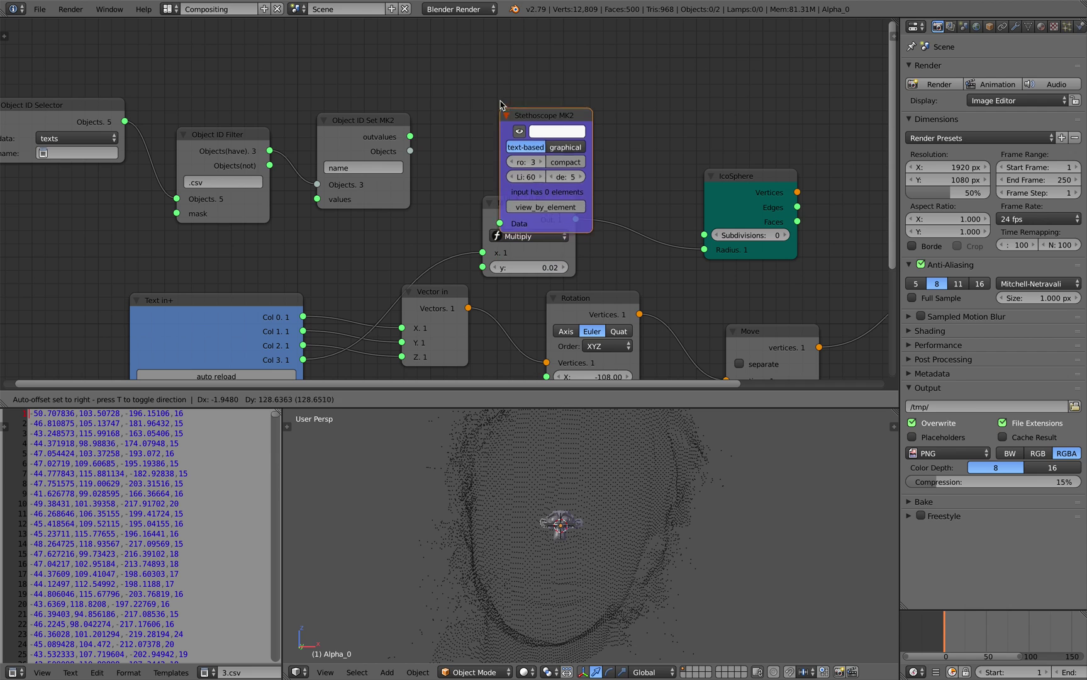
{"action": "left_click", "coordinate": [500, 58]}
{"action": "left_click_drag", "start_coordinate": [410, 136], "coordinate": [498, 177]}
{"action": "middle_click_drag", "start_coordinate": [464, 127], "coordinate": [450, 153]}
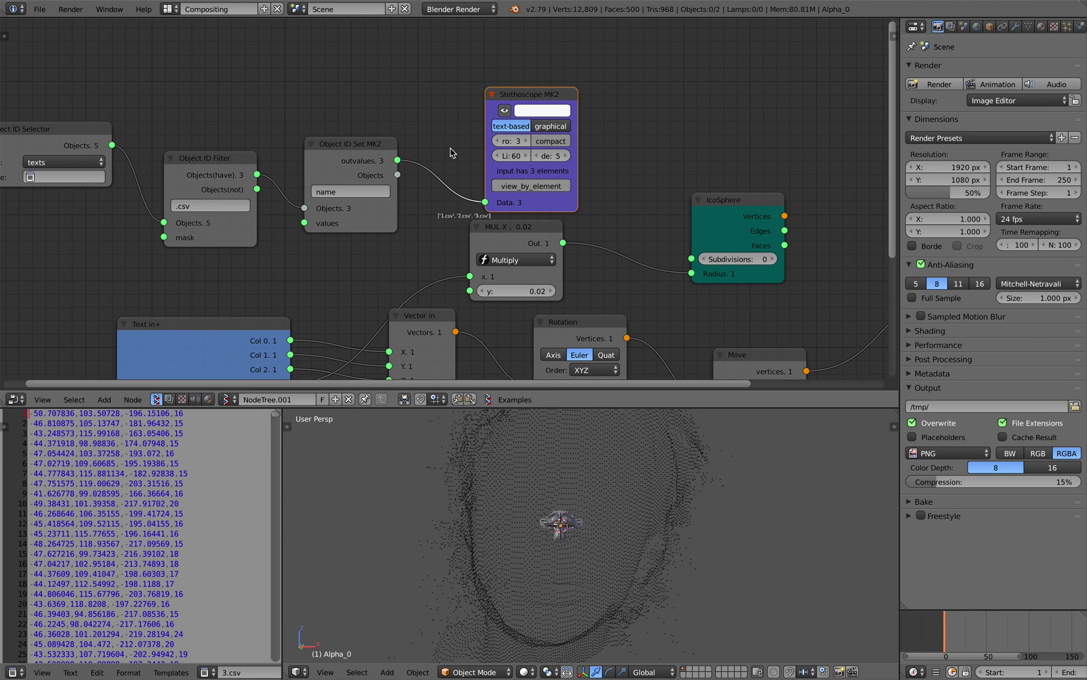
{"action": "scroll", "coordinate": [454, 189], "scroll_direction": "up", "scroll_amount": 4}
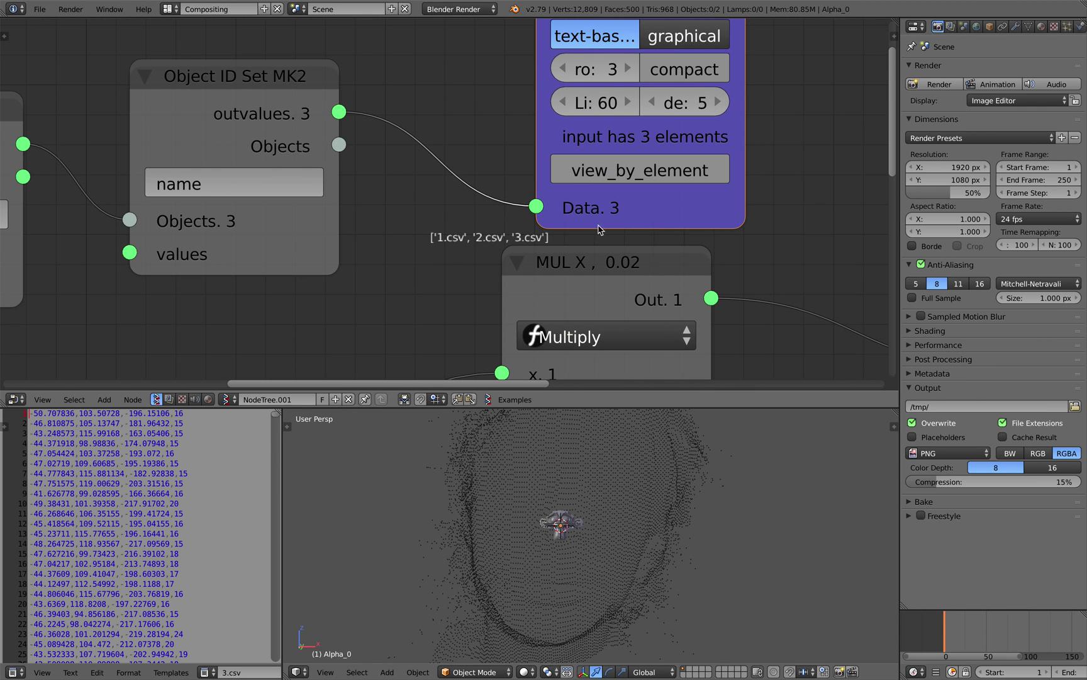
Shift the Stethoscope MK2 and Multiply nodes aside to make room and save the file
{"action": "left_click_drag", "start_coordinate": [599, 225], "coordinate": [665, 156]}
{"action": "scroll", "coordinate": [492, 212], "scroll_direction": "down", "scroll_amount": 3}
{"action": "left_click_drag", "start_coordinate": [574, 250], "coordinate": [604, 271]}
{"action": "scroll", "coordinate": [494, 230], "scroll_direction": "down", "scroll_amount": 3}
{"action": "middle_click_drag", "start_coordinate": [480, 229], "coordinate": [513, 234]}
{"action": "scroll", "coordinate": [521, 231], "scroll_direction": "down", "scroll_amount": 3}
{"action": "key", "text": "ctrl+s"}
{"action": "left_click", "coordinate": [514, 235]}
Rearrange the Object ID Selector, Filter, Set MK2 and Stethoscope nodes into a row higher above the Text in+ node
{"action": "left_click_drag", "start_coordinate": [241, 152], "coordinate": [250, 37]}
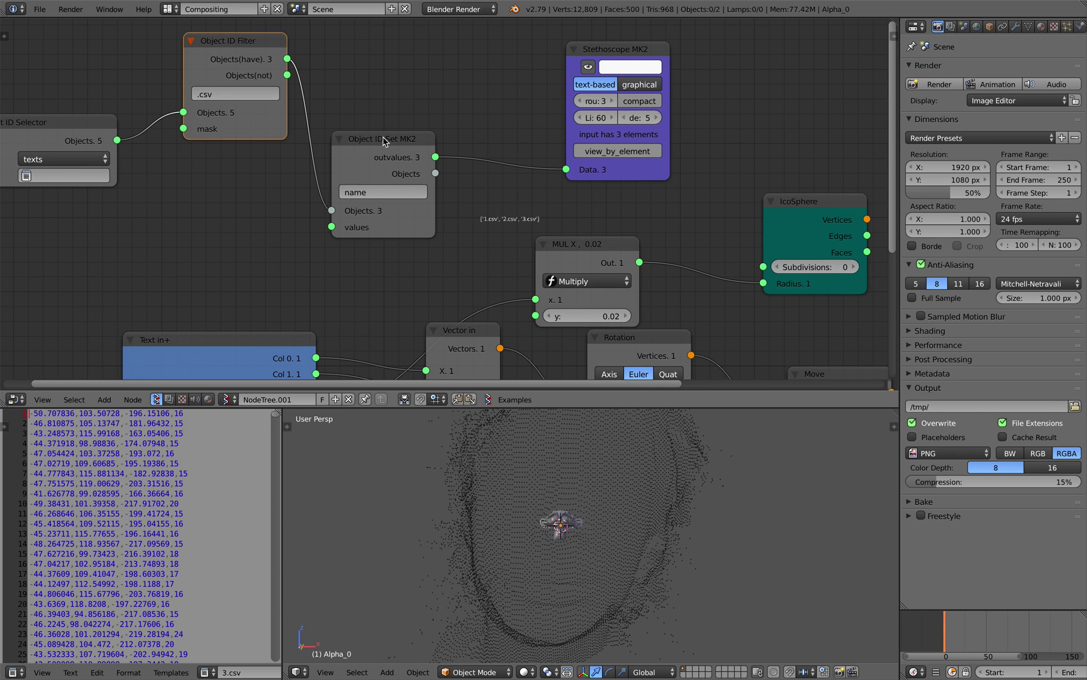
{"action": "left_click_drag", "start_coordinate": [383, 140], "coordinate": [399, 50]}
{"action": "left_click_drag", "start_coordinate": [628, 58], "coordinate": [591, 43]}
{"action": "left_click_drag", "start_coordinate": [105, 124], "coordinate": [127, 76]}
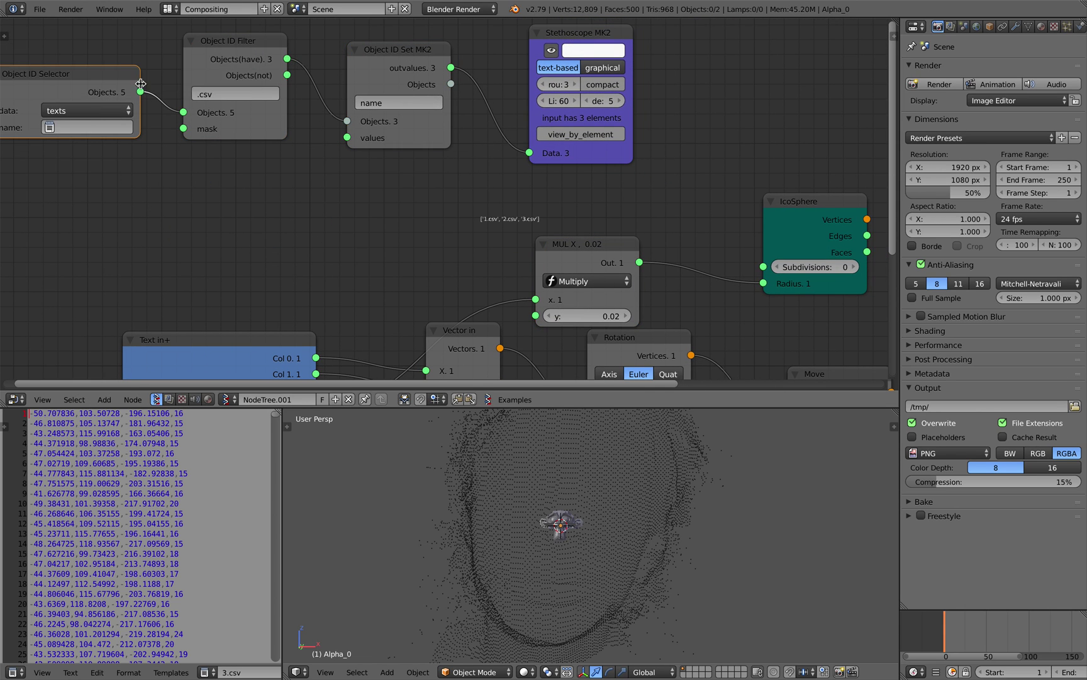
Insert a List Item node on the link between Object ID Filter and Object ID Set MK2, with level 1
{"action": "scroll", "coordinate": [358, 149], "scroll_direction": "up", "scroll_amount": 1}
{"action": "middle_click_drag", "start_coordinate": [238, 146], "coordinate": [355, 207]}
{"action": "key", "text": "alt+space"}
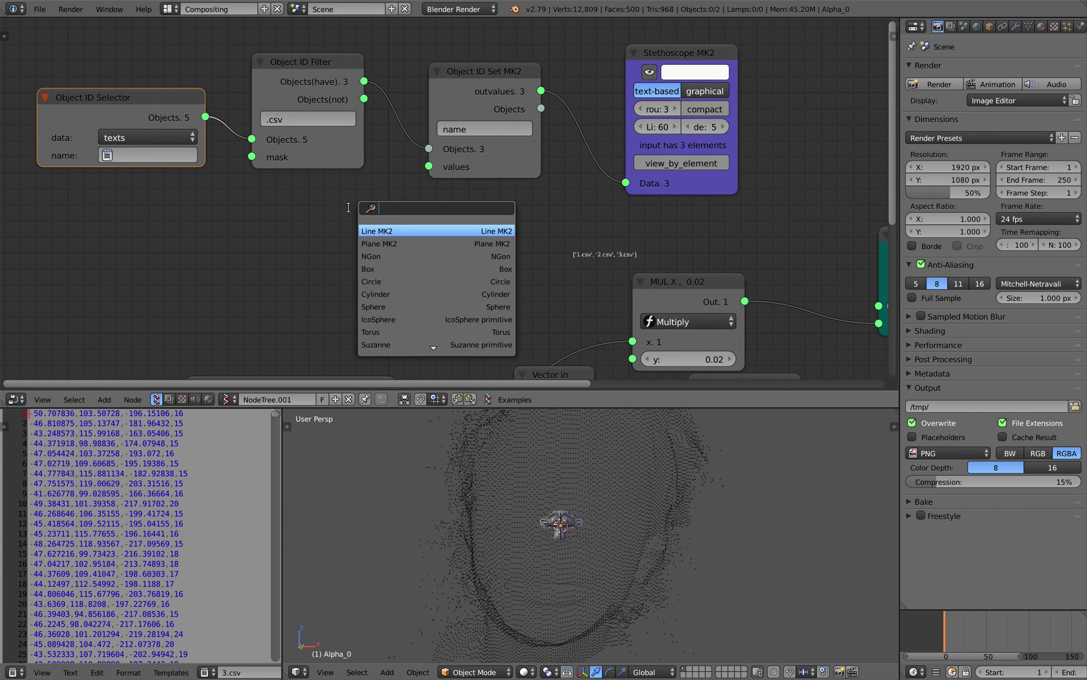
{"action": "type", "text": "list i"}
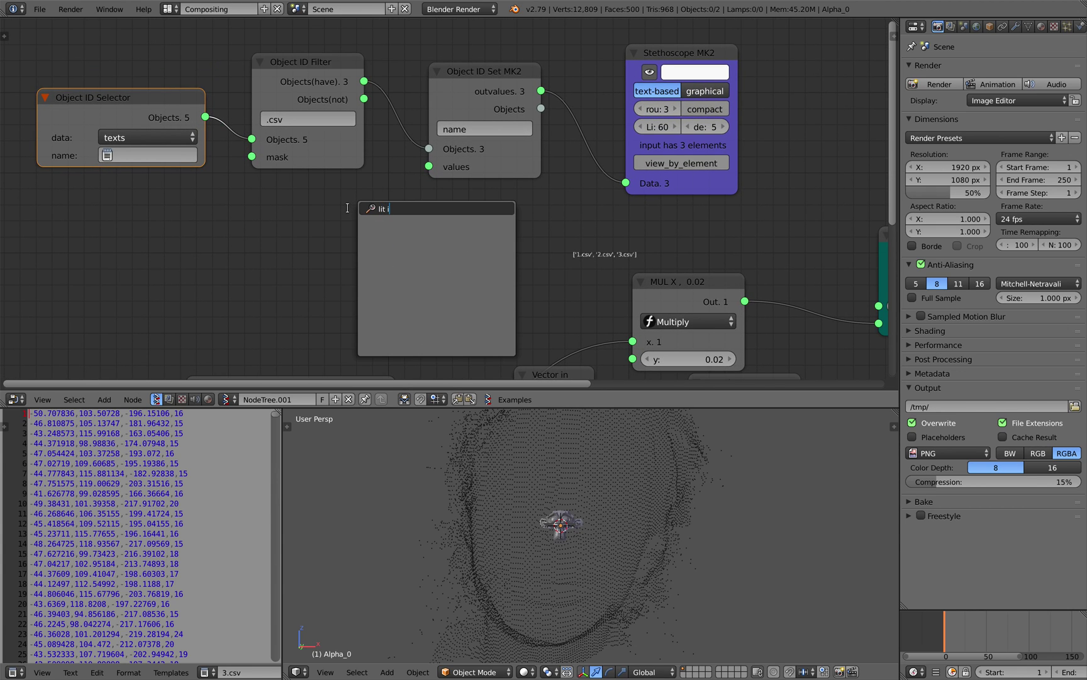
{"action": "key", "text": "Return"}
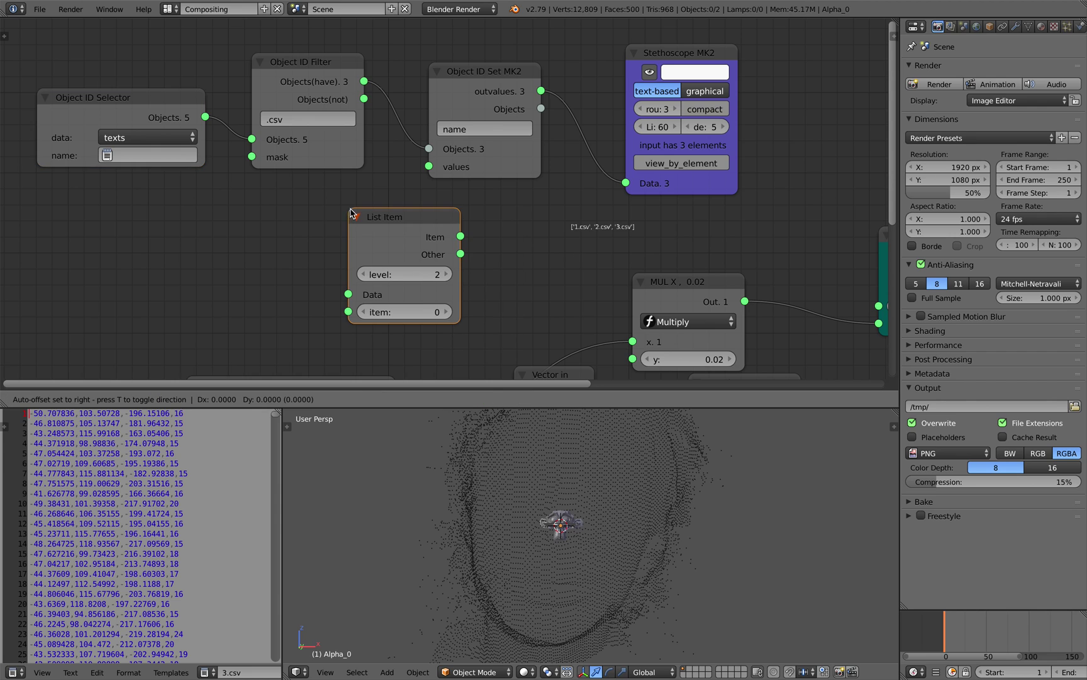
{"action": "left_click", "coordinate": [422, 135]}
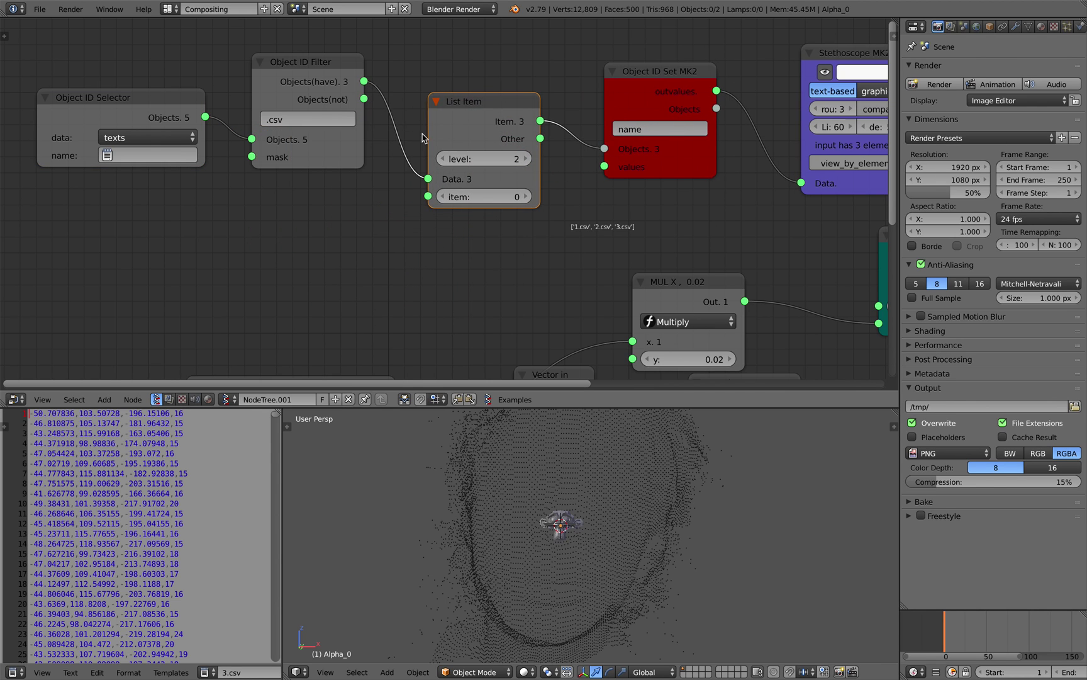
{"action": "left_click", "coordinate": [443, 159]}
Add a Frame info node below Object ID Filter and link its Current Frame output to List Item's item input
{"action": "middle_click_drag", "start_coordinate": [459, 209], "coordinate": [327, 222]}
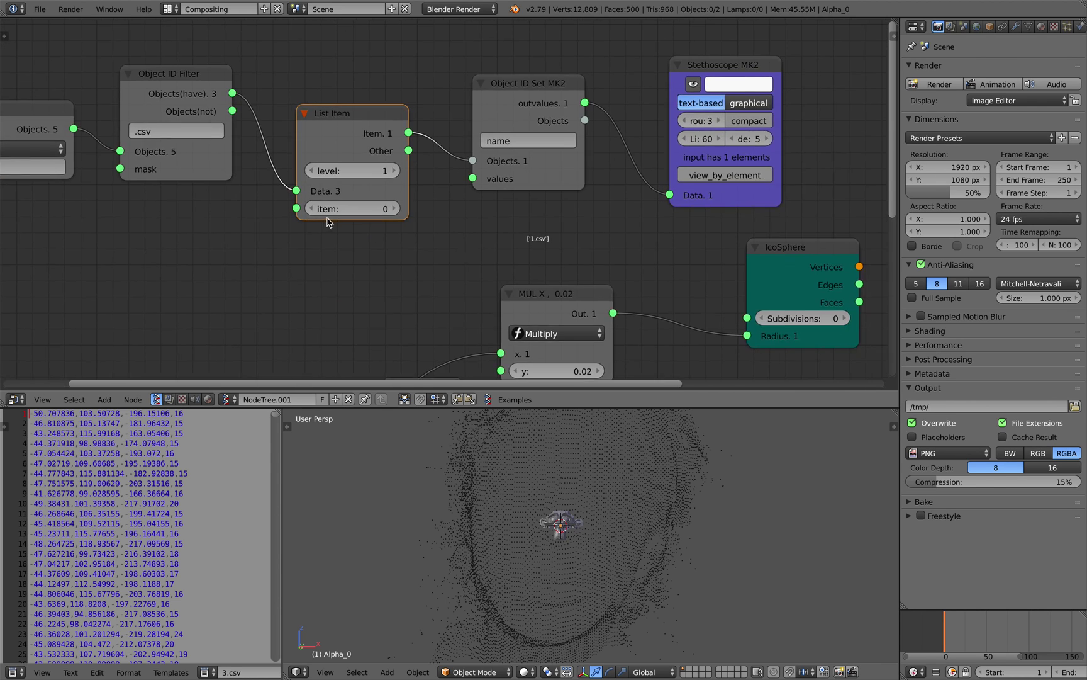
{"action": "scroll", "coordinate": [245, 246], "scroll_direction": "up", "scroll_amount": 2}
{"action": "key", "text": "shift+a"}
{"action": "left_click", "coordinate": [204, 256]}
{"action": "type", "text": "fra"}
{"action": "left_click", "coordinate": [221, 304]}
{"action": "left_click", "coordinate": [149, 224]}
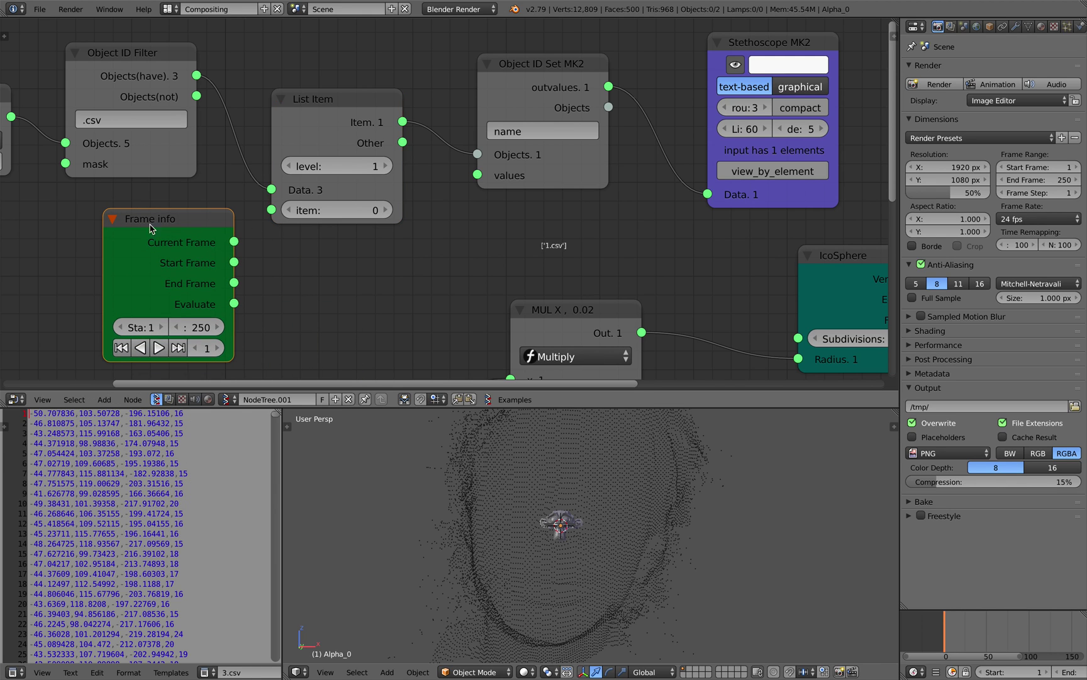
{"action": "left_click_drag", "start_coordinate": [233, 241], "coordinate": [272, 209]}
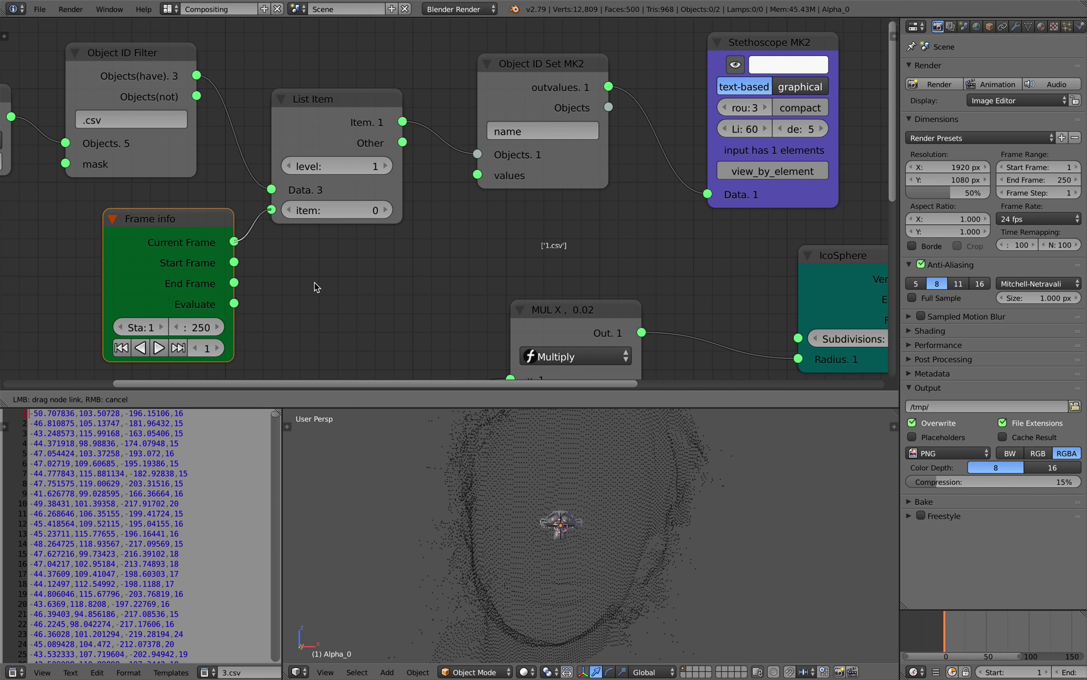
Set the scene's end frame to 3
{"action": "scroll", "coordinate": [1012, 675], "scroll_direction": "down", "scroll_amount": 2}
{"action": "double_click", "coordinate": [1024, 673]}
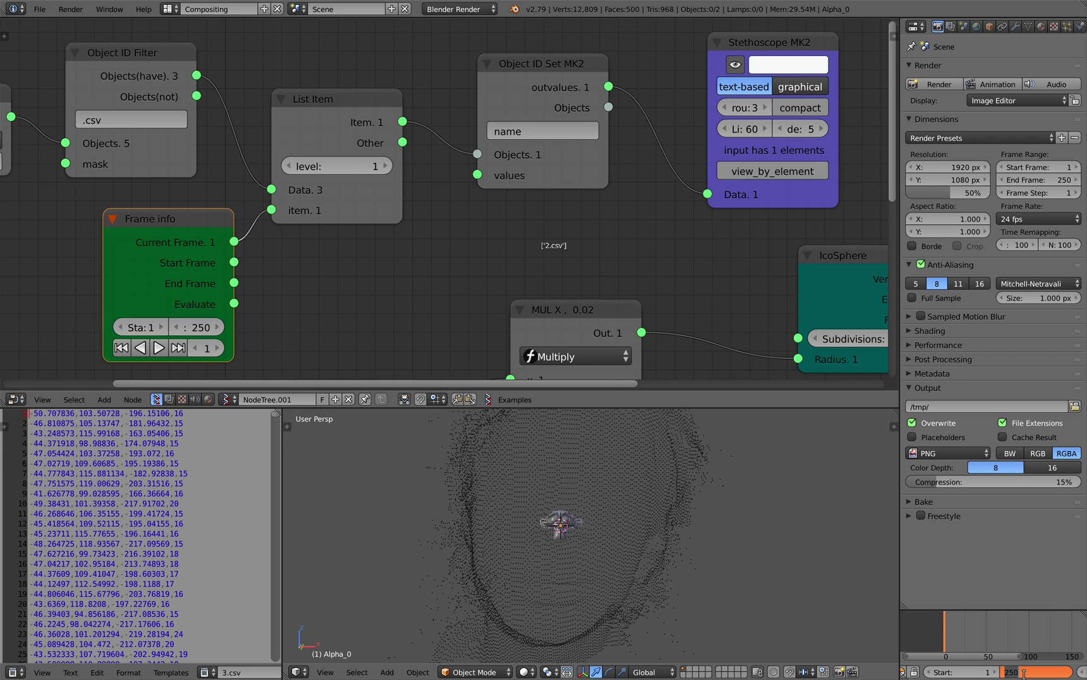
{"action": "type", "text": "3"}
{"action": "key", "text": "Return"}
{"action": "scroll", "coordinate": [994, 658], "scroll_direction": "up", "scroll_amount": 3}
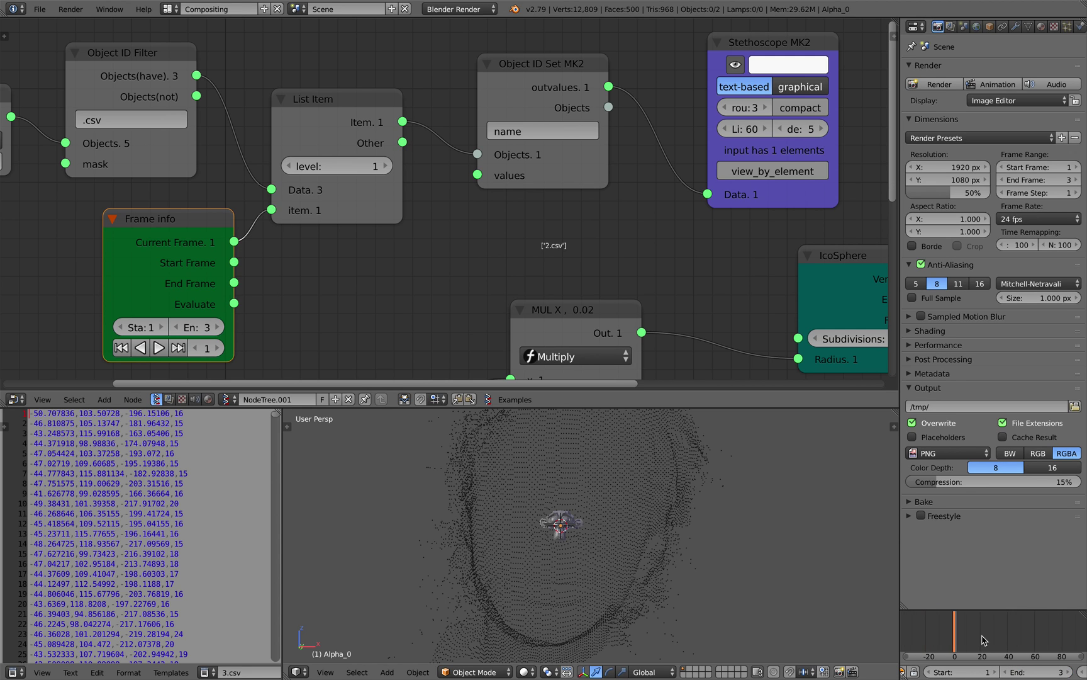
Step back and forth through the frames to check which CSV name the Stethoscope outputs at each frame
{"action": "scroll", "coordinate": [345, 250], "scroll_direction": "up", "scroll_amount": 2}
{"action": "middle_click_drag", "start_coordinate": [344, 250], "coordinate": [367, 234]}
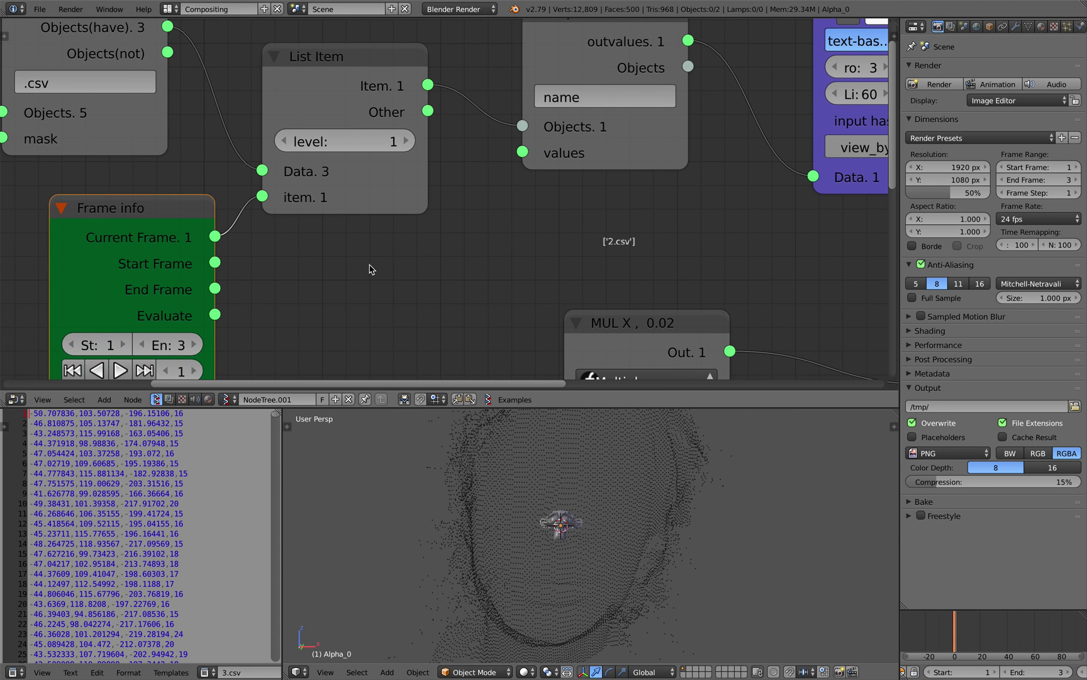
{"action": "key", "text": "Right"}
{"action": "key", "text": "Left"}
{"action": "key", "text": "Left"}
{"action": "key", "text": "Right"}
{"action": "key", "text": "Right"}
{"action": "key", "text": "Left"}
{"action": "key", "text": "Left"}
{"action": "key", "text": "Right"}
{"action": "key", "text": "Right"}
{"action": "key", "text": "Left"}
{"action": "middle_click_drag", "start_coordinate": [408, 258], "coordinate": [228, 232]}
{"action": "scroll", "coordinate": [95, 187], "scroll_direction": "up", "scroll_amount": 3}
{"action": "key", "text": "Right"}
{"action": "scroll", "coordinate": [198, 204], "scroll_direction": "down", "scroll_amount": 3}
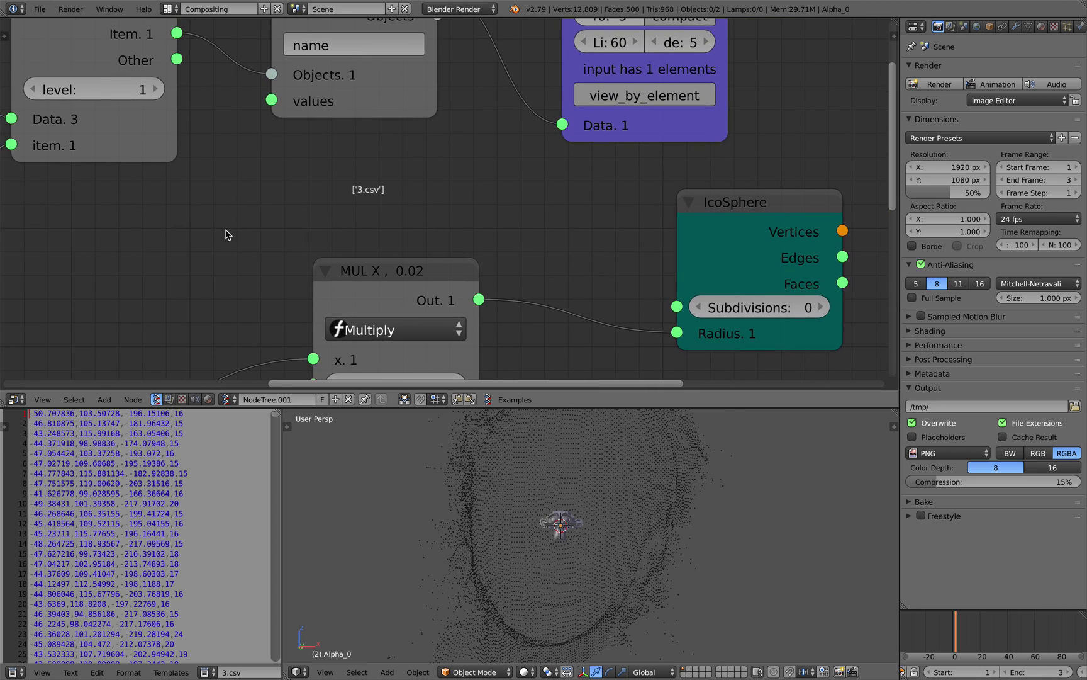
Nudge the Text in+ node and save the file under the incremented name sv_read_multiple_csv_002.blend
{"action": "scroll", "coordinate": [230, 226], "scroll_direction": "down", "scroll_amount": 10}
{"action": "middle_click_drag", "start_coordinate": [235, 273], "coordinate": [440, 134]}
{"action": "left_click_drag", "start_coordinate": [361, 157], "coordinate": [340, 182]}
{"action": "scroll", "coordinate": [293, 151], "scroll_direction": "up", "scroll_amount": 1}
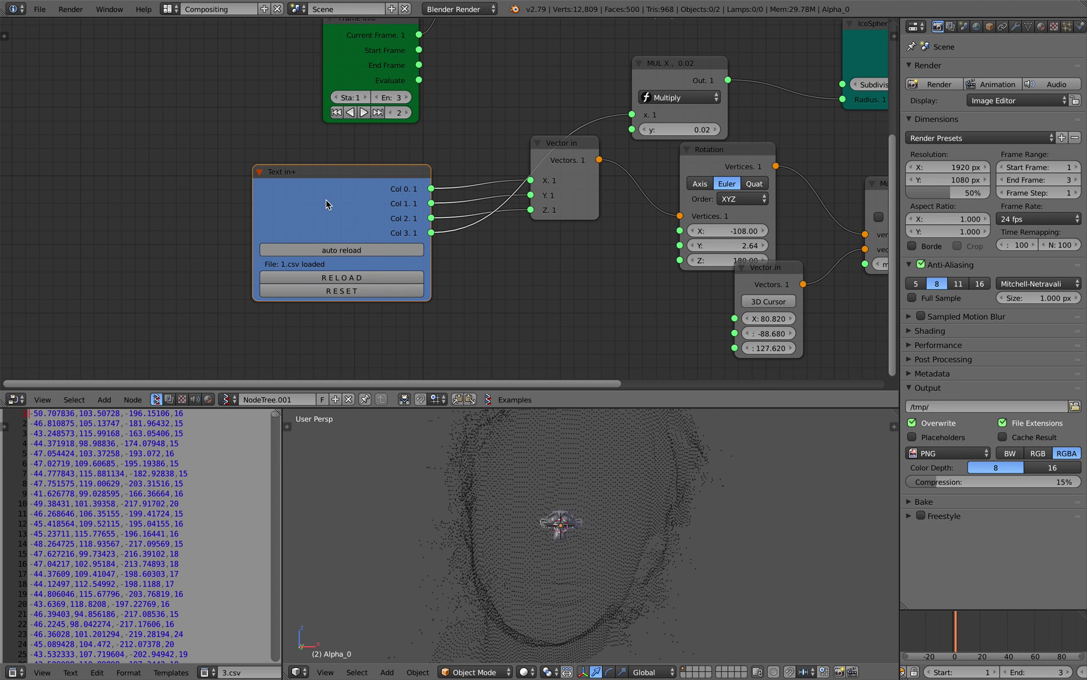
{"action": "left_click", "coordinate": [39, 9]}
{"action": "left_click", "coordinate": [63, 118]}
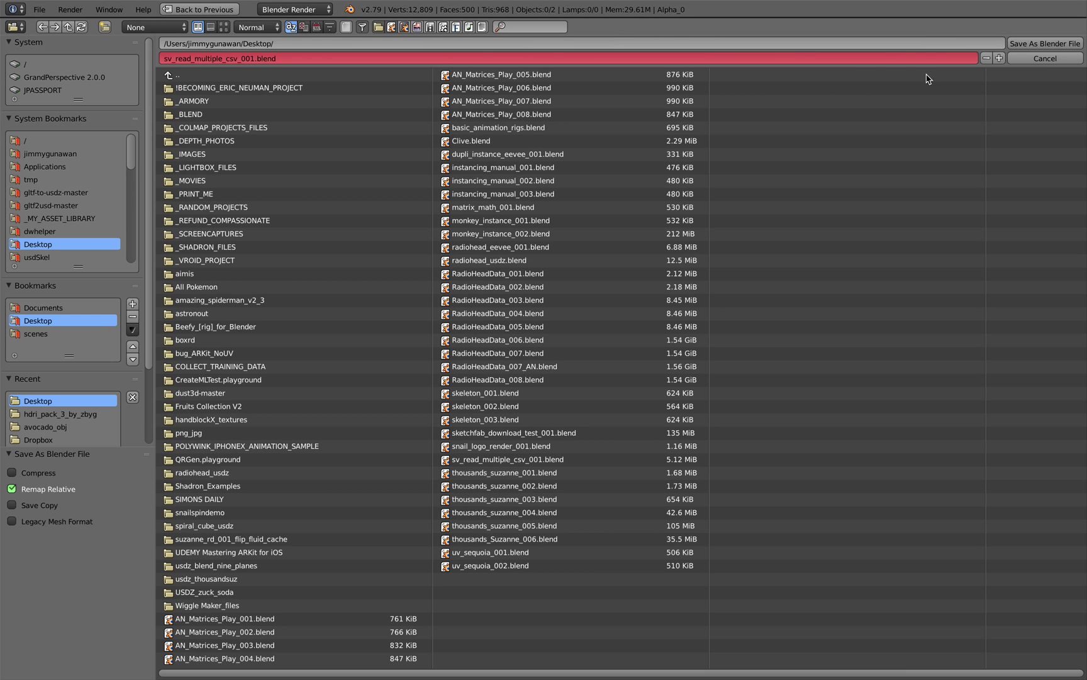
{"action": "left_click", "coordinate": [998, 59]}
{"action": "key", "text": "Return"}
Open the recent file RadioHeadData_008.blend
{"action": "left_click", "coordinate": [39, 9]}
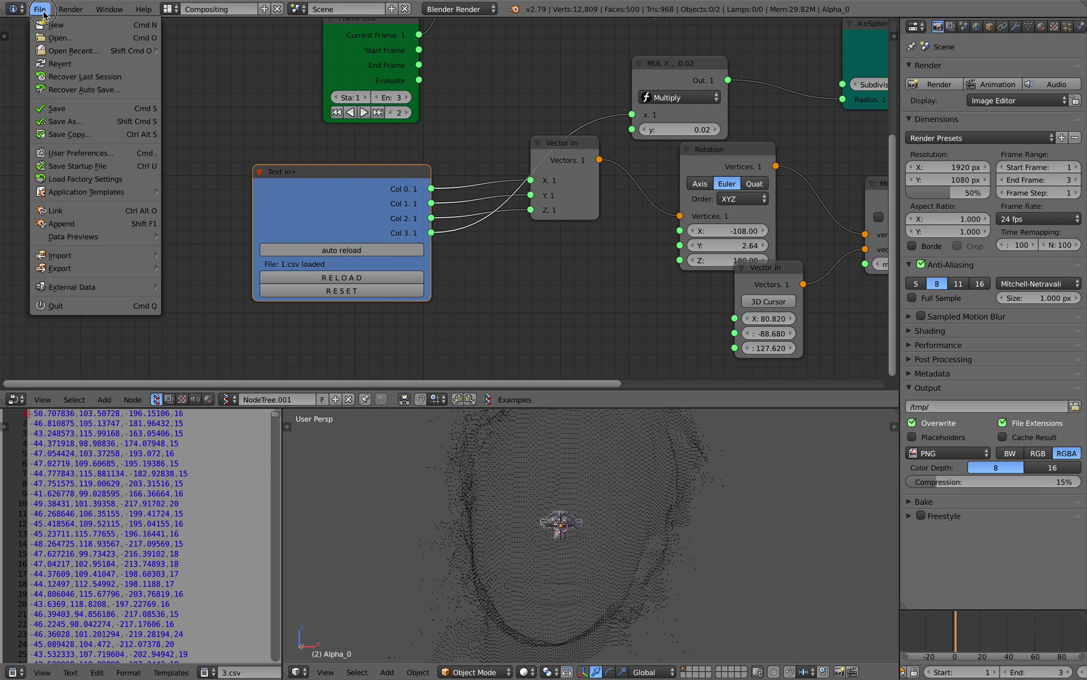
{"action": "mouse_move", "coordinate": [75, 50]}
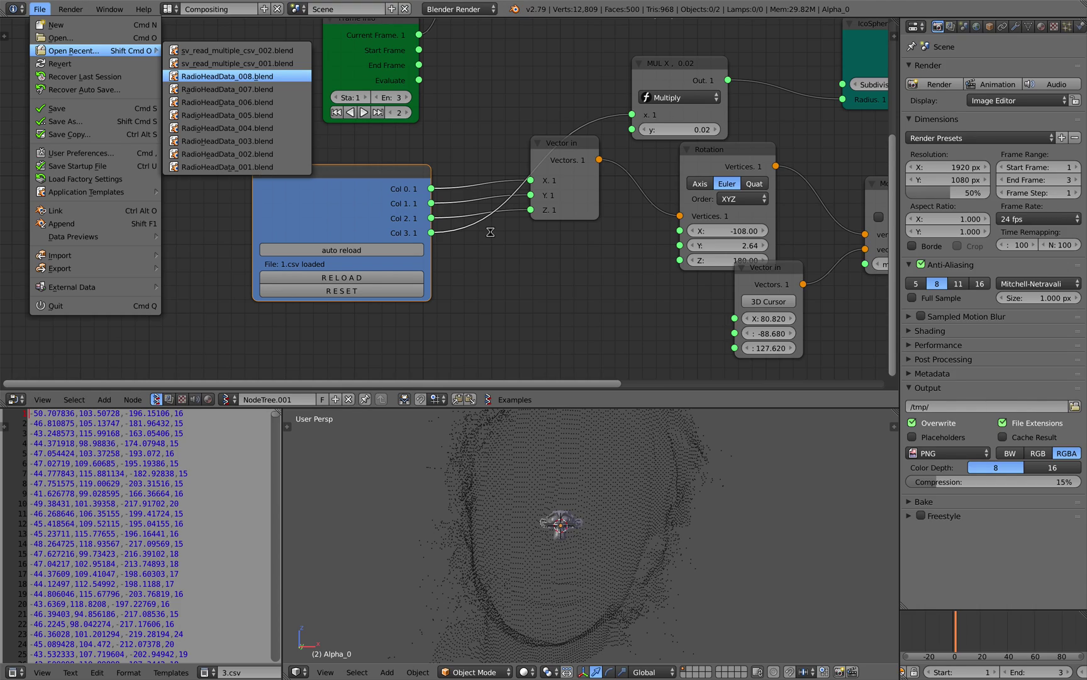
{"action": "key", "text": "ctrl+Right"}
{"action": "key", "text": "ctrl+Right"}
{"action": "key", "text": "ctrl+Left"}
{"action": "key", "text": "ctrl+Left"}
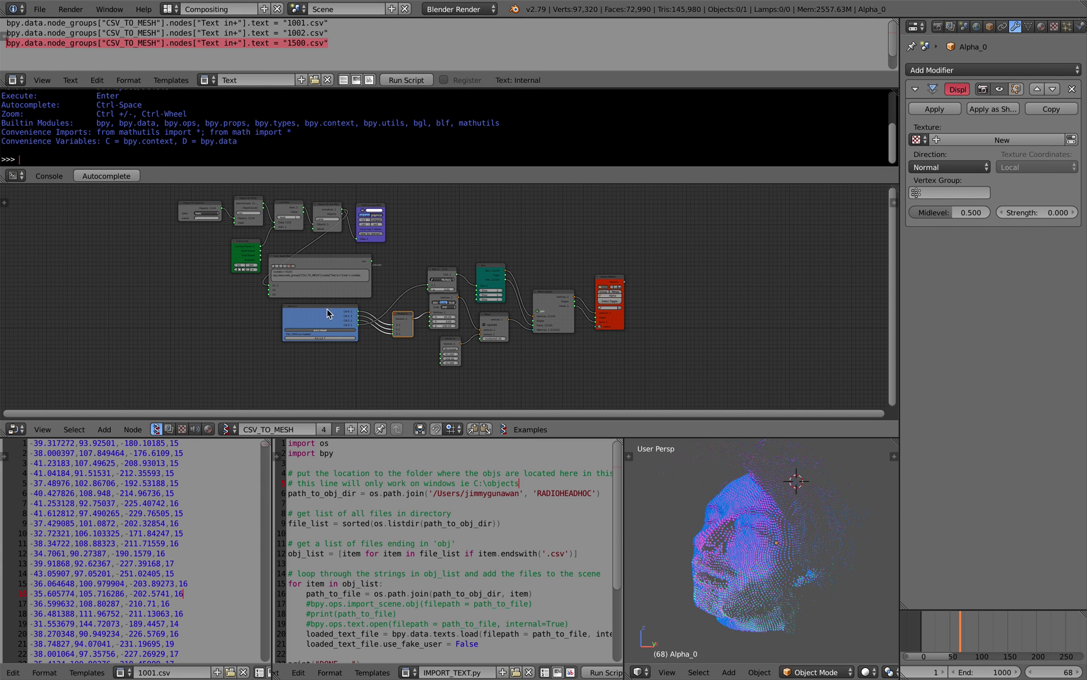
Examine the Exec Node Mod script that assigns the CSV name to Text in+, and copy that node
{"action": "left_click", "coordinate": [277, 280]}
{"action": "scroll", "coordinate": [270, 282], "scroll_direction": "up", "scroll_amount": 1}
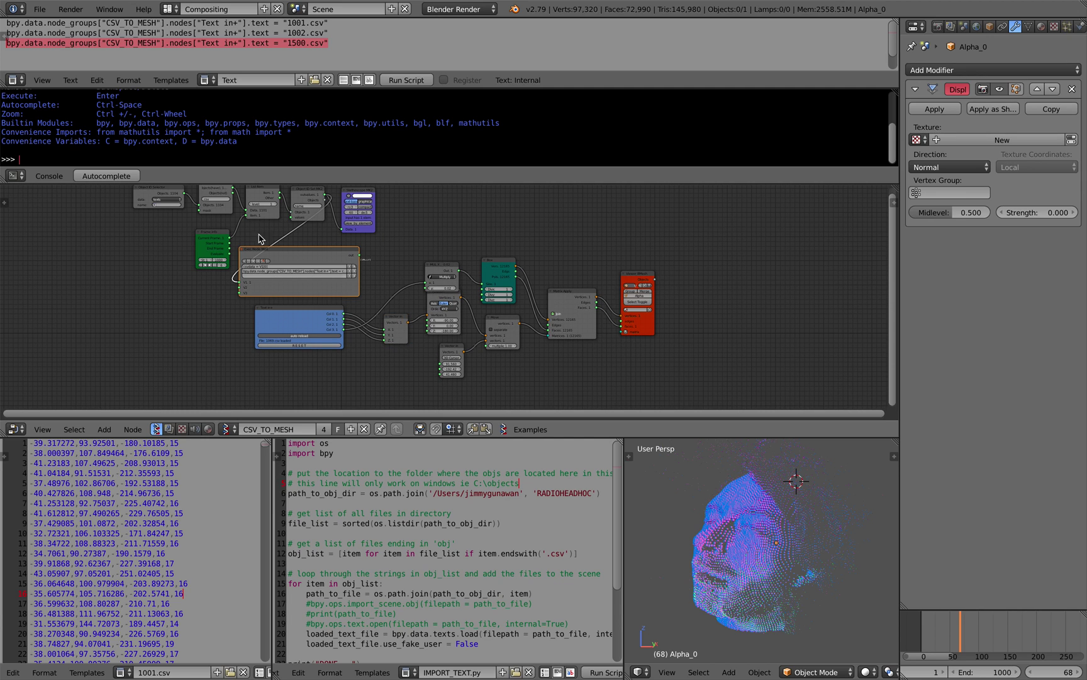
{"action": "left_click", "coordinate": [228, 43]}
{"action": "left_click_drag", "start_coordinate": [340, 41], "coordinate": [2, 49]}
{"action": "scroll", "coordinate": [229, 291], "scroll_direction": "up", "scroll_amount": 4}
{"action": "middle_click_drag", "start_coordinate": [197, 286], "coordinate": [335, 284]}
{"action": "scroll", "coordinate": [335, 284], "scroll_direction": "up", "scroll_amount": 9}
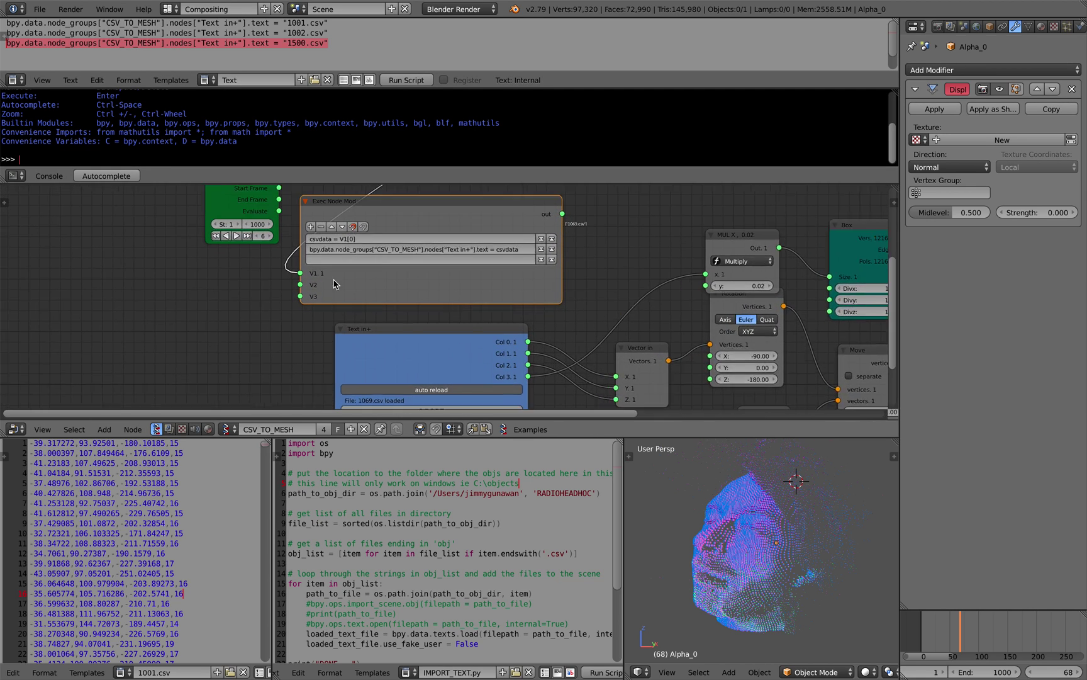
{"action": "middle_click_drag", "start_coordinate": [382, 247], "coordinate": [366, 308]}
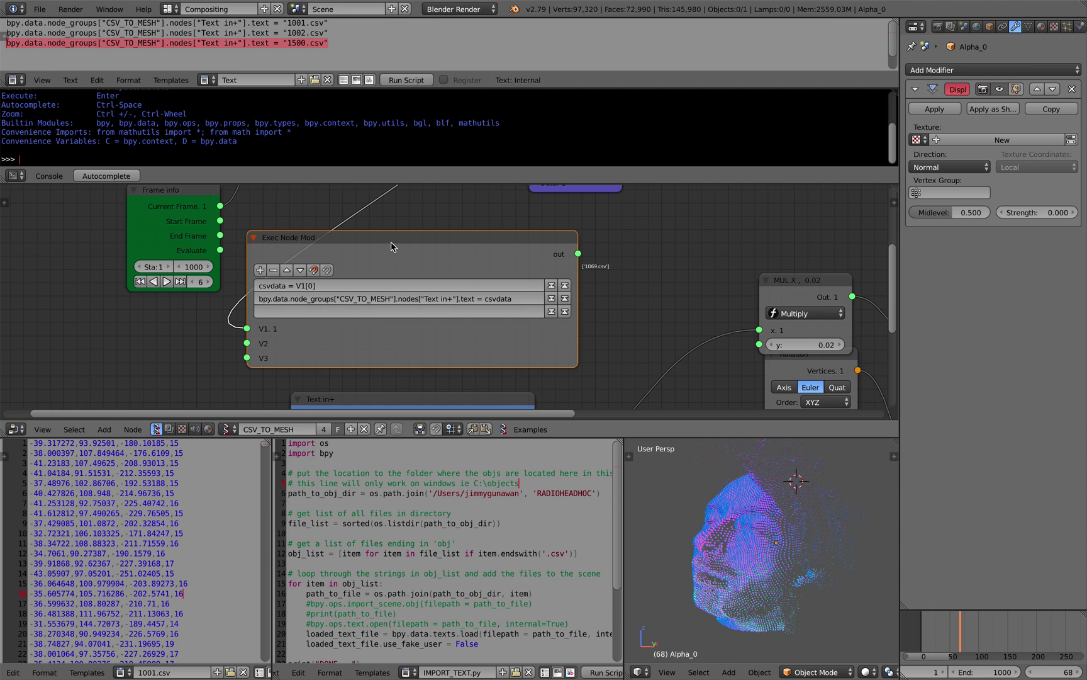
{"action": "left_click_drag", "start_coordinate": [391, 246], "coordinate": [407, 243]}
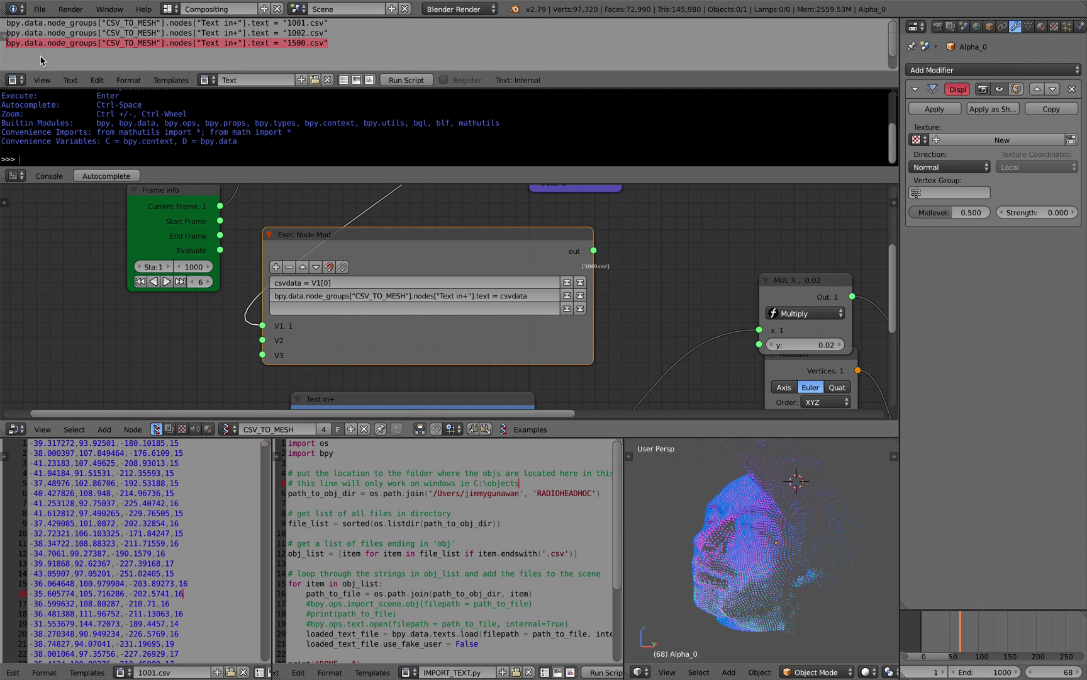
Reopen the recent file sv_read_multiple_csv_002.blend
{"action": "left_click", "coordinate": [40, 9]}
{"action": "mouse_move", "coordinate": [74, 50]}
{"action": "left_click", "coordinate": [236, 63]}
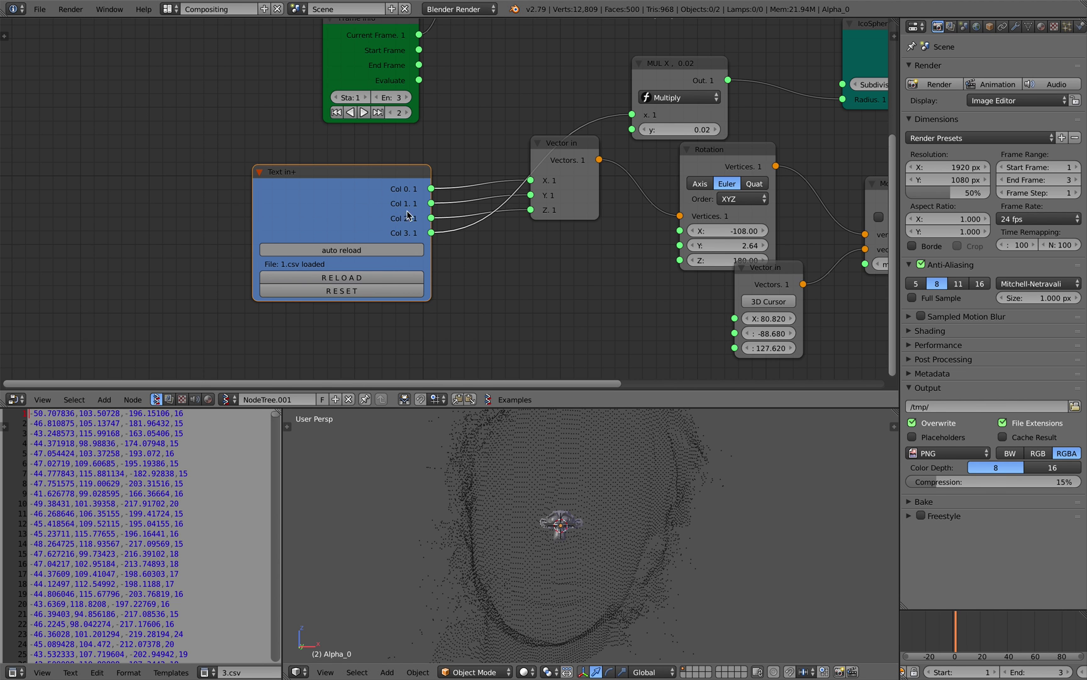
Paste the copied Exec Node Mod node and place it above the Stethoscope MK2 node
{"action": "scroll", "coordinate": [409, 213], "scroll_direction": "down", "scroll_amount": 5}
{"action": "middle_click_drag", "start_coordinate": [409, 212], "coordinate": [334, 274]}
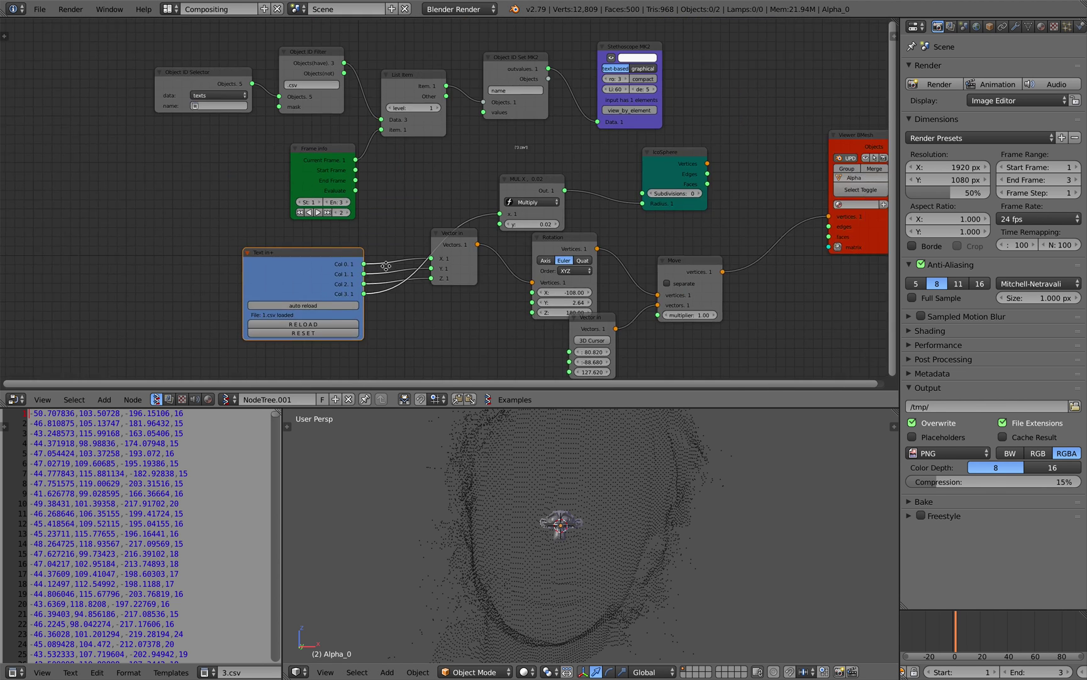
{"action": "scroll", "coordinate": [445, 199], "scroll_direction": "down", "scroll_amount": 3}
{"action": "middle_click_drag", "start_coordinate": [545, 174], "coordinate": [305, 291]}
{"action": "scroll", "coordinate": [440, 160], "scroll_direction": "up", "scroll_amount": 2}
{"action": "key", "text": "ctrl+v"}
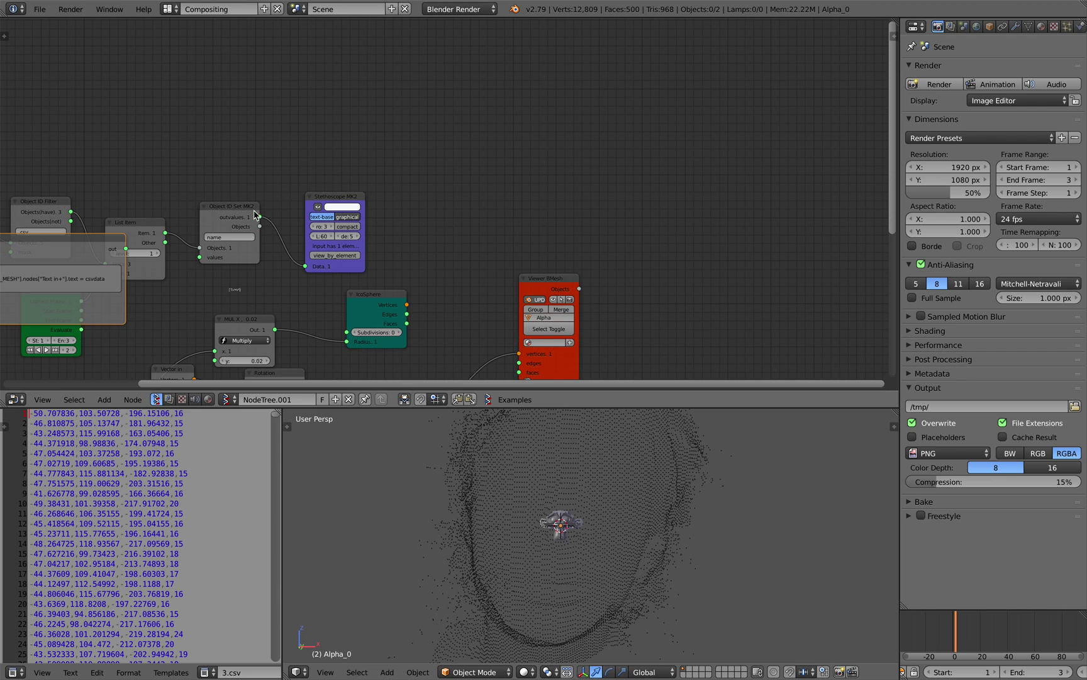
{"action": "key", "text": "g"}
{"action": "left_click", "coordinate": [703, 88]}
{"action": "middle_click_drag", "start_coordinate": [522, 109], "coordinate": [585, 88]}
{"action": "scroll", "coordinate": [585, 87], "scroll_direction": "up", "scroll_amount": 3}
{"action": "left_click_drag", "start_coordinate": [524, 82], "coordinate": [491, 62]}
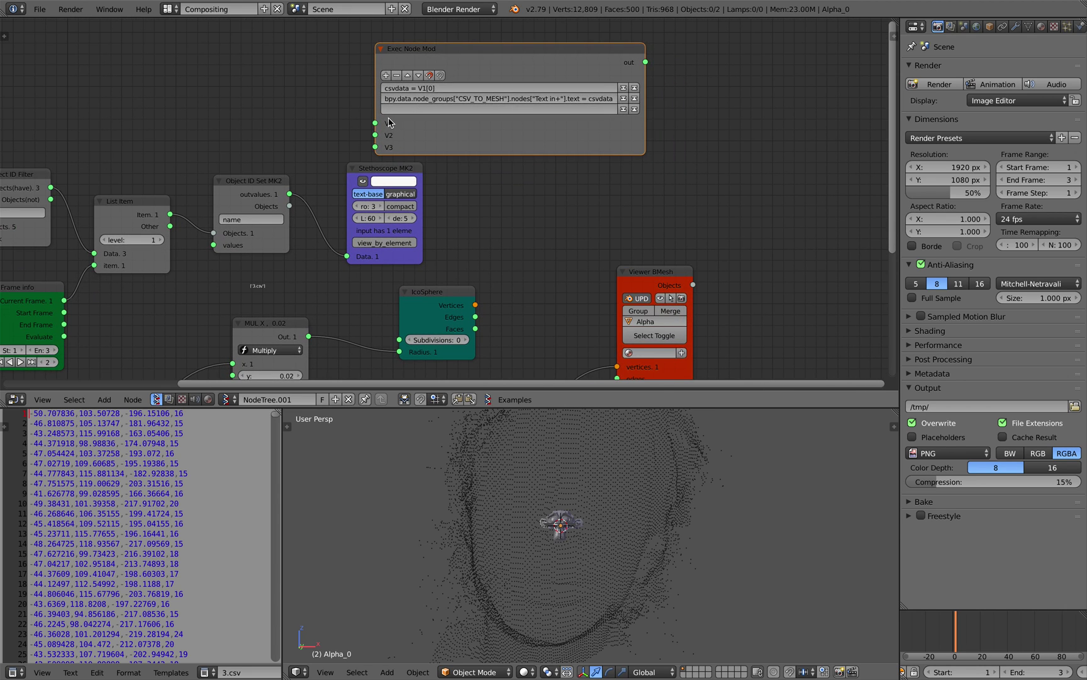
Link Object ID Set MK2's outvalues output to the V1 input of Exec Node Mod
{"action": "scroll", "coordinate": [388, 123], "scroll_direction": "up", "scroll_amount": 1}
{"action": "left_click_drag", "start_coordinate": [263, 194], "coordinate": [363, 111]}
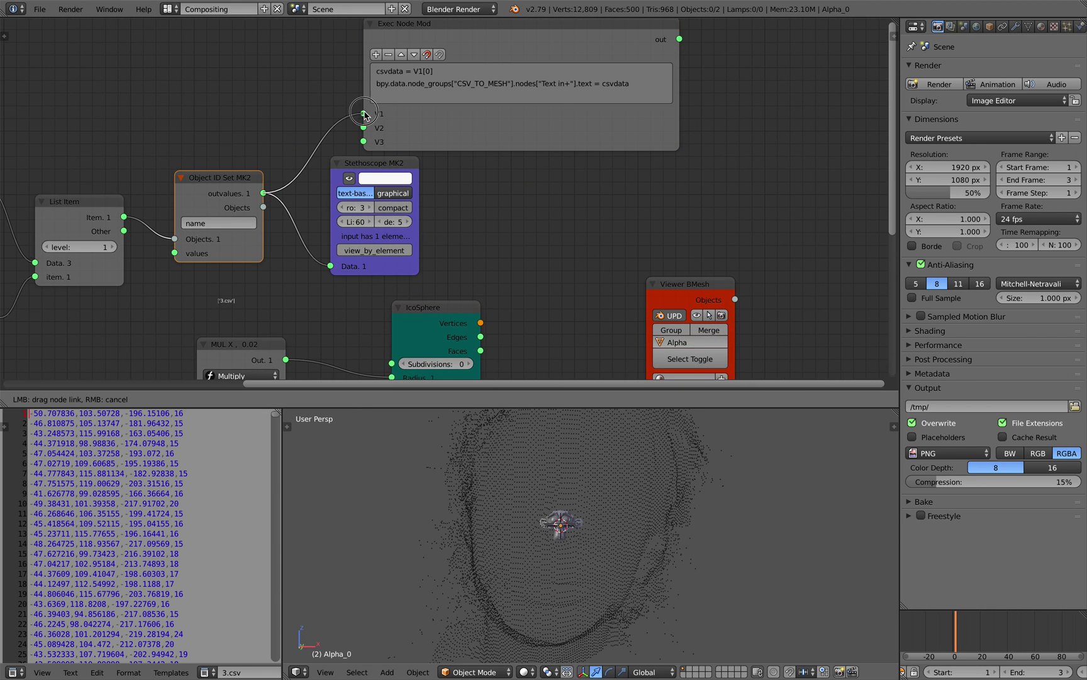
{"action": "middle_click_drag", "start_coordinate": [288, 97], "coordinate": [350, 132]}
{"action": "scroll", "coordinate": [350, 132], "scroll_direction": "up", "scroll_amount": 1}
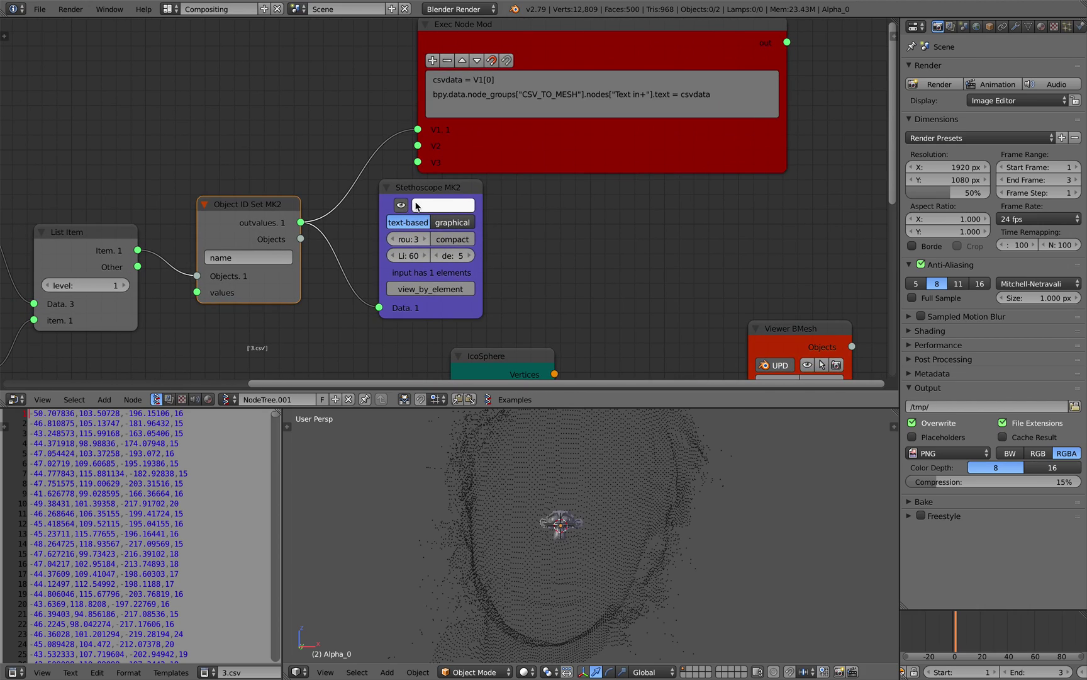
Shift the Stethoscope MK2 node slightly away from Object ID Set MK2, beneath the Exec Node Mod node
{"action": "left_click_drag", "start_coordinate": [417, 188], "coordinate": [479, 196]}
{"action": "scroll", "coordinate": [426, 183], "scroll_direction": "down", "scroll_amount": 3}
{"action": "middle_click_drag", "start_coordinate": [425, 183], "coordinate": [461, 170]}
Check the Terminal console for the Exec Node Mod error message, and return to Blender
{"action": "key", "text": "ctrl+Left"}
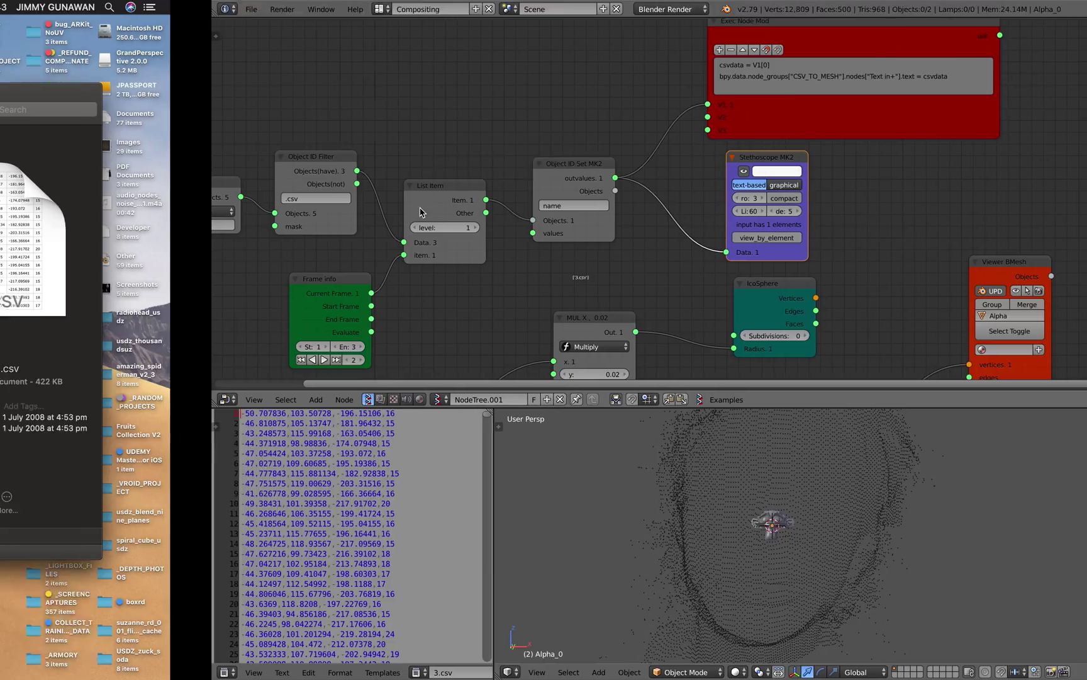
{"action": "left_click", "coordinate": [213, 382]}
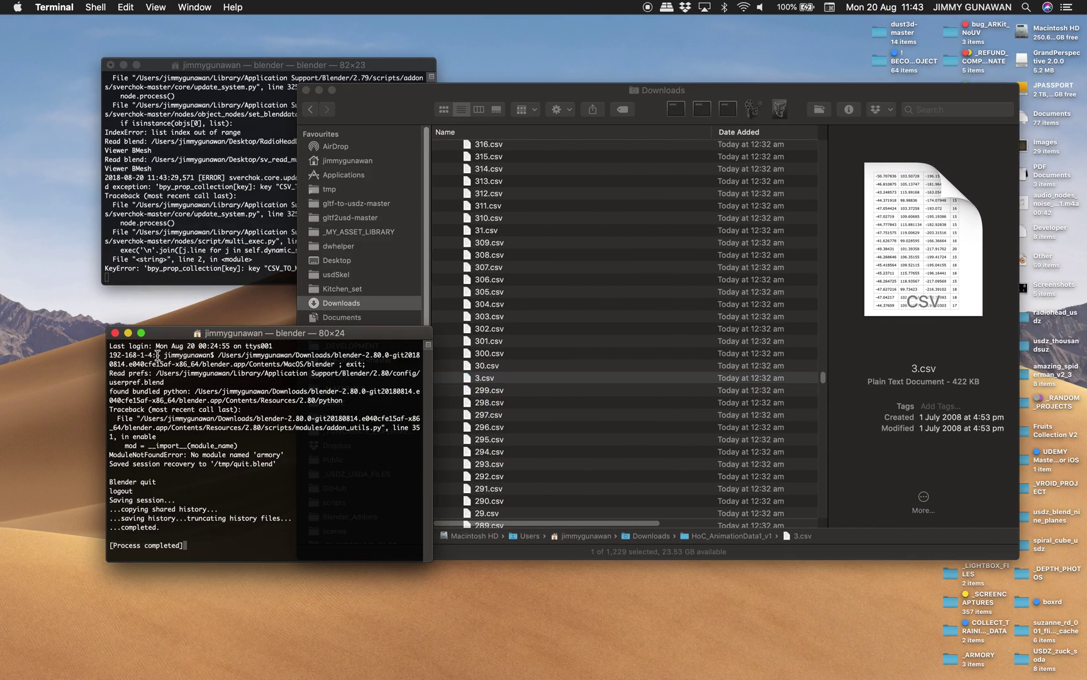
{"action": "left_click", "coordinate": [116, 334]}
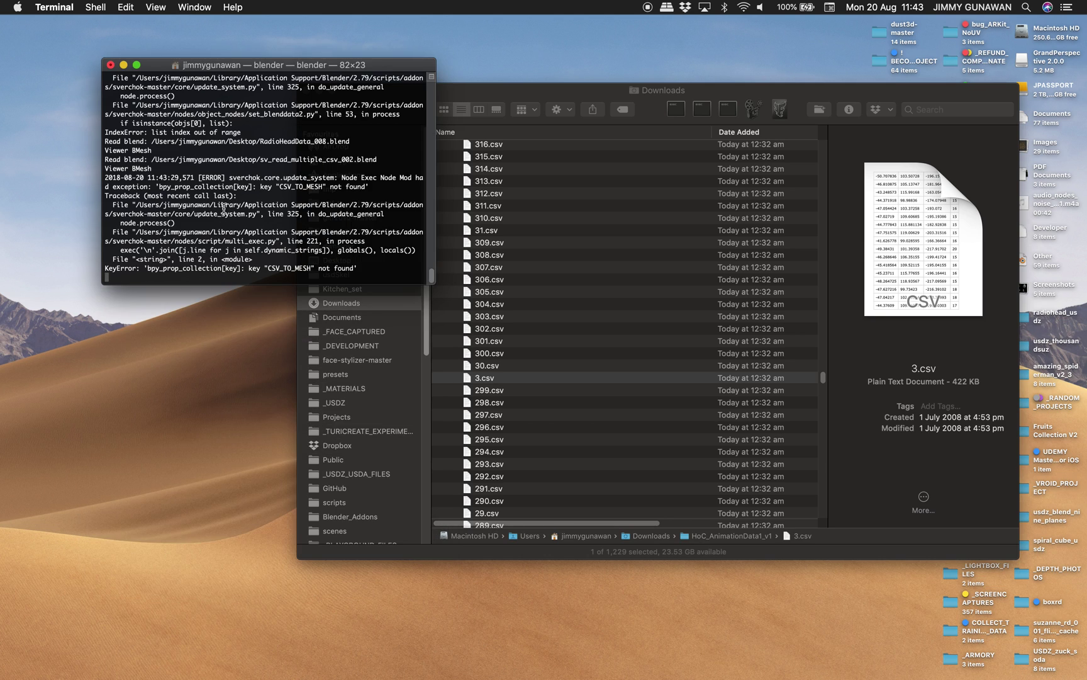
{"action": "double_click", "coordinate": [270, 267]}
{"action": "key", "text": "ctrl+Right"}
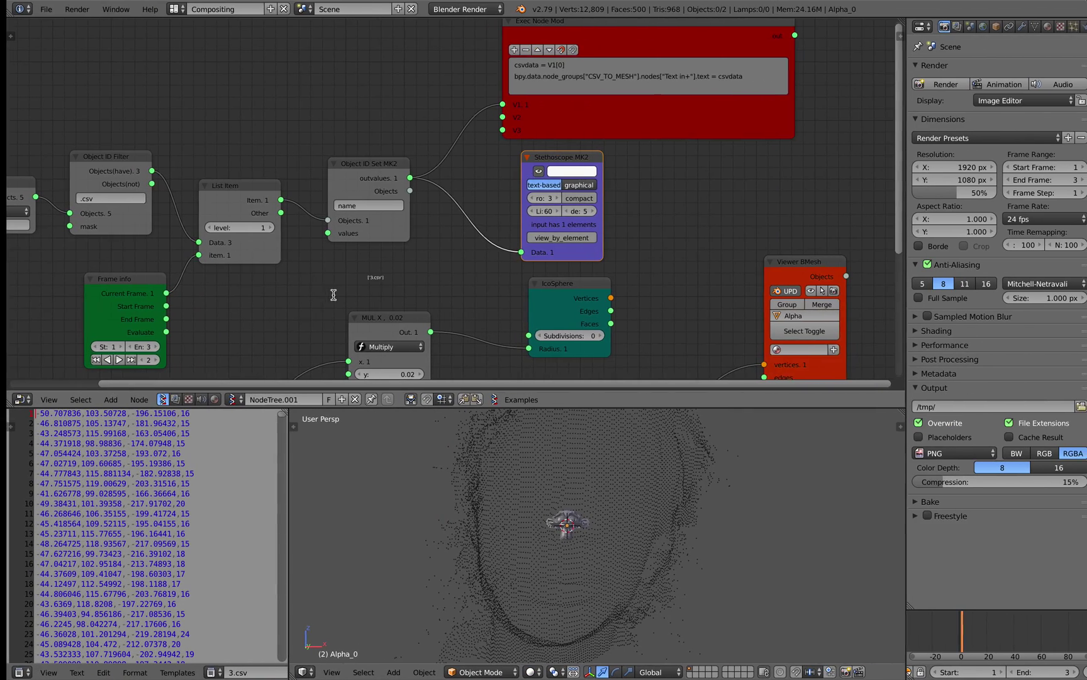
Rename the node tree CSV_TO_MESH, copying the name from the Exec Node Mod script
{"action": "mouse_move", "coordinate": [289, 320]}
{"action": "middle_mouse_down"}
{"action": "mouse_move", "coordinate": [460, 252]}
{"action": "mouse_move", "coordinate": [308, 323]}
{"action": "middle_mouse_up"}
{"action": "scroll", "coordinate": [420, 272], "scroll_direction": "down", "scroll_amount": 2}
{"action": "middle_click_drag", "start_coordinate": [587, 104], "coordinate": [456, 189]}
{"action": "scroll", "coordinate": [456, 189], "scroll_direction": "up", "scroll_amount": 9}
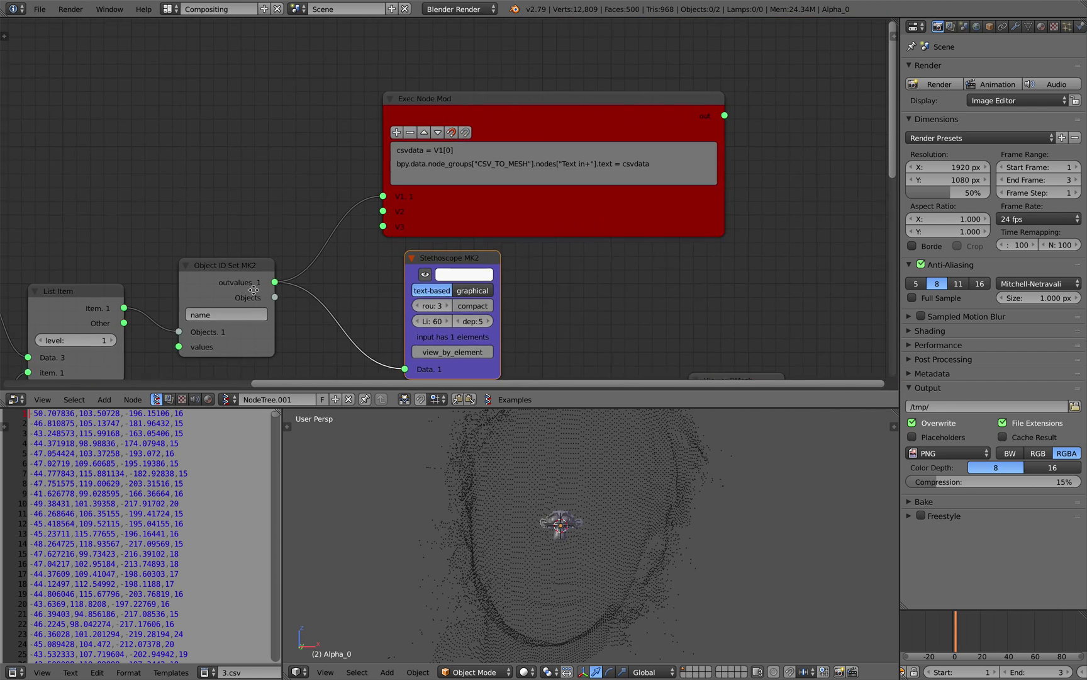
{"action": "left_click", "coordinate": [502, 153]}
{"action": "left_click", "coordinate": [503, 150]}
{"action": "double_click", "coordinate": [512, 149]}
{"action": "key", "text": "ctrl+c"}
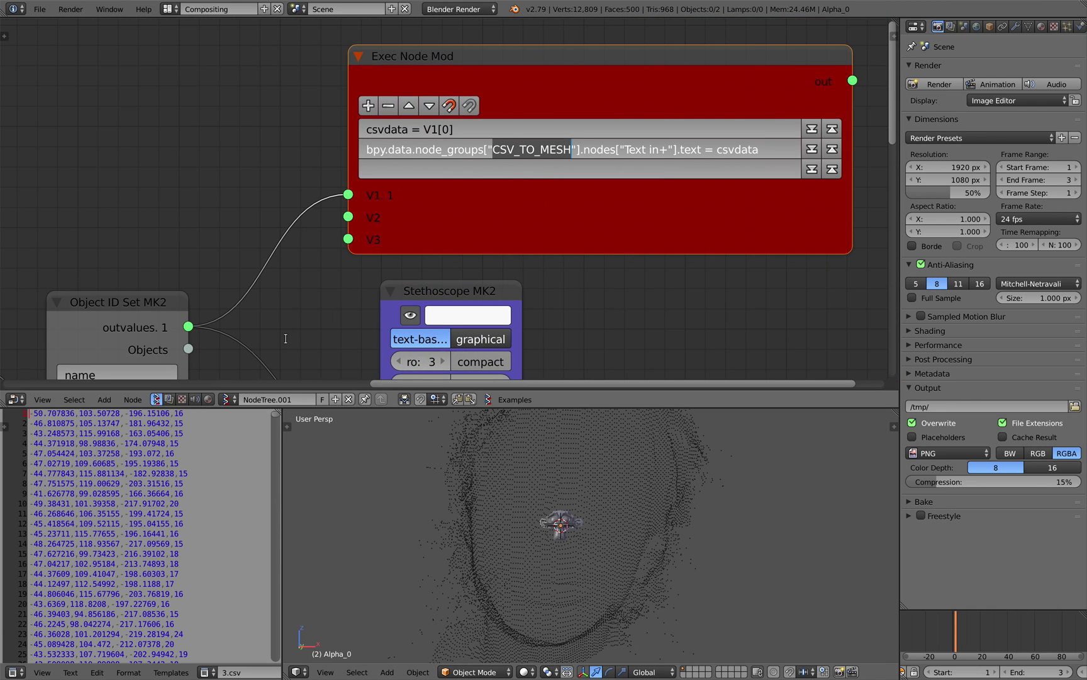
{"action": "left_click", "coordinate": [285, 338]}
{"action": "left_click", "coordinate": [277, 399]}
{"action": "key", "text": "ctrl+v"}
{"action": "key", "text": "Return"}
{"action": "middle_click_drag", "start_coordinate": [285, 309], "coordinate": [285, 278], "text": "ctrl"}
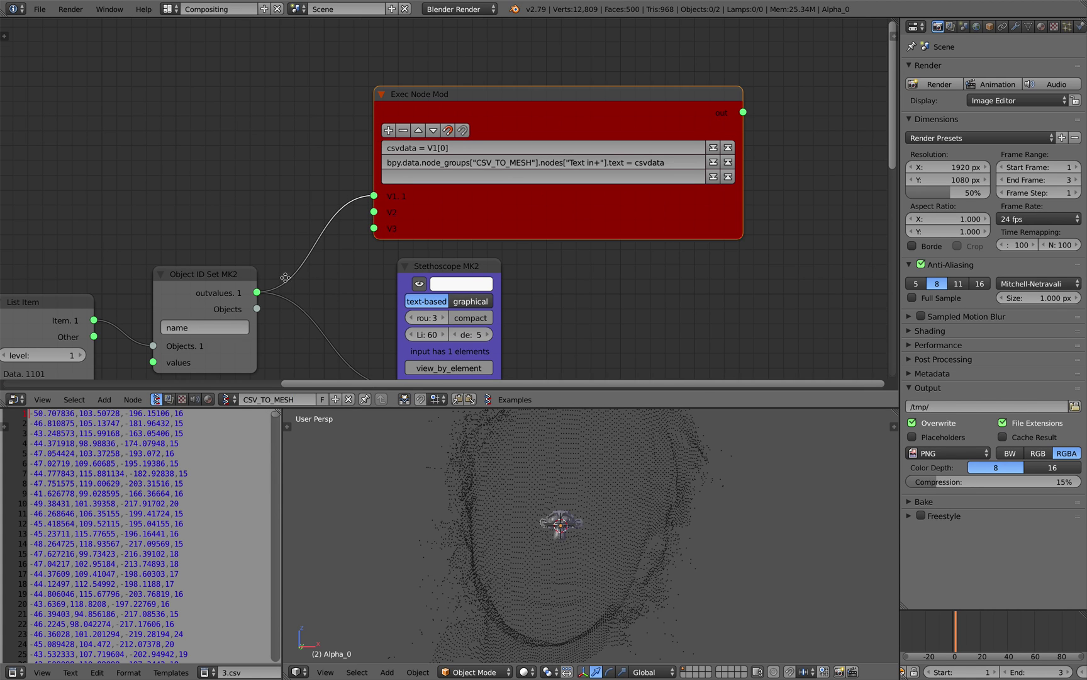
Change the current frame to rerun the node tree, and save the file
{"action": "left_click", "coordinate": [956, 629]}
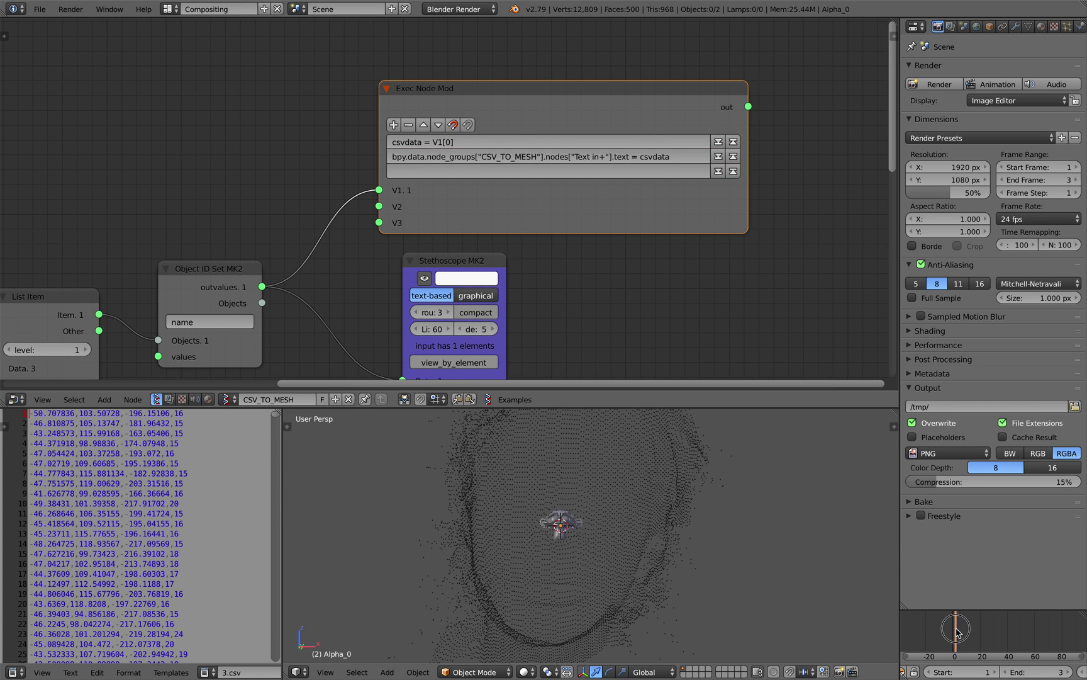
{"action": "key", "text": "ctrl+s"}
{"action": "left_click", "coordinate": [656, 505]}
Select the face point cloud mesh in the 3D viewport without moving it
{"action": "scroll", "coordinate": [635, 546], "scroll_direction": "up", "scroll_amount": 2}
{"action": "scroll", "coordinate": [642, 547], "scroll_direction": "down", "scroll_amount": 8}
{"action": "right_click_drag", "start_coordinate": [642, 547], "coordinate": [650, 546]}
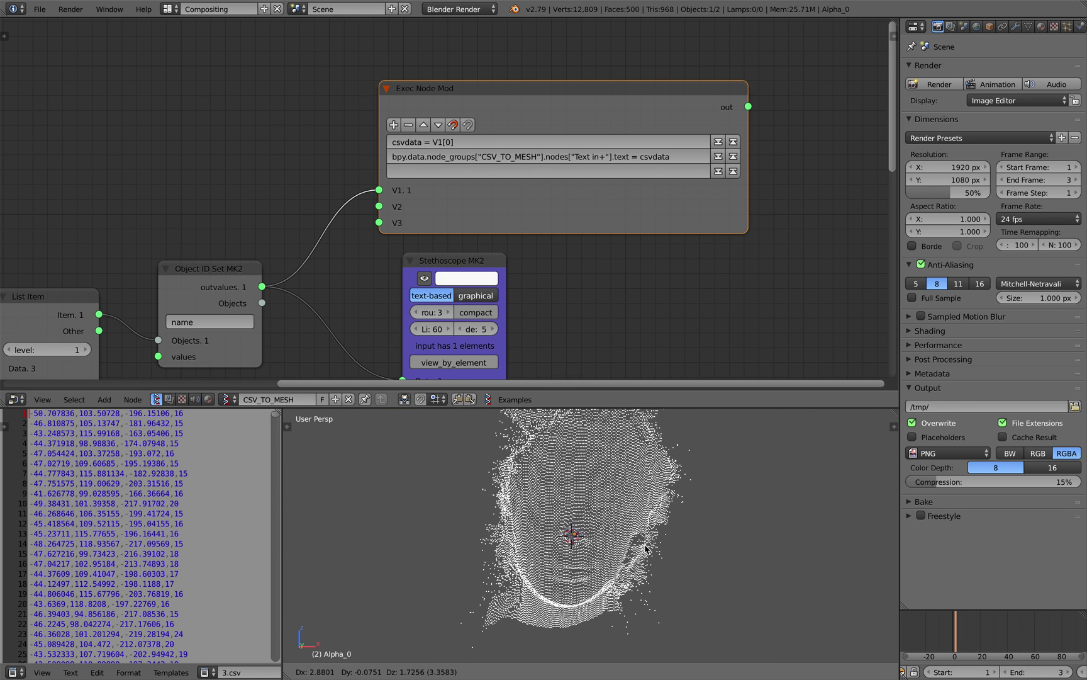
{"action": "right_click", "coordinate": [646, 546]}
{"action": "middle_click_drag", "start_coordinate": [655, 547], "coordinate": [719, 532]}
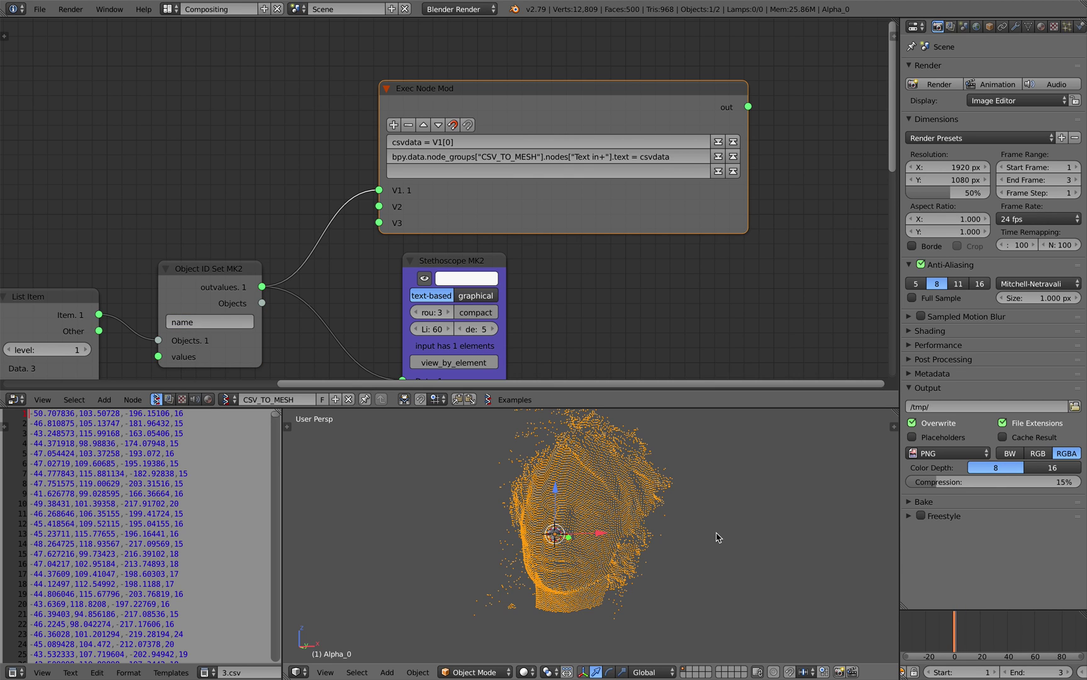
Enable auto reload on the Text in+ node and check which CSV it loads at different frames
{"action": "middle_click_drag", "start_coordinate": [584, 304], "coordinate": [606, 251]}
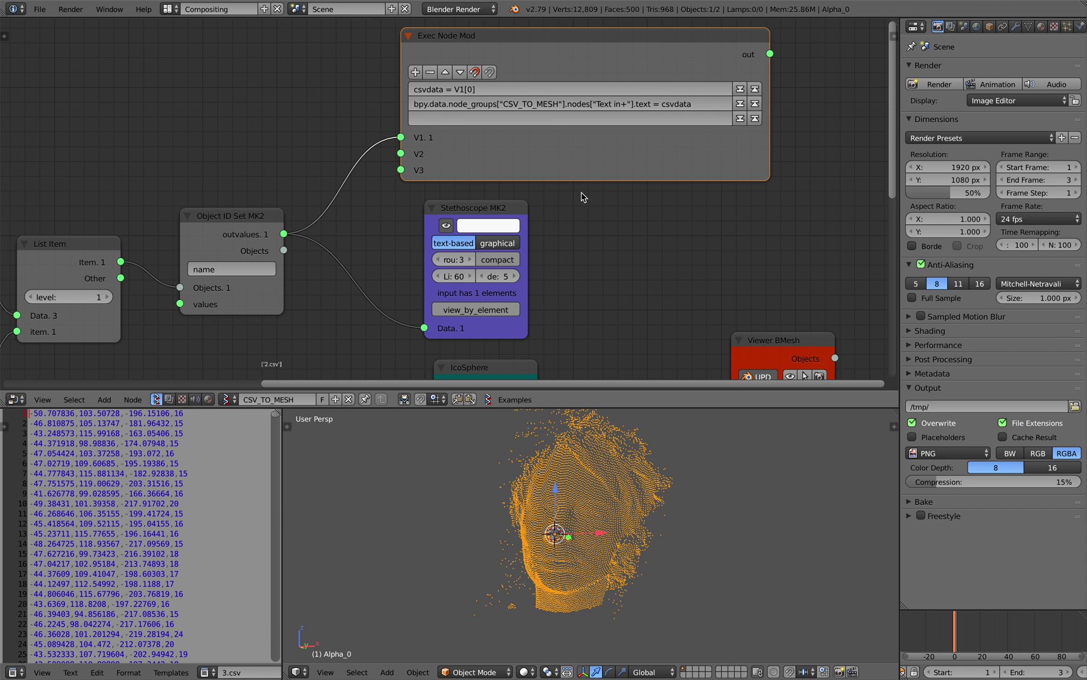
{"action": "middle_click_drag", "start_coordinate": [590, 209], "coordinate": [605, 115]}
{"action": "scroll", "coordinate": [595, 180], "scroll_direction": "down", "scroll_amount": 3}
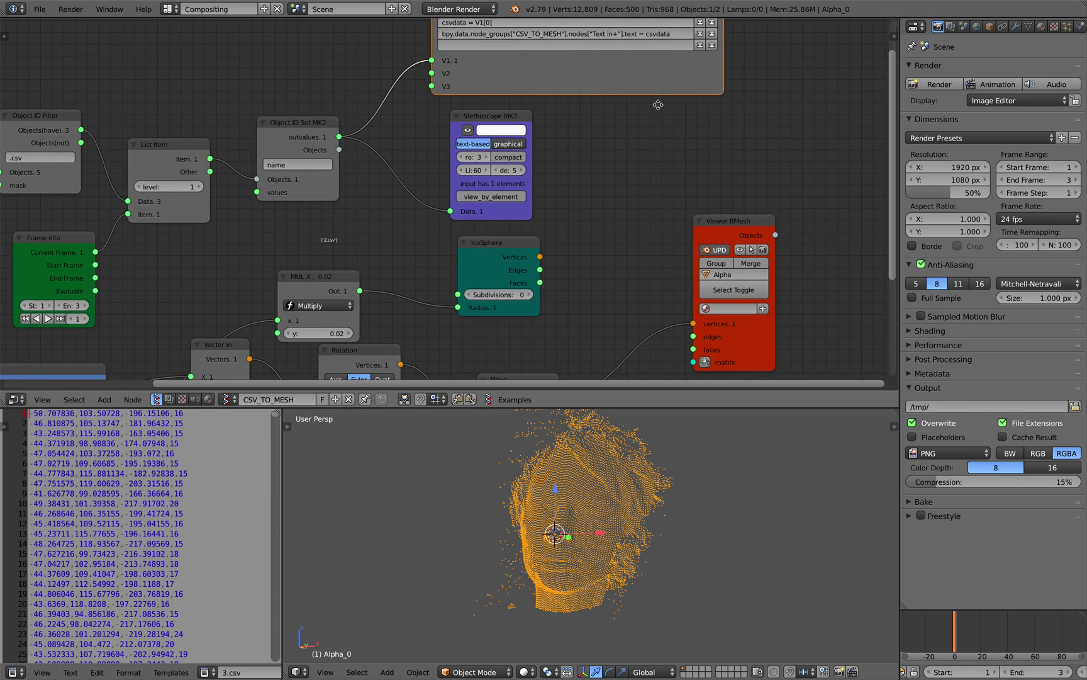
{"action": "middle_click_drag", "start_coordinate": [302, 296], "coordinate": [547, 127]}
{"action": "scroll", "coordinate": [359, 207], "scroll_direction": "up", "scroll_amount": 3}
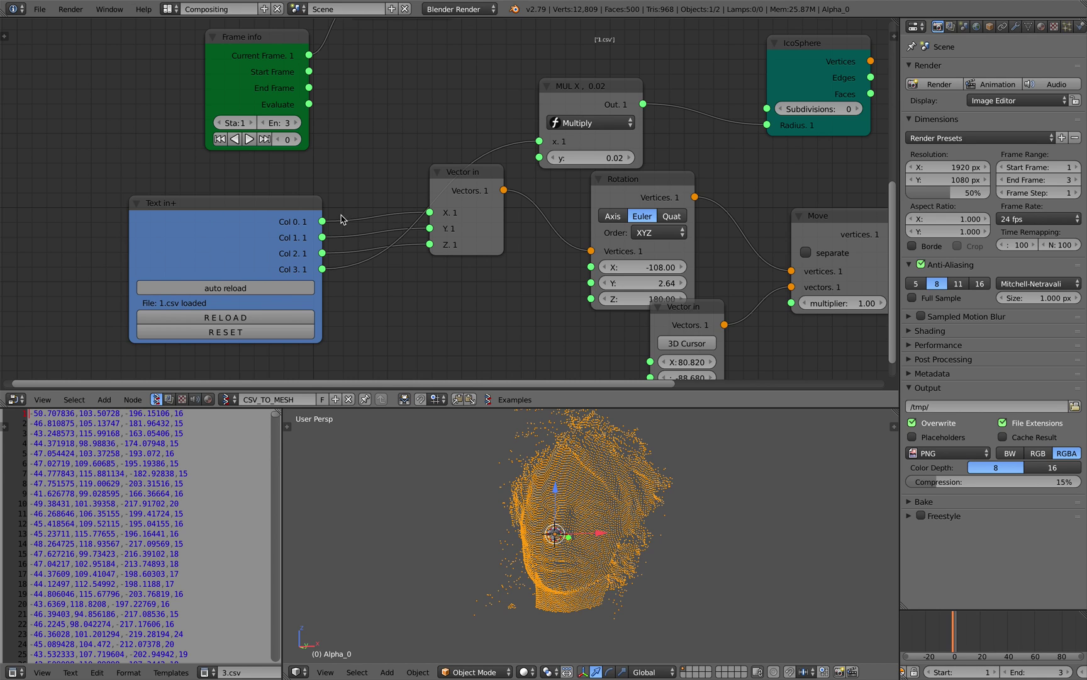
{"action": "left_click", "coordinate": [225, 287]}
{"action": "scroll", "coordinate": [357, 183], "scroll_direction": "up", "scroll_amount": 1}
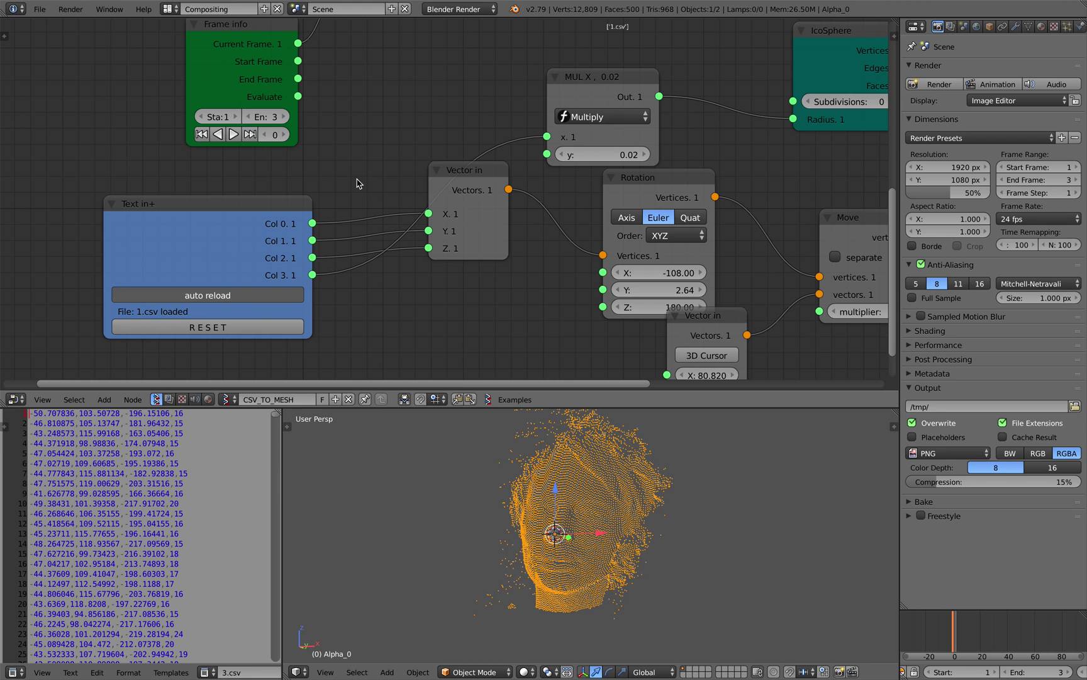
{"action": "scroll", "coordinate": [598, 378], "scroll_direction": "up", "scroll_amount": 3}
{"action": "scroll", "coordinate": [616, 500], "scroll_direction": "up", "scroll_amount": 5}
{"action": "scroll", "coordinate": [615, 492], "scroll_direction": "down", "scroll_amount": 4}
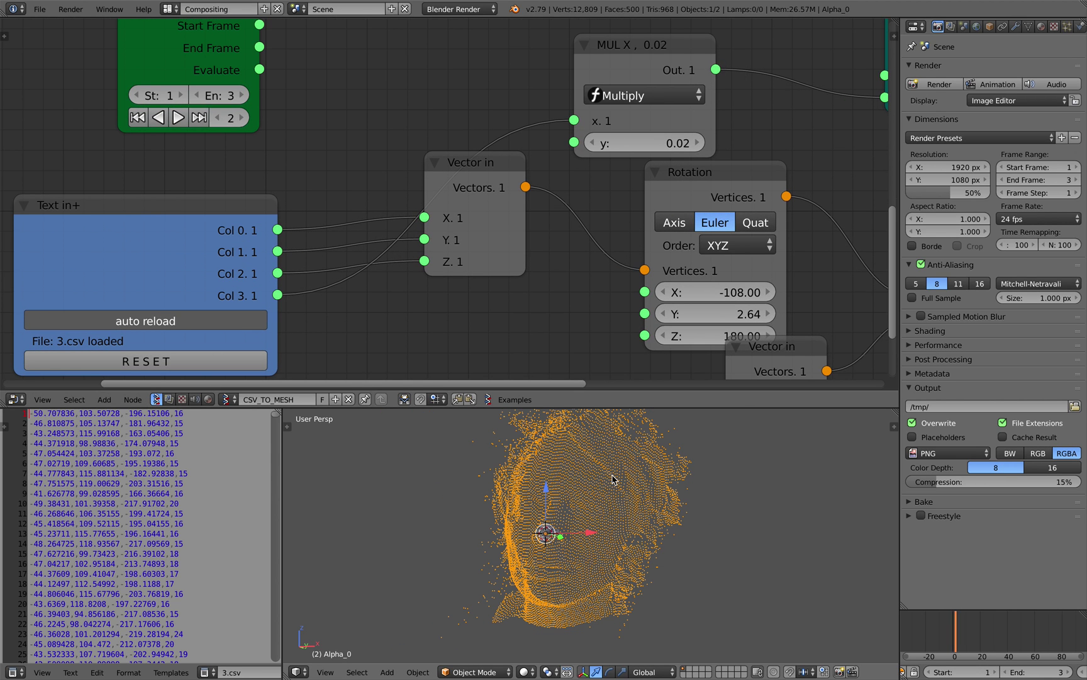
Narrow the Exec Node Mod node and move Stethoscope MK2 farther from Object ID Set MK2
{"action": "scroll", "coordinate": [527, 213], "scroll_direction": "down", "scroll_amount": 3}
{"action": "middle_click_drag", "start_coordinate": [459, 182], "coordinate": [373, 250]}
{"action": "scroll", "coordinate": [431, 210], "scroll_direction": "down", "scroll_amount": 1}
{"action": "left_click_drag", "start_coordinate": [676, 135], "coordinate": [661, 120]}
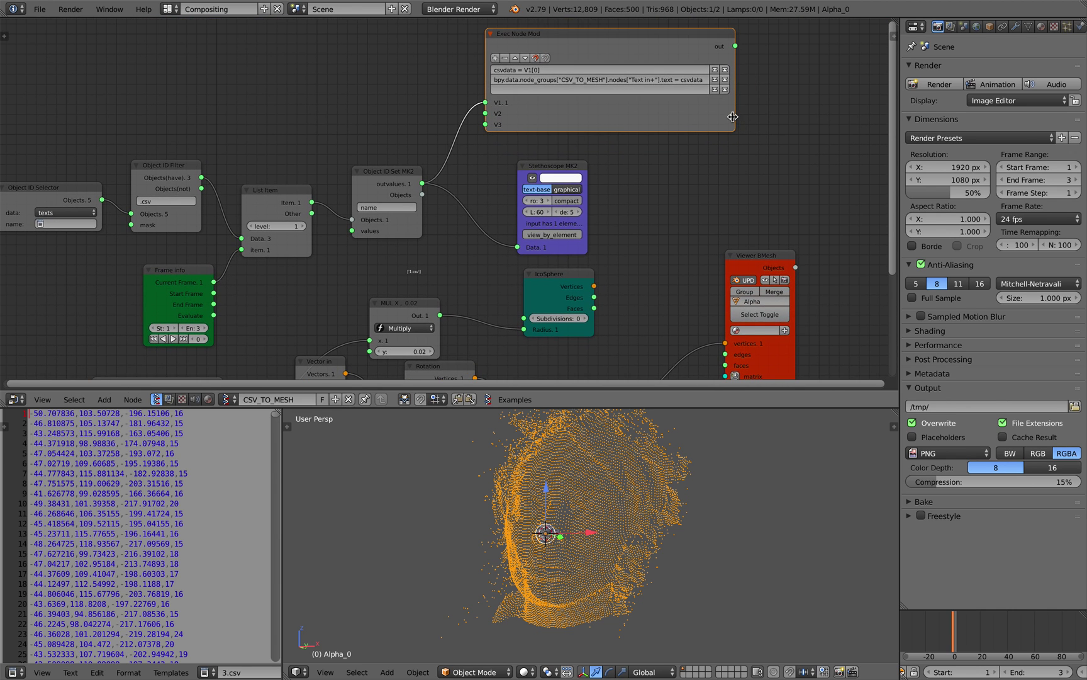
{"action": "left_click_drag", "start_coordinate": [733, 116], "coordinate": [661, 120]}
{"action": "left_click_drag", "start_coordinate": [557, 165], "coordinate": [611, 157]}
{"action": "scroll", "coordinate": [547, 148], "scroll_direction": "up", "scroll_amount": 1}
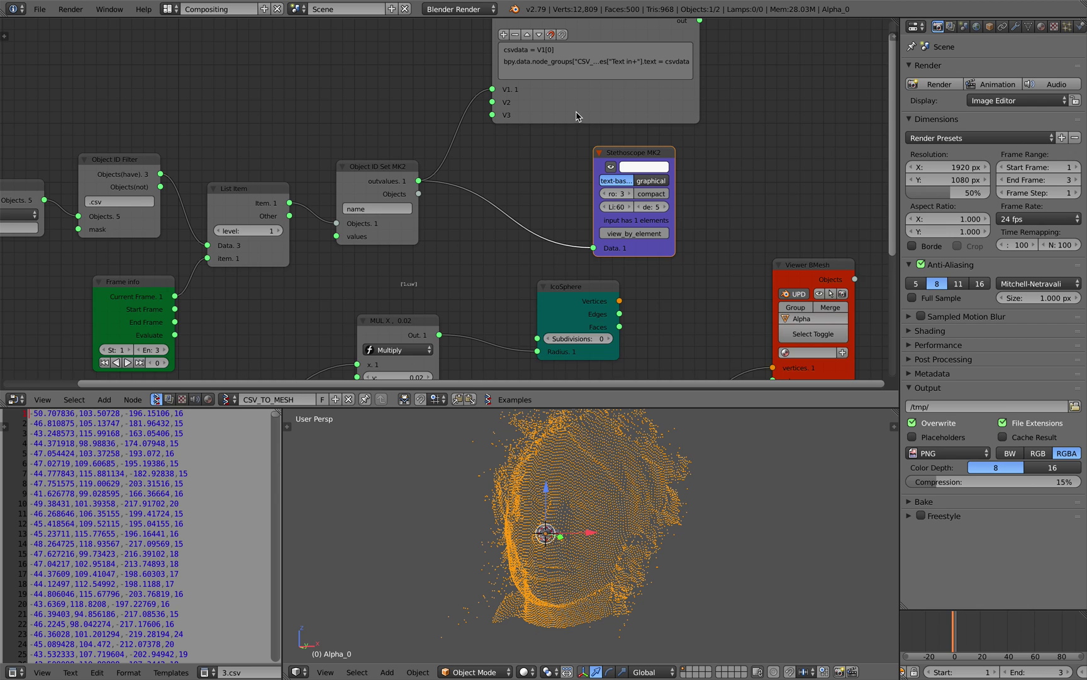
{"action": "middle_click_drag", "start_coordinate": [576, 116], "coordinate": [582, 157]}
Widen the Exec Node Mod node to show more of its script, and save the file
{"action": "key", "text": "ctrl+s"}
{"action": "left_click", "coordinate": [561, 186]}
{"action": "left_click_drag", "start_coordinate": [706, 154], "coordinate": [760, 163]}
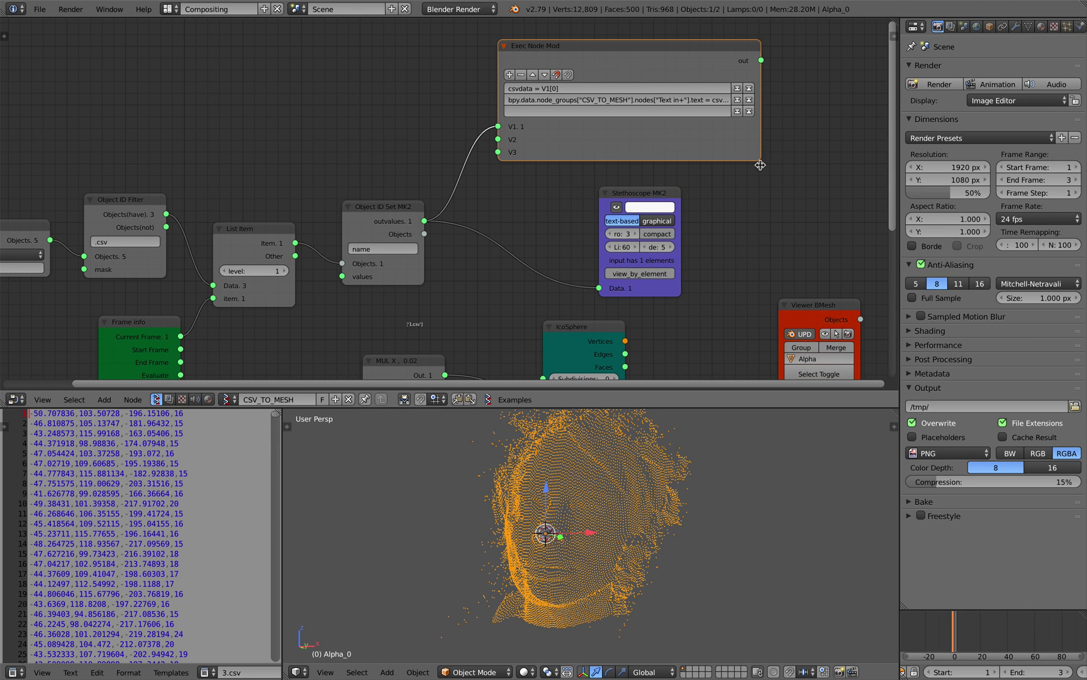
{"action": "middle_click_drag", "start_coordinate": [760, 170], "coordinate": [761, 196]}
{"action": "key", "text": "ctrl+s"}
{"action": "left_click", "coordinate": [761, 202]}
Move the Text in+ node up beside Frame info and place a duplicate of it directly below
{"action": "middle_click_drag", "start_coordinate": [383, 318], "coordinate": [459, 80]}
{"action": "scroll", "coordinate": [455, 164], "scroll_direction": "up", "scroll_amount": 1}
{"action": "middle_click_drag", "start_coordinate": [343, 219], "coordinate": [486, 173]}
{"action": "scroll", "coordinate": [447, 184], "scroll_direction": "up", "scroll_amount": 1}
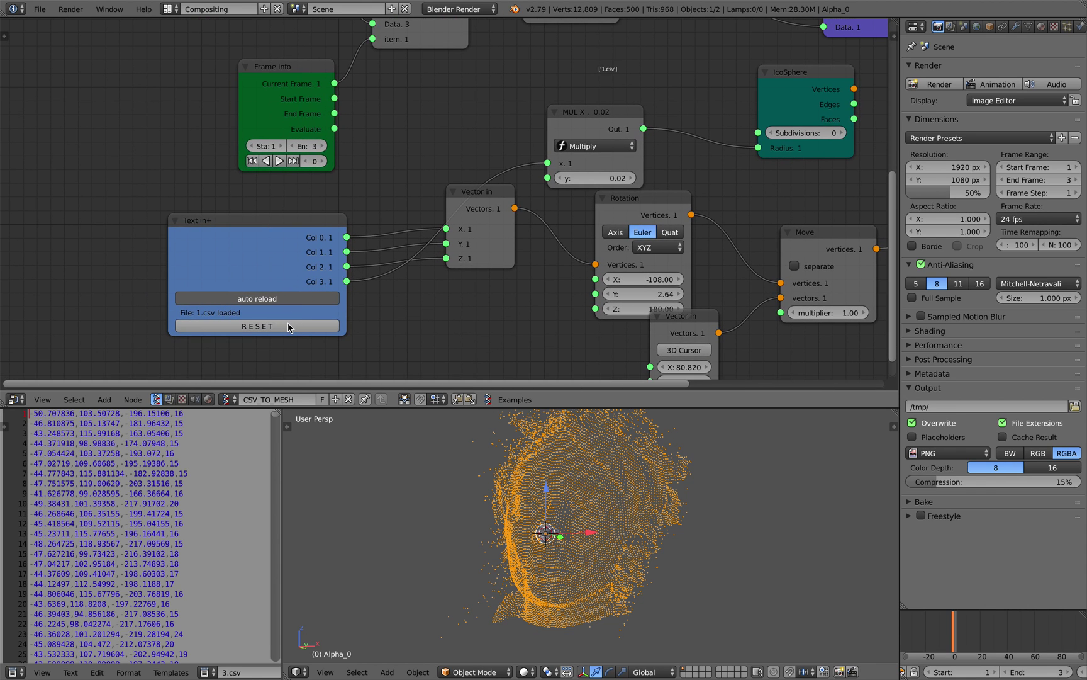
{"action": "left_click_drag", "start_coordinate": [264, 244], "coordinate": [194, 195]}
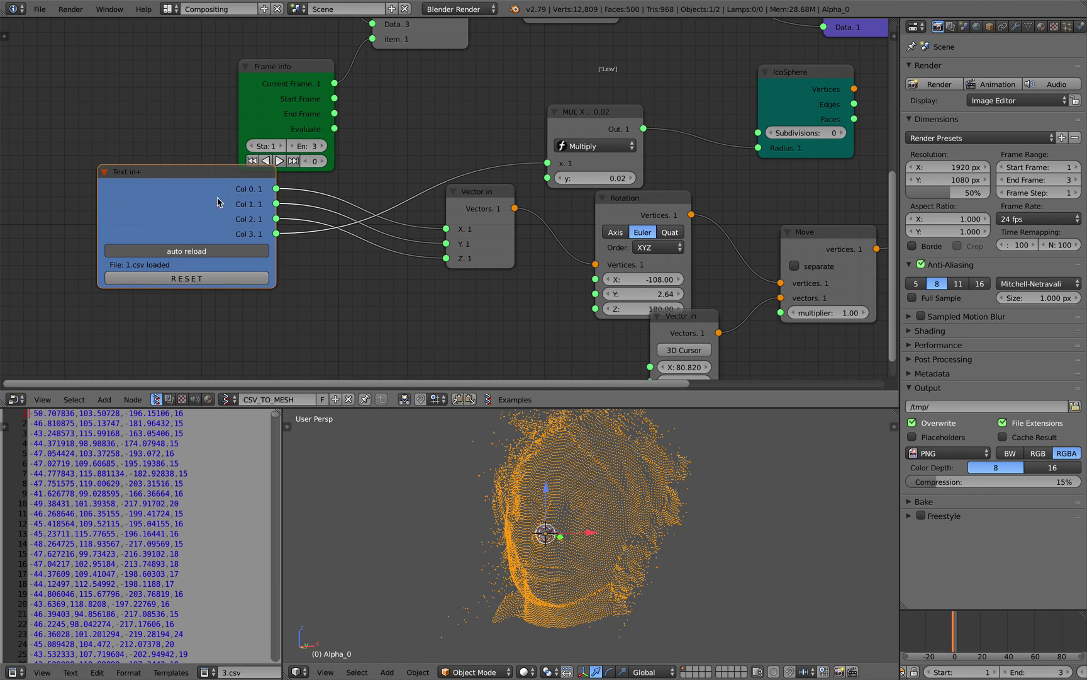
{"action": "key", "text": "shift+d"}
{"action": "left_click", "coordinate": [257, 360]}
{"action": "middle_click_drag", "start_coordinate": [278, 333], "coordinate": [315, 261]}
Reset the duplicate Text in+ node and switch its text source to 2.csv and back to 1.csv
{"action": "left_click", "coordinate": [274, 345]}
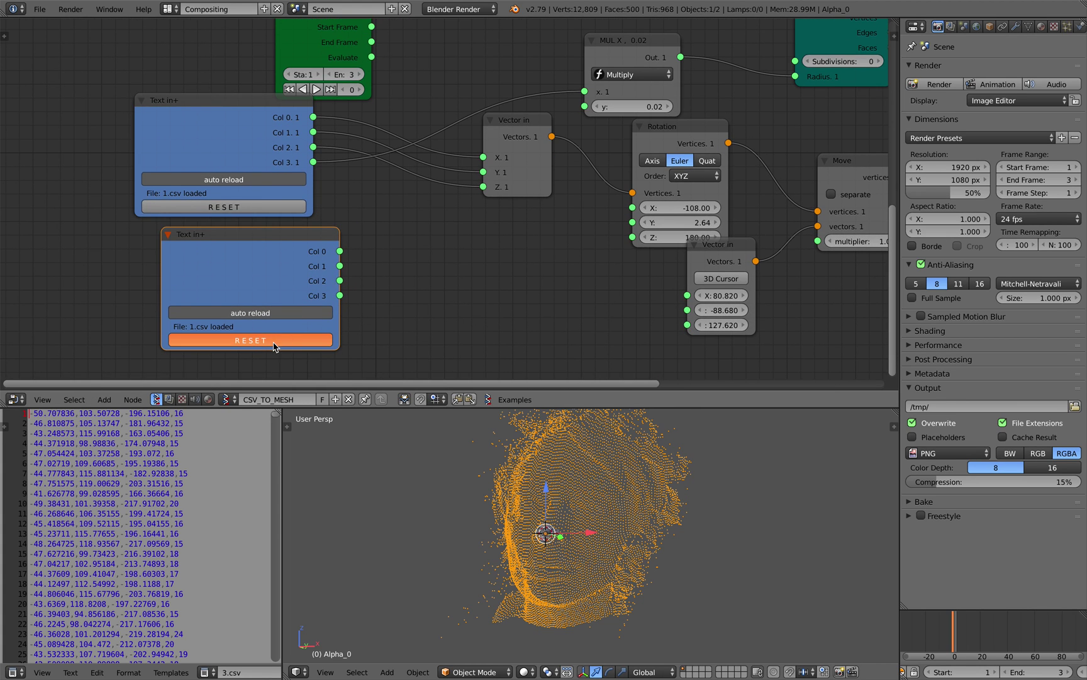
{"action": "scroll", "coordinate": [273, 327], "scroll_direction": "up", "scroll_amount": 1}
{"action": "scroll", "coordinate": [272, 327], "scroll_direction": "up", "scroll_amount": 1}
{"action": "left_click", "coordinate": [255, 277]}
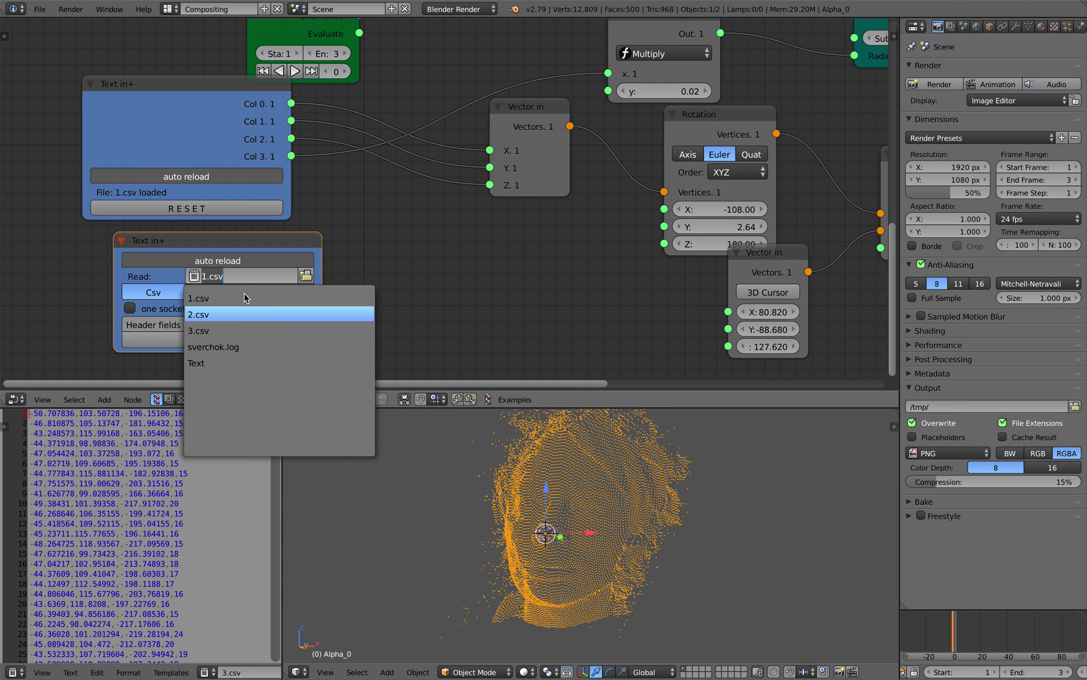
{"action": "left_click", "coordinate": [246, 310]}
{"action": "left_click", "coordinate": [246, 277]}
{"action": "left_click", "coordinate": [243, 296]}
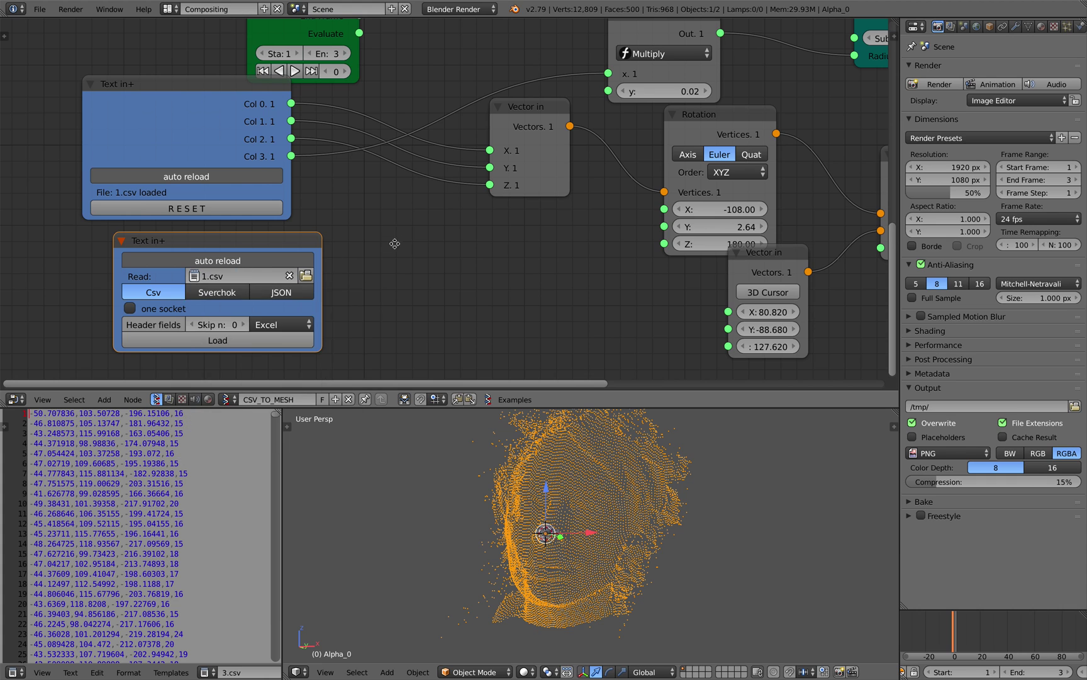
Expand the info log and highlight the last logged line, which sets the duplicate Text in+ node's text to 1.csv
{"action": "middle_click_drag", "start_coordinate": [393, 242], "coordinate": [391, 277]}
{"action": "left_click_drag", "start_coordinate": [383, 24], "coordinate": [381, 151]}
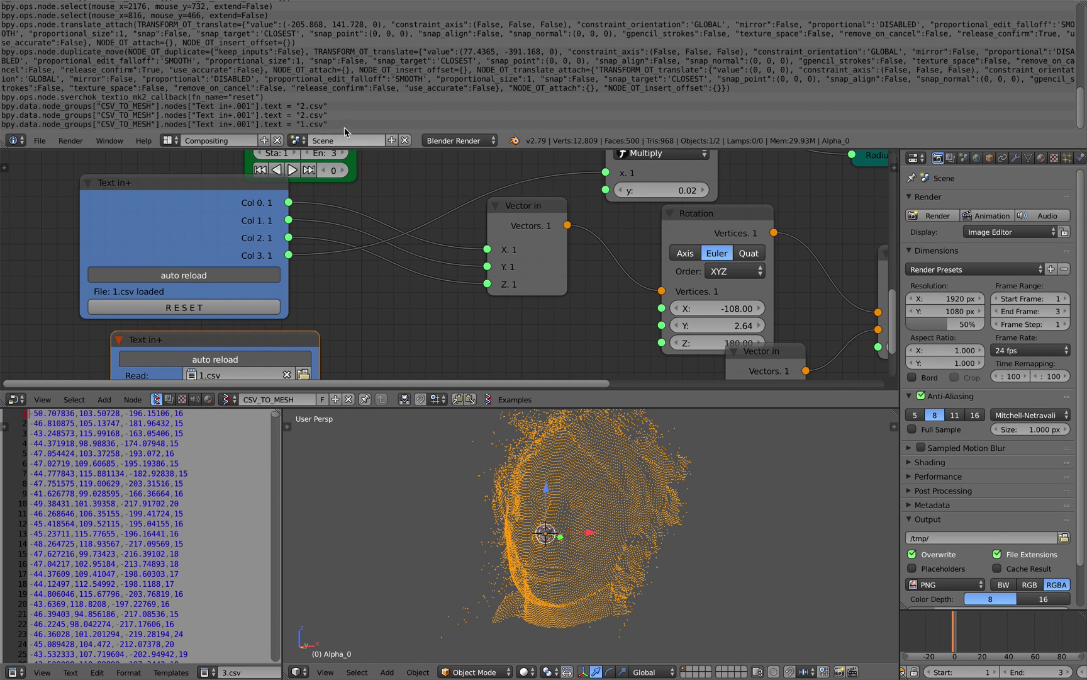
{"action": "left_click", "coordinate": [63, 125]}
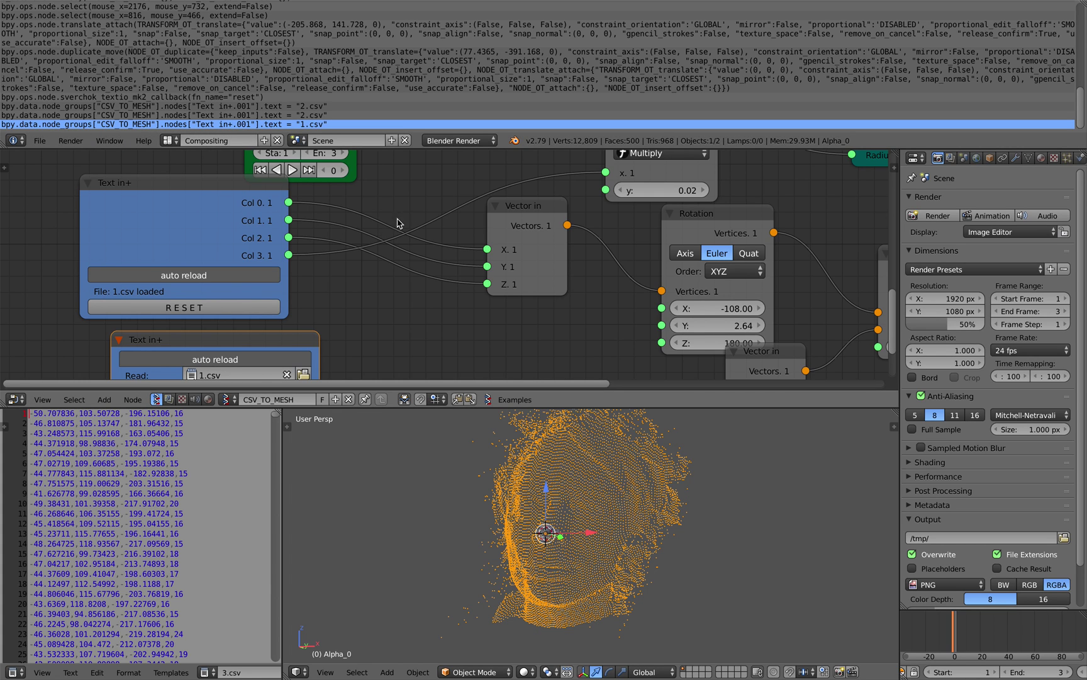
Compare the logged Text in+ assignment with the script lines in the Exec Node Mod node
{"action": "middle_click_drag", "start_coordinate": [397, 224], "coordinate": [381, 251]}
{"action": "scroll", "coordinate": [387, 263], "scroll_direction": "down", "scroll_amount": 3}
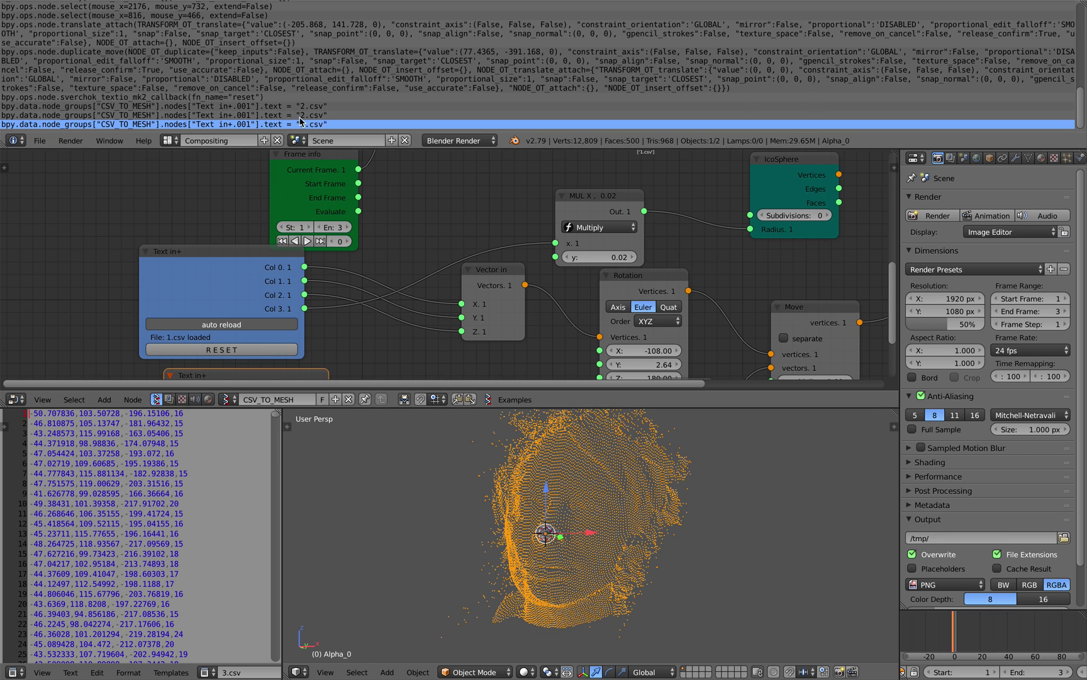
{"action": "mouse_move", "coordinate": [464, 201]}
{"action": "middle_mouse_down"}
{"action": "mouse_move", "coordinate": [403, 247]}
{"action": "mouse_move", "coordinate": [312, 273]}
{"action": "middle_mouse_up"}
{"action": "mouse_move", "coordinate": [505, 235]}
{"action": "middle_mouse_down"}
{"action": "mouse_move", "coordinate": [381, 260]}
{"action": "mouse_move", "coordinate": [267, 352]}
{"action": "middle_mouse_up"}
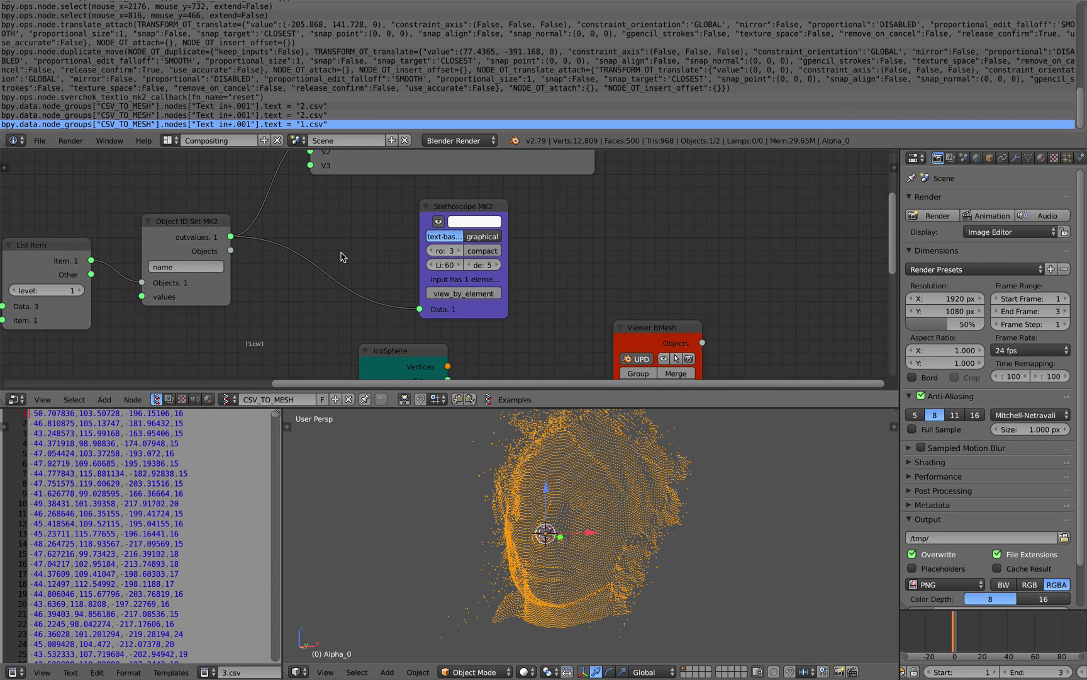
{"action": "middle_click_drag", "start_coordinate": [347, 210], "coordinate": [379, 332]}
{"action": "scroll", "coordinate": [381, 332], "scroll_direction": "up", "scroll_amount": 1}
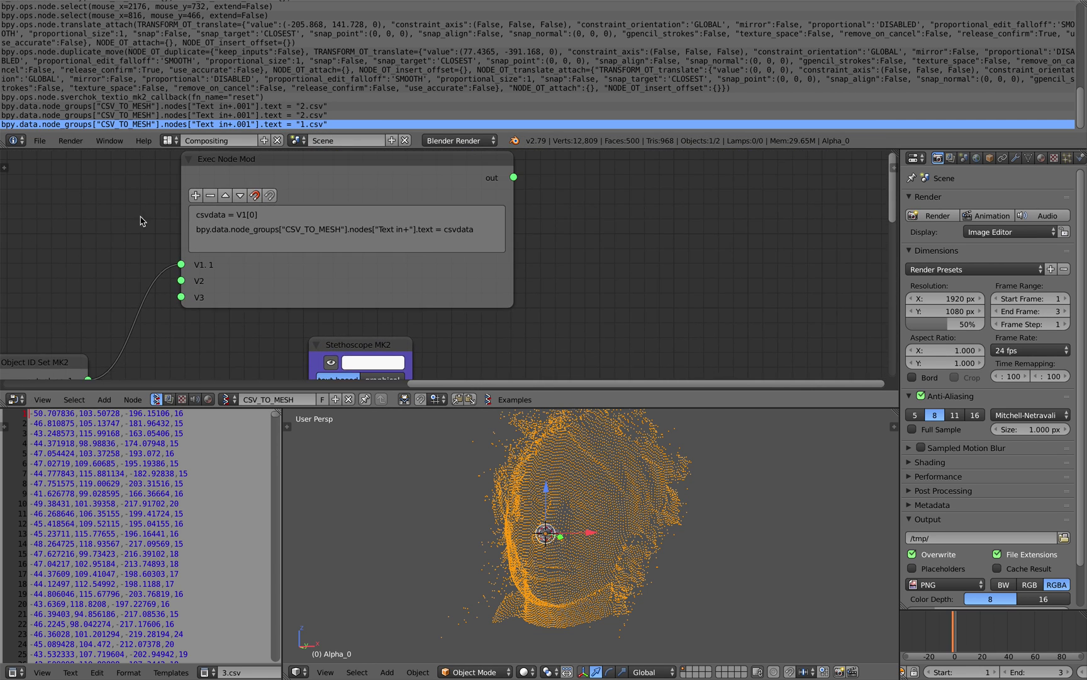
{"action": "middle_click_drag", "start_coordinate": [141, 220], "coordinate": [6, 225]}
{"action": "middle_click_drag", "start_coordinate": [623, 243], "coordinate": [549, 235]}
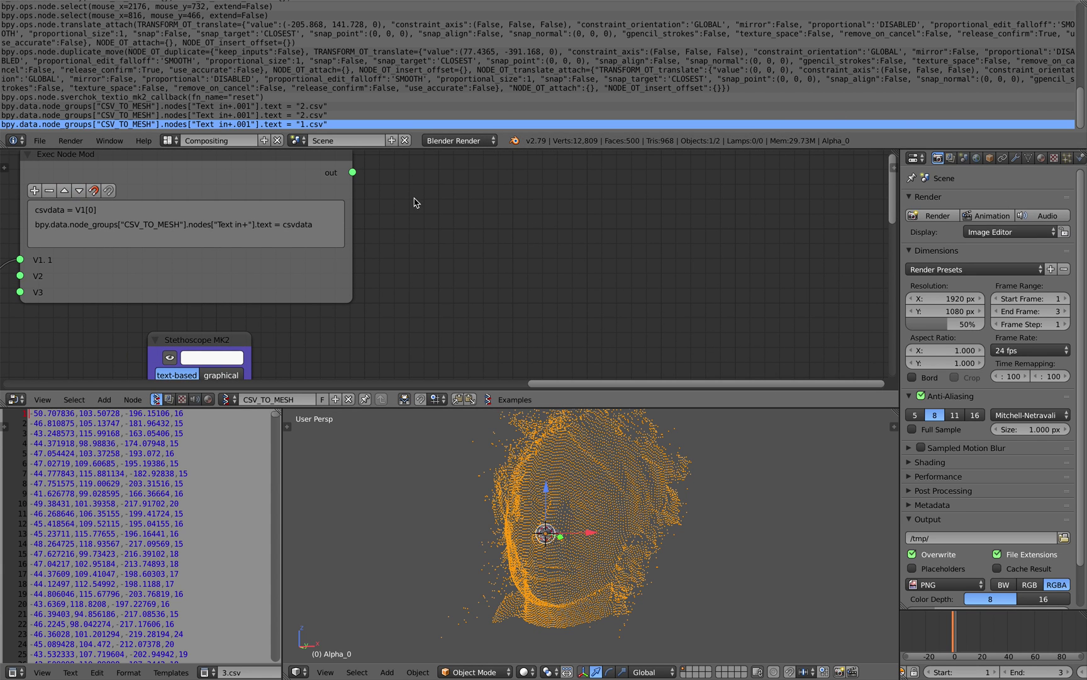
Move the Exec Node Mod node slightly farther from Object ID Set MK2 and a little lower
{"action": "scroll", "coordinate": [411, 245], "scroll_direction": "down", "scroll_amount": 8}
{"action": "middle_click_drag", "start_coordinate": [416, 291], "coordinate": [628, 247]}
{"action": "left_click_drag", "start_coordinate": [579, 226], "coordinate": [607, 240]}
{"action": "middle_click_drag", "start_coordinate": [582, 262], "coordinate": [697, 213]}
{"action": "middle_click_drag", "start_coordinate": [505, 243], "coordinate": [536, 214]}
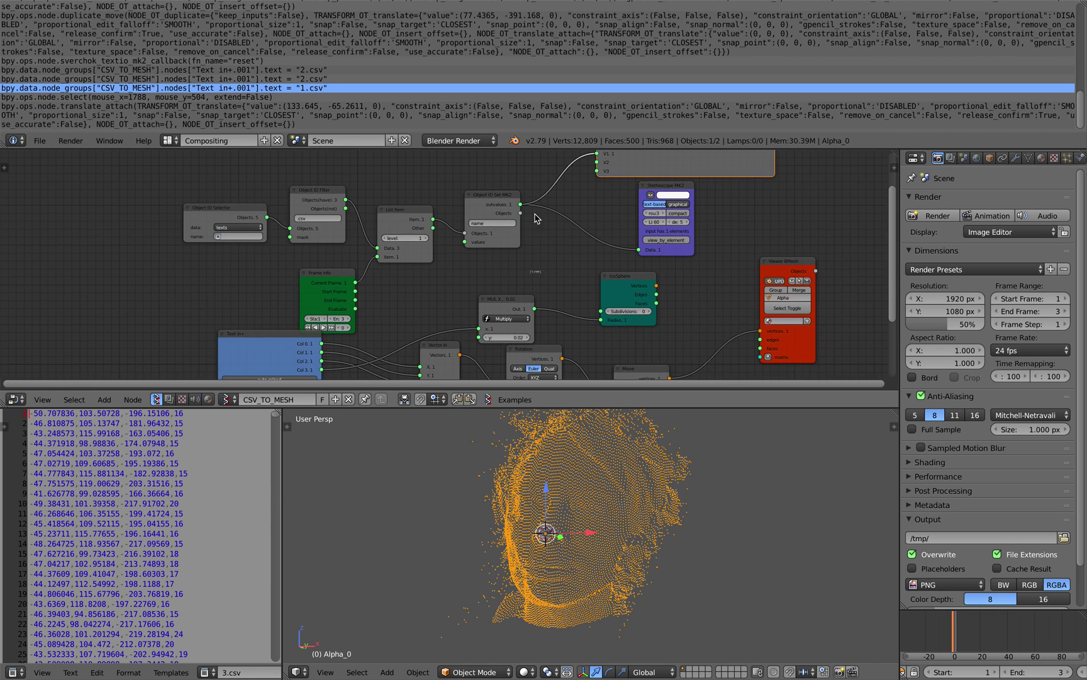
Delete the duplicate Text in+ node and move the original down below the Frame info node
{"action": "scroll", "coordinate": [530, 231], "scroll_direction": "down", "scroll_amount": 2}
{"action": "middle_click_drag", "start_coordinate": [422, 294], "coordinate": [446, 265]}
{"action": "middle_click_drag", "start_coordinate": [343, 321], "coordinate": [368, 279]}
{"action": "left_click", "coordinate": [352, 316]}
{"action": "key", "text": "x"}
{"action": "left_click_drag", "start_coordinate": [350, 270], "coordinate": [345, 290]}
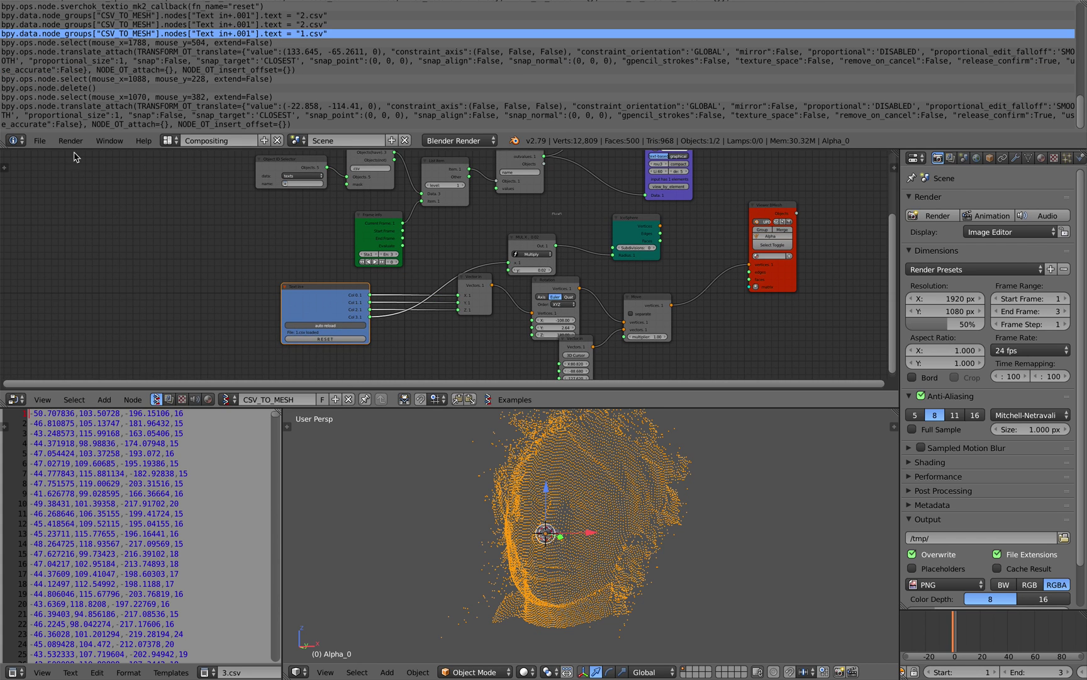
Reopen the most recently used blend file
{"action": "left_click", "coordinate": [40, 140]}
{"action": "mouse_move", "coordinate": [65, 182]}
{"action": "left_click", "coordinate": [180, 183]}
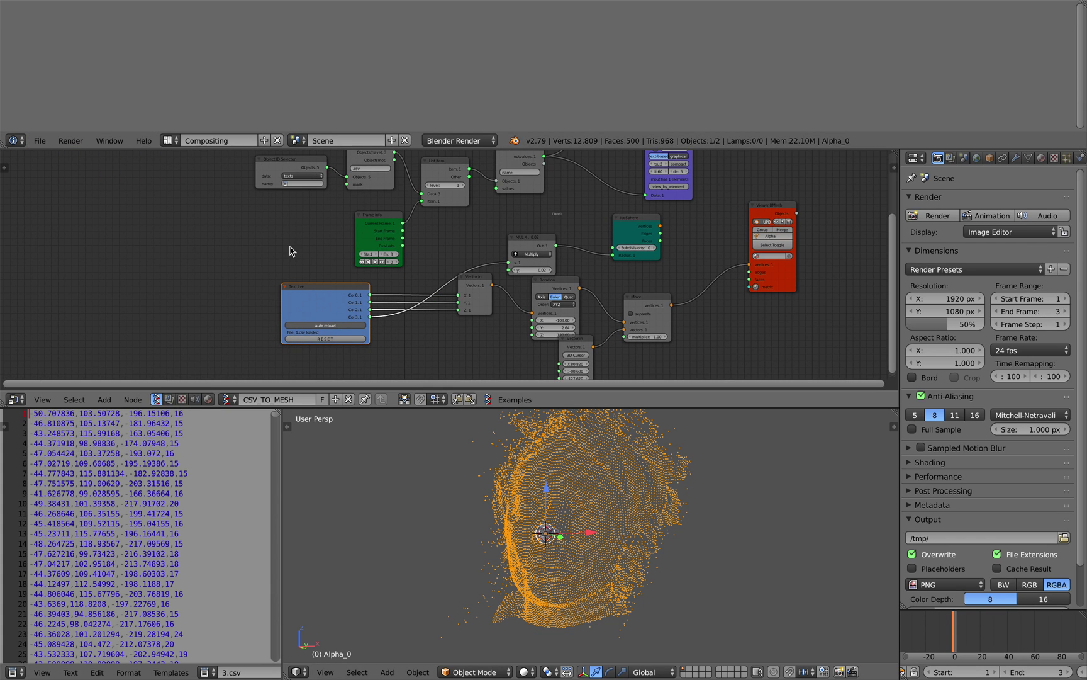
Step through the animation frames to test that the face point cloud switches CSV data
{"action": "left_click", "coordinate": [957, 634]}
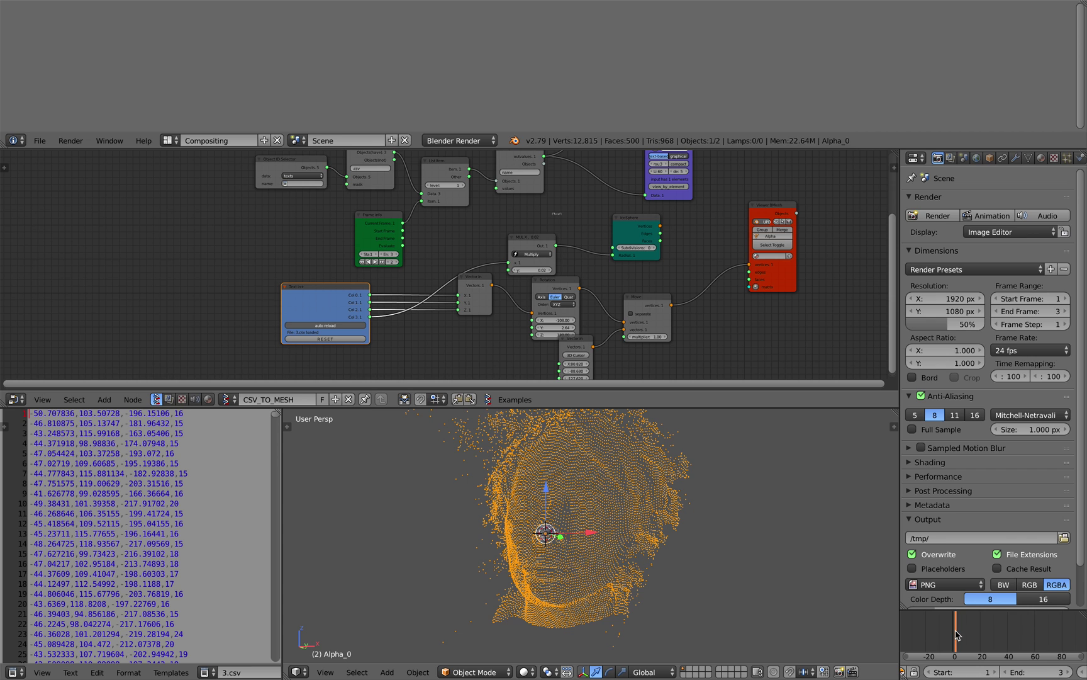
{"action": "key", "text": "Up"}
{"action": "key", "text": "Right"}
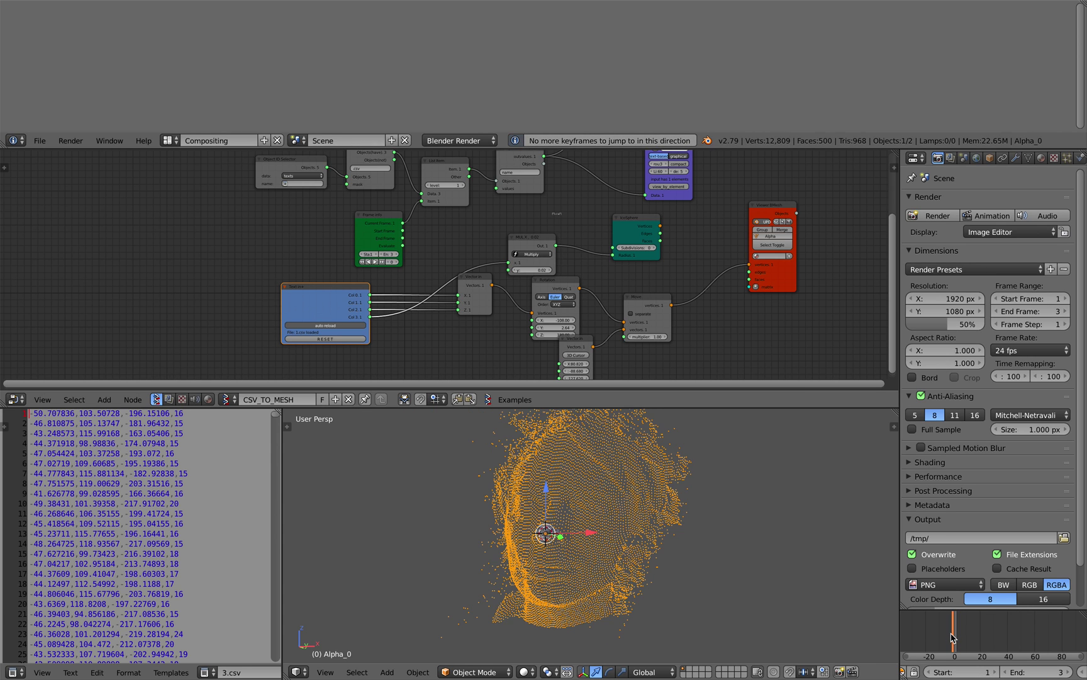
{"action": "left_click", "coordinate": [951, 635]}
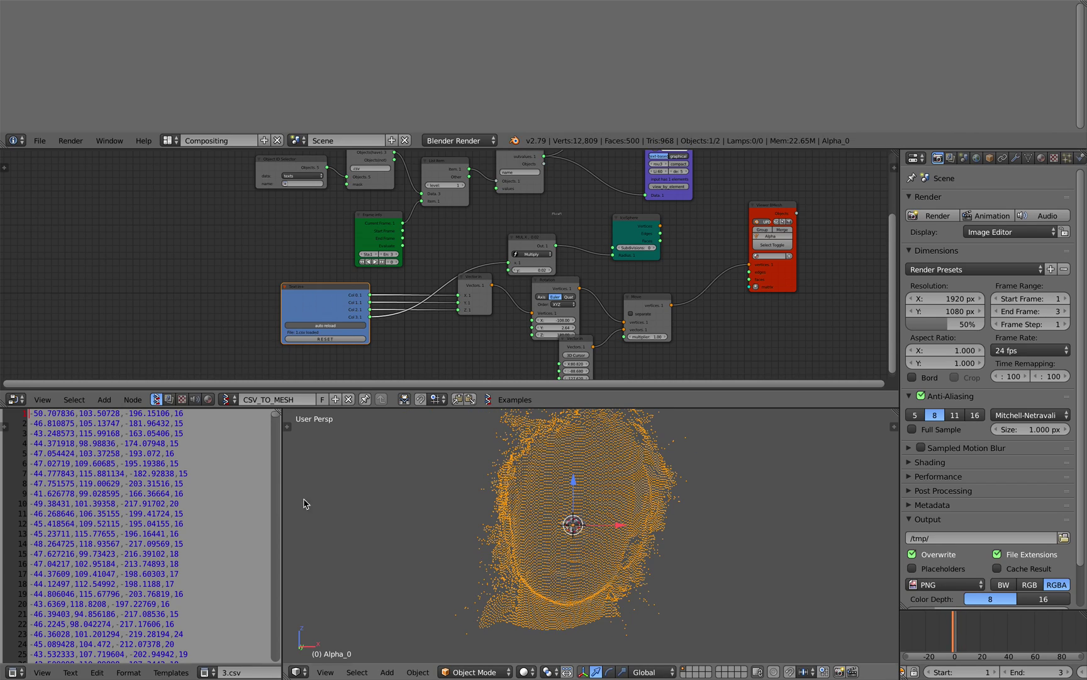
Switch to Finder to browse the numbered CSV files in the HoC_AnimationData1_v1 folder and return to Blender
{"action": "key", "text": "ctrl+Left"}
{"action": "left_click", "coordinate": [504, 331]}
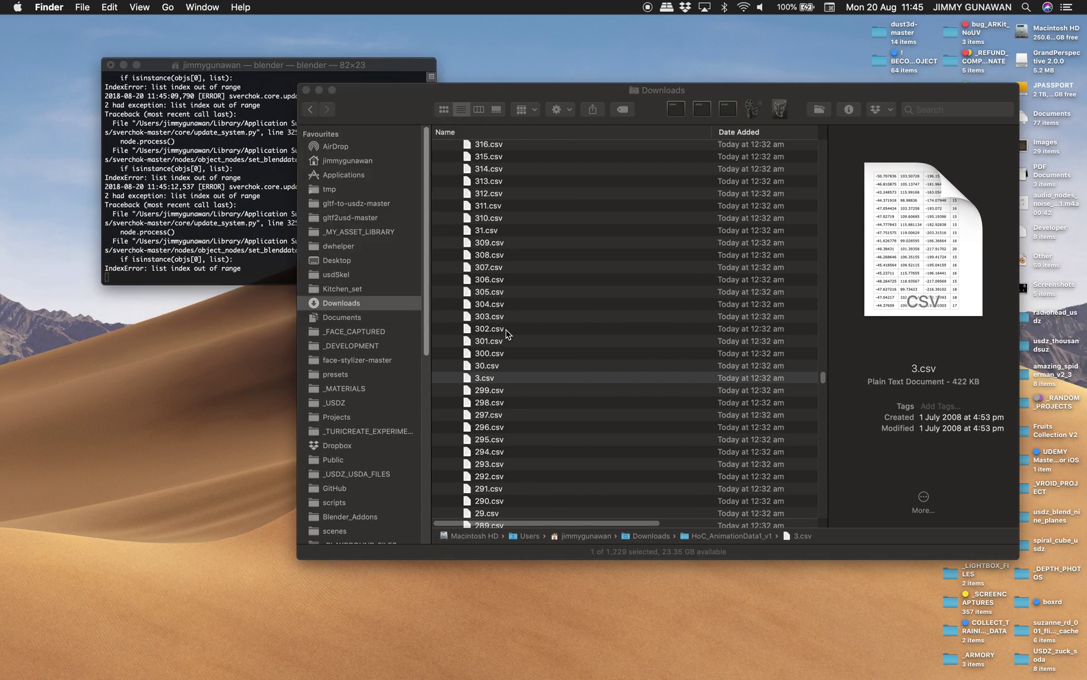
{"action": "scroll", "coordinate": [530, 297], "scroll_direction": "up", "scroll_amount": 10}
{"action": "scroll", "coordinate": [530, 301], "scroll_direction": "up", "scroll_amount": 5}
{"action": "key", "text": "ctrl+Right"}
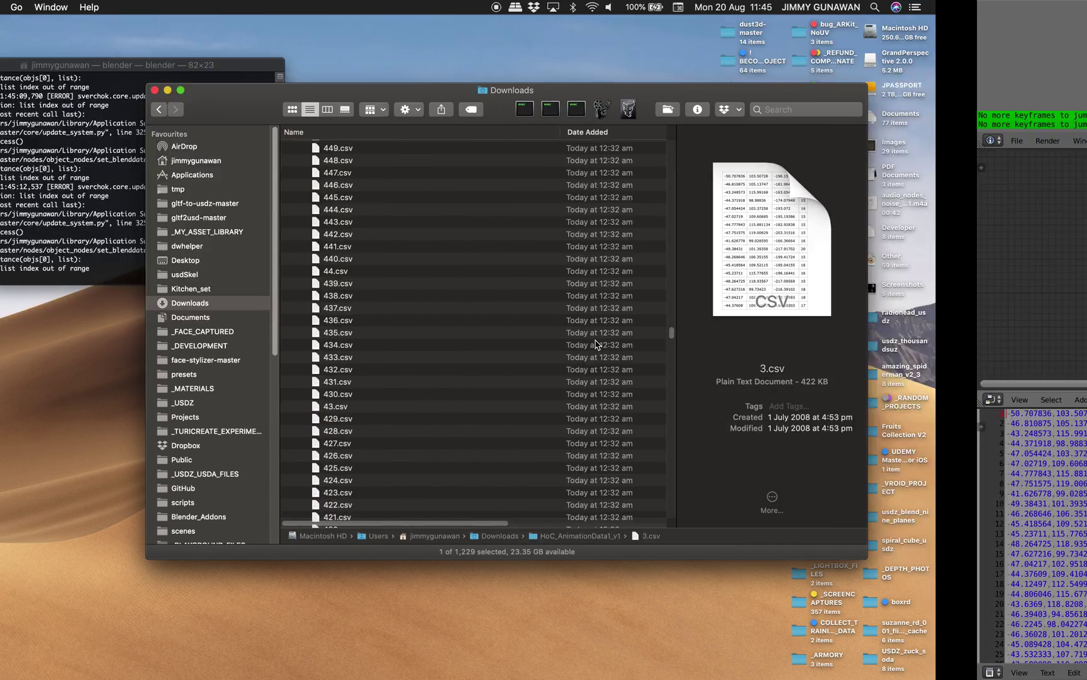
Deselect the face point cloud and collapse the info log area to give the node editor more height
{"action": "key", "text": "a"}
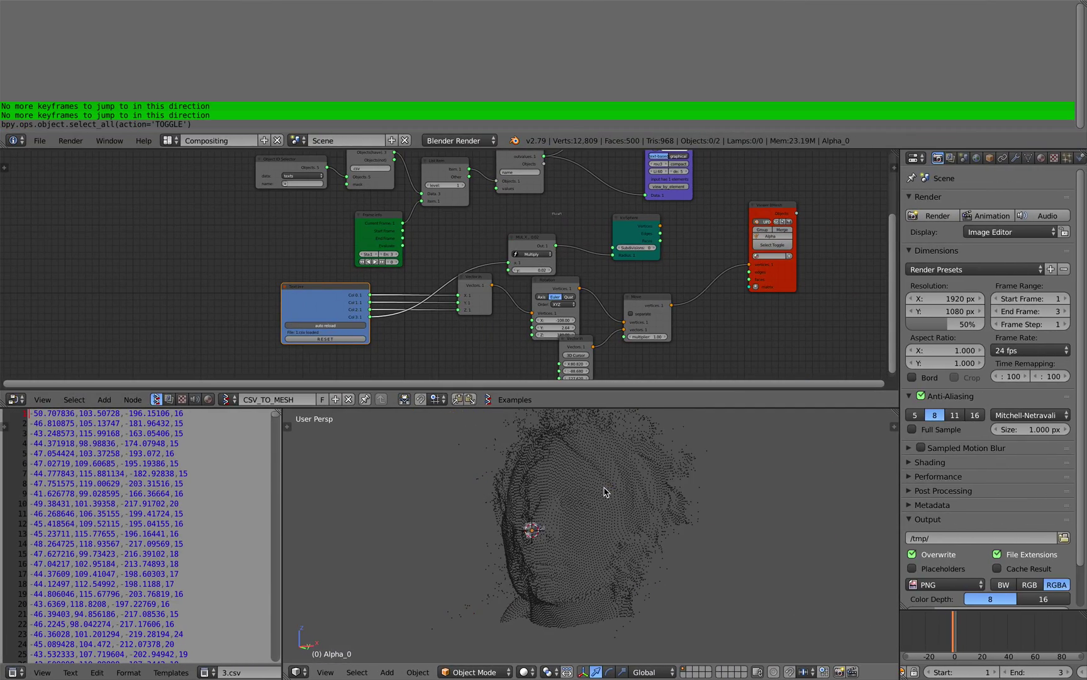
{"action": "scroll", "coordinate": [593, 342], "scroll_direction": "down", "scroll_amount": 4}
{"action": "middle_click_drag", "start_coordinate": [593, 342], "coordinate": [552, 329]}
{"action": "left_click_drag", "start_coordinate": [542, 149], "coordinate": [545, 12]}
{"action": "scroll", "coordinate": [554, 139], "scroll_direction": "up", "scroll_amount": 4}
{"action": "key", "text": "ctrl+Left"}
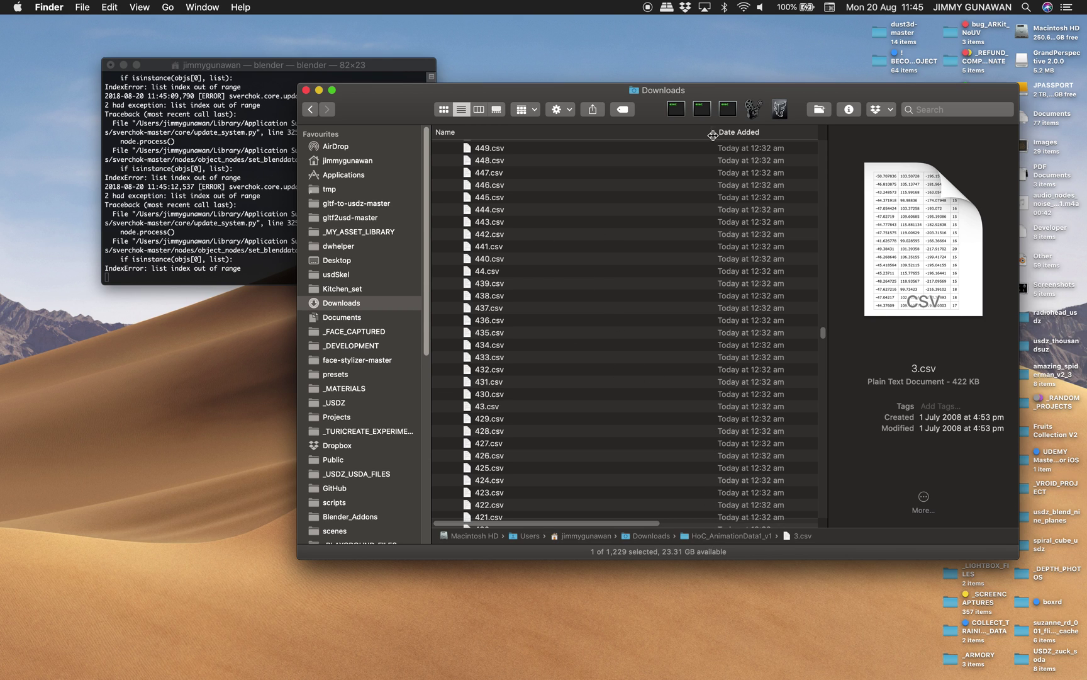
{"action": "left_click_drag", "start_coordinate": [714, 108], "coordinate": [594, 135]}
{"action": "key", "text": "ctrl+Right"}
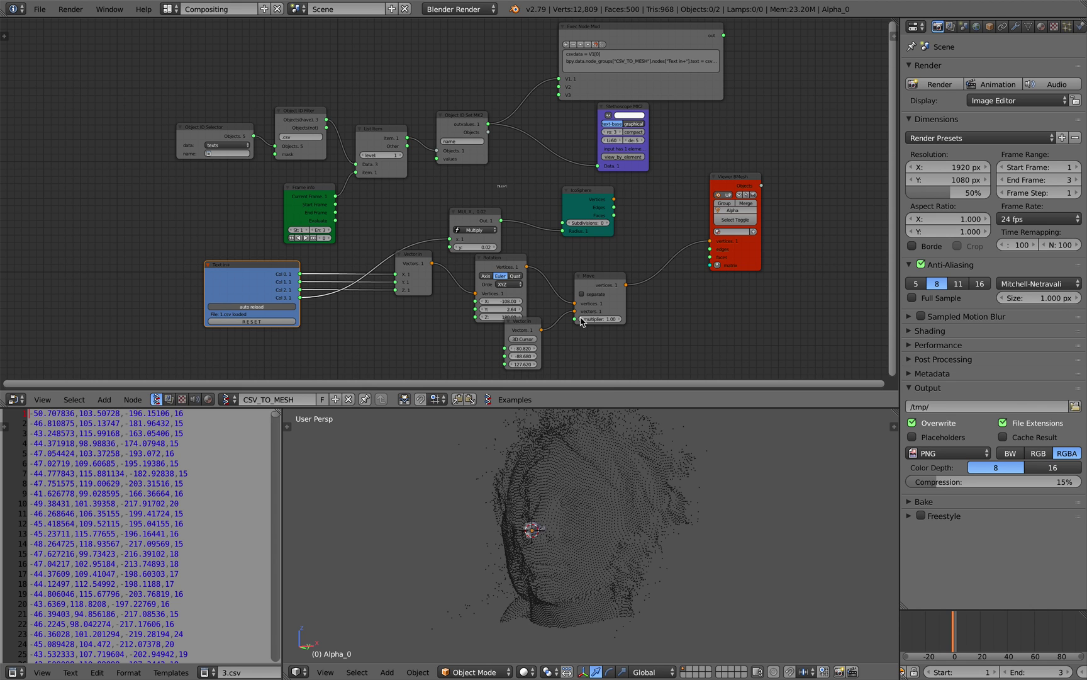
Orbit around the face point cloud in the 3D view to examine its shape from different angles
{"action": "middle_click_drag", "start_coordinate": [628, 598], "coordinate": [641, 598]}
{"action": "key", "text": "a"}
{"action": "key", "text": "a"}
{"action": "middle_click_drag", "start_coordinate": [622, 546], "coordinate": [609, 548]}
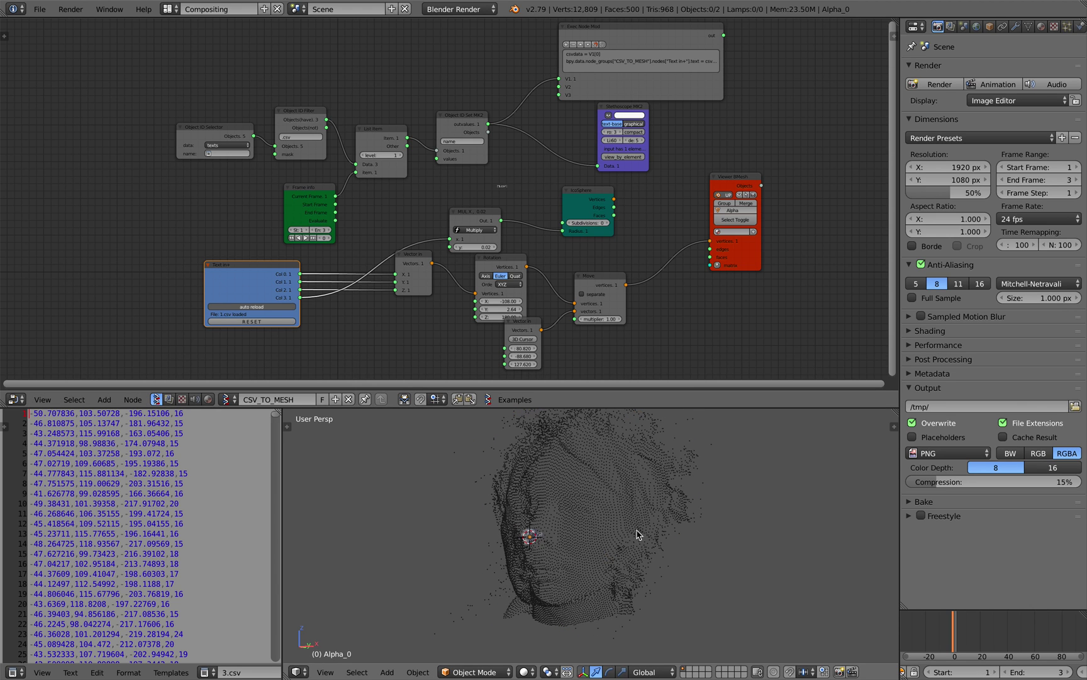
{"action": "scroll", "coordinate": [832, 581], "scroll_direction": "up", "scroll_amount": 3}
{"action": "middle_click_drag", "start_coordinate": [743, 528], "coordinate": [721, 520]}
{"action": "scroll", "coordinate": [721, 519], "scroll_direction": "down", "scroll_amount": 3}
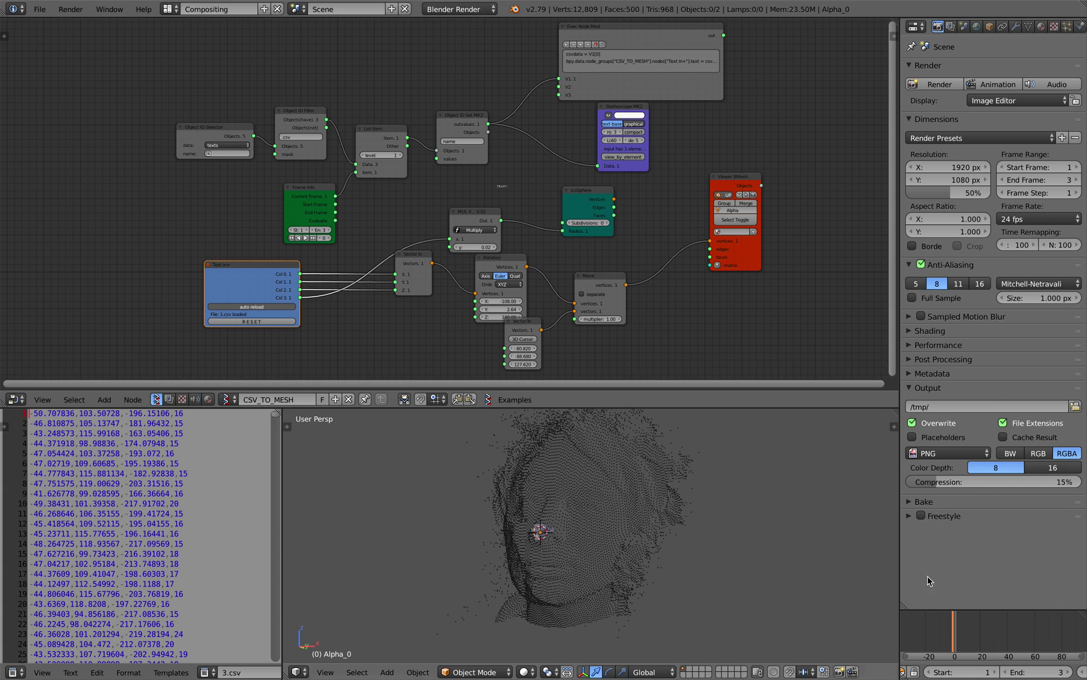
Zoom in on the timeline and scrub between frames 2 and 1, ending on frame 2, to compare the point cloud at each frame
{"action": "middle_click_drag", "start_coordinate": [962, 631], "coordinate": [980, 631]}
{"action": "scroll", "coordinate": [975, 629], "scroll_direction": "up", "scroll_amount": 4}
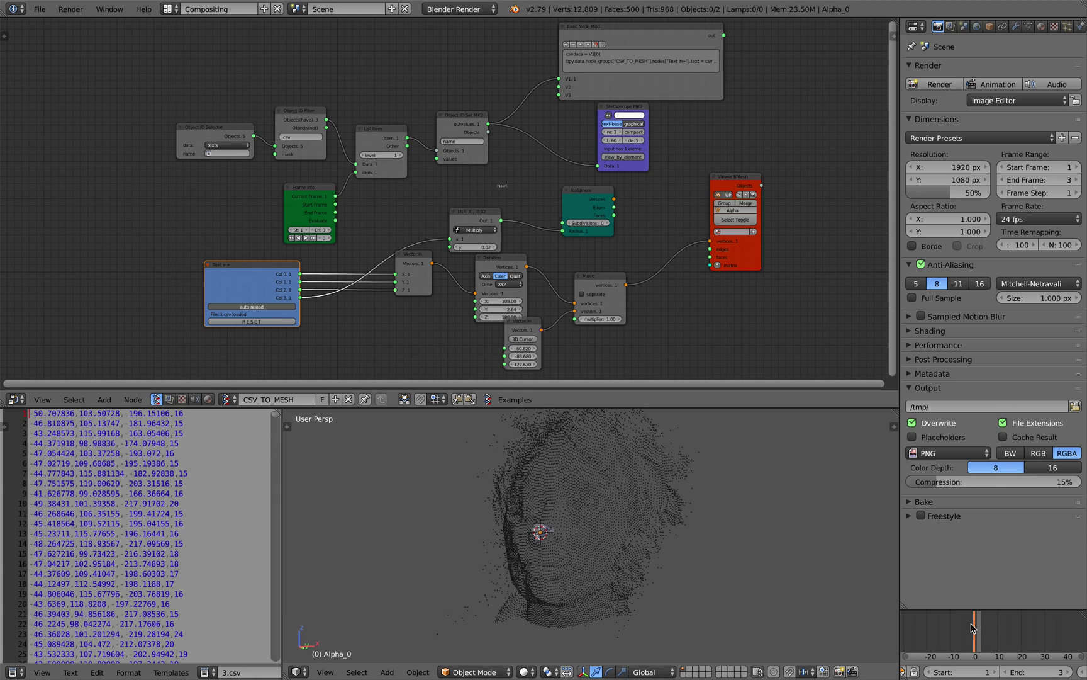
{"action": "scroll", "coordinate": [972, 624], "scroll_direction": "up", "scroll_amount": 5}
{"action": "left_click", "coordinate": [973, 624]}
{"action": "scroll", "coordinate": [972, 624], "scroll_direction": "up", "scroll_amount": 2}
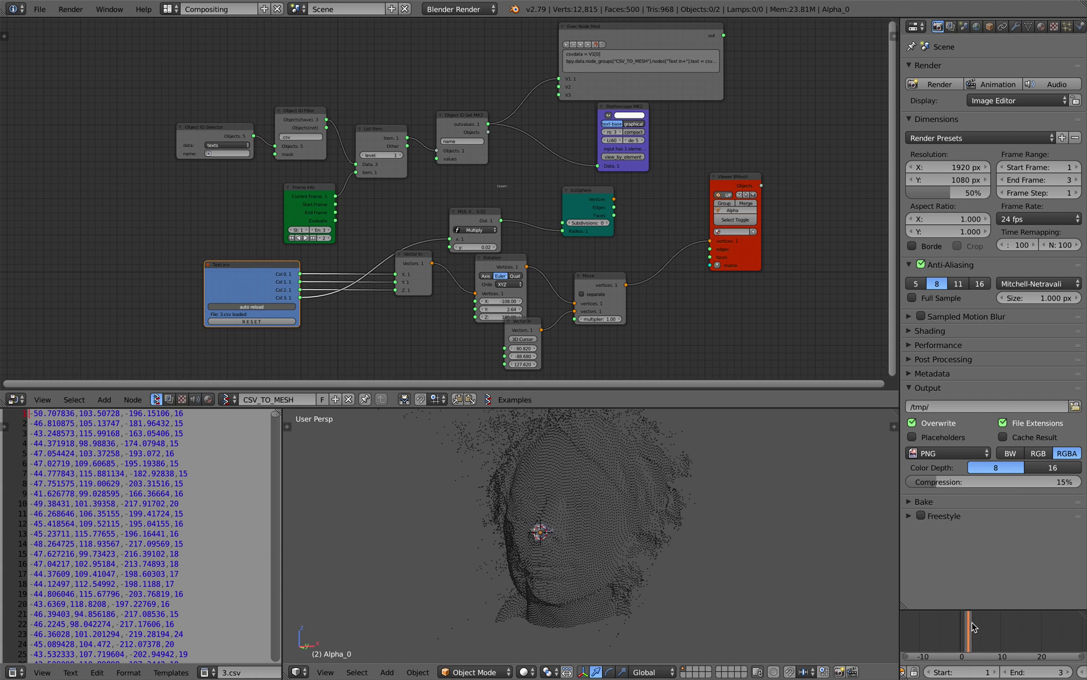
{"action": "scroll", "coordinate": [973, 624], "scroll_direction": "up", "scroll_amount": 2}
{"action": "middle_click_drag", "start_coordinate": [972, 624], "coordinate": [1008, 624]}
{"action": "scroll", "coordinate": [1009, 625], "scroll_direction": "up", "scroll_amount": 6}
{"action": "left_click_drag", "start_coordinate": [1011, 623], "coordinate": [1015, 626]}
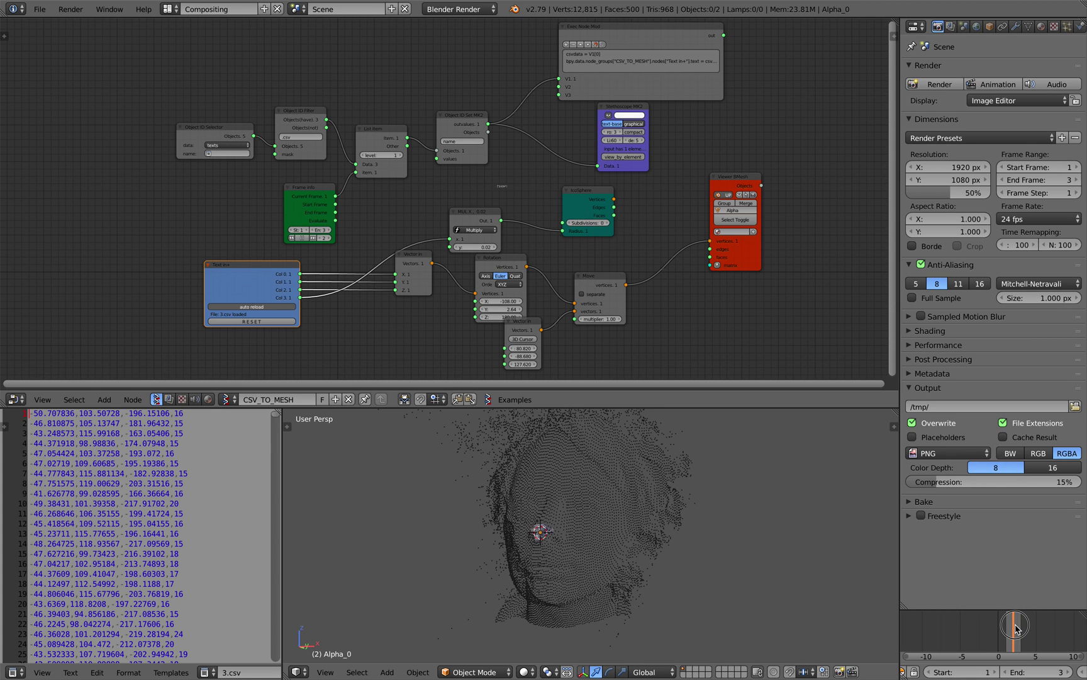
{"action": "left_click", "coordinate": [1006, 625]}
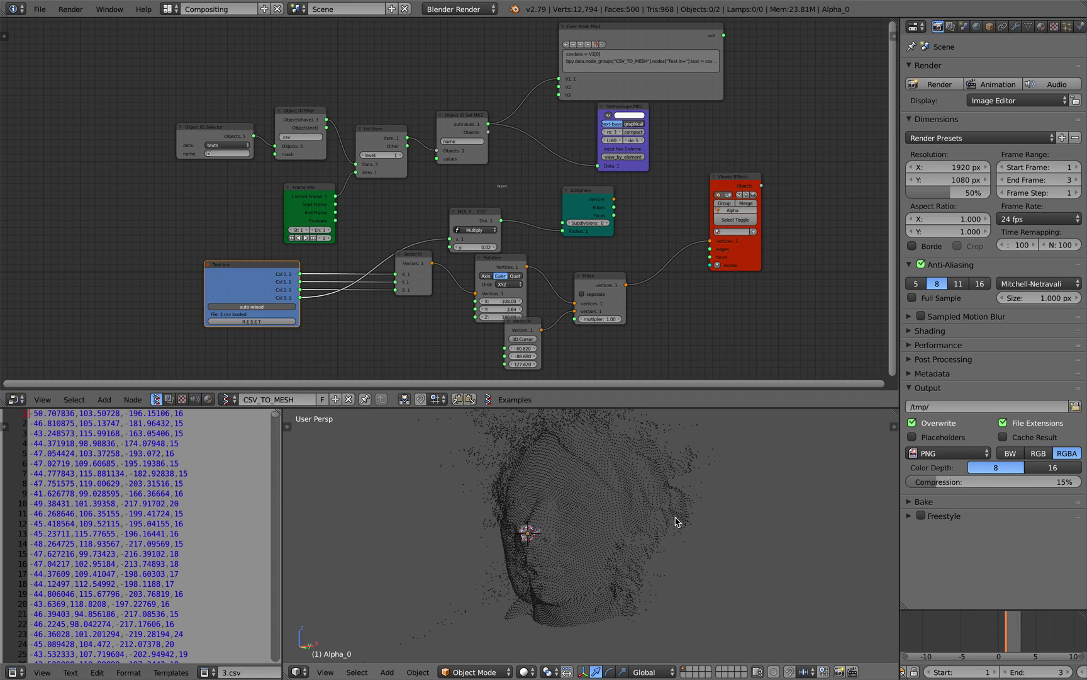
{"action": "left_click", "coordinate": [1014, 627]}
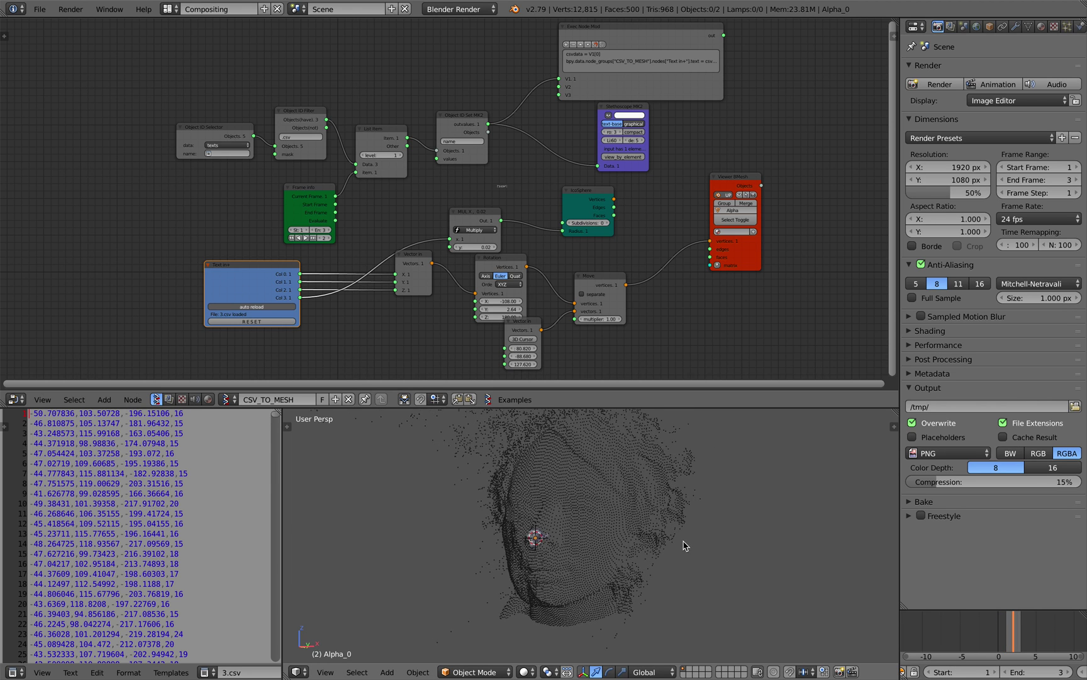
{"action": "scroll", "coordinate": [714, 318], "scroll_direction": "down", "scroll_amount": 2}
{"action": "scroll", "coordinate": [694, 332], "scroll_direction": "up", "scroll_amount": 1}
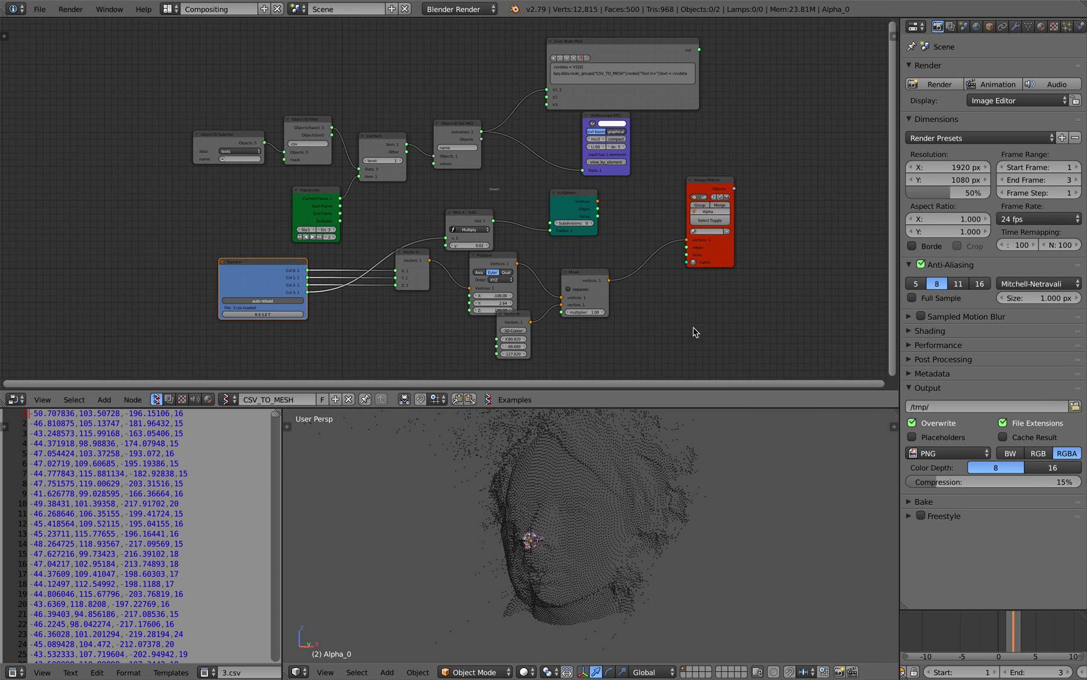
{"action": "left_click", "coordinate": [1016, 627]}
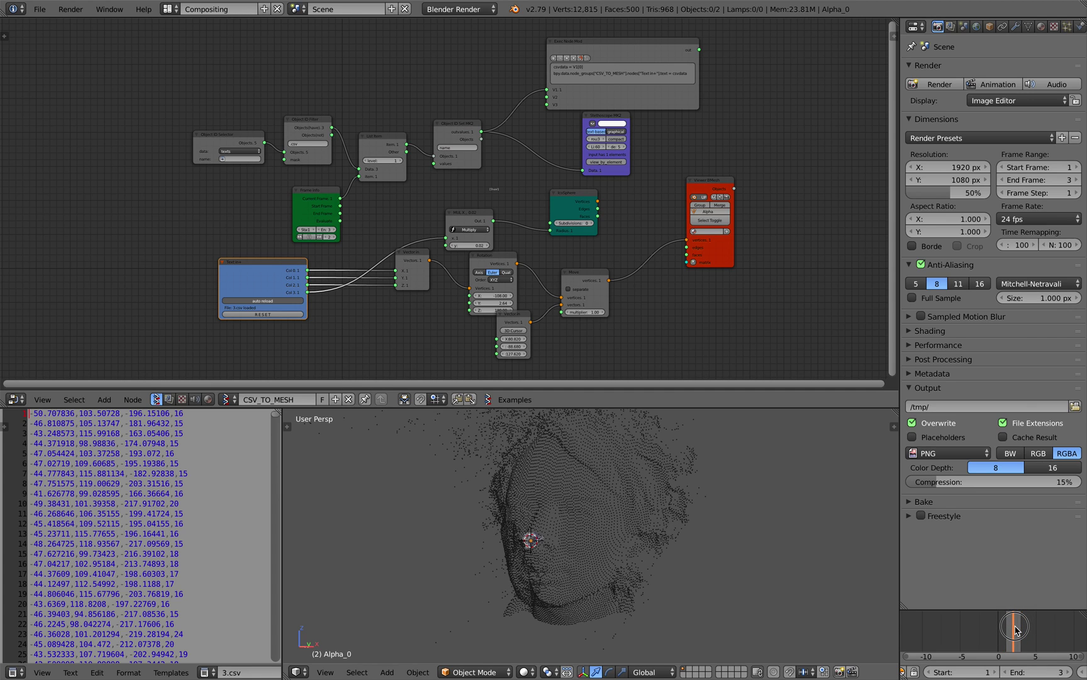
{"action": "middle_click_drag", "start_coordinate": [680, 300], "coordinate": [682, 306]}
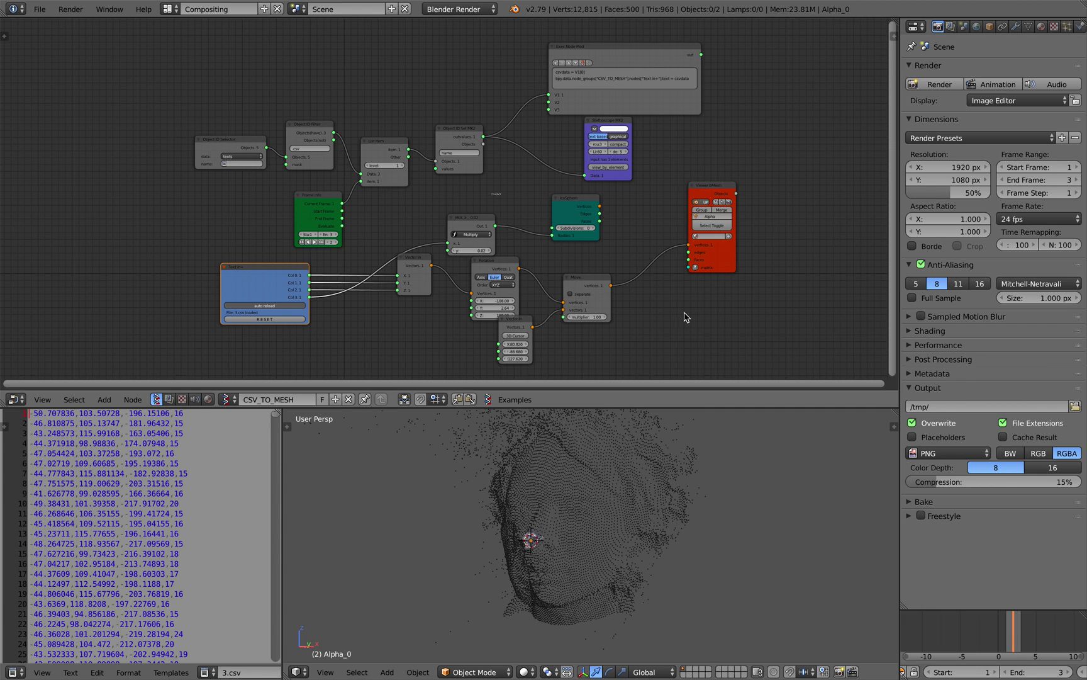
{"action": "middle_click_drag", "start_coordinate": [652, 480], "coordinate": [635, 469]}
{"action": "mouse_move", "coordinate": [652, 357]}
{"action": "middle_mouse_down"}
{"action": "mouse_move", "coordinate": [638, 359]}
{"action": "mouse_move", "coordinate": [652, 352]}
{"action": "middle_mouse_up"}
{"action": "scroll", "coordinate": [640, 355], "scroll_direction": "down", "scroll_amount": 1}
{"action": "scroll", "coordinate": [655, 351], "scroll_direction": "up", "scroll_amount": 1}
{"action": "middle_click_drag", "start_coordinate": [648, 472], "coordinate": [642, 477]}
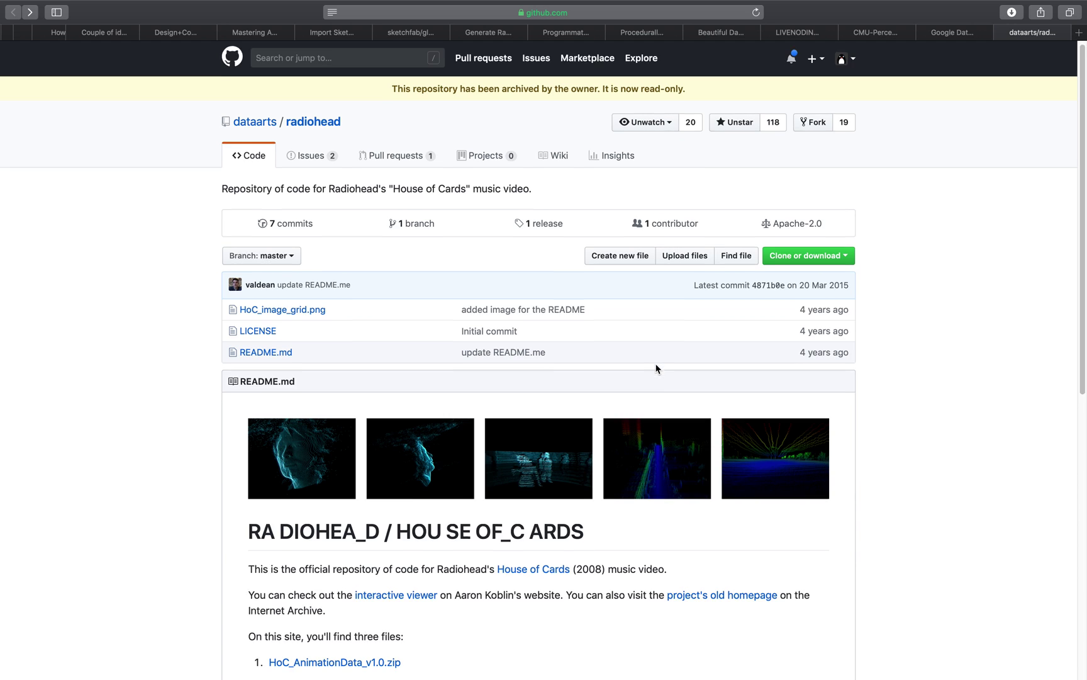
Review the dataarts/radiohead GitHub README and its HoC point cloud data downloads, and return to Blender
{"action": "scroll", "coordinate": [663, 371], "scroll_direction": "down", "scroll_amount": 3}
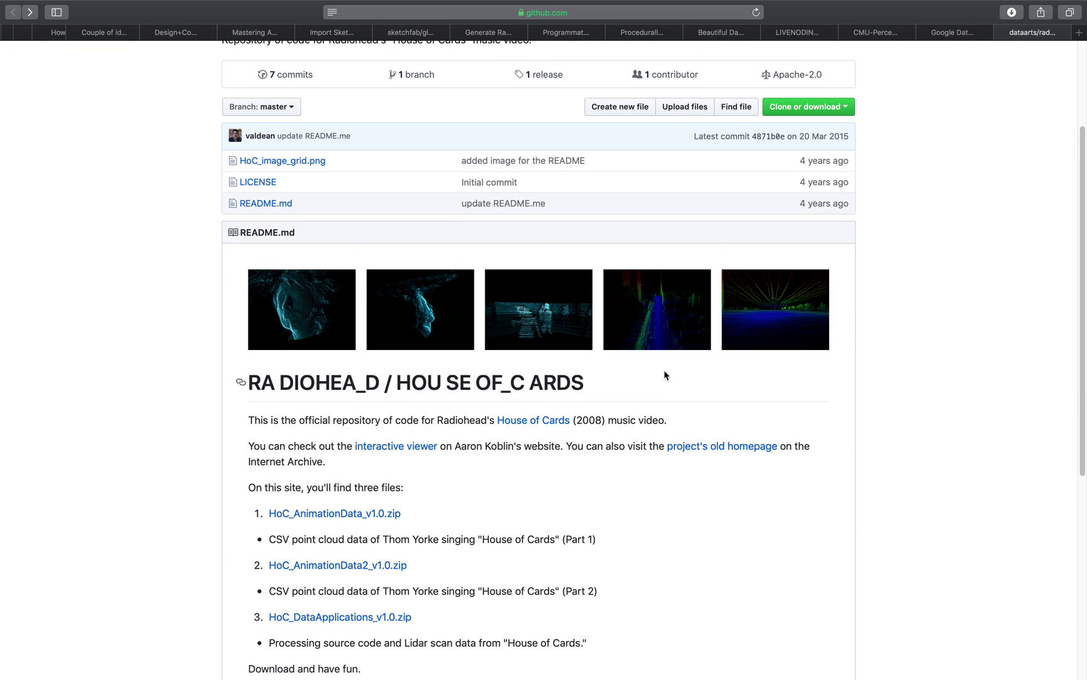
{"action": "scroll", "coordinate": [675, 364], "scroll_direction": "up", "scroll_amount": 3}
{"action": "scroll", "coordinate": [680, 371], "scroll_direction": "down", "scroll_amount": 10}
{"action": "scroll", "coordinate": [682, 372], "scroll_direction": "up", "scroll_amount": 10}
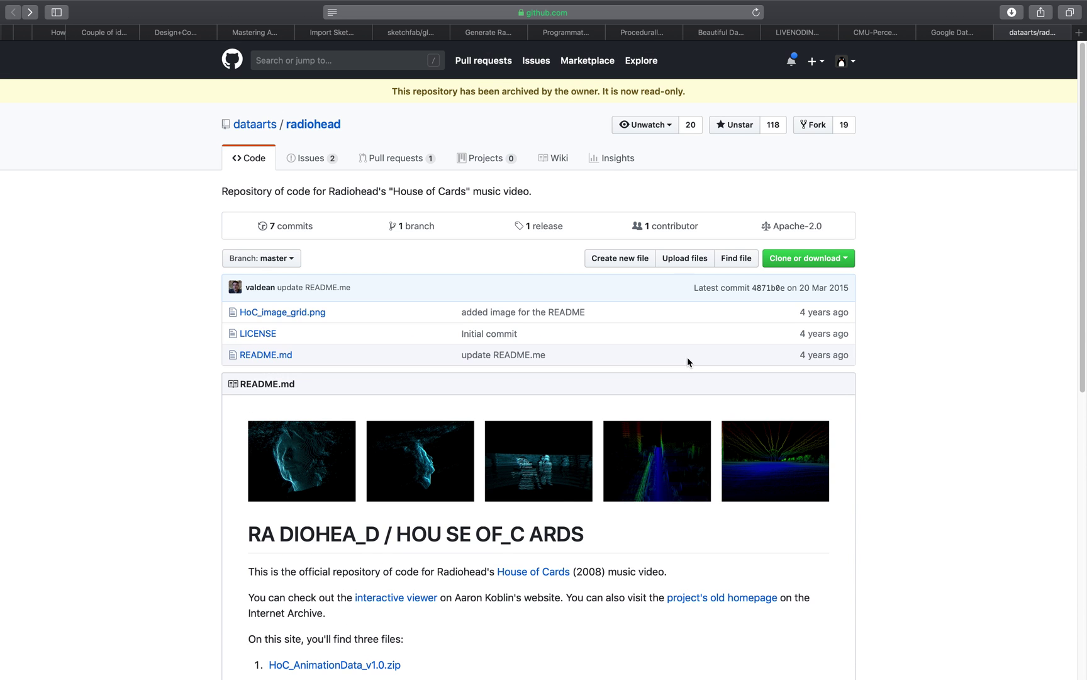
{"action": "scroll", "coordinate": [699, 276], "scroll_direction": "down", "scroll_amount": 1}
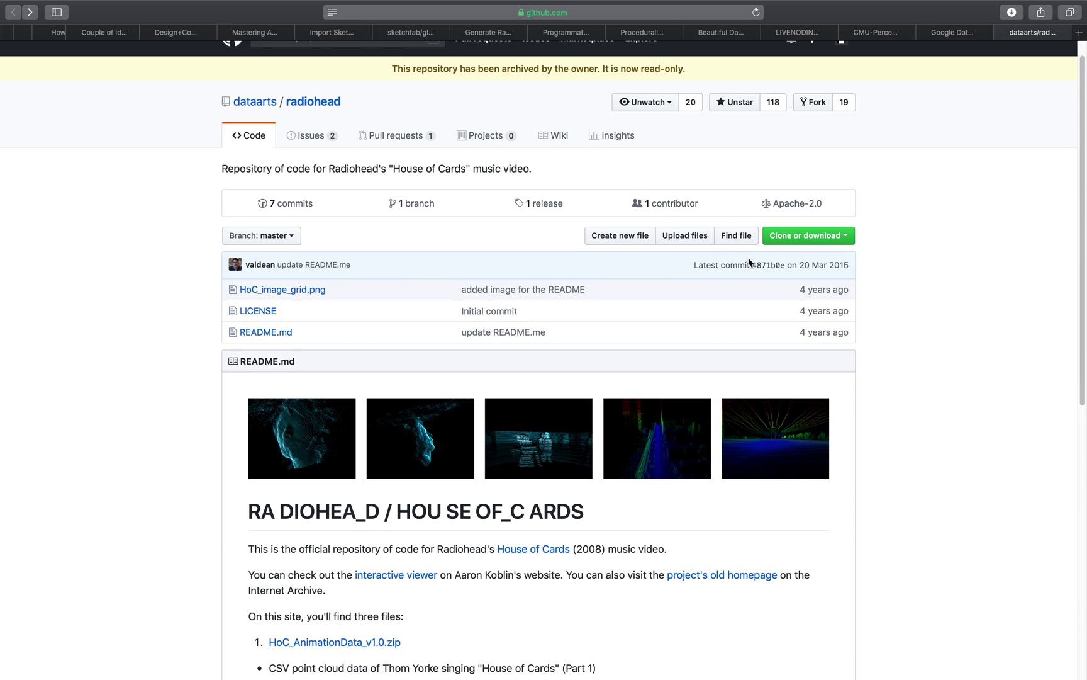
{"action": "scroll", "coordinate": [736, 252], "scroll_direction": "up", "scroll_amount": 1}
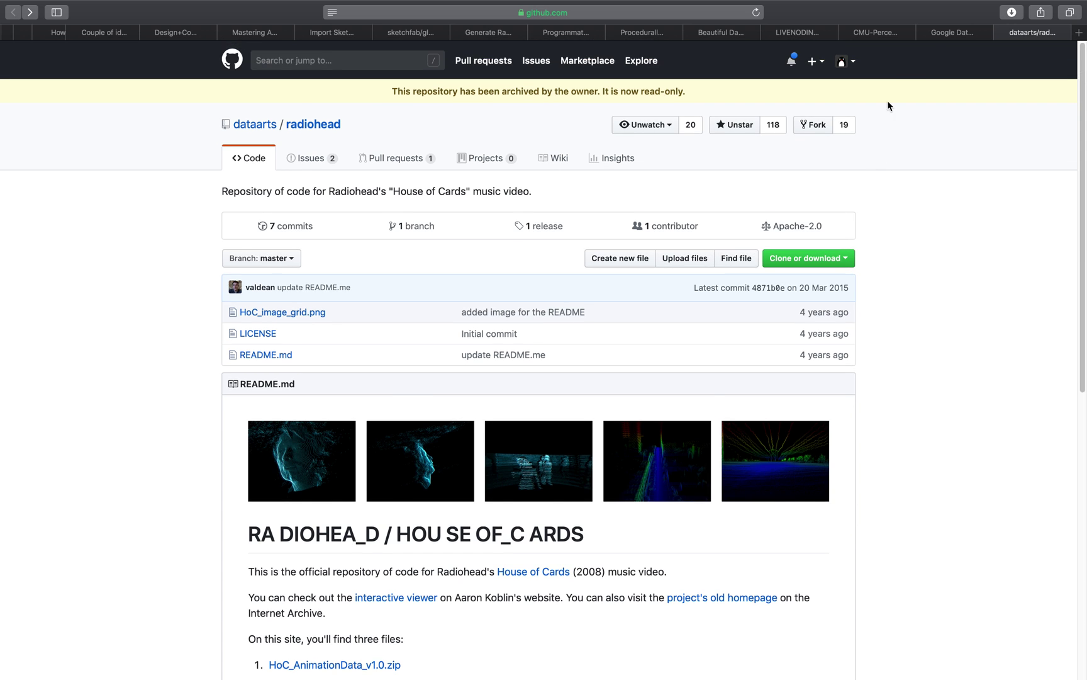
{"action": "left_click", "coordinate": [952, 35]}
{"action": "left_click", "coordinate": [1035, 33]}
{"action": "scroll", "coordinate": [941, 246], "scroll_direction": "down", "scroll_amount": 5}
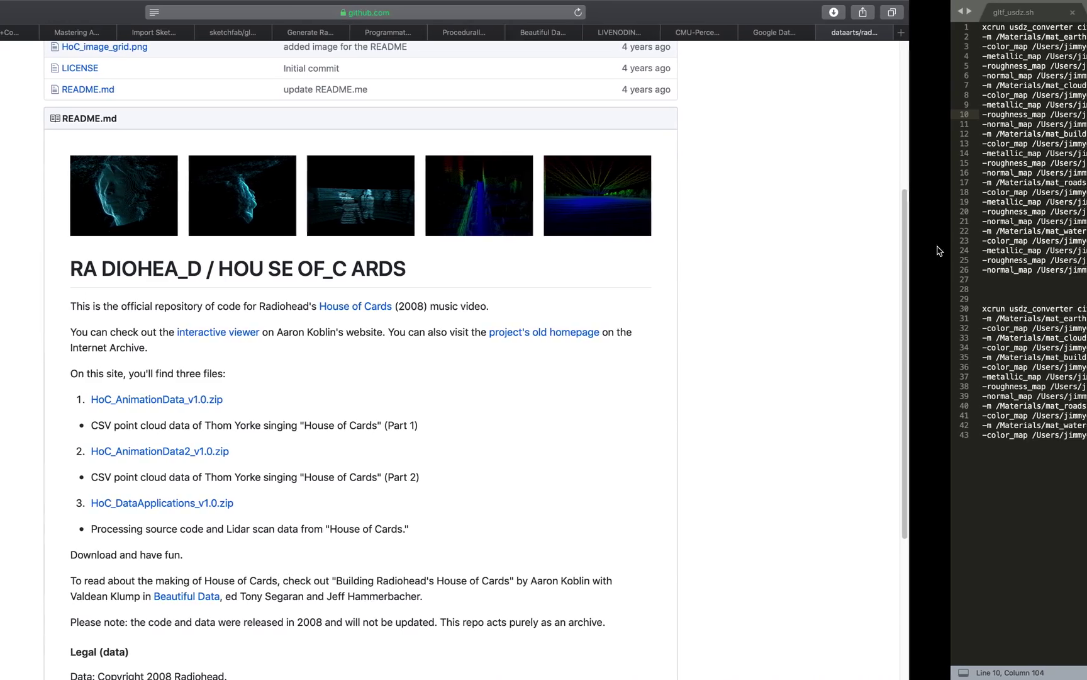
{"action": "key", "text": "ctrl+Left"}
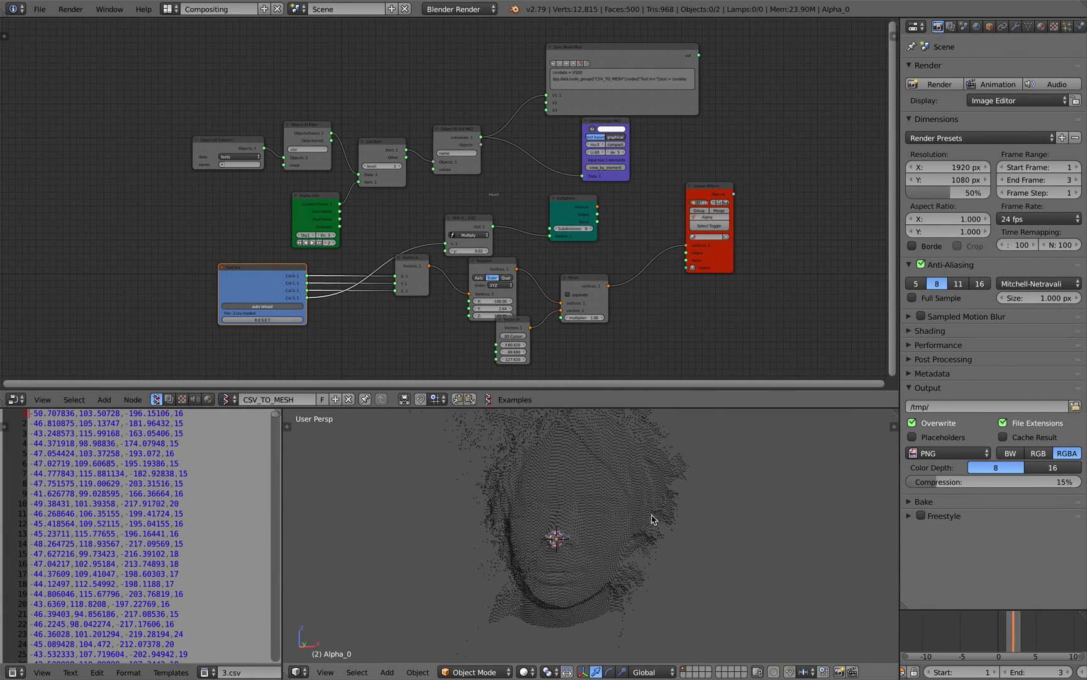